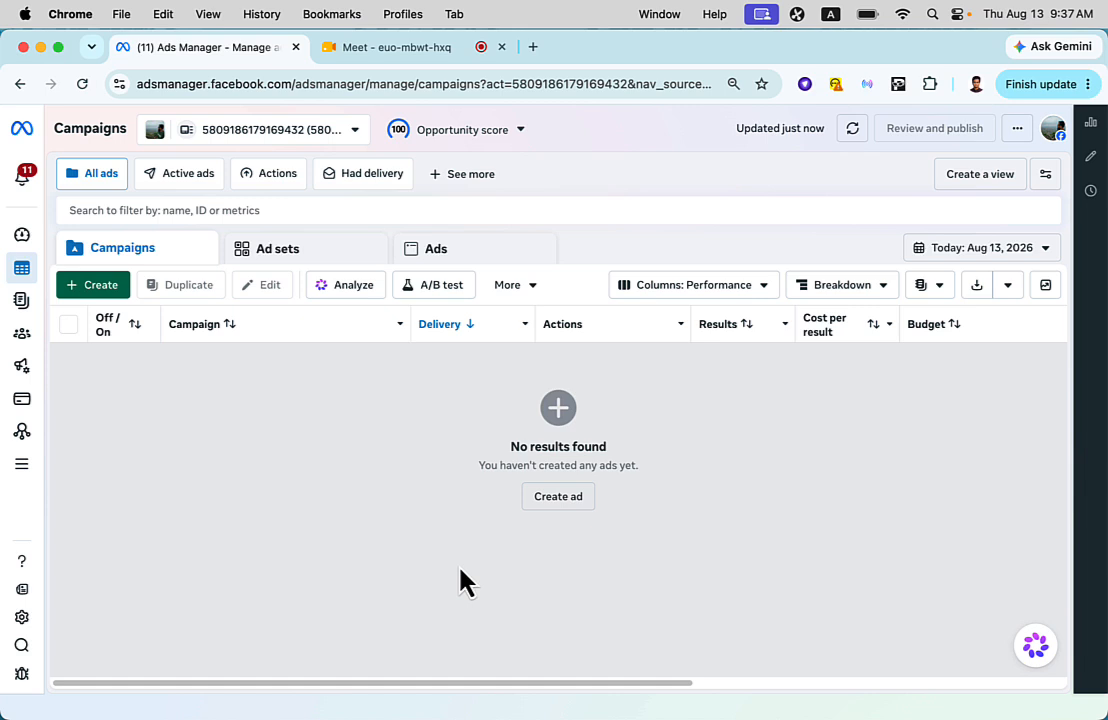
- Switch to the ad account "Ayeshasworld - IT Host BD" in the business portfolio that holds three ad accounts
click(314, 141)
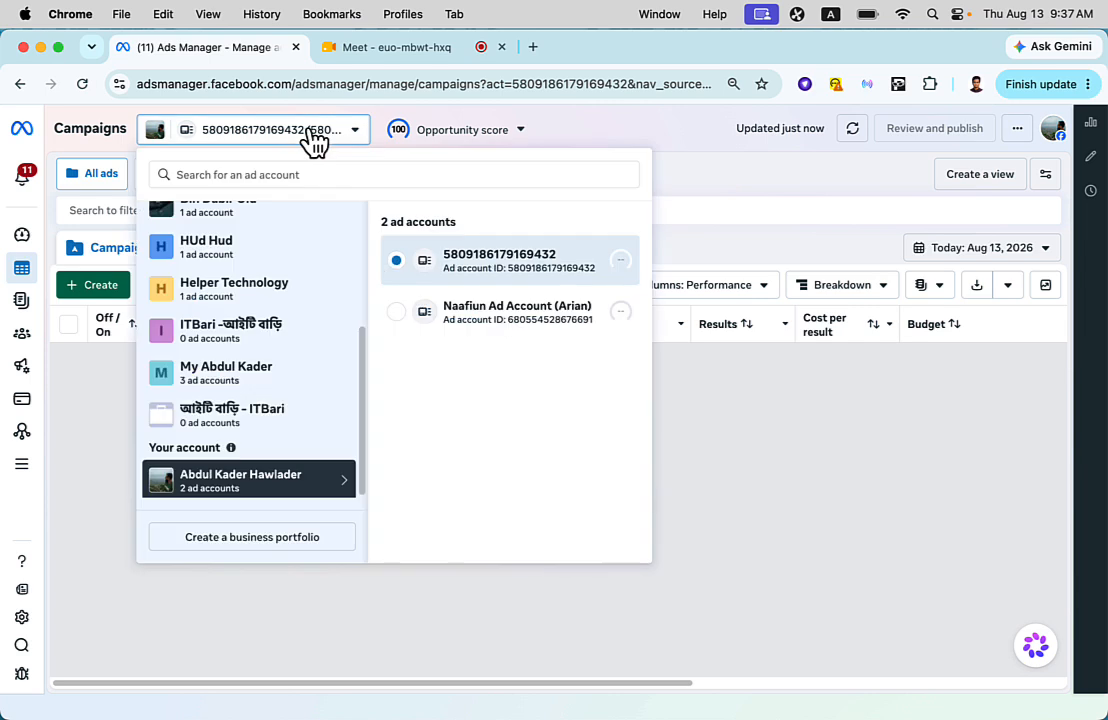
click(276, 368)
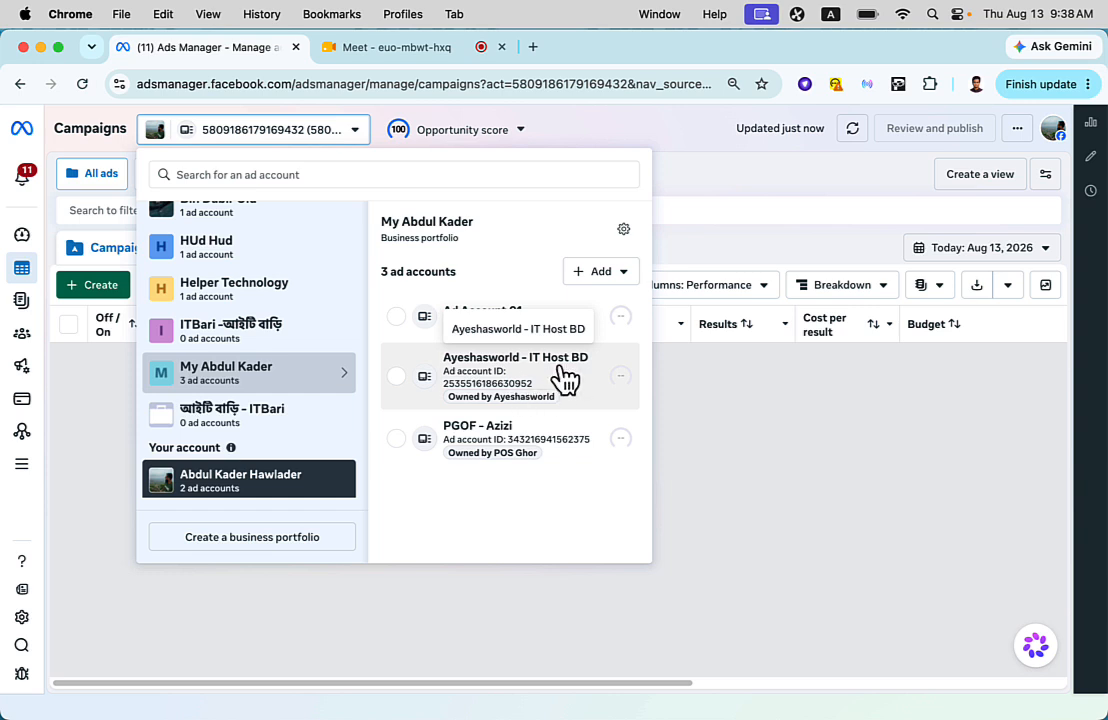
click(565, 378)
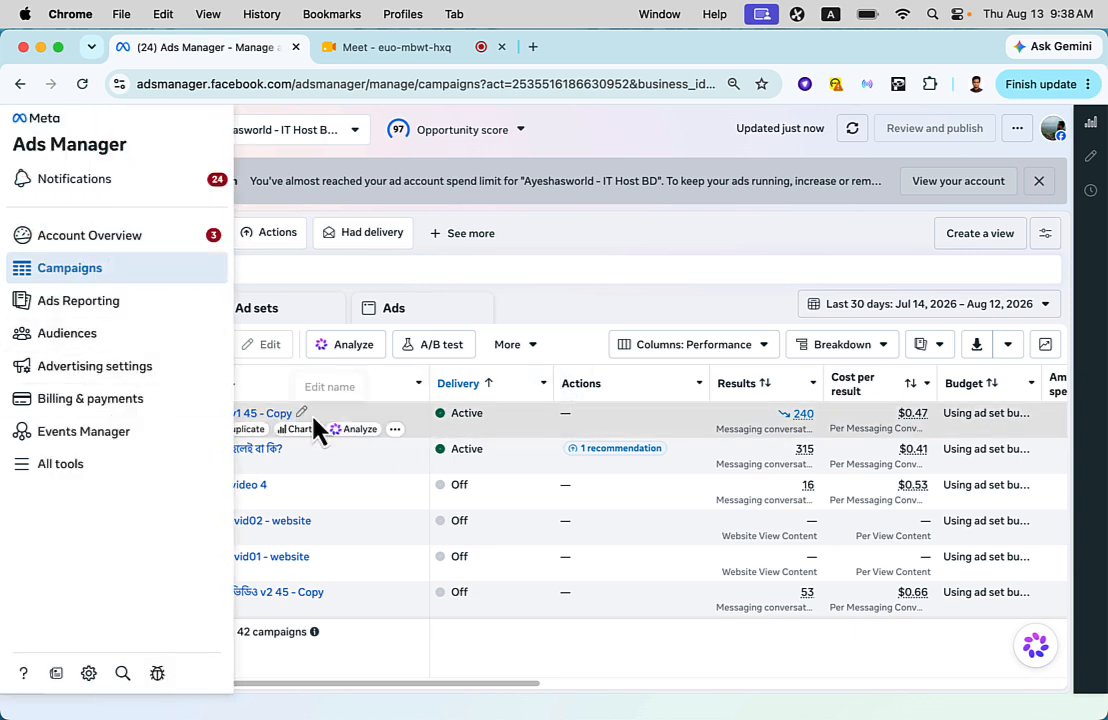
- Go to the account's Audiences page and dismiss the introduction to the enhanced audiences view
click(80, 349)
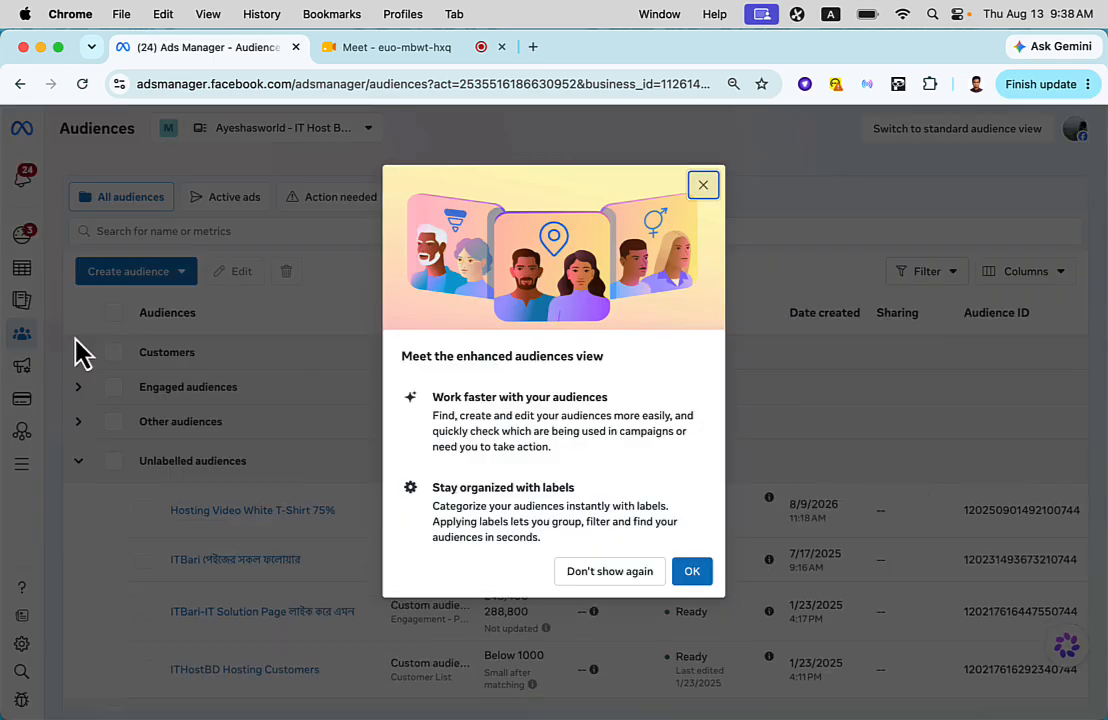
click(692, 572)
click(400, 394)
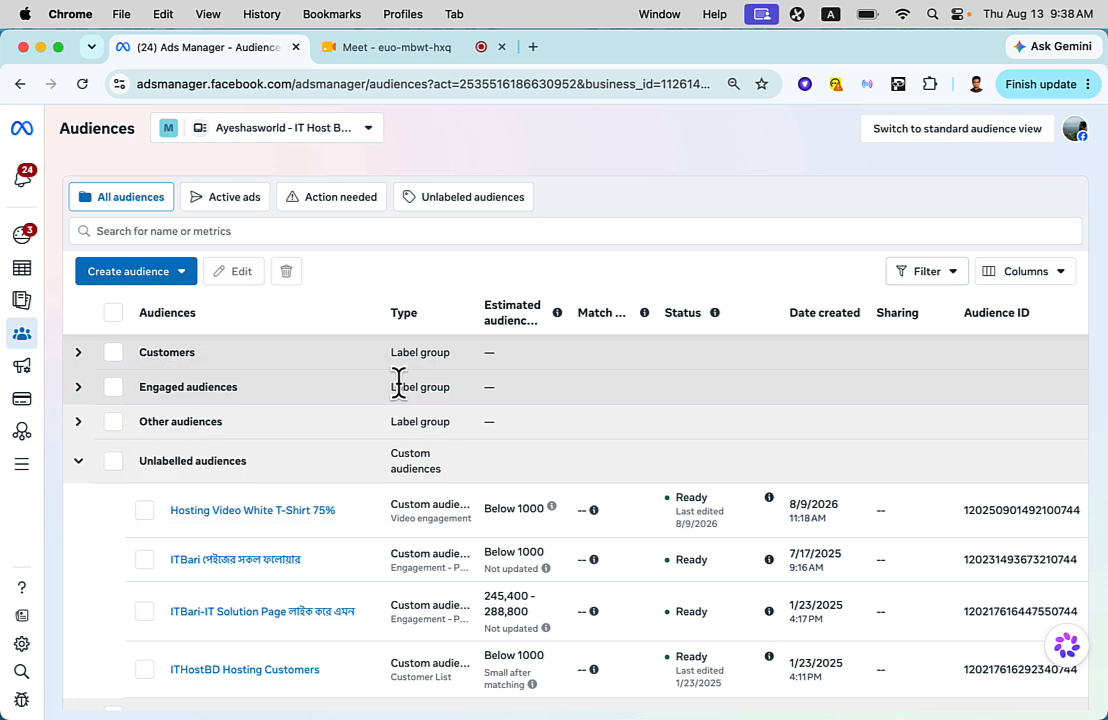
scroll(450, 605, down, 3)
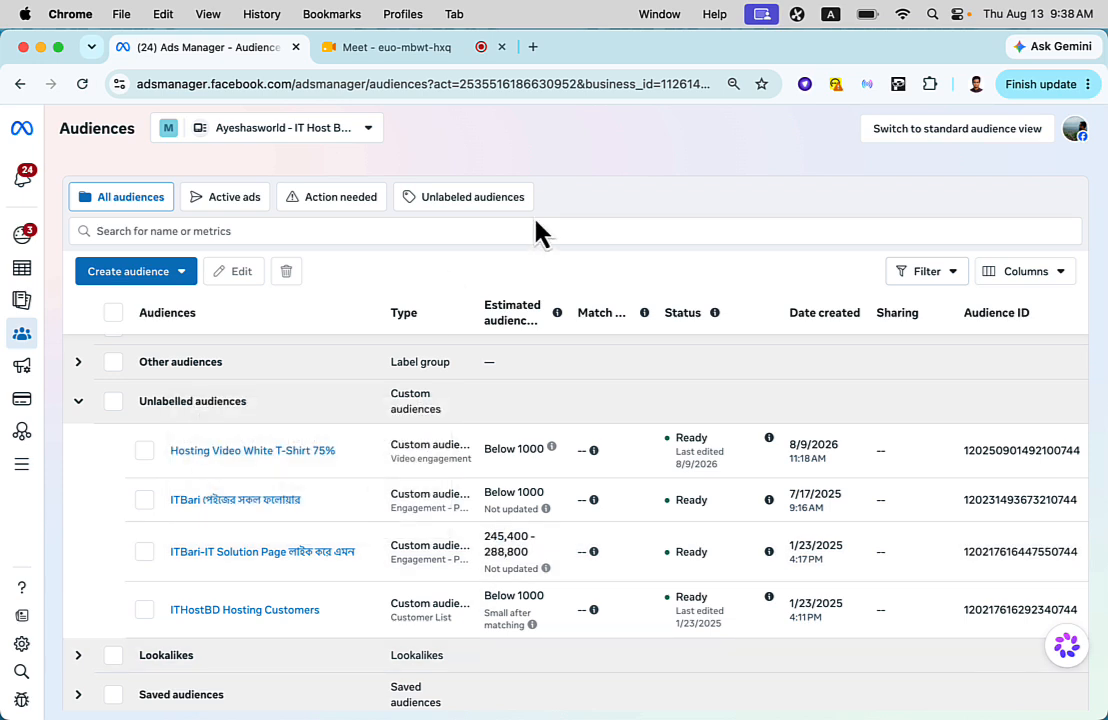
click(140, 281)
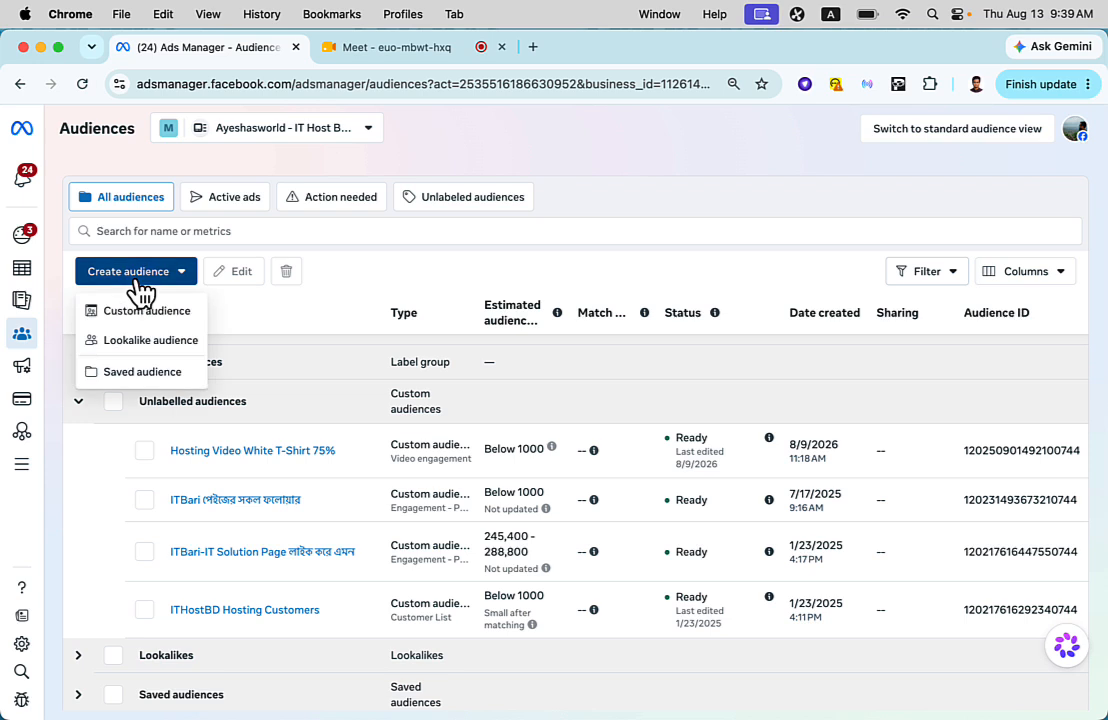
click(183, 386)
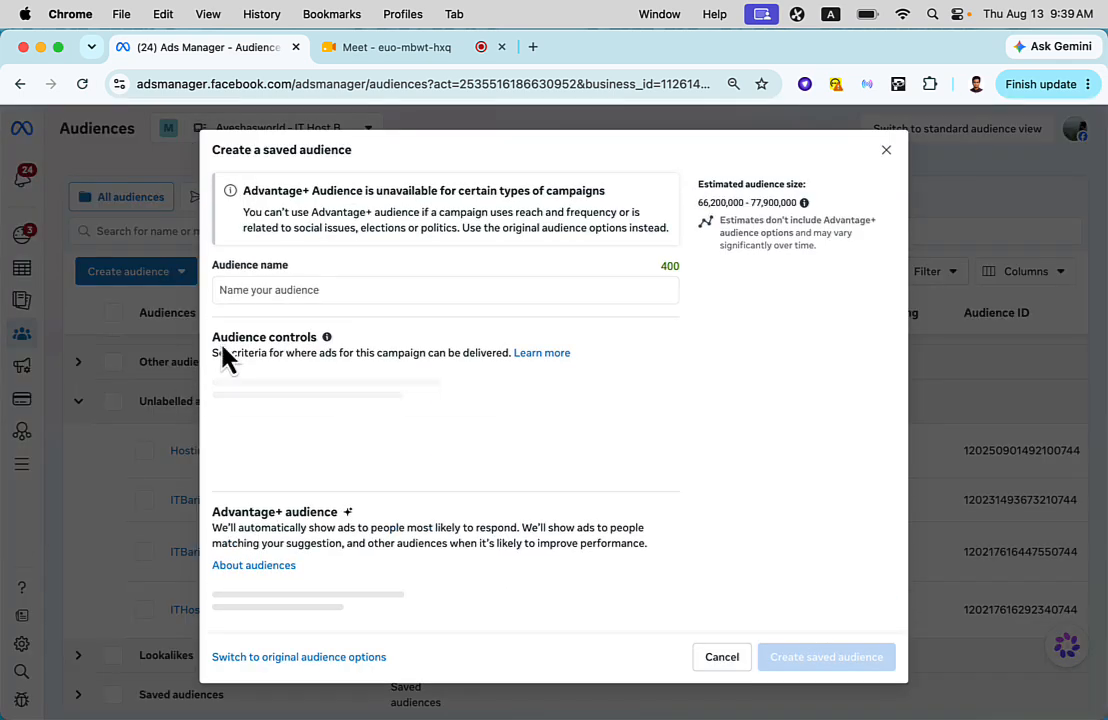
click(884, 150)
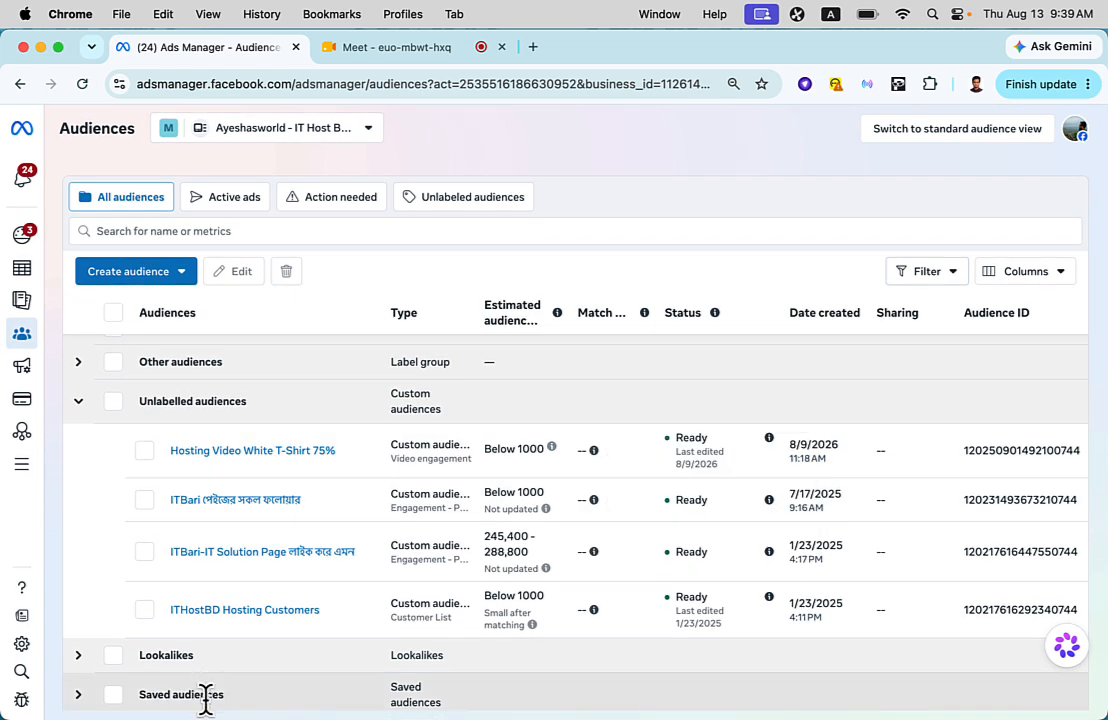
- Expand the Saved audiences group and look through its entries and the targeting details of "Sales 10th Batch Audience 01"
click(79, 697)
scroll(147, 647, down, 3)
scroll(147, 647, down, 4)
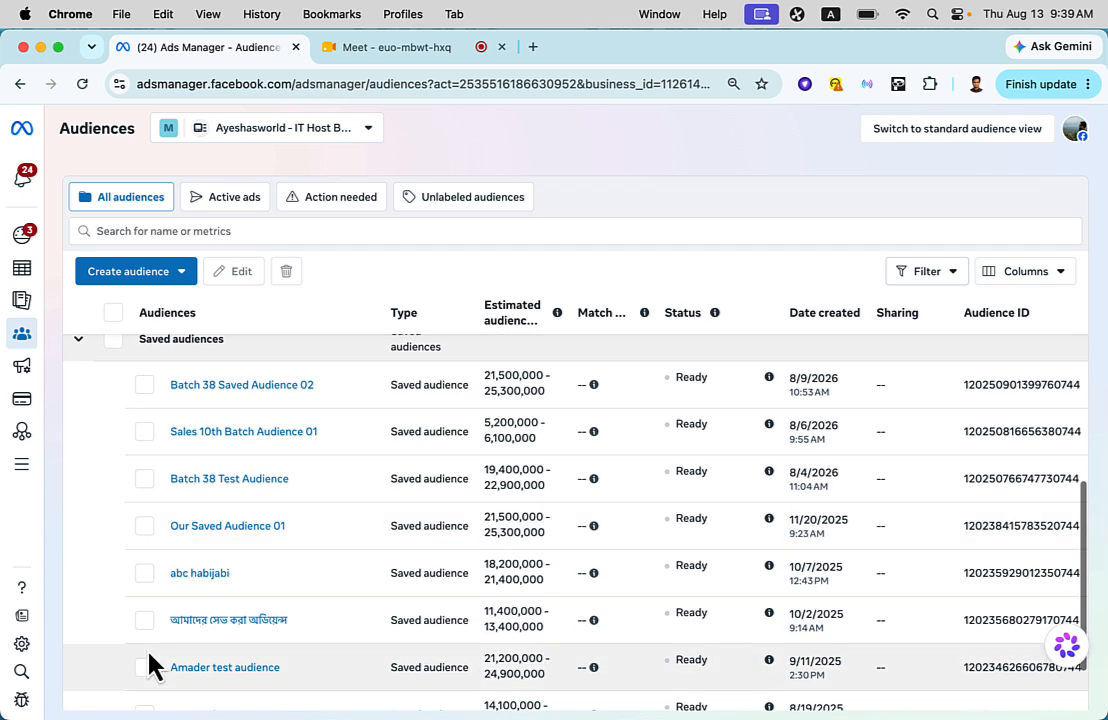
mouse_move(199, 447)
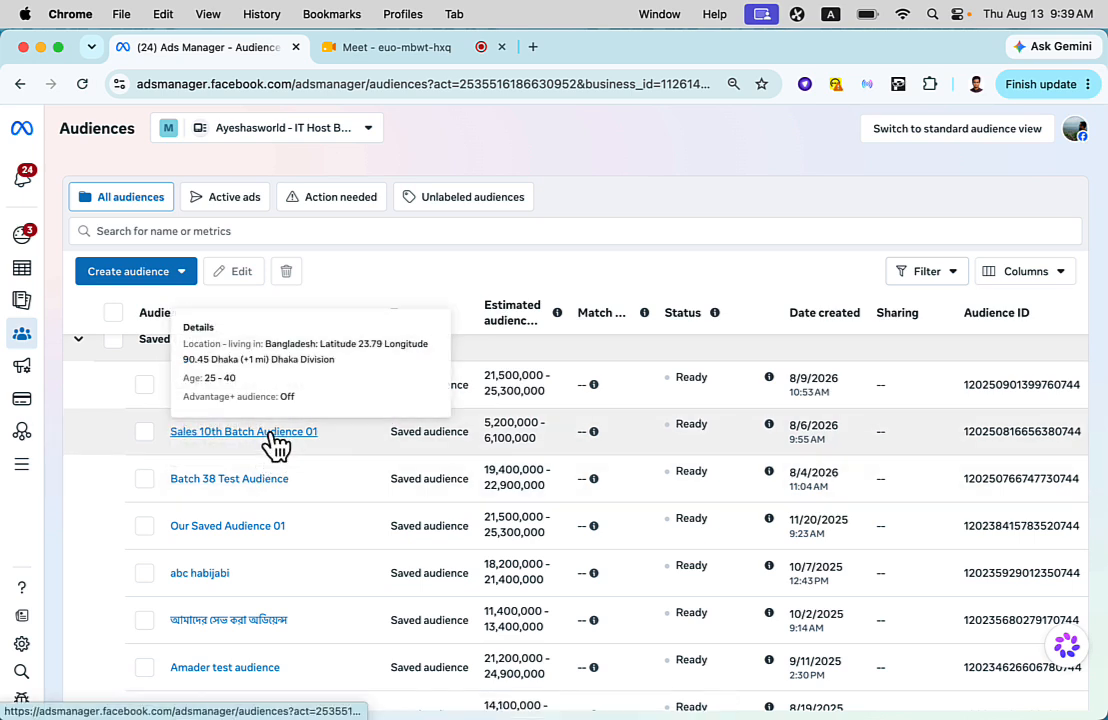
scroll(267, 519, up, 10)
mouse_move(267, 517)
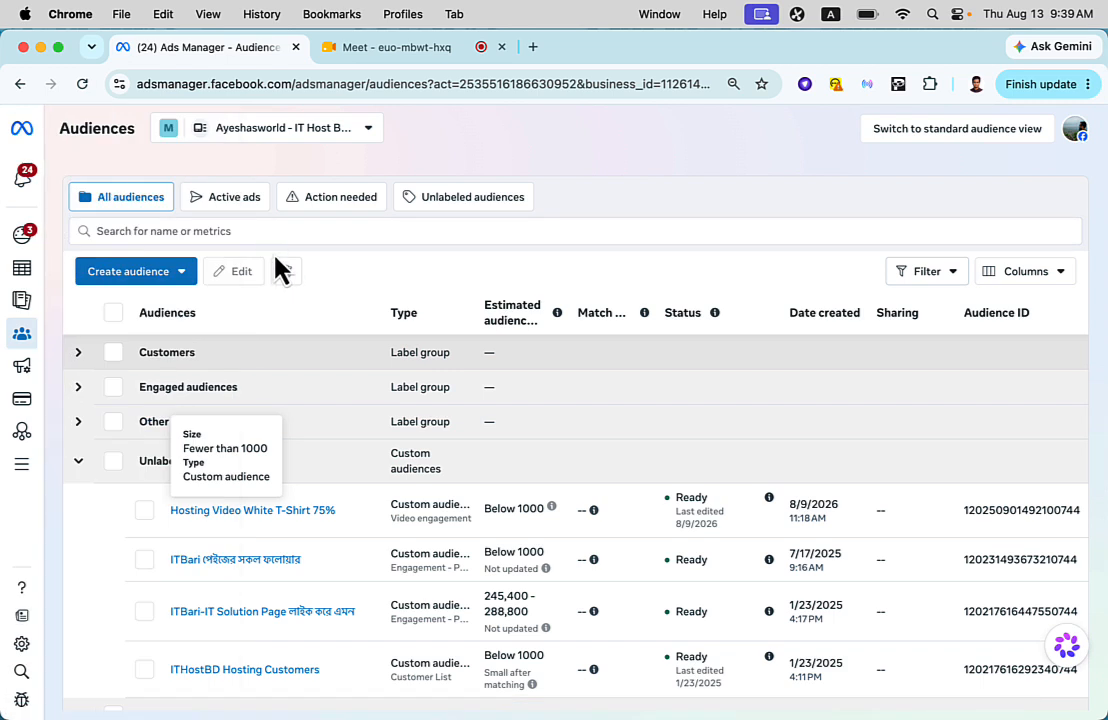
- Open the form for a new saved audience and switch it to the original audience options
click(142, 276)
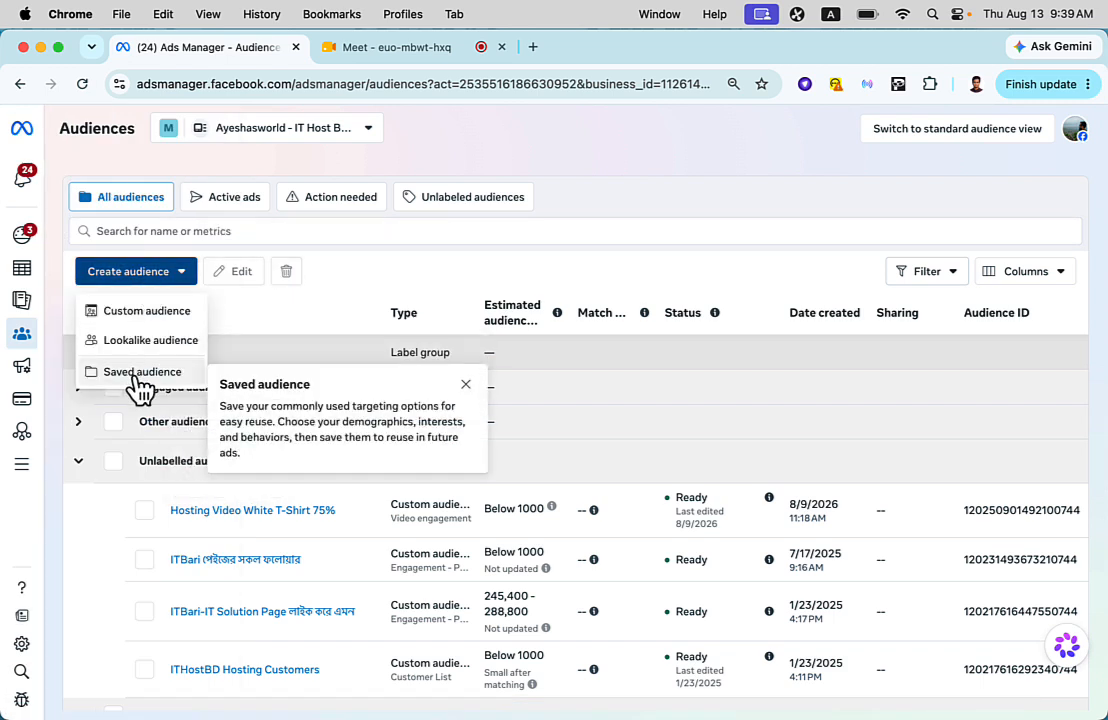
click(142, 374)
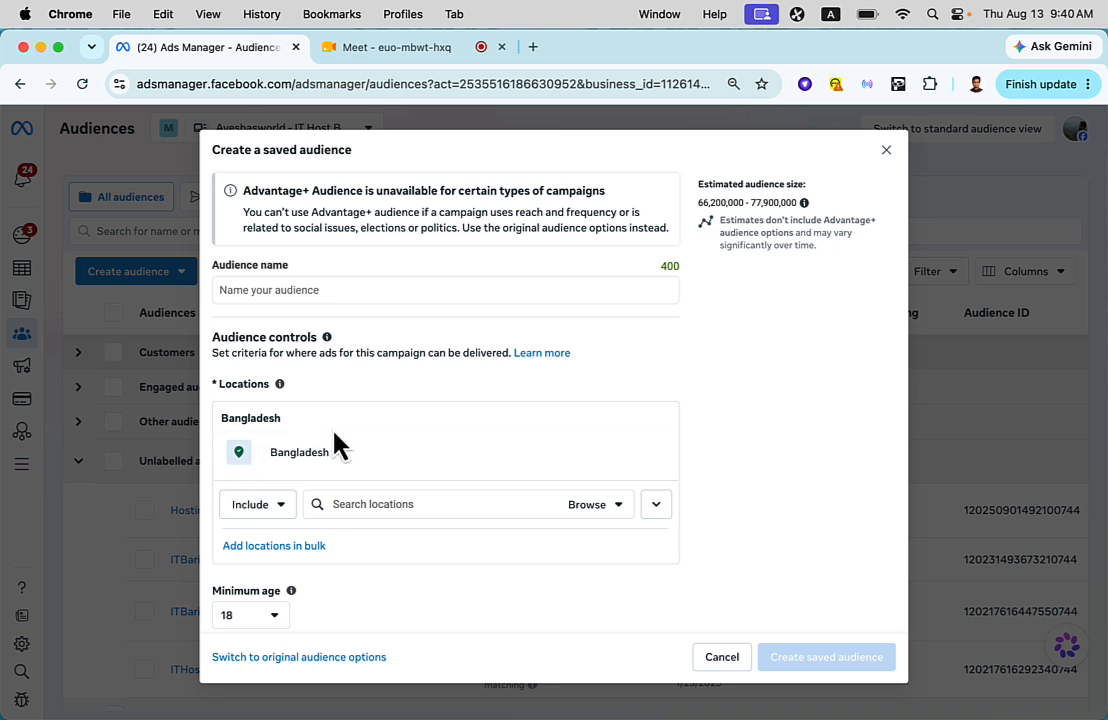
scroll(336, 445, down, 2)
scroll(334, 430, down, 5)
scroll(338, 440, down, 4)
scroll(337, 445, up, 10)
click(276, 660)
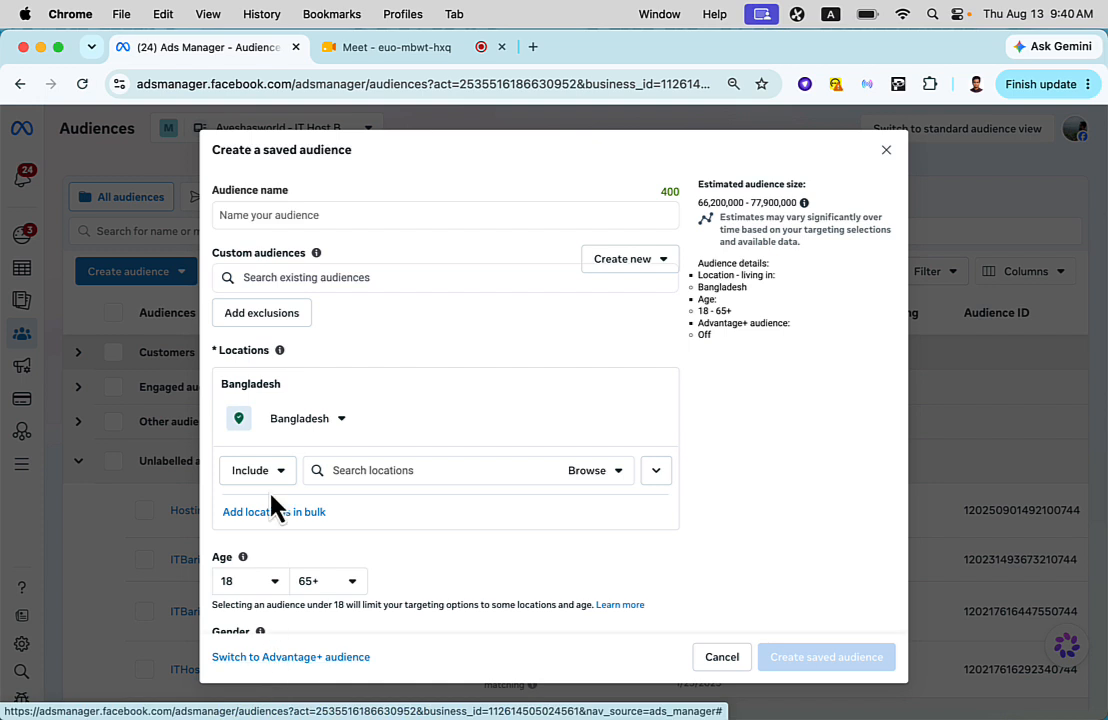
- Examine the saved audience form's location map, age, gender, language and detailed targeting options, and close it without saving
scroll(381, 465, down, 2)
scroll(381, 465, up, 2)
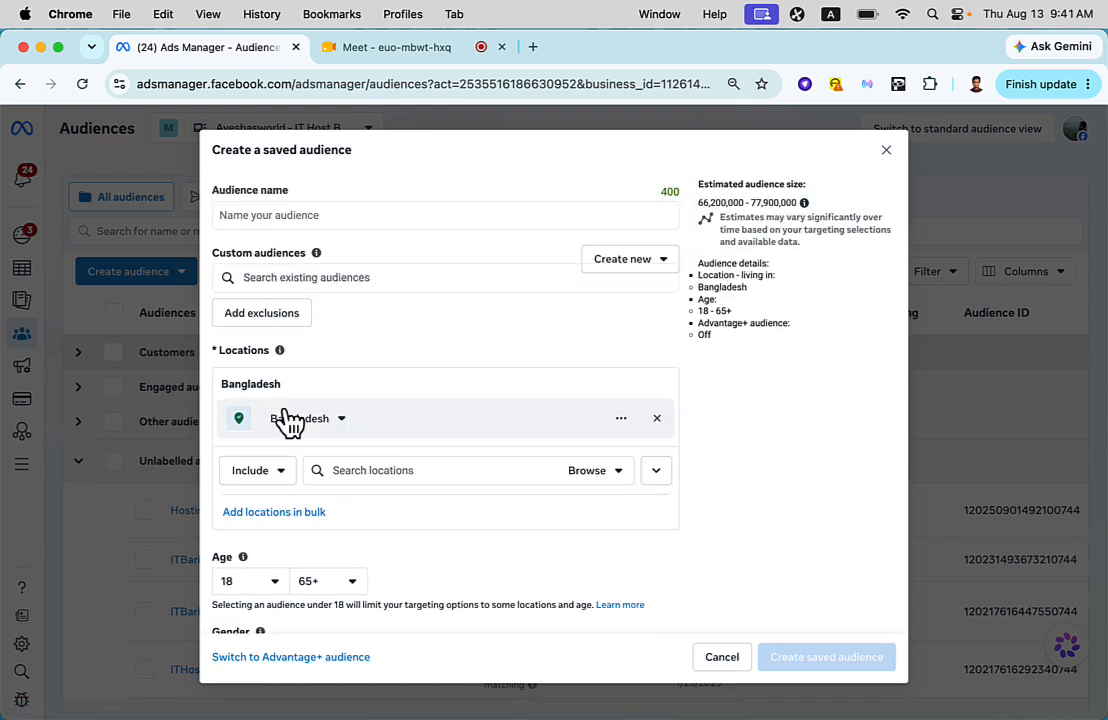
click(340, 470)
scroll(368, 495, down, 2)
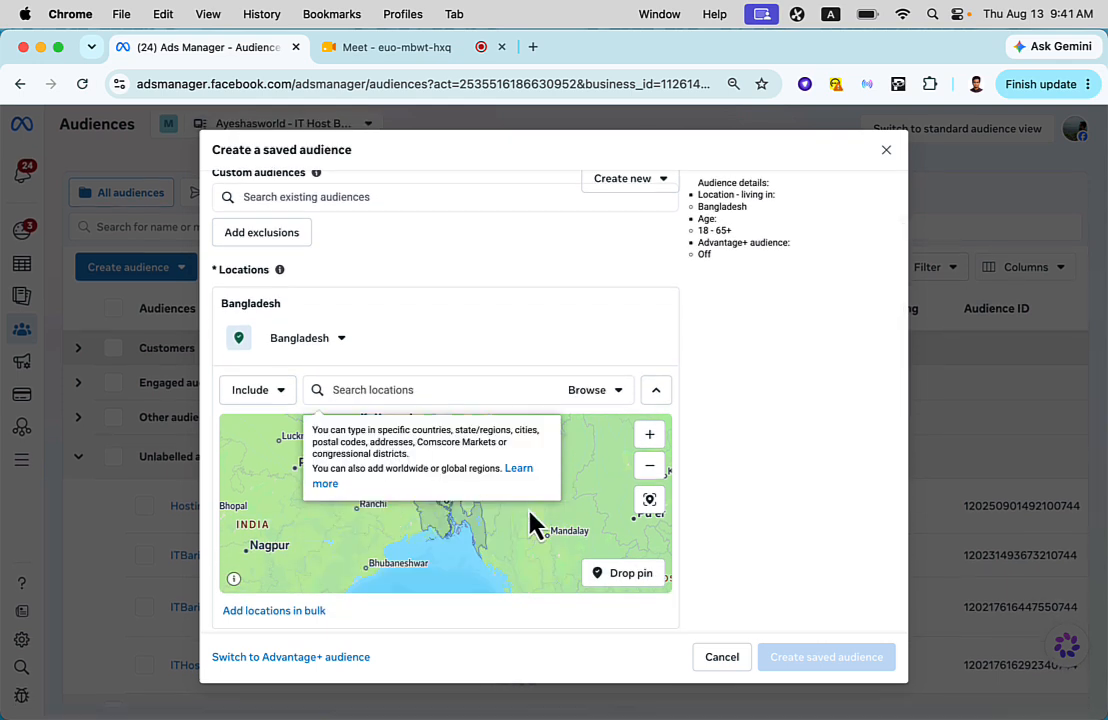
click(737, 450)
scroll(491, 522, down, 4)
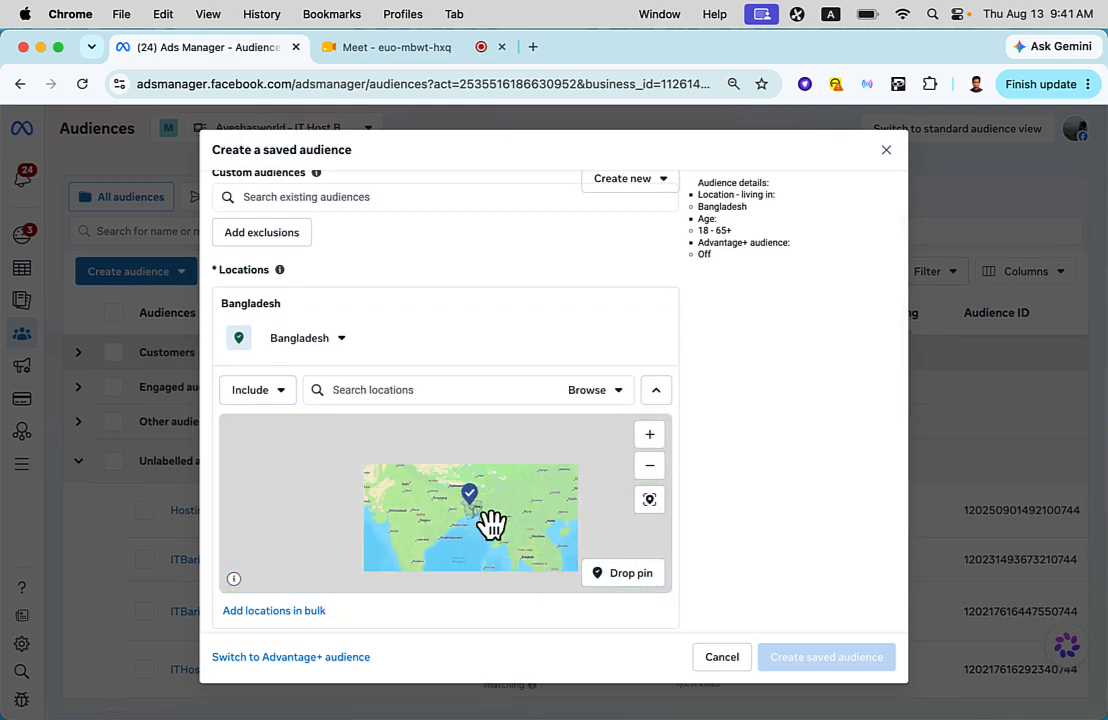
scroll(716, 478, down, 3)
scroll(716, 478, down, 2)
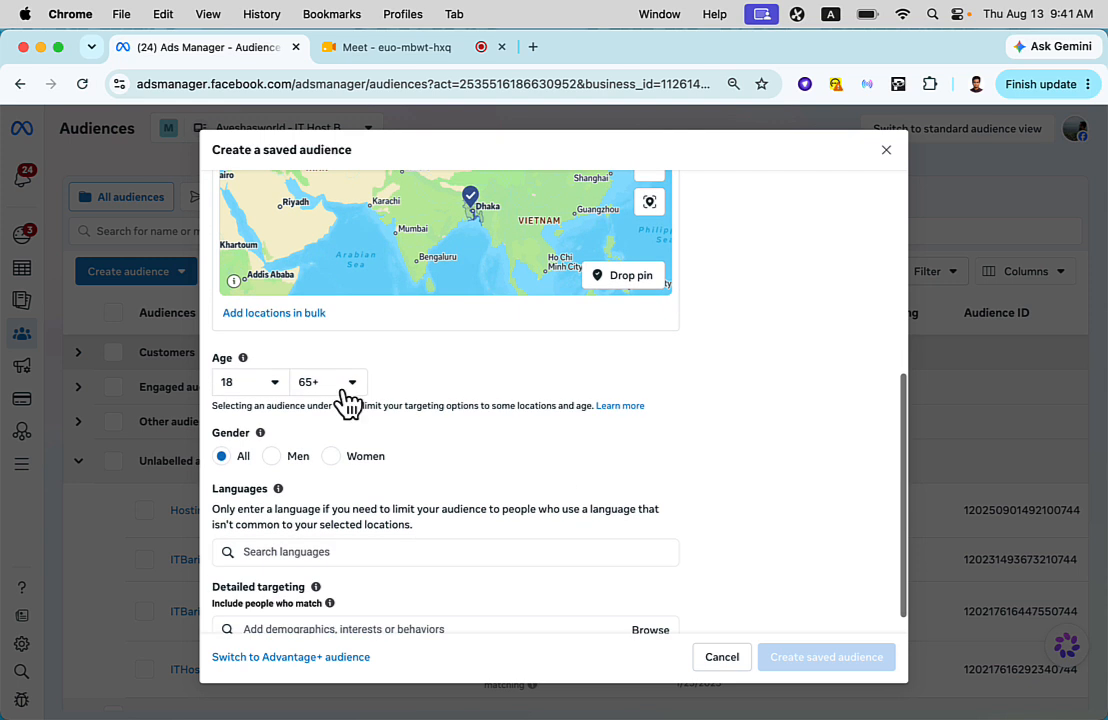
scroll(290, 440, down, 1)
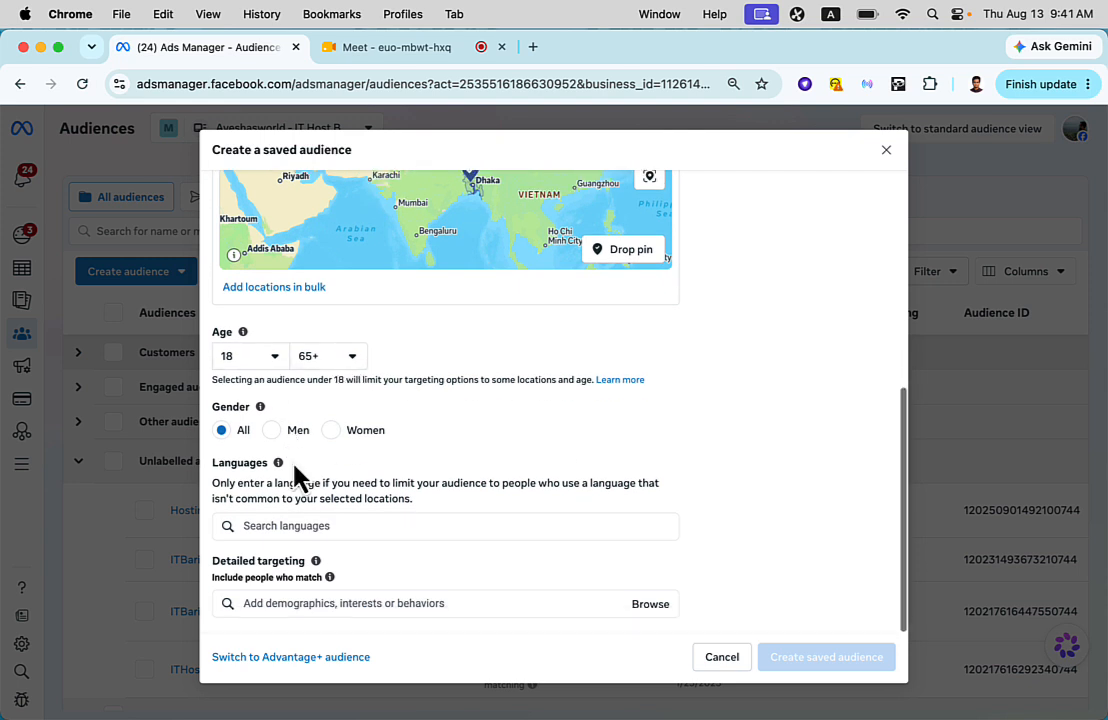
click(305, 603)
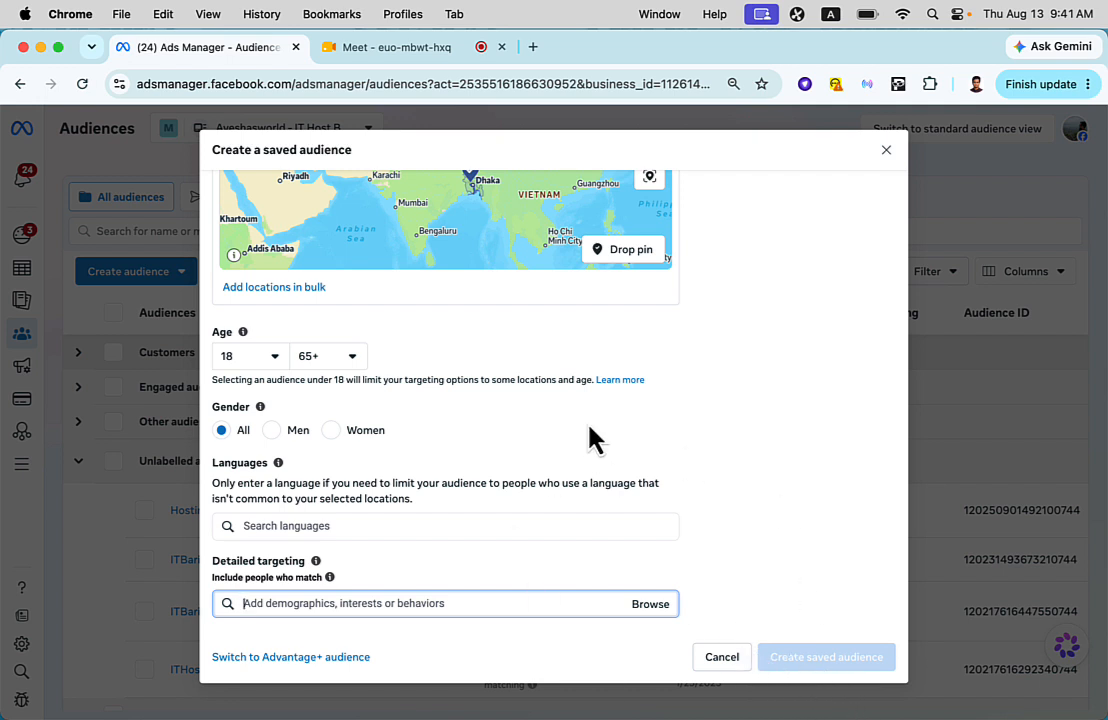
scroll(589, 438, up, 10)
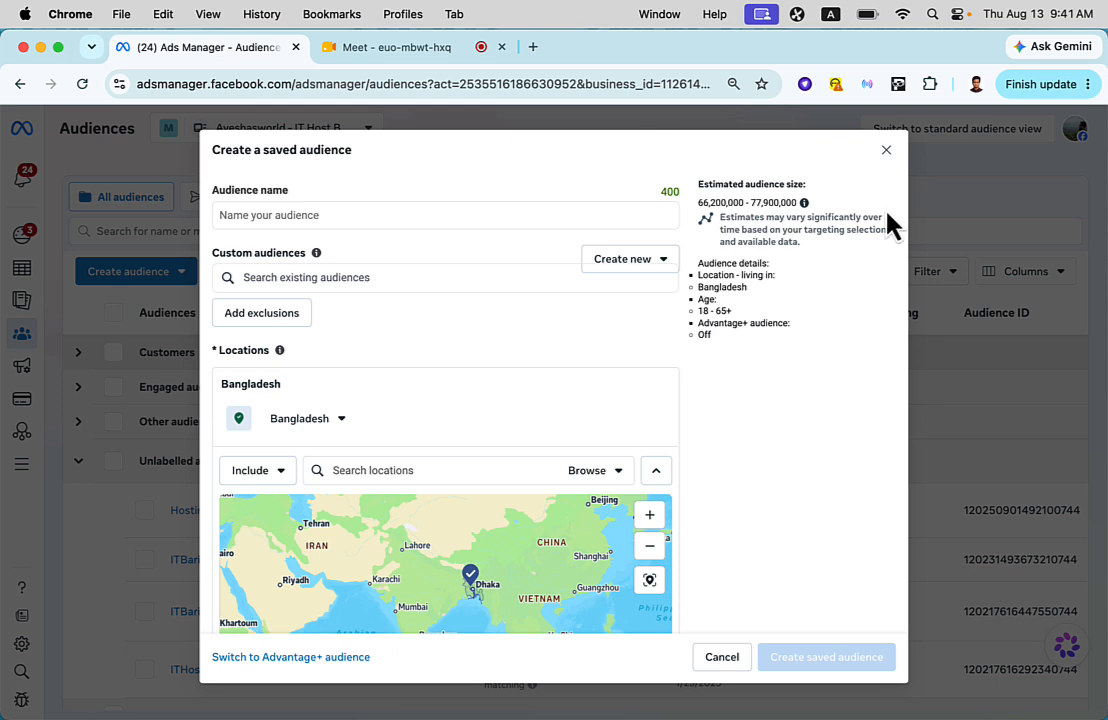
click(886, 150)
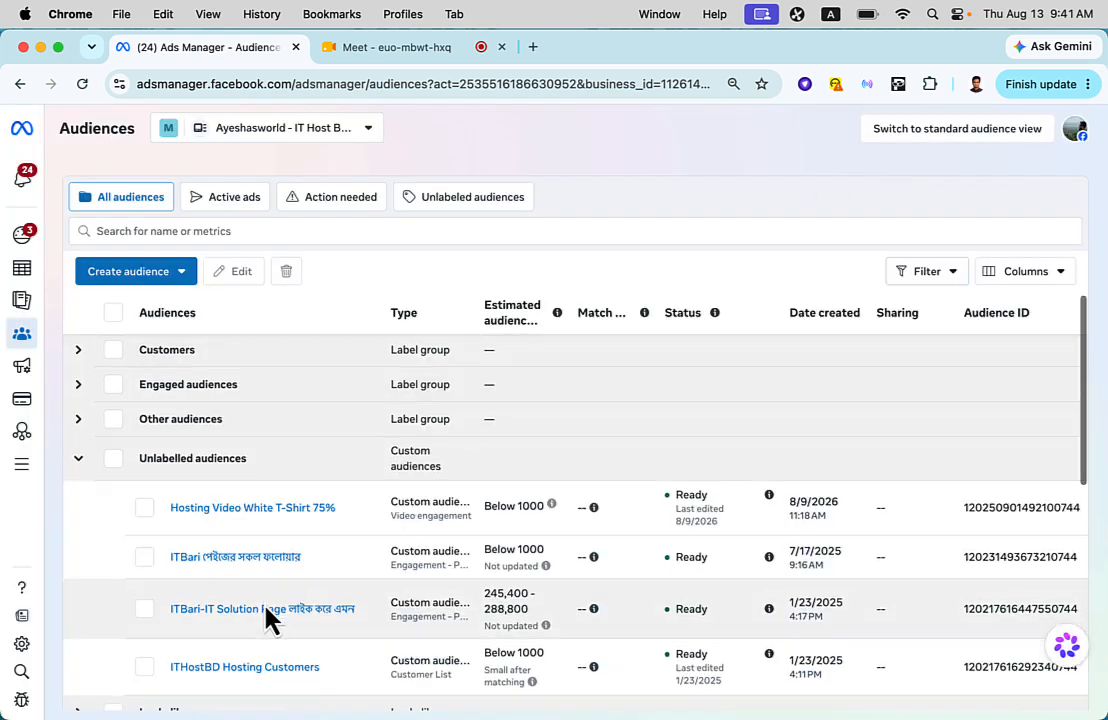
- Check the location and age details of "Sales 10th Batch Audience 01" in the saved audiences list again
scroll(267, 618, down, 5)
scroll(267, 618, down, 5)
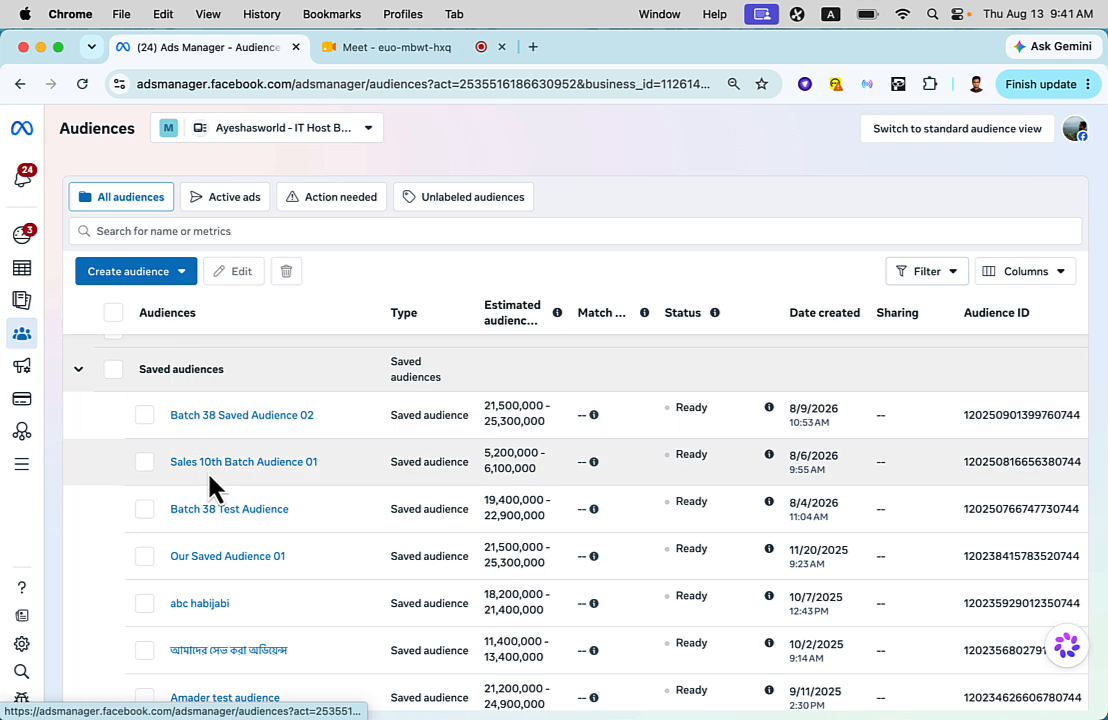
mouse_move(222, 480)
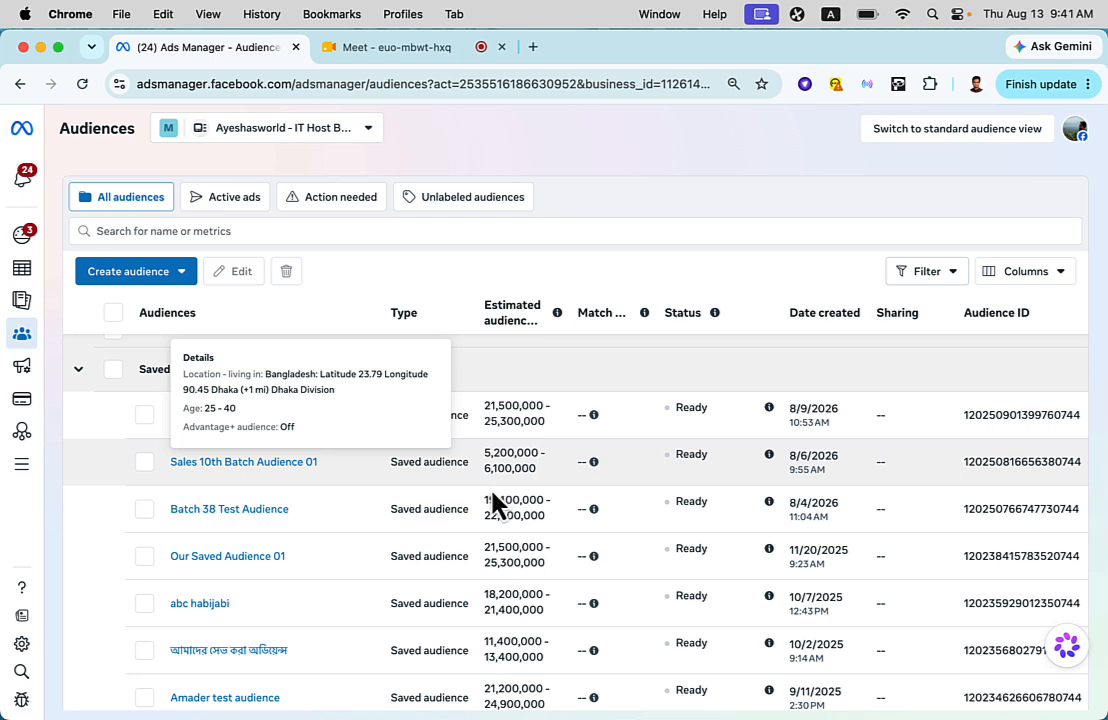
scroll(334, 564, up, 10)
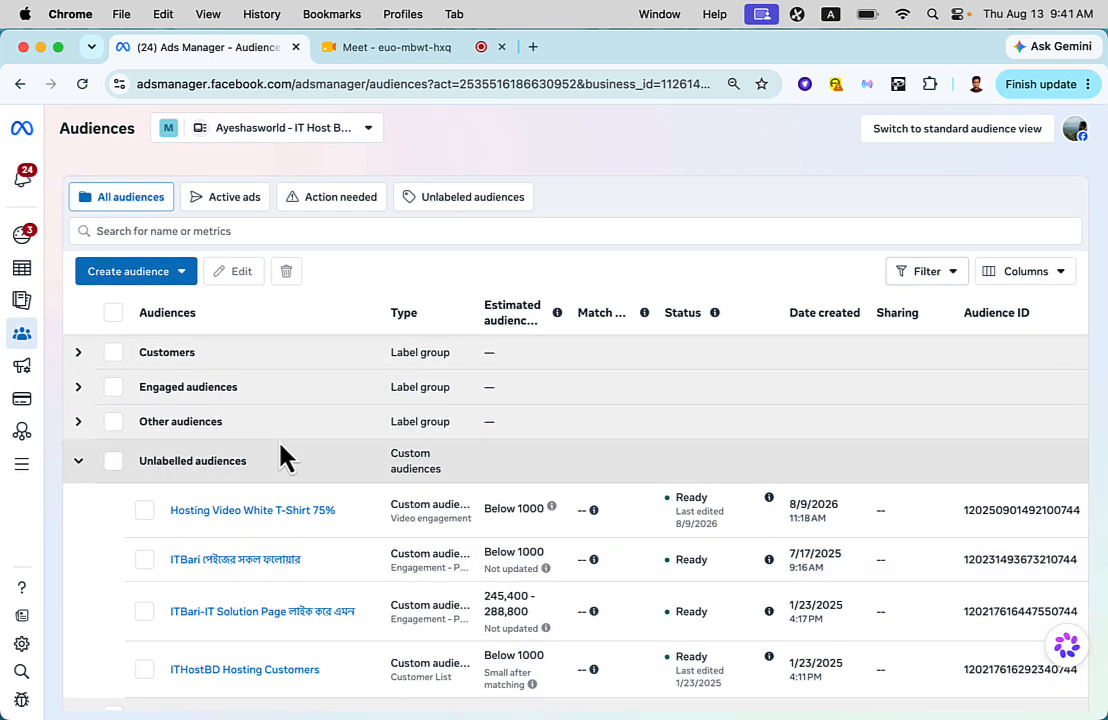
- Start a new custom audience that uses Facebook Page as its source
click(176, 274)
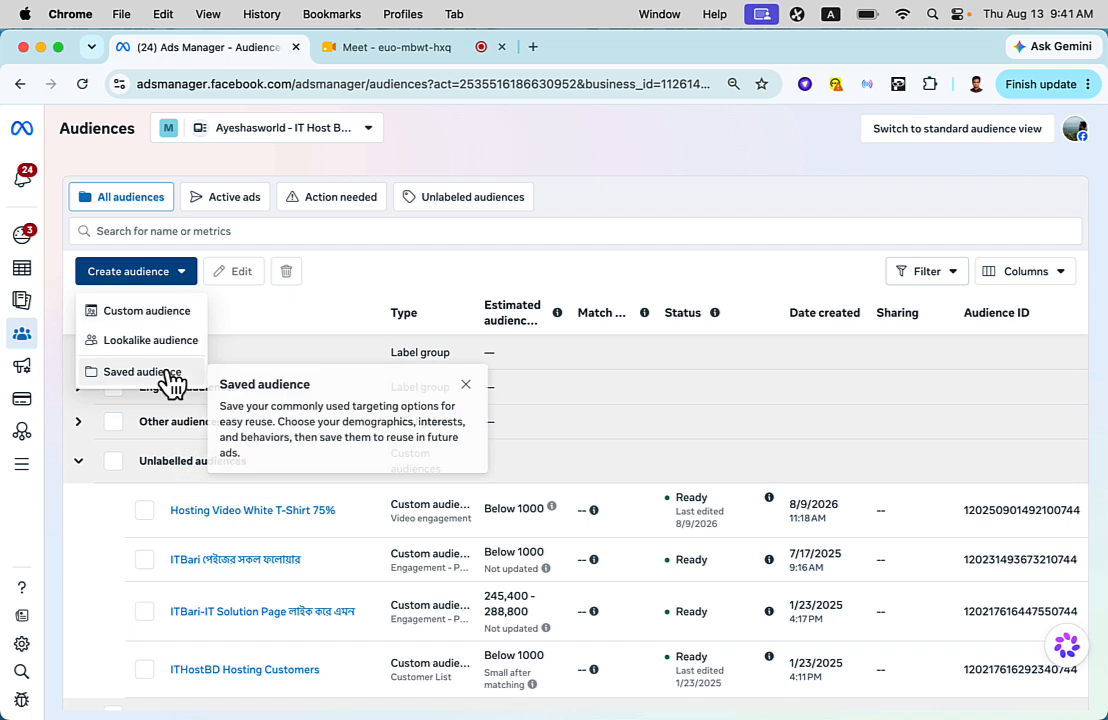
click(186, 325)
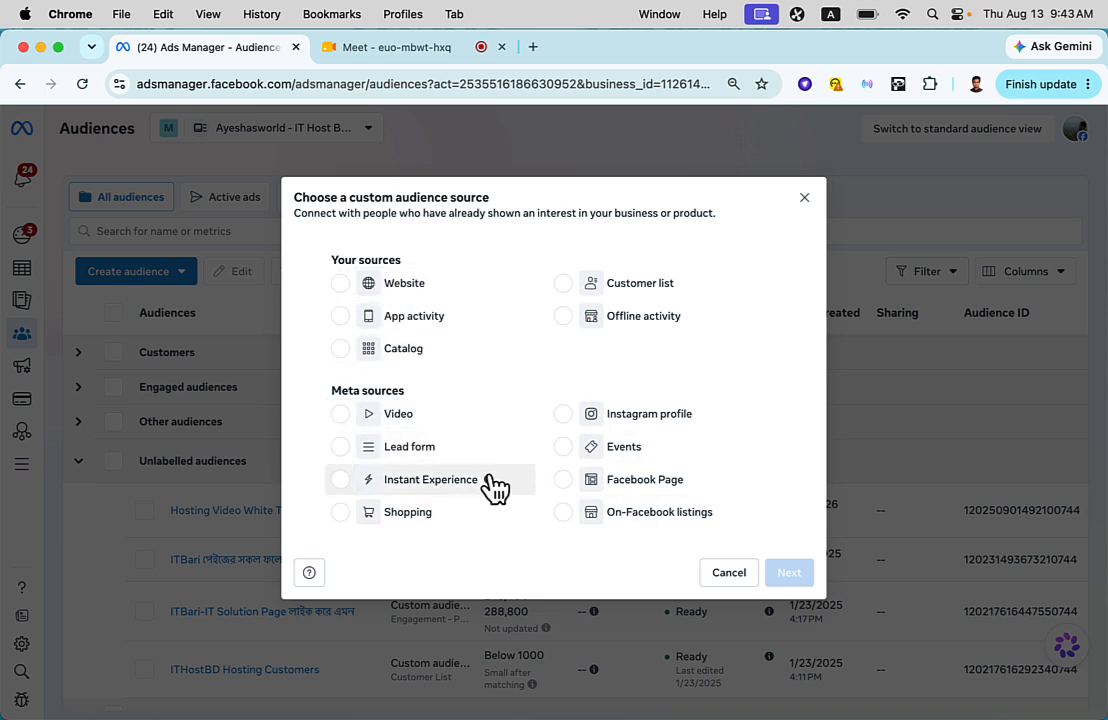
click(631, 490)
click(789, 578)
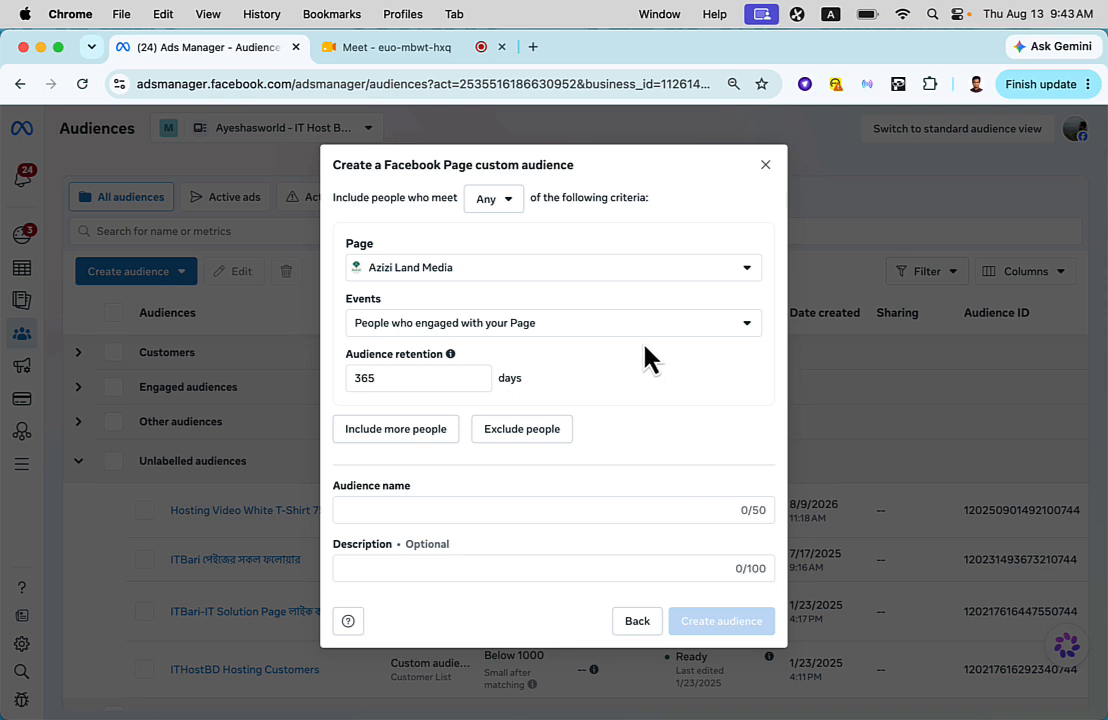
- Search the Page list for "itba" and set the custom audience's Page to আইটি বাড়ি - ITBari
click(570, 270)
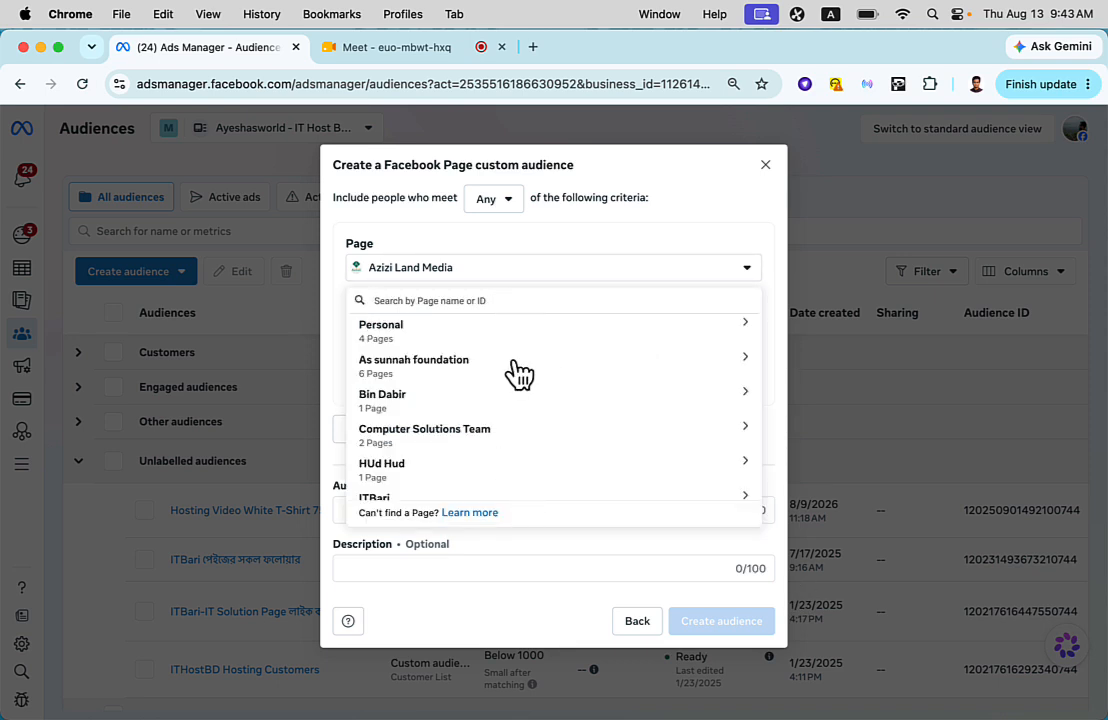
text(itba)
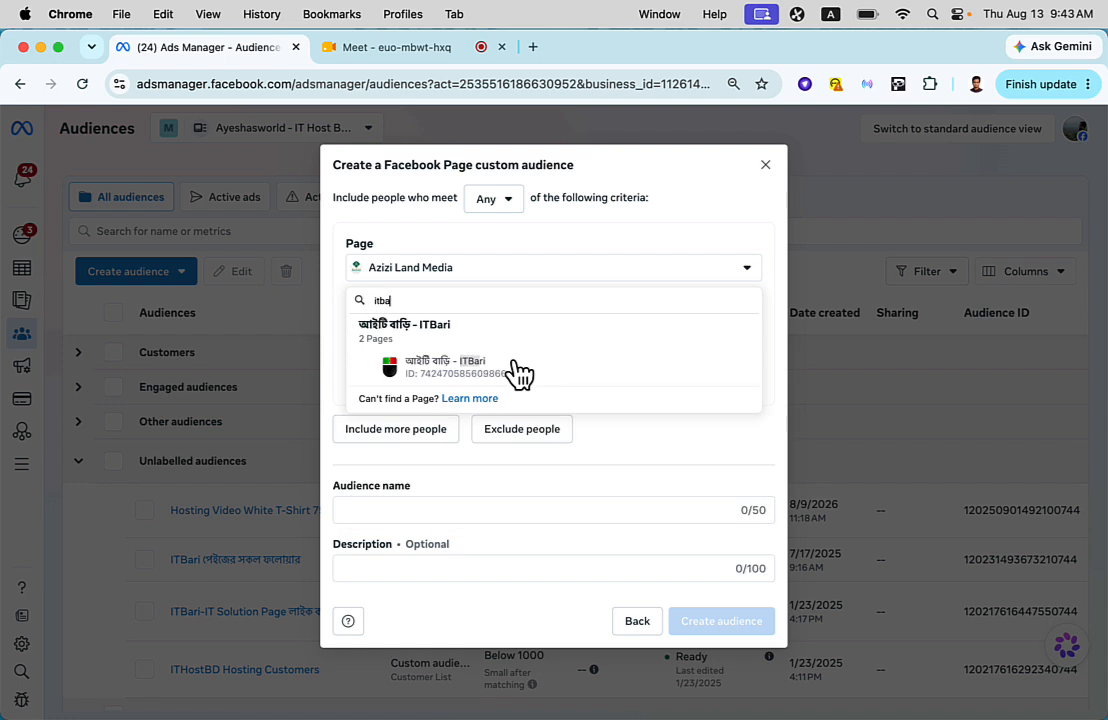
text(\)
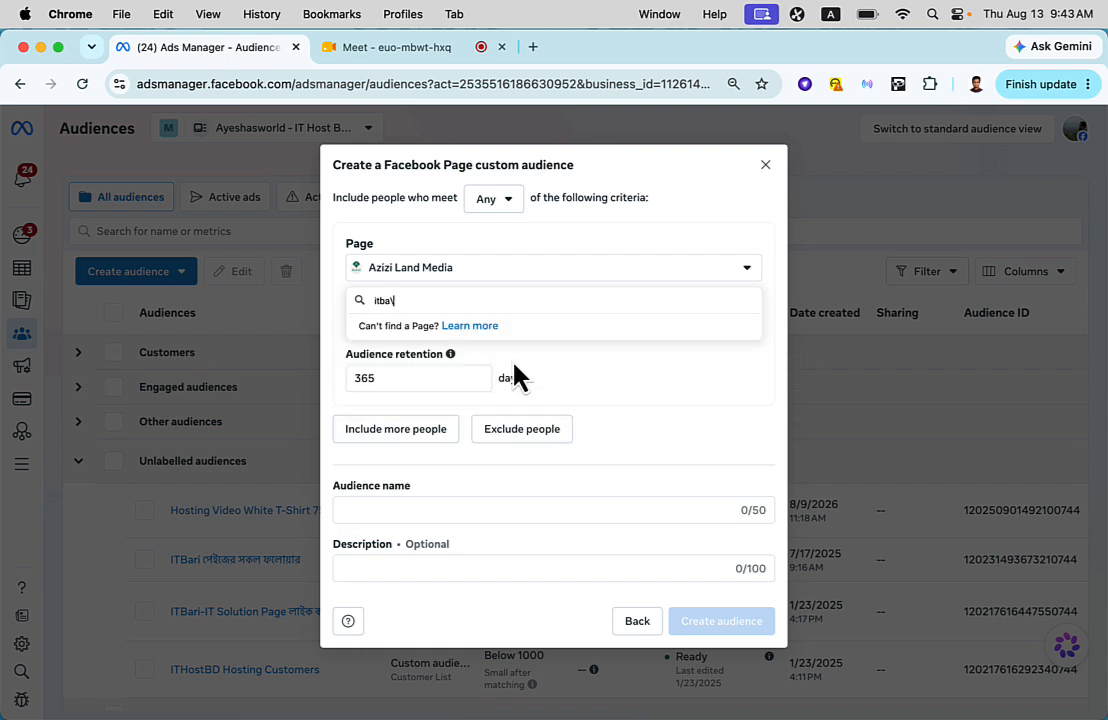
key(BackSpace)
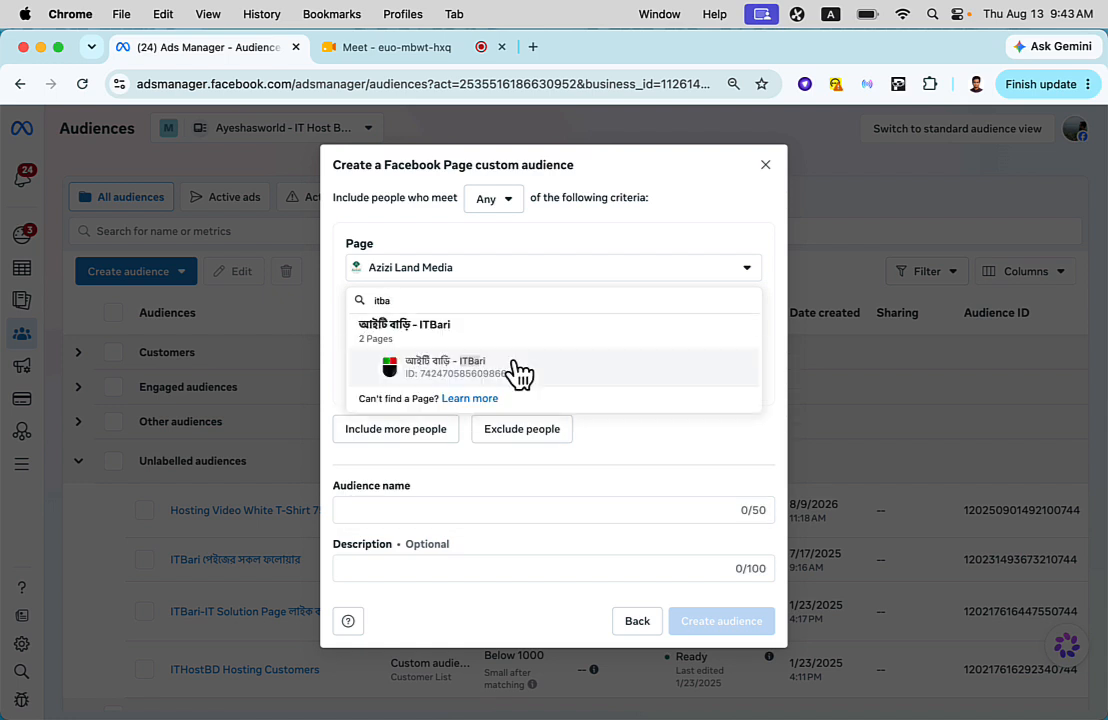
click(460, 368)
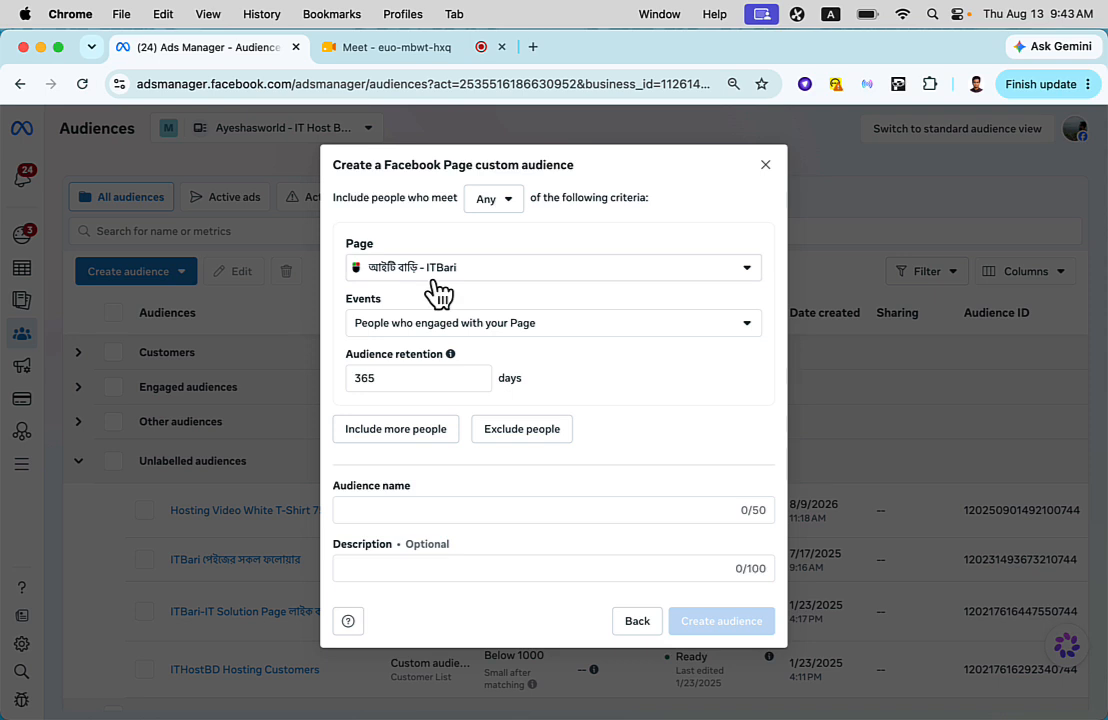
- Set the event to People who currently like or follow your Page and name the audience "People Like ITBari"
click(404, 334)
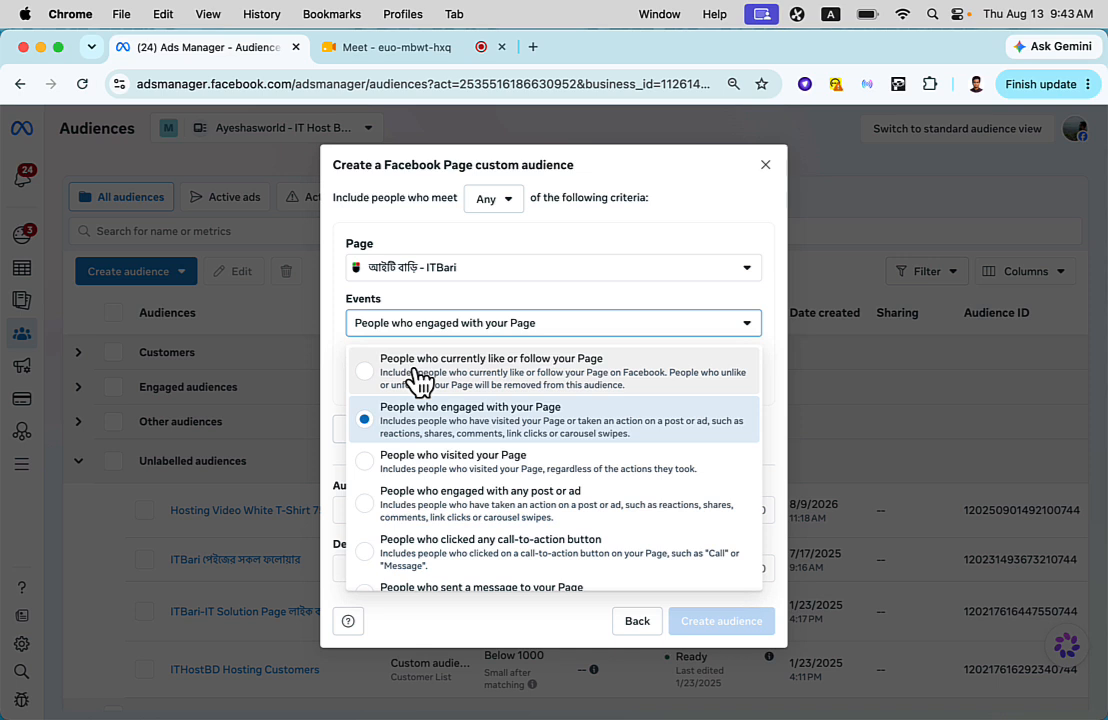
click(525, 377)
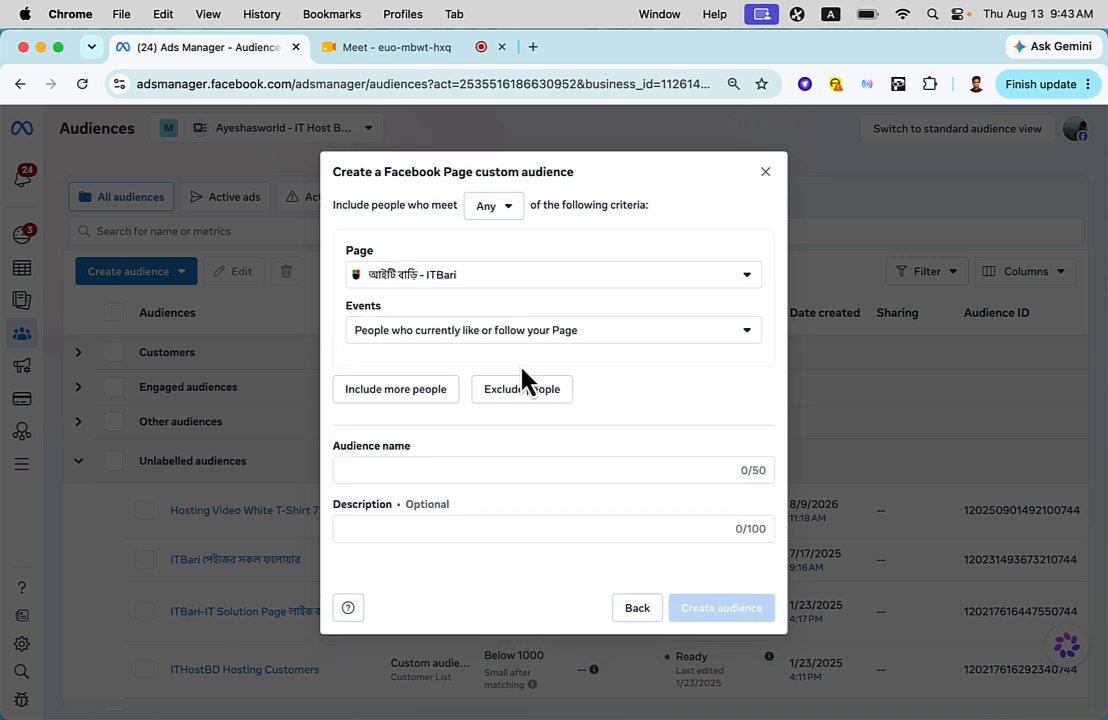
click(450, 466)
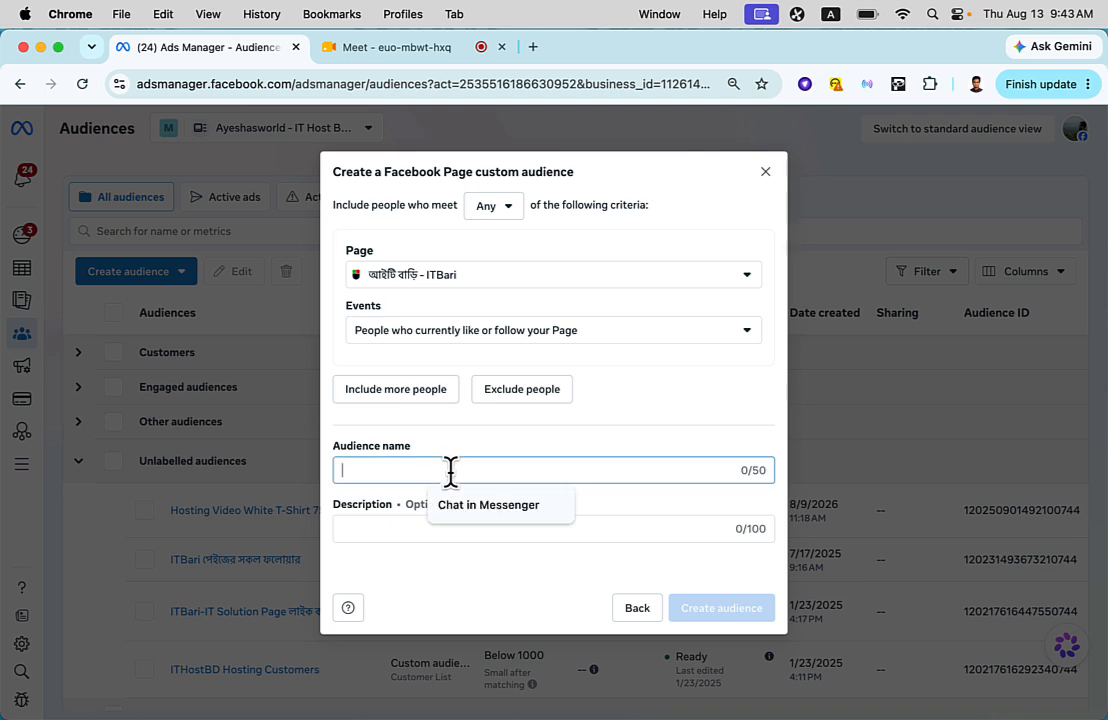
text(Peop)
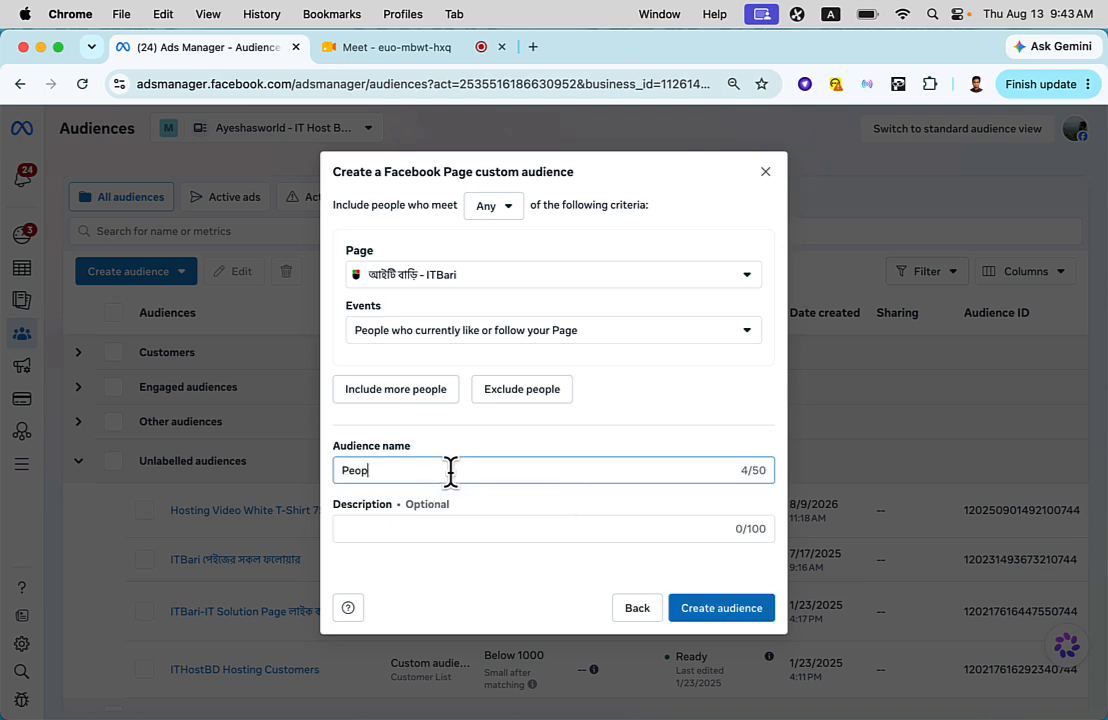
text(le Like ITBari)
- Review the Page event options, keep People who currently like or follow your Page, and recheck the audience name
click(564, 333)
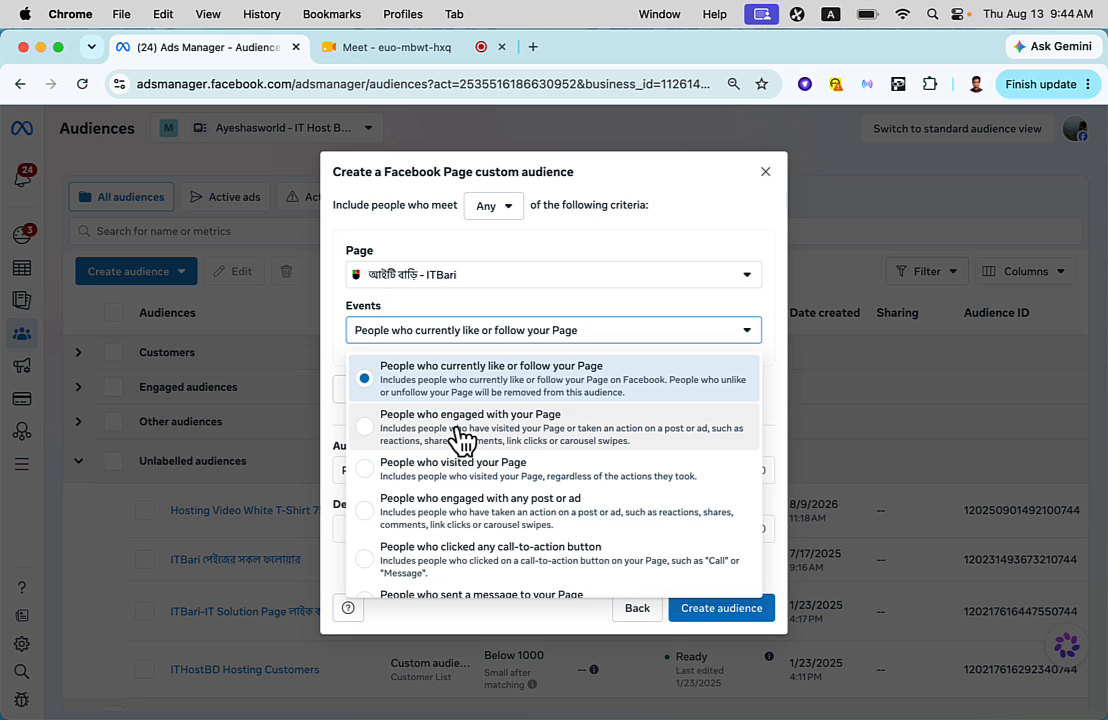
click(496, 386)
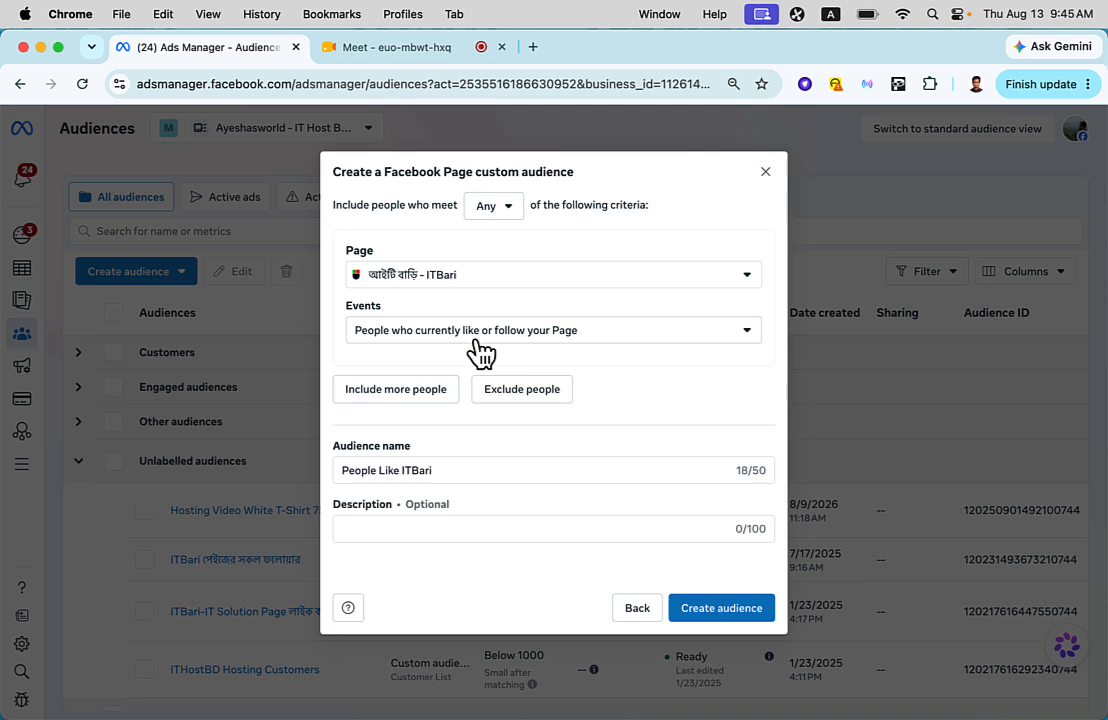
click(483, 470)
key(super+a)
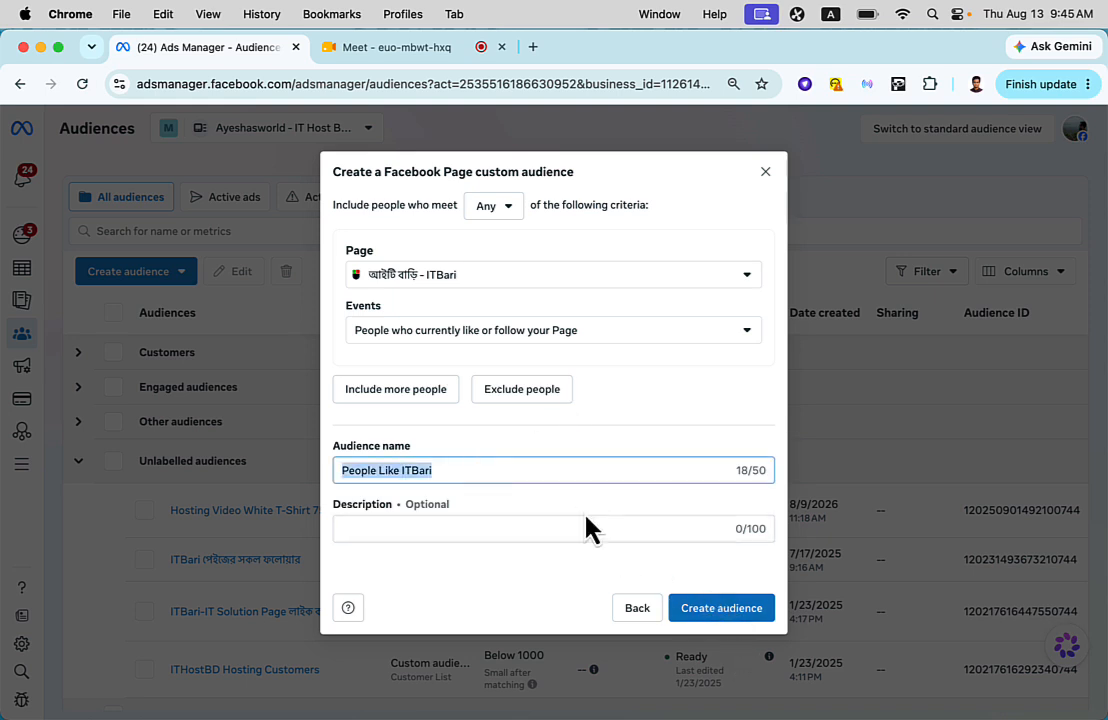
click(577, 472)
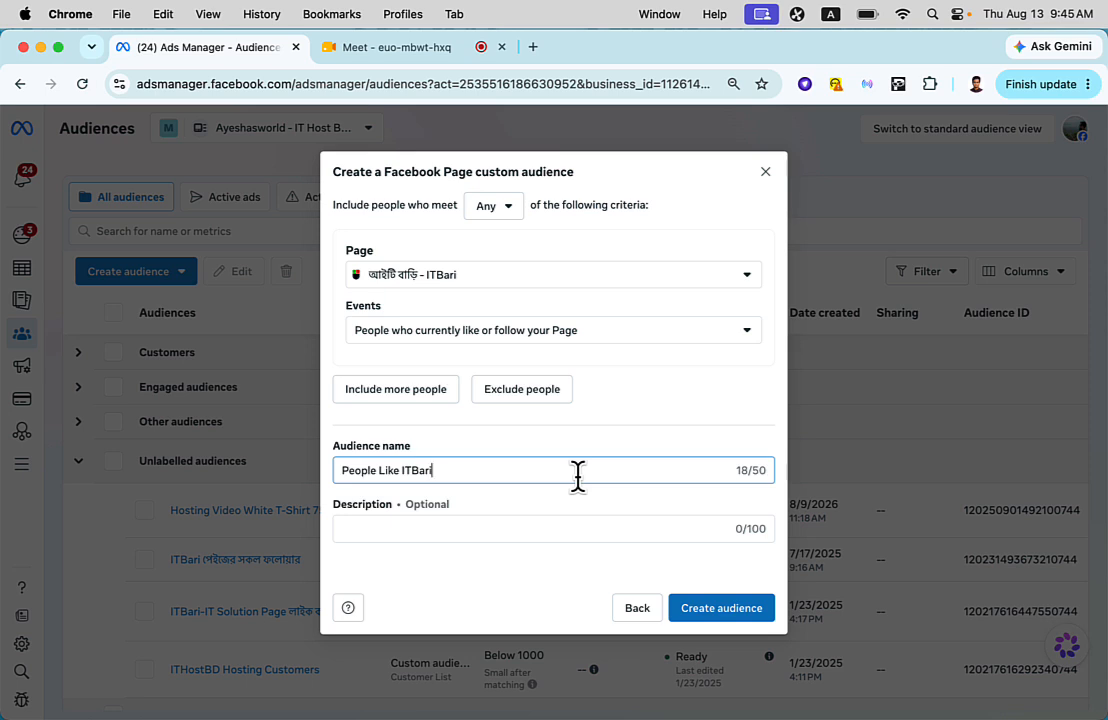
- Change the event to People who engaged with your Page with an audience retention of 90 days
click(547, 335)
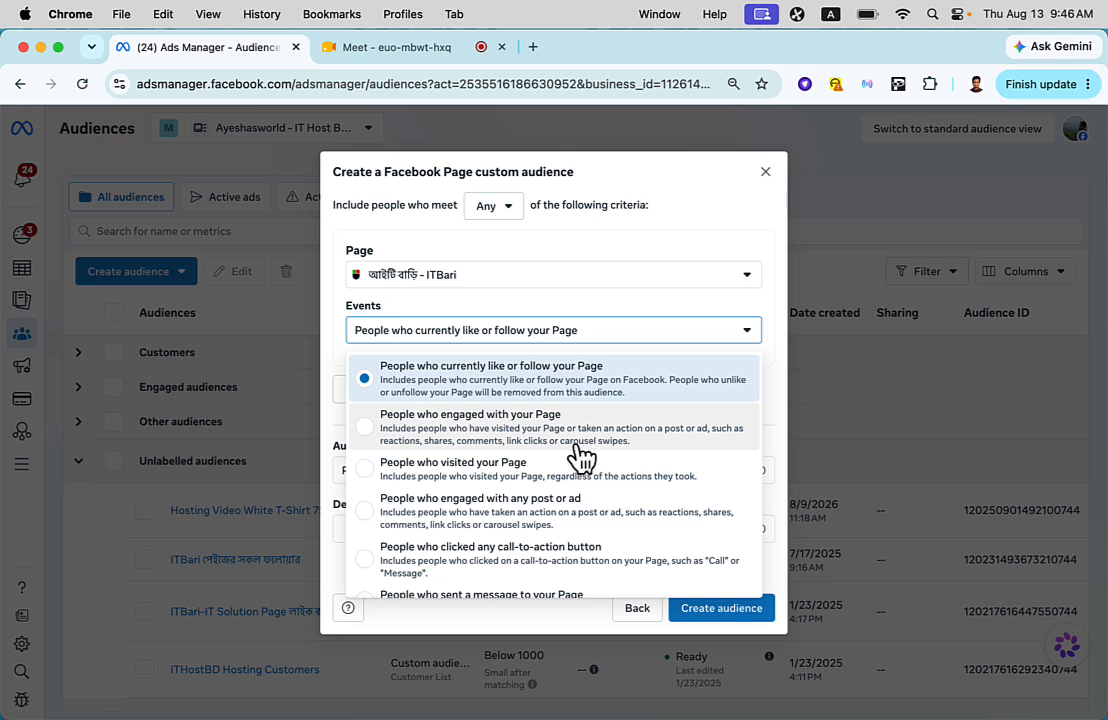
click(479, 440)
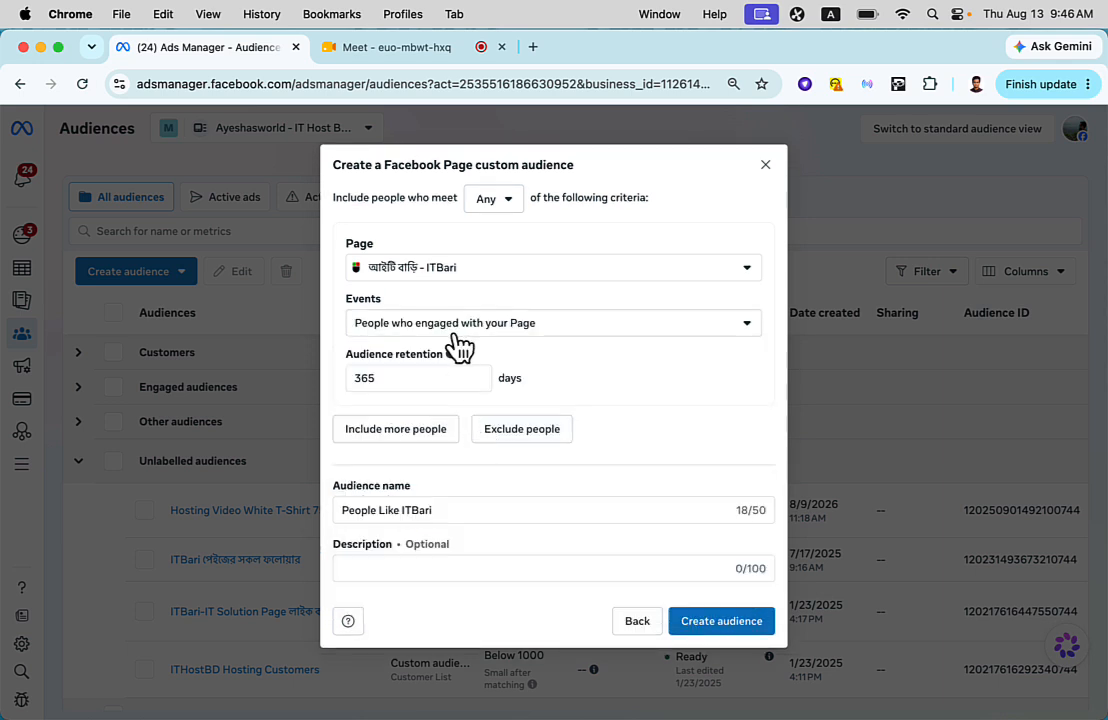
click(403, 377)
double_click(403, 377)
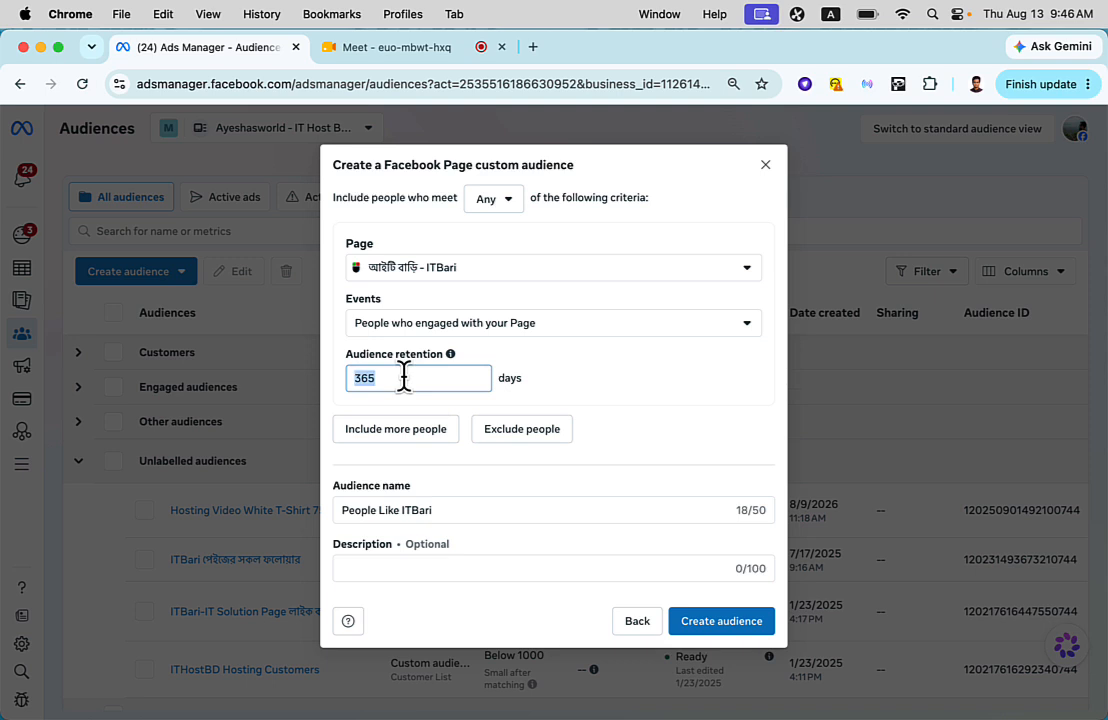
text(90)
click(556, 391)
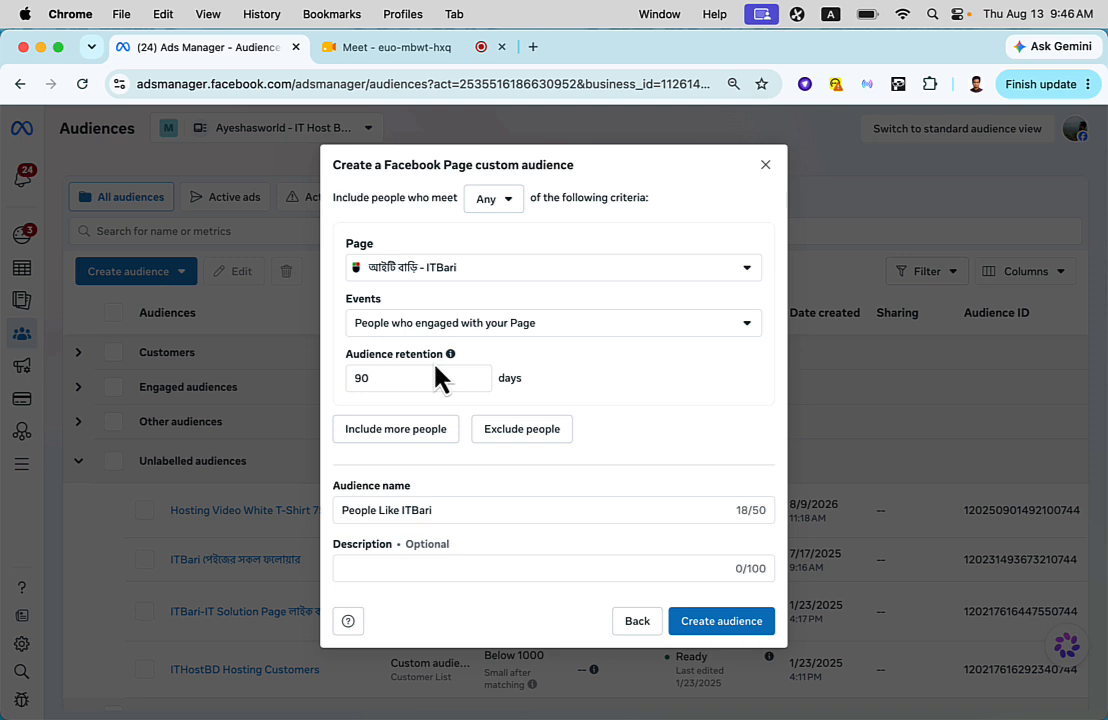
- Rename the custom audience "Engaged last 90 days"
triple_click(497, 512)
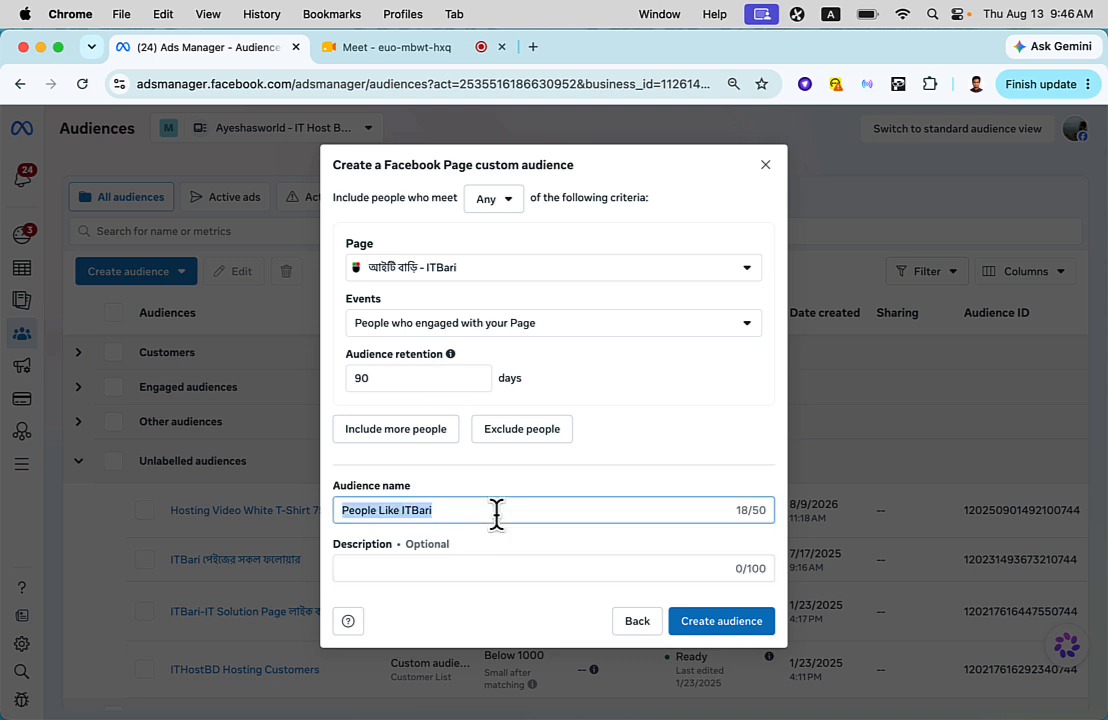
text(Enga)
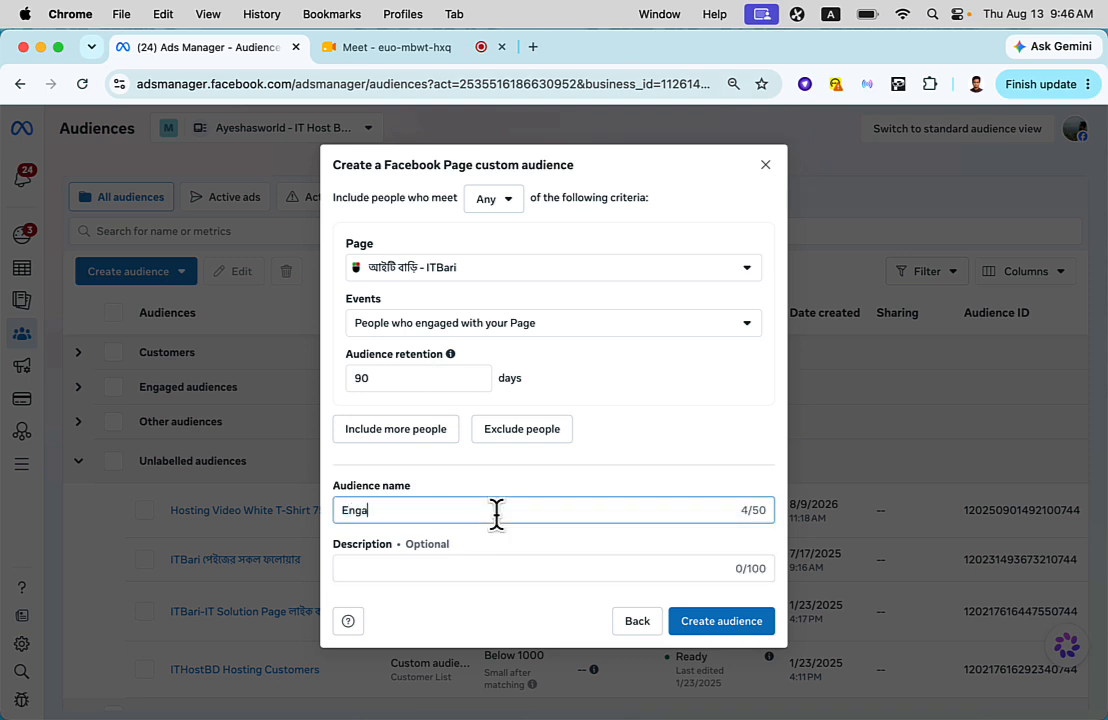
text(ged last 90 days)
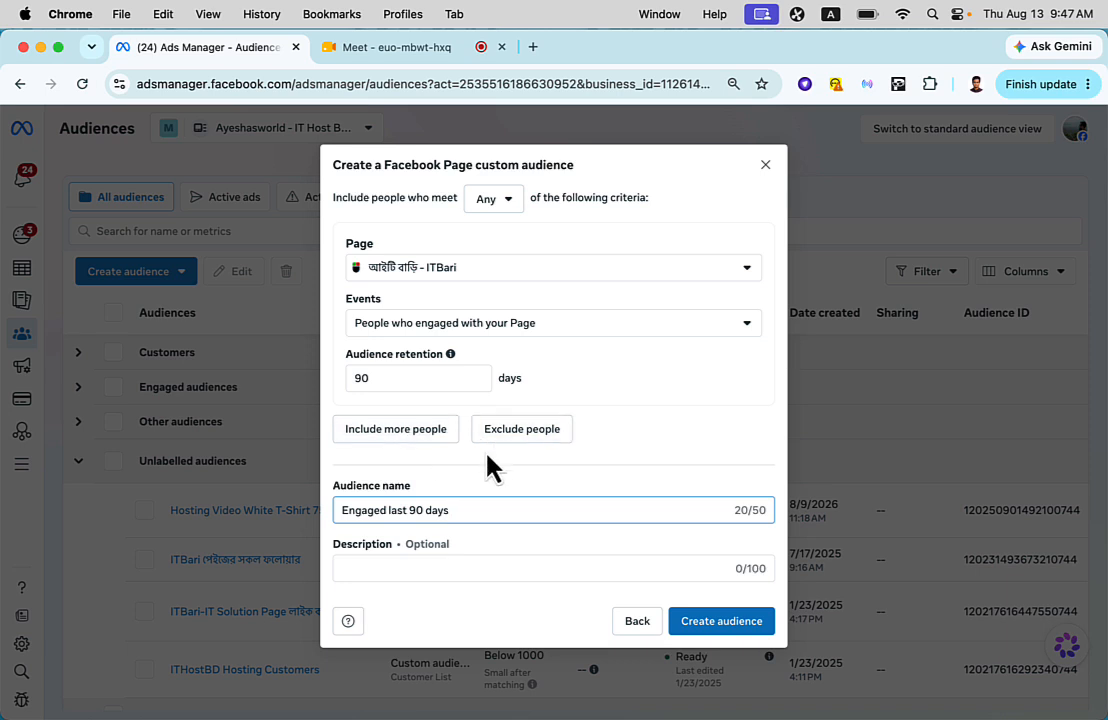
- Add a second inclusion criterion and set the first one's event to People who currently like or follow your Page
click(420, 450)
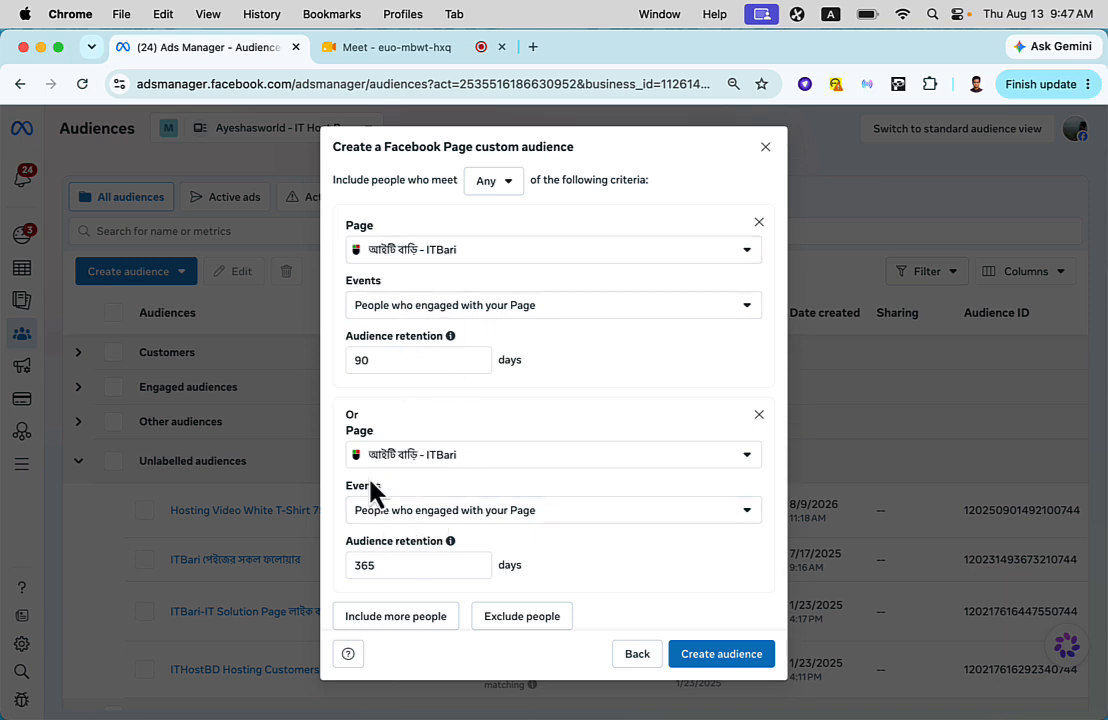
click(415, 310)
click(432, 348)
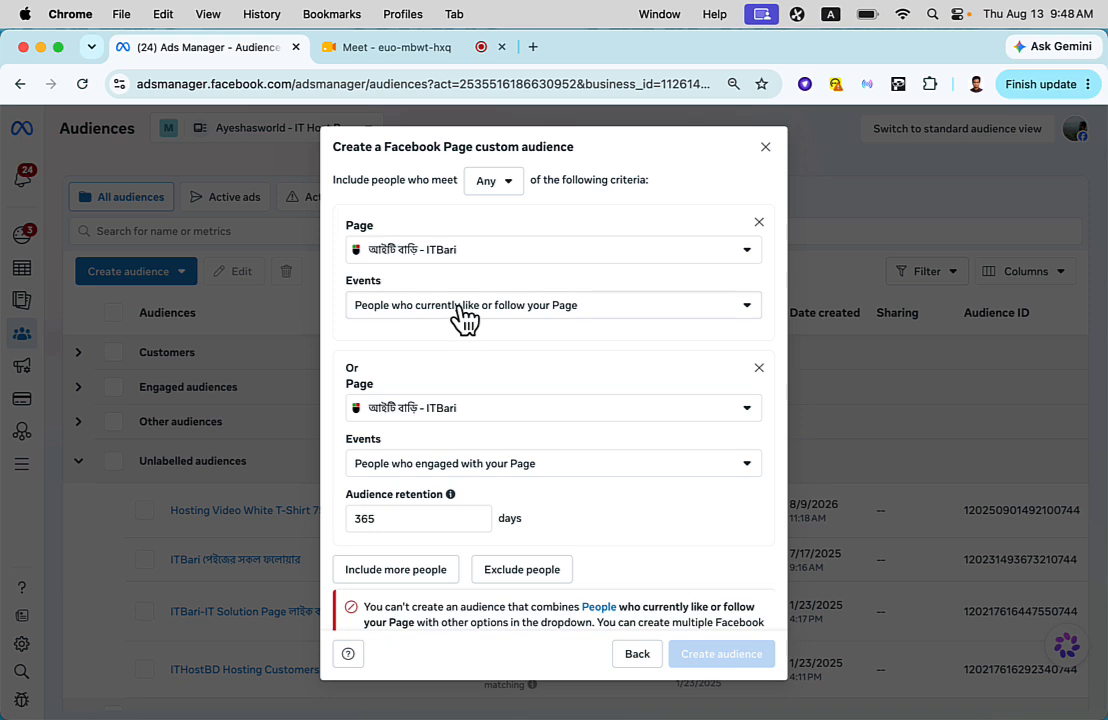
- Set the second inclusion criterion to the ITHost BD Page with the event People who currently like or follow your Page
click(446, 413)
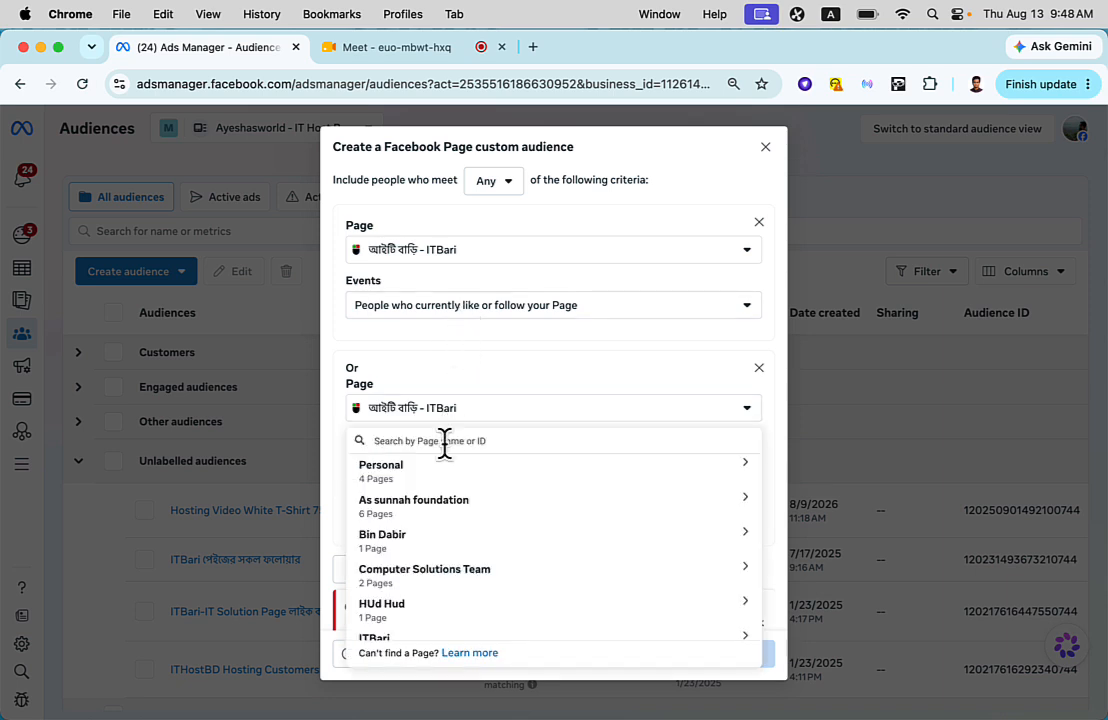
text(ithost)
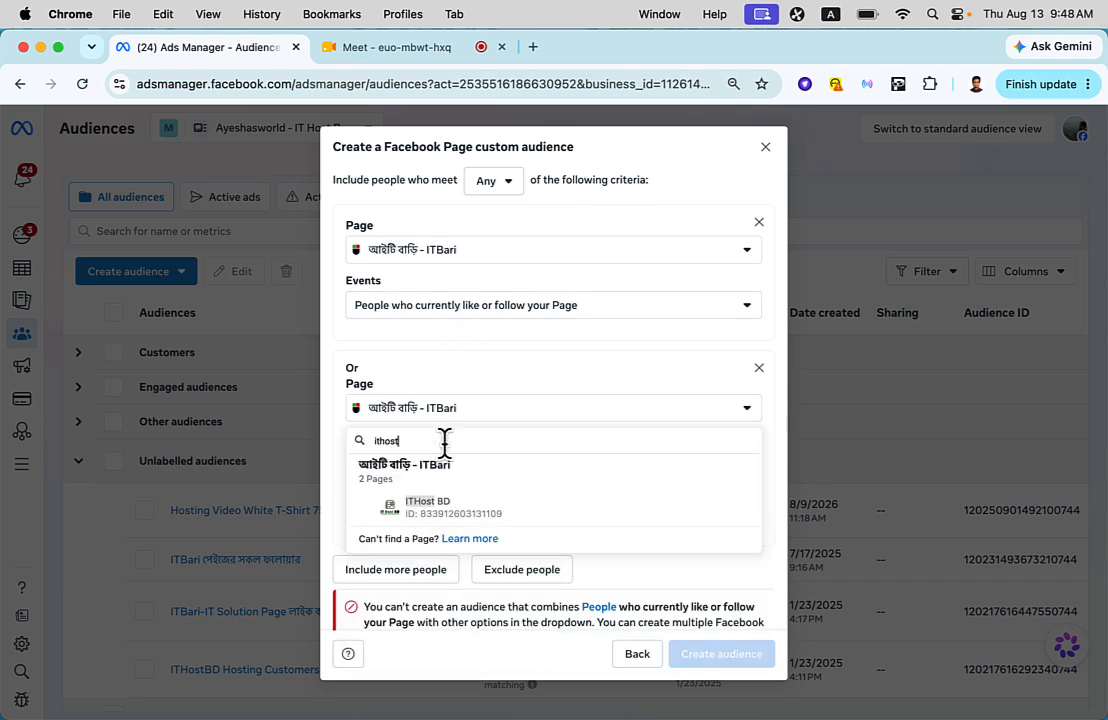
click(456, 510)
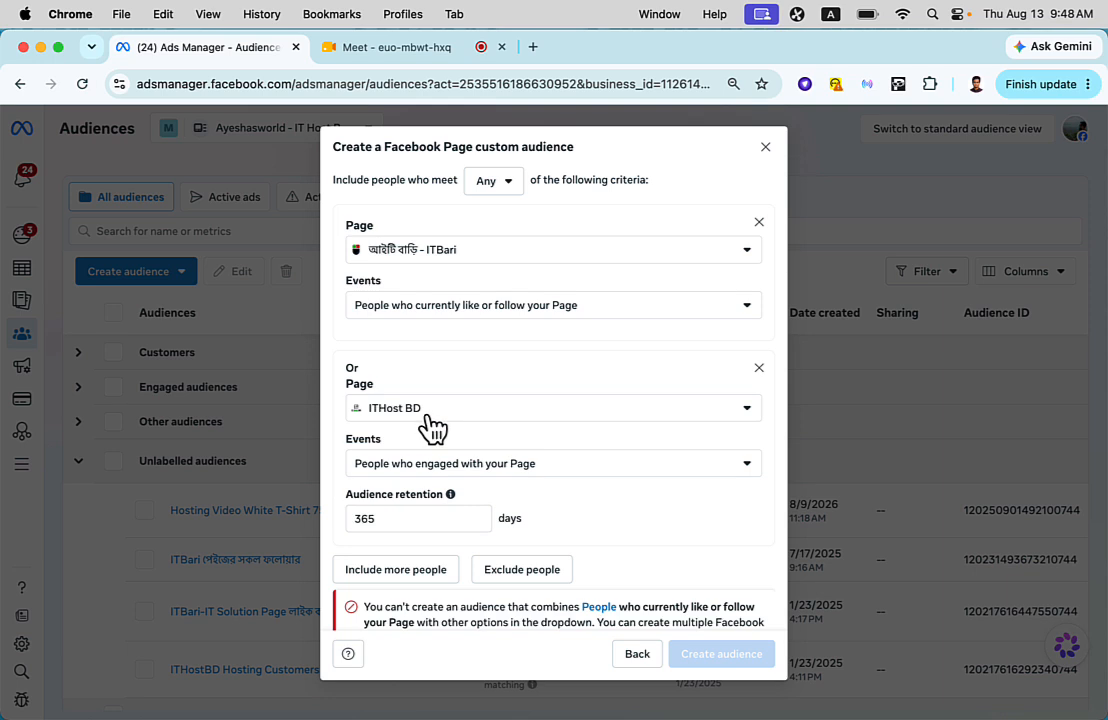
click(425, 466)
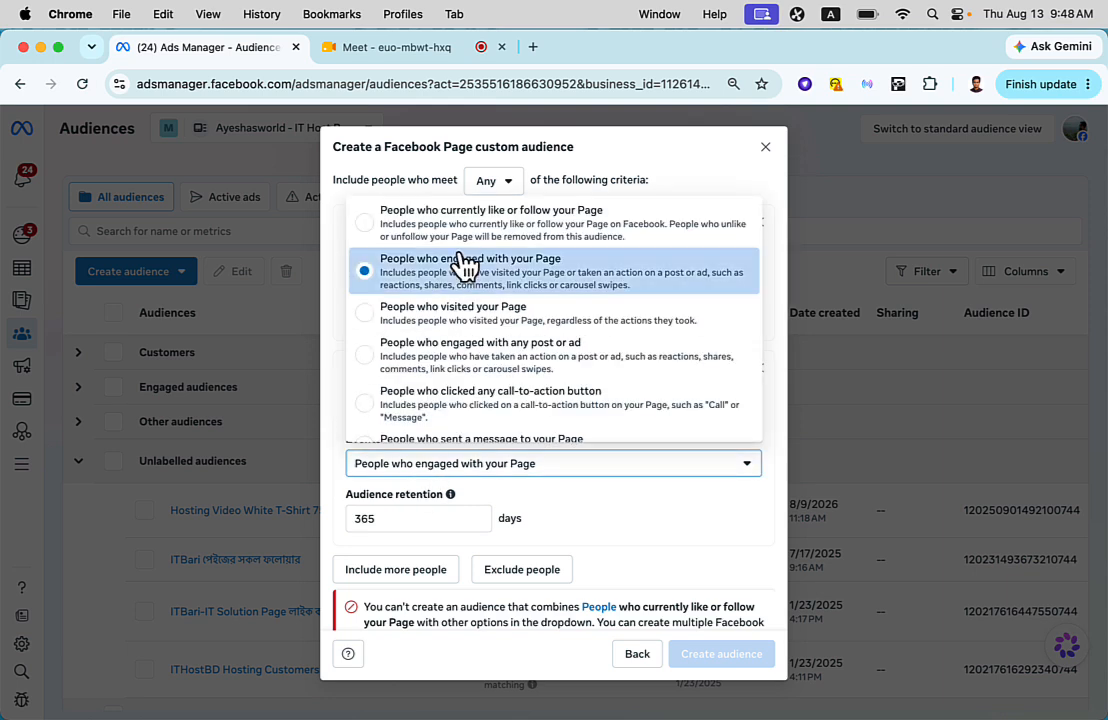
click(468, 225)
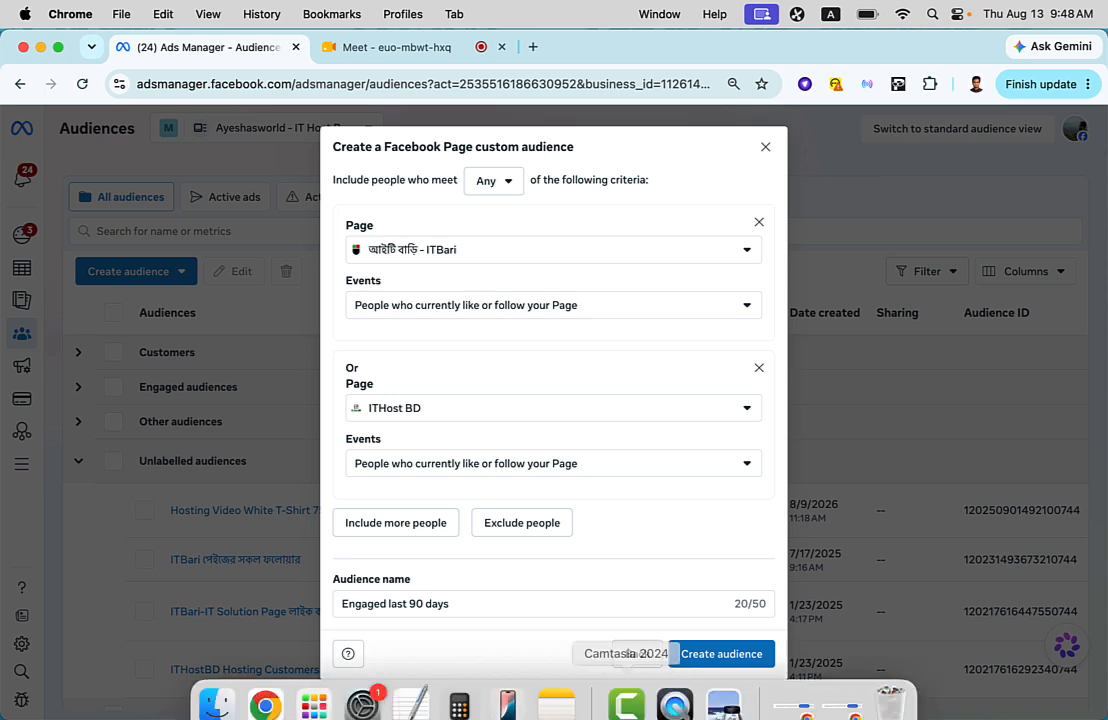
click(636, 688)
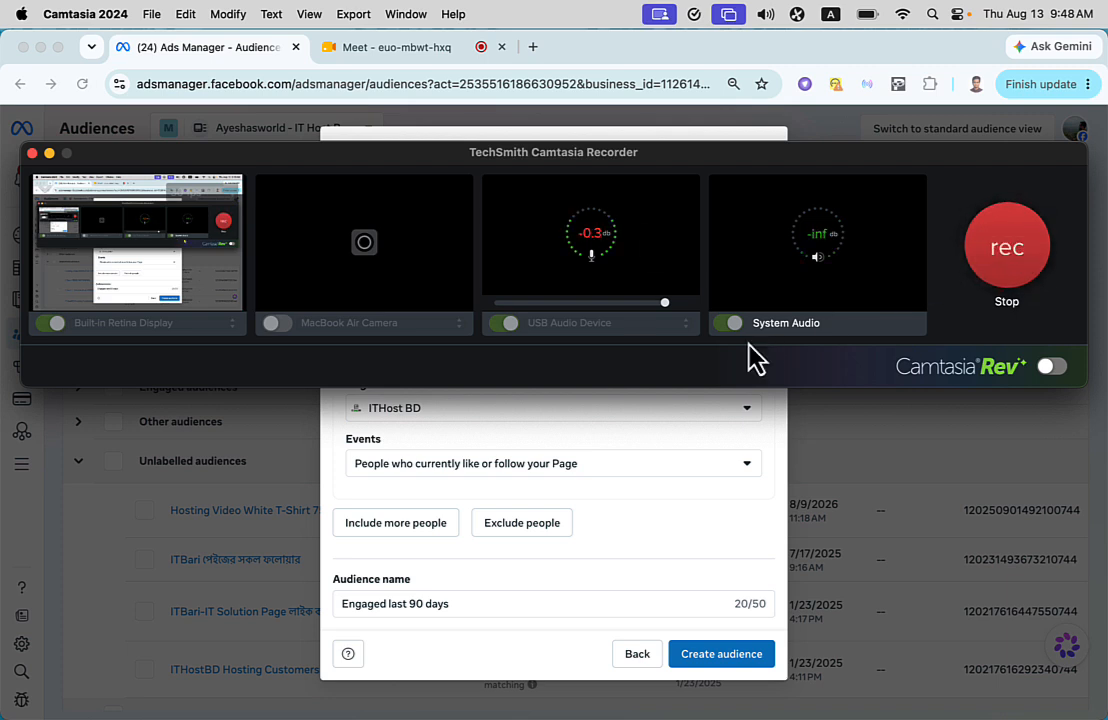
click(167, 60)
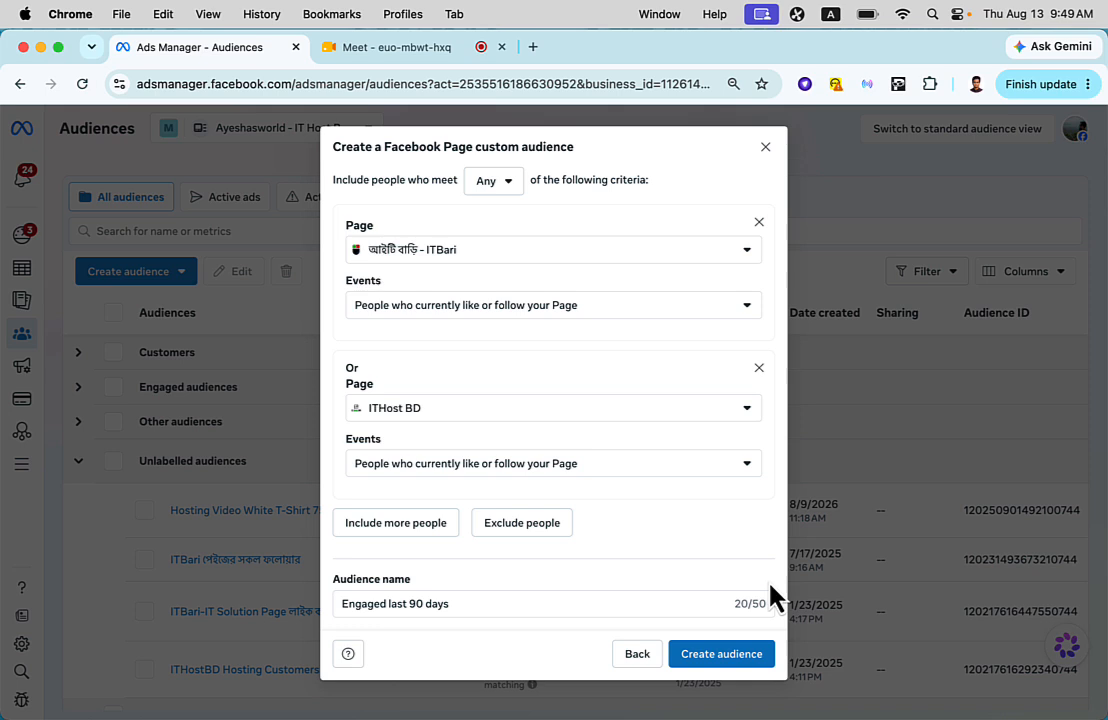
- Remove the ITHost BD inclusion criterion and add an exclusion criterion for the আইটি বাড়ি - ITBari Page
click(758, 368)
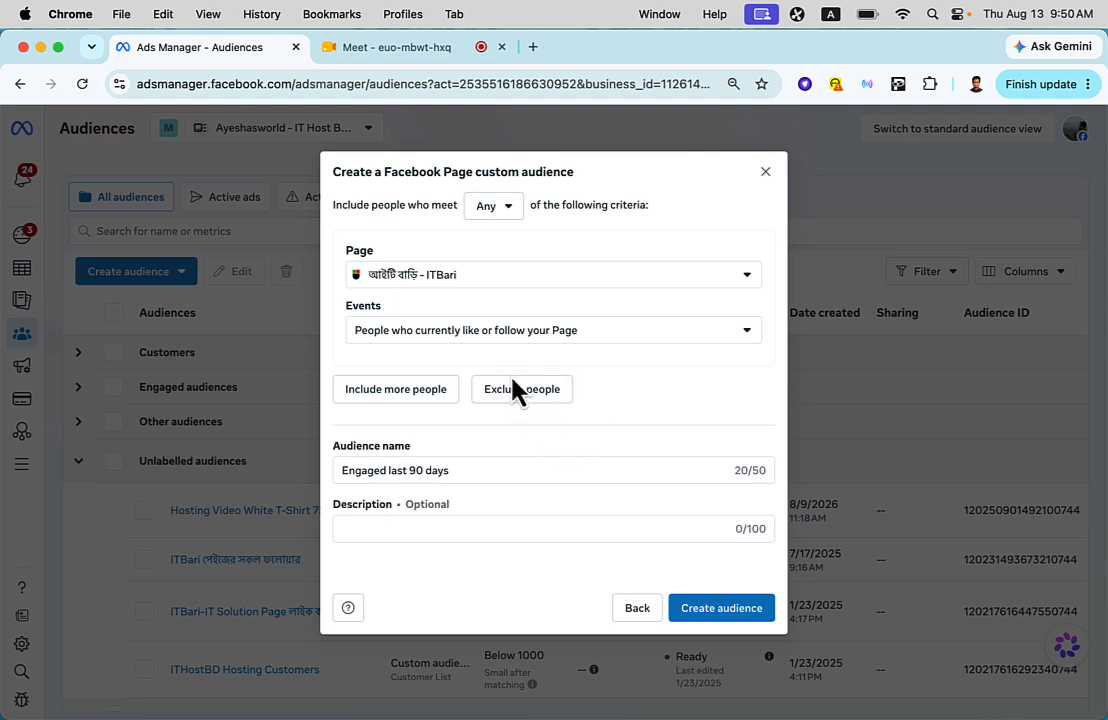
click(519, 403)
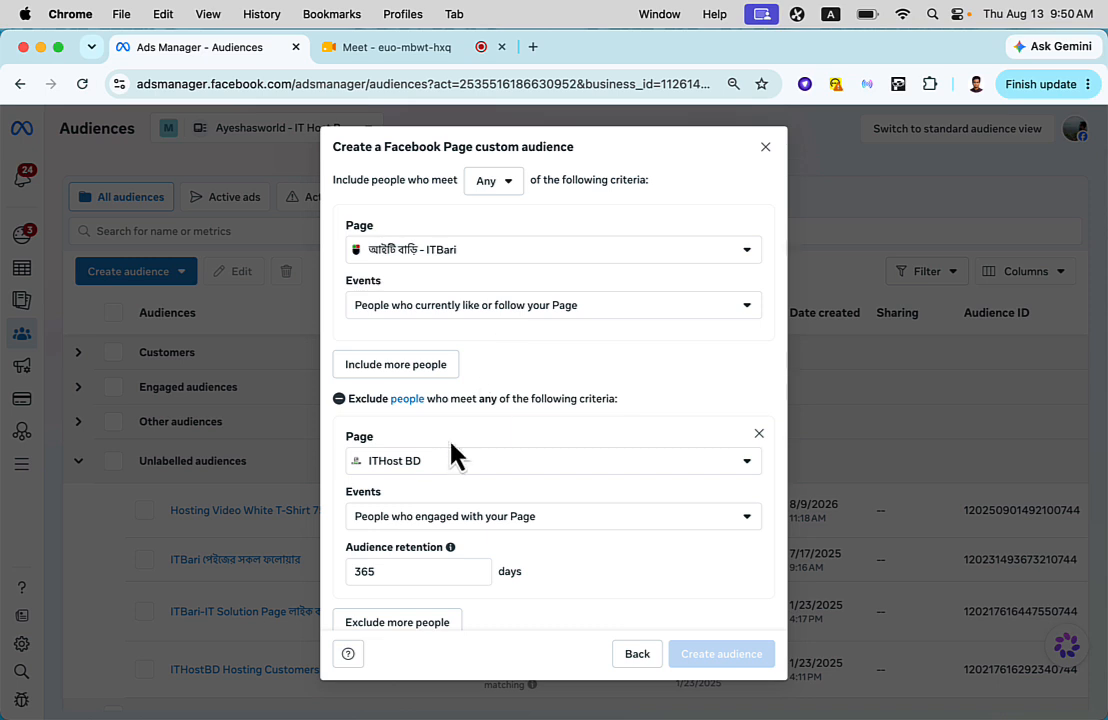
click(445, 465)
text(itbai)
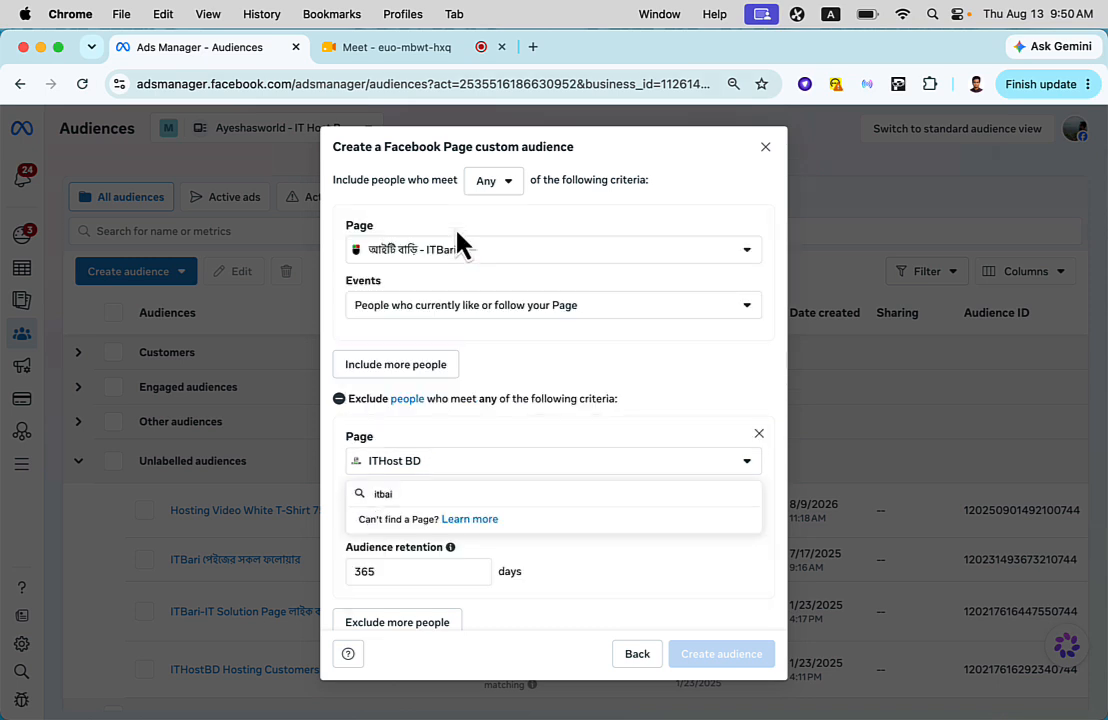
key(BackSpace)
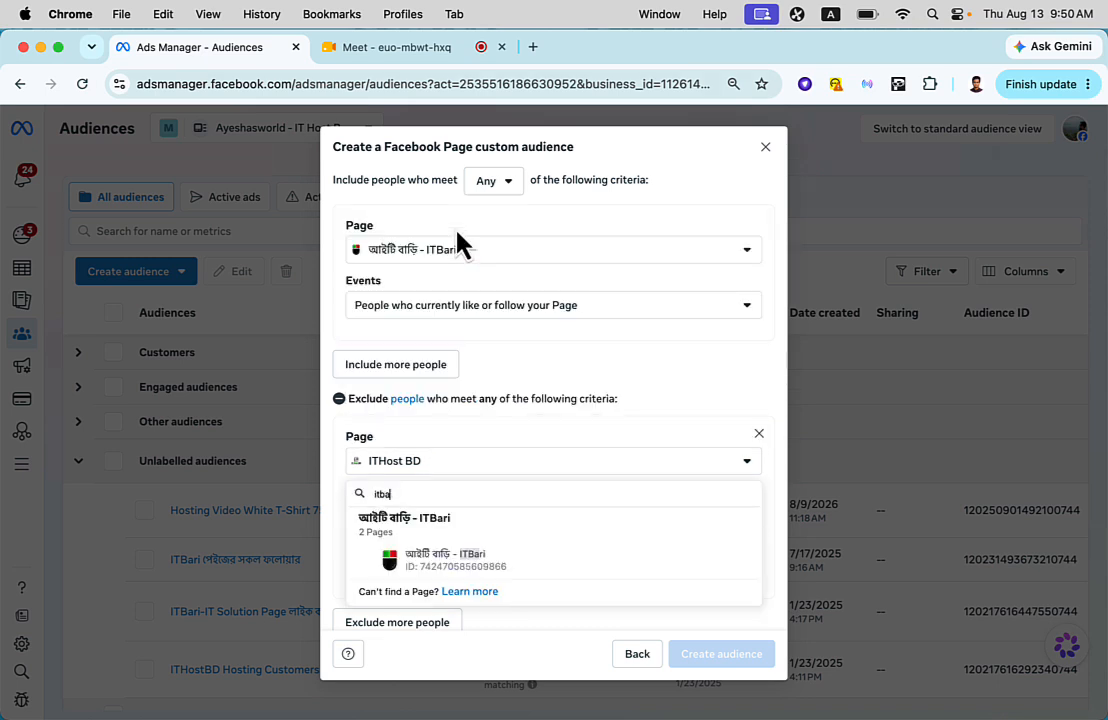
click(485, 560)
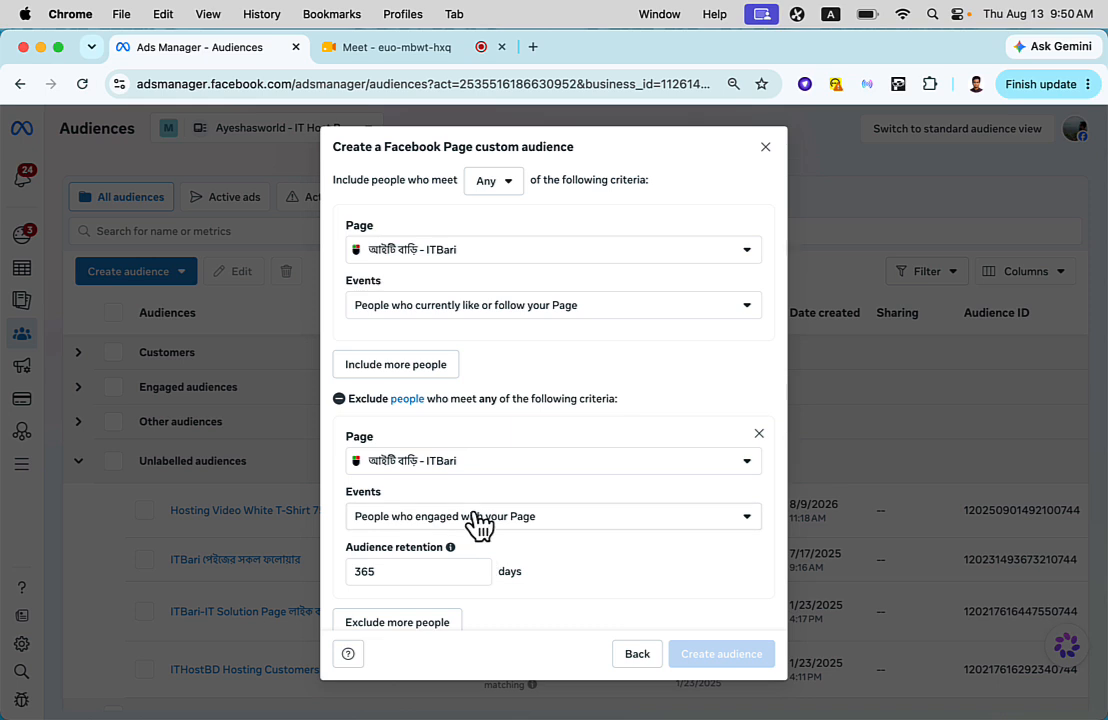
- Set the exclusion to People who engaged with your Page with an audience retention of 90 days
click(477, 518)
click(508, 318)
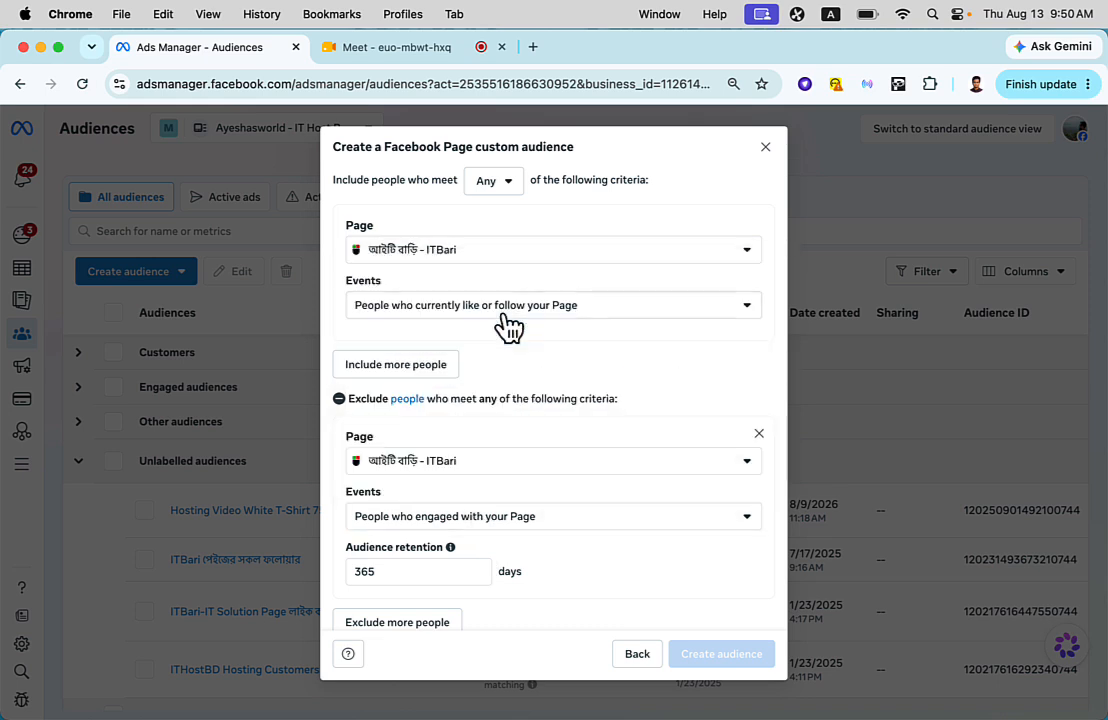
double_click(414, 568)
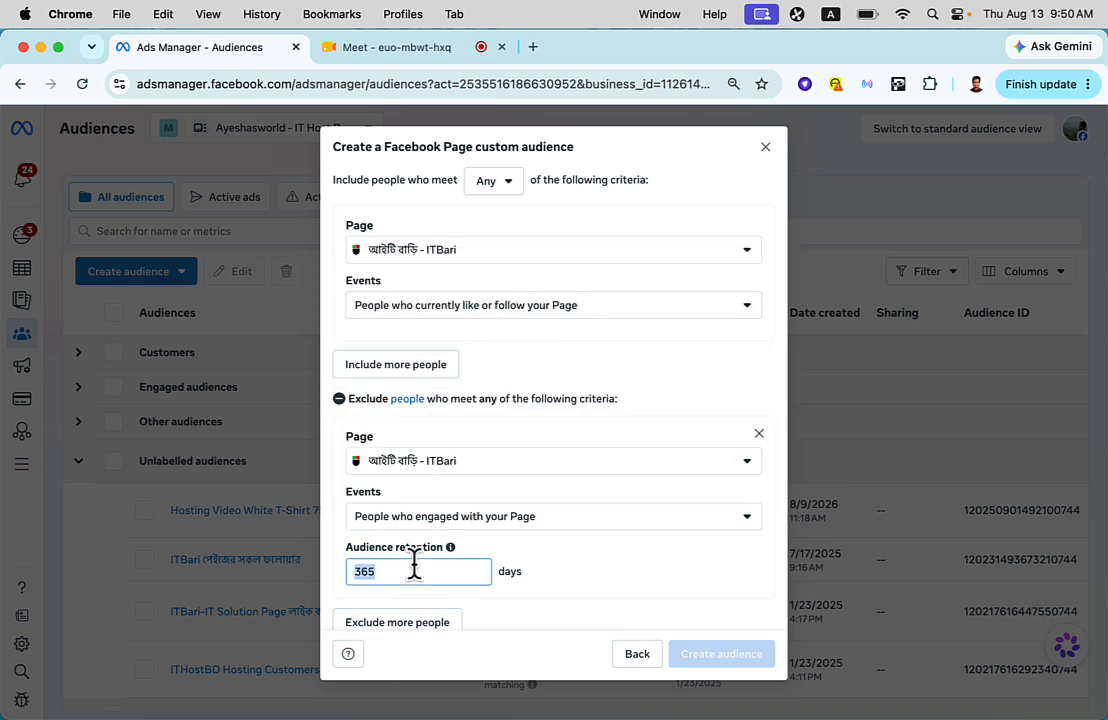
text(18)
text(0)
key(BackSpace)
key(BackSpace)
key(BackSpace)
text(90)
click(628, 582)
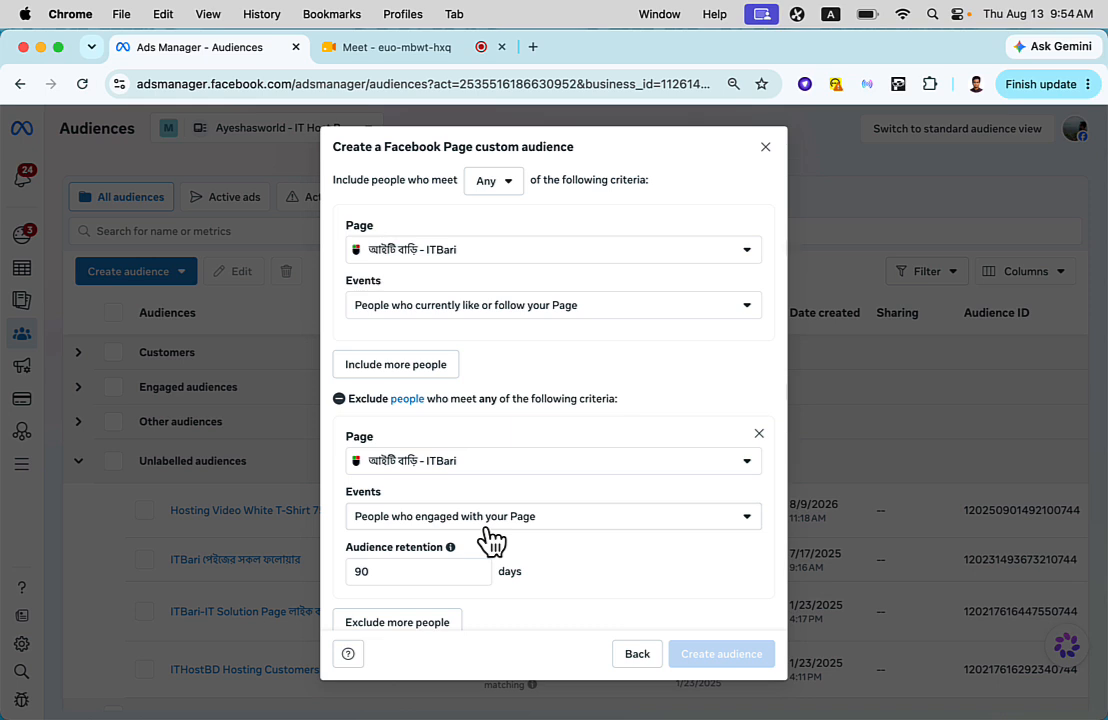
- Remove the exclusion criterion and set the included event to People who visited your Page
click(759, 436)
click(525, 336)
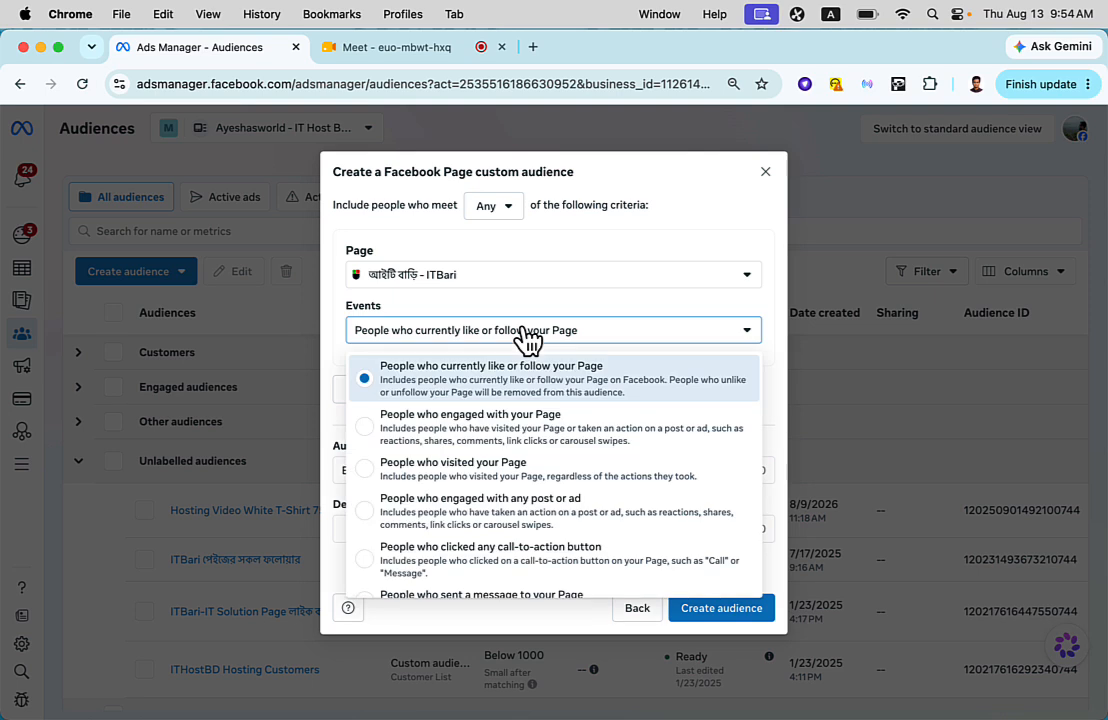
click(490, 490)
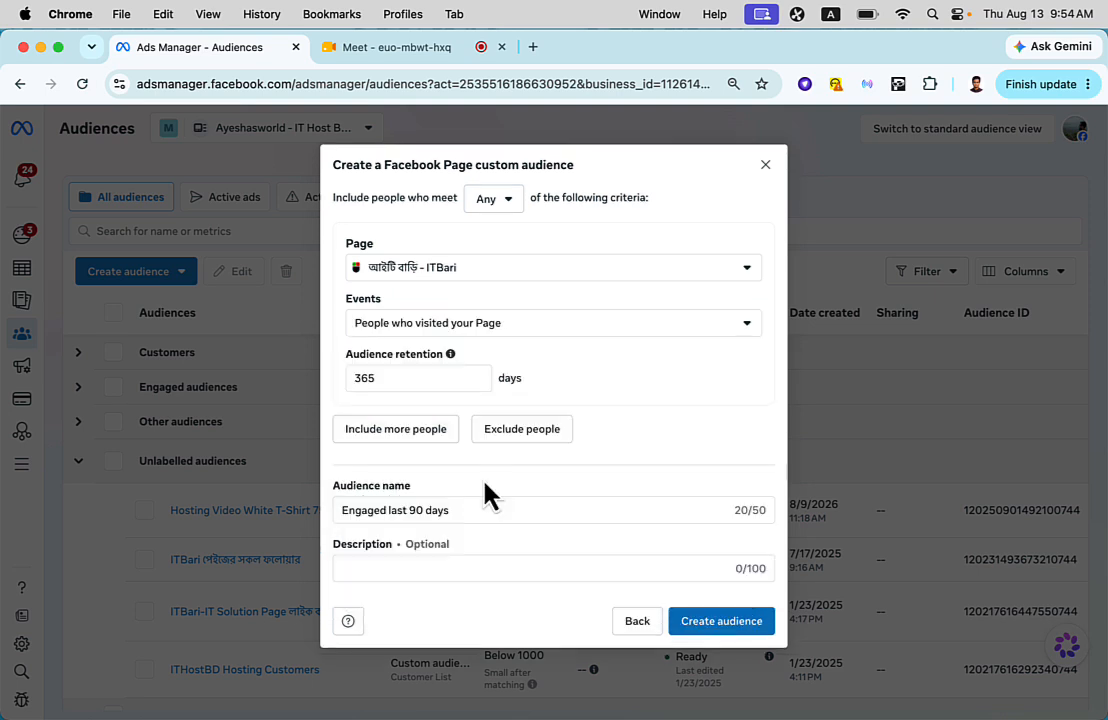
- Review the available Facebook Page events and close the custom audience form without creating the audience
click(467, 326)
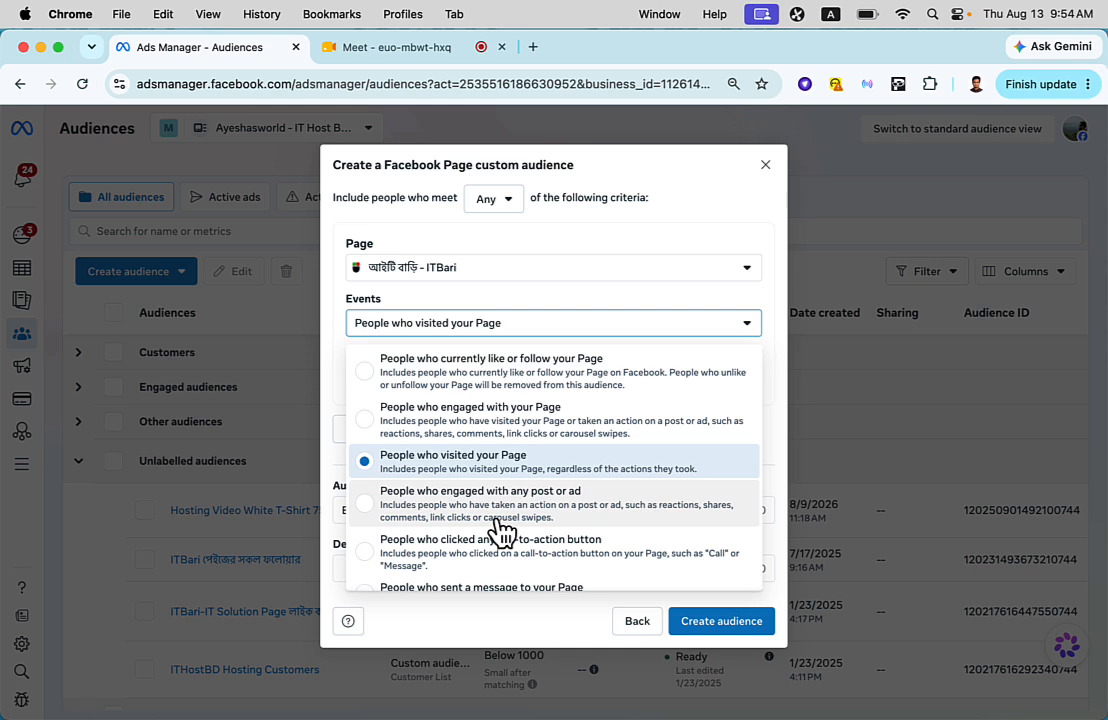
scroll(500, 530, down, 2)
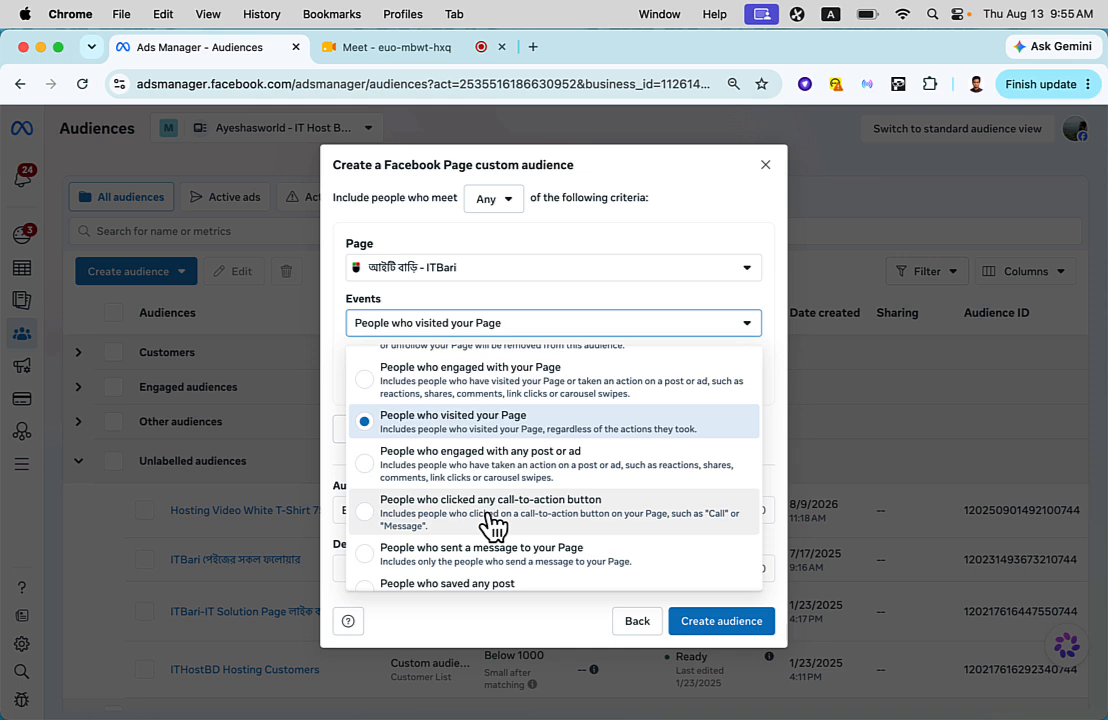
scroll(493, 522, down, 1)
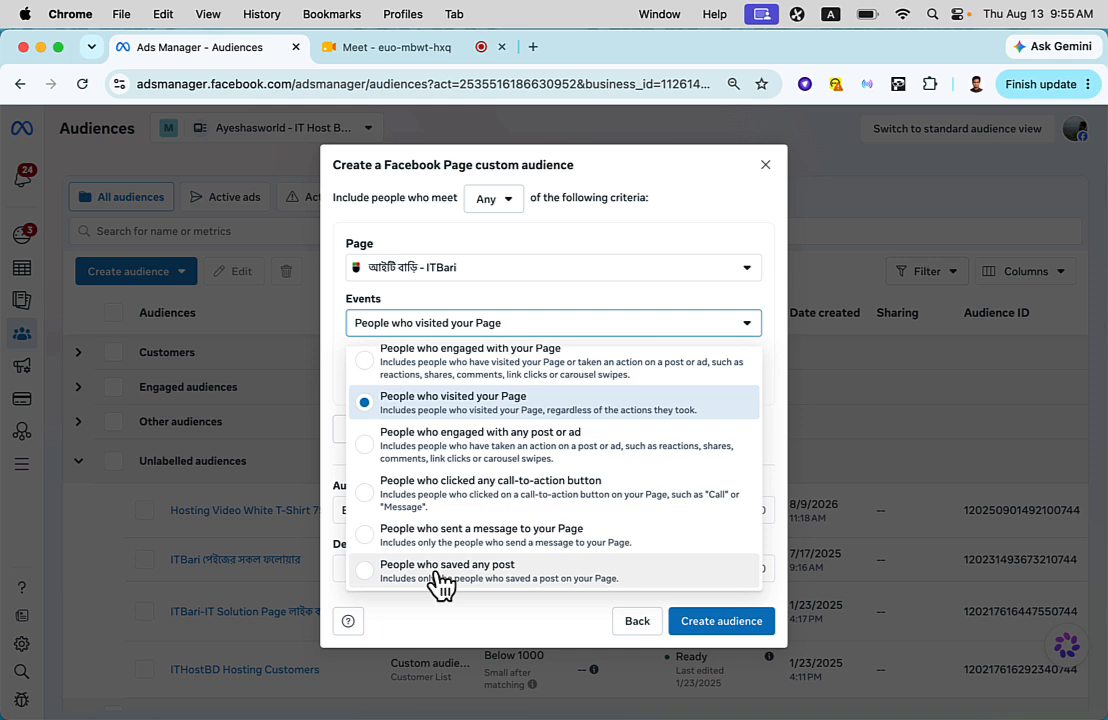
click(455, 416)
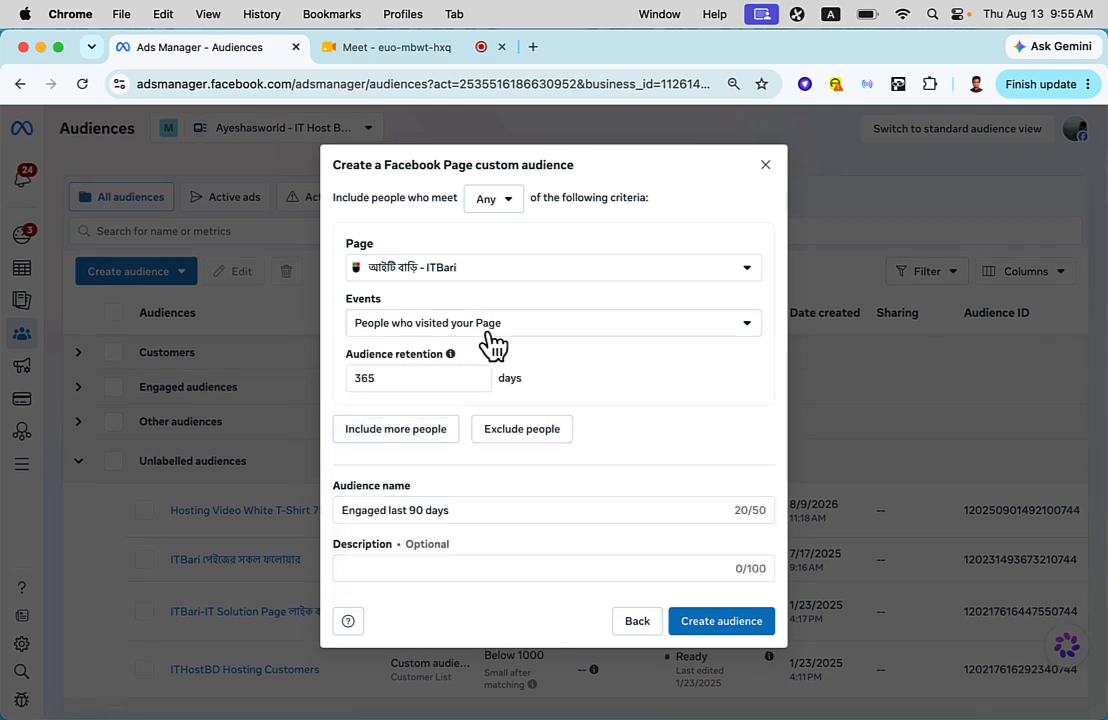
double_click(452, 509)
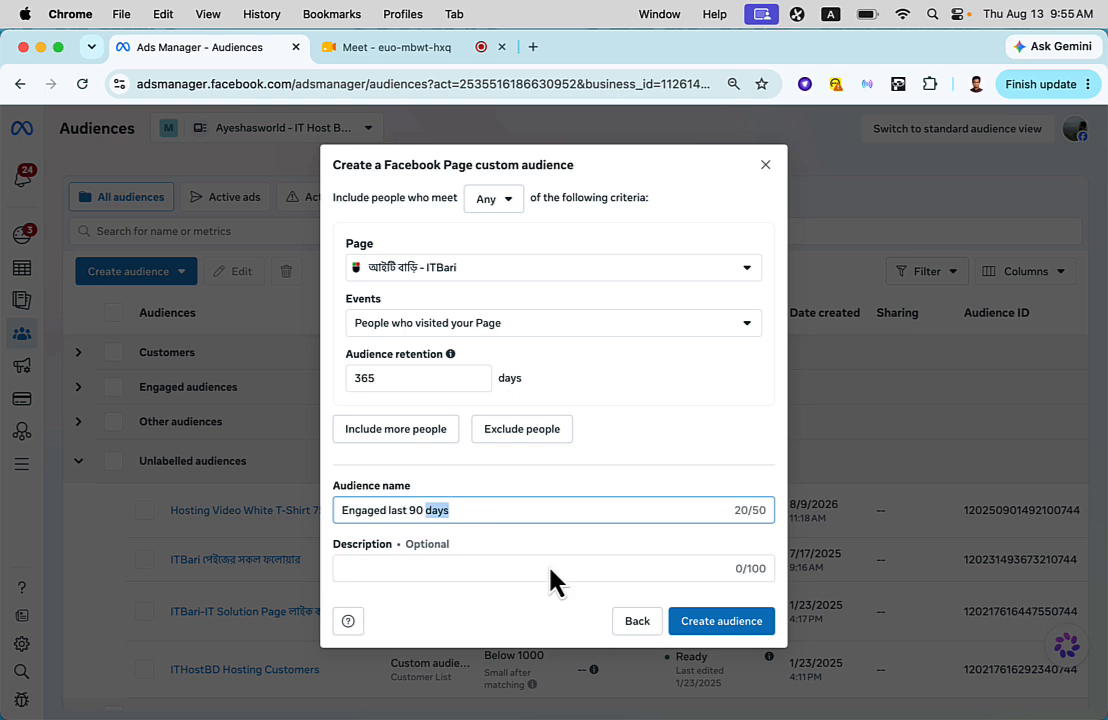
click(764, 166)
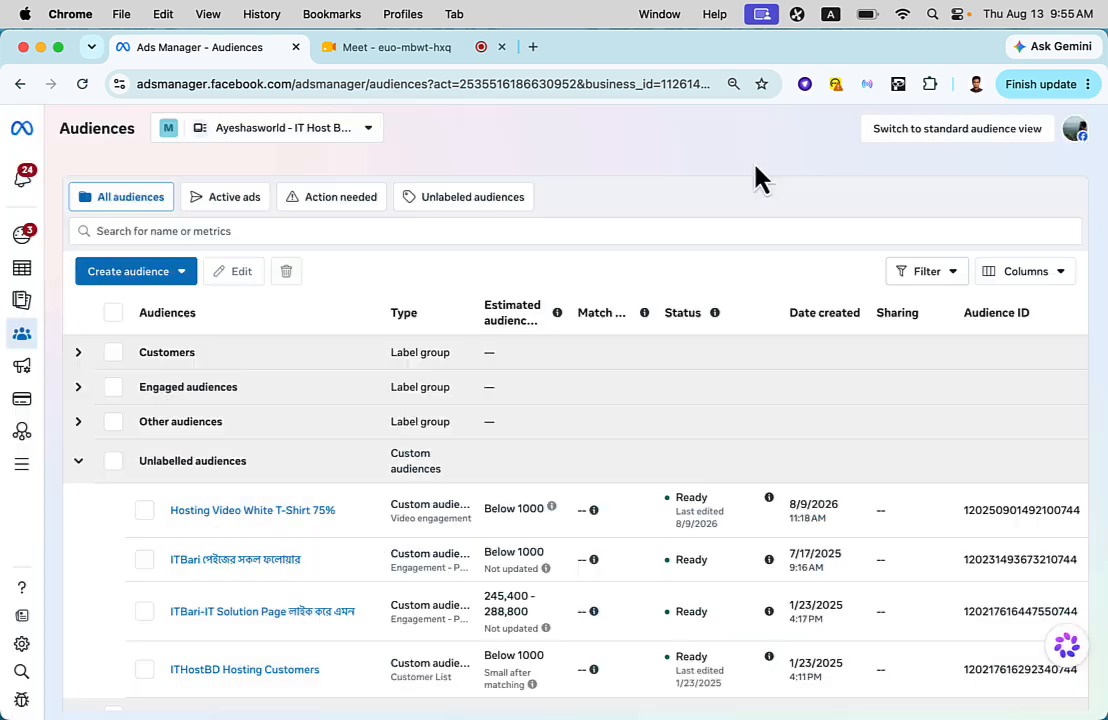
- Look through the audience list from the label groups down to the saved audiences
scroll(160, 487, down, 3)
scroll(130, 478, up, 3)
scroll(92, 478, down, 5)
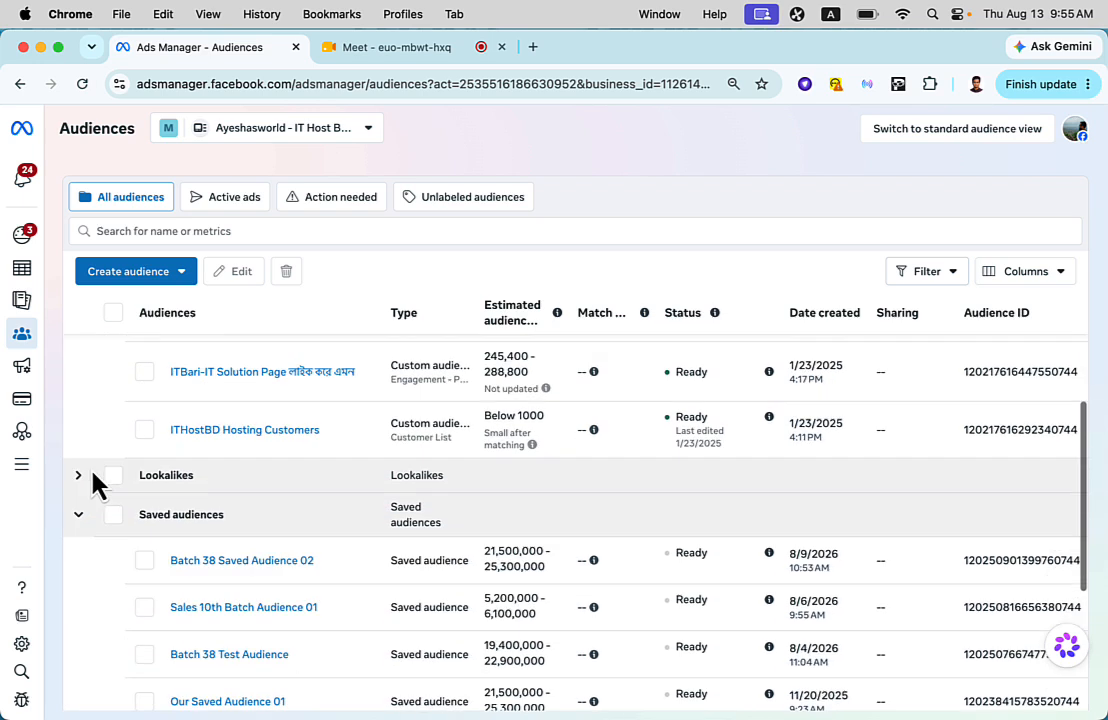
scroll(92, 478, up, 5)
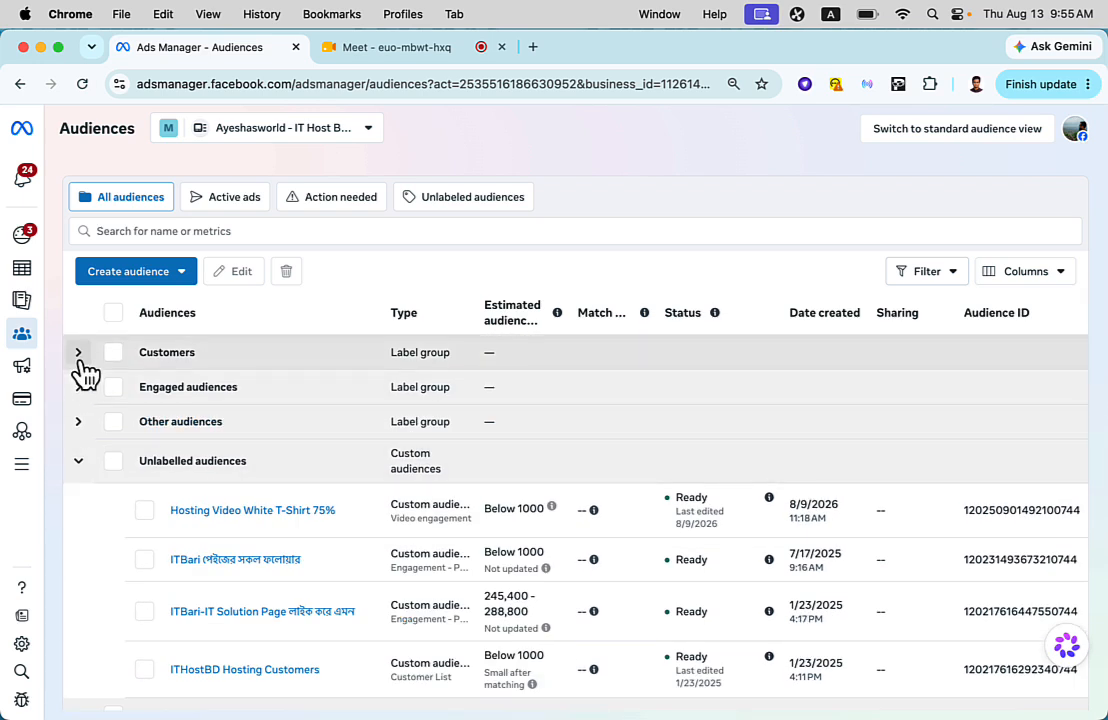
click(80, 355)
click(80, 355)
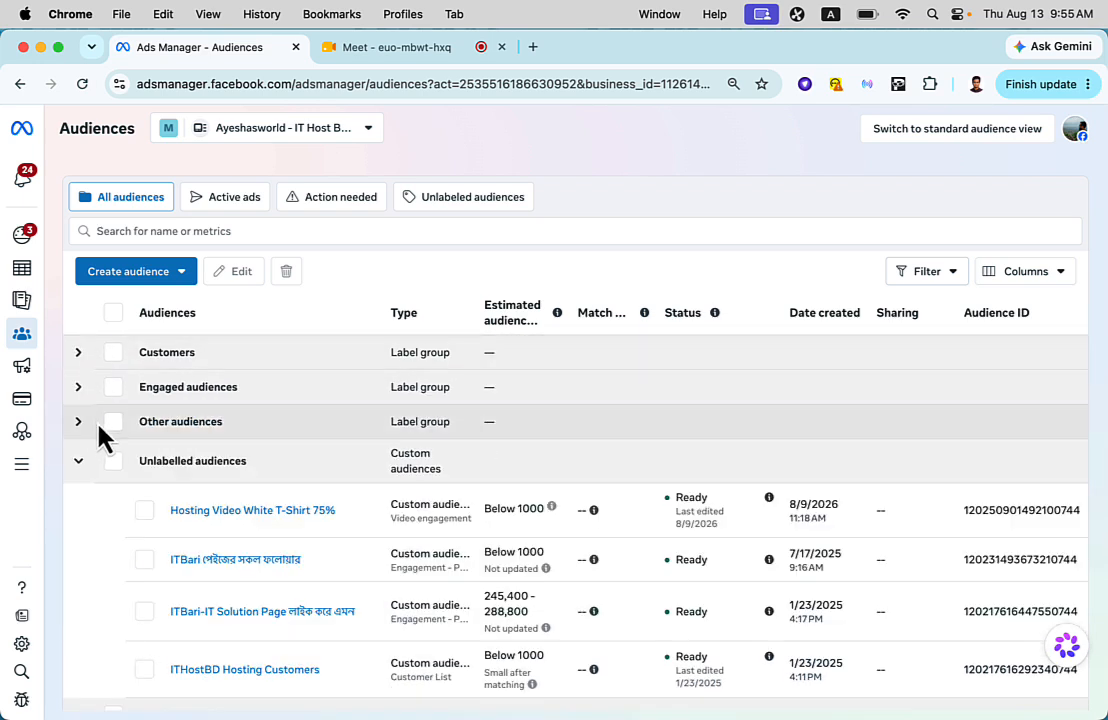
click(80, 355)
click(80, 355)
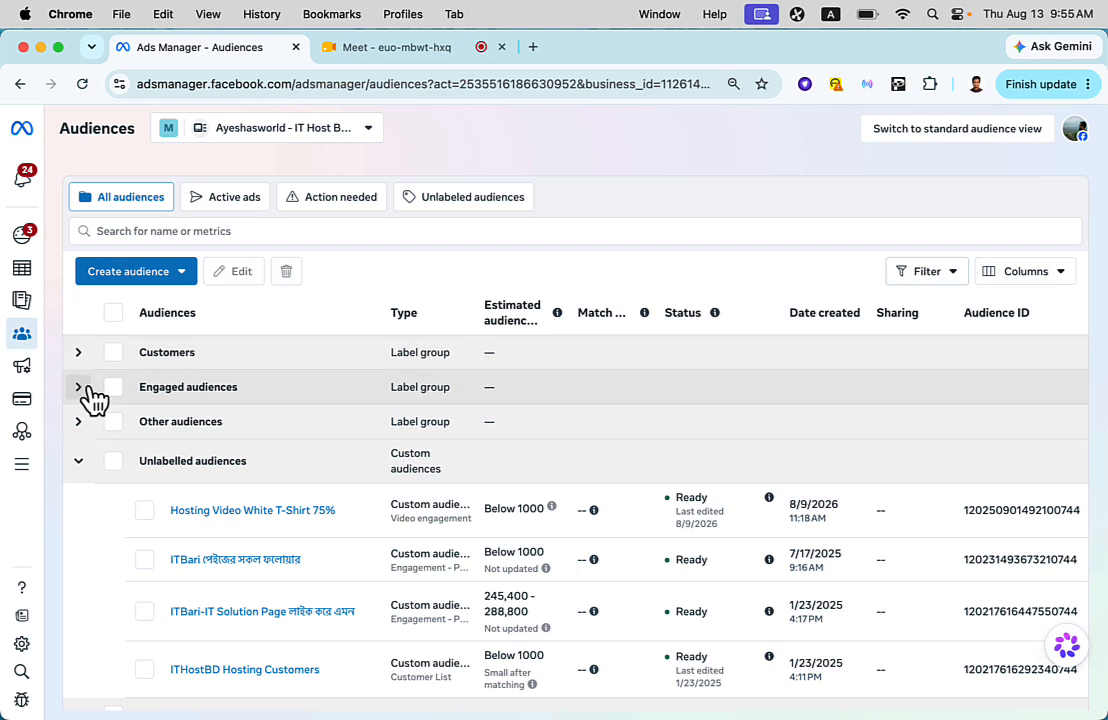
scroll(108, 438, down, 3)
scroll(108, 438, down, 10)
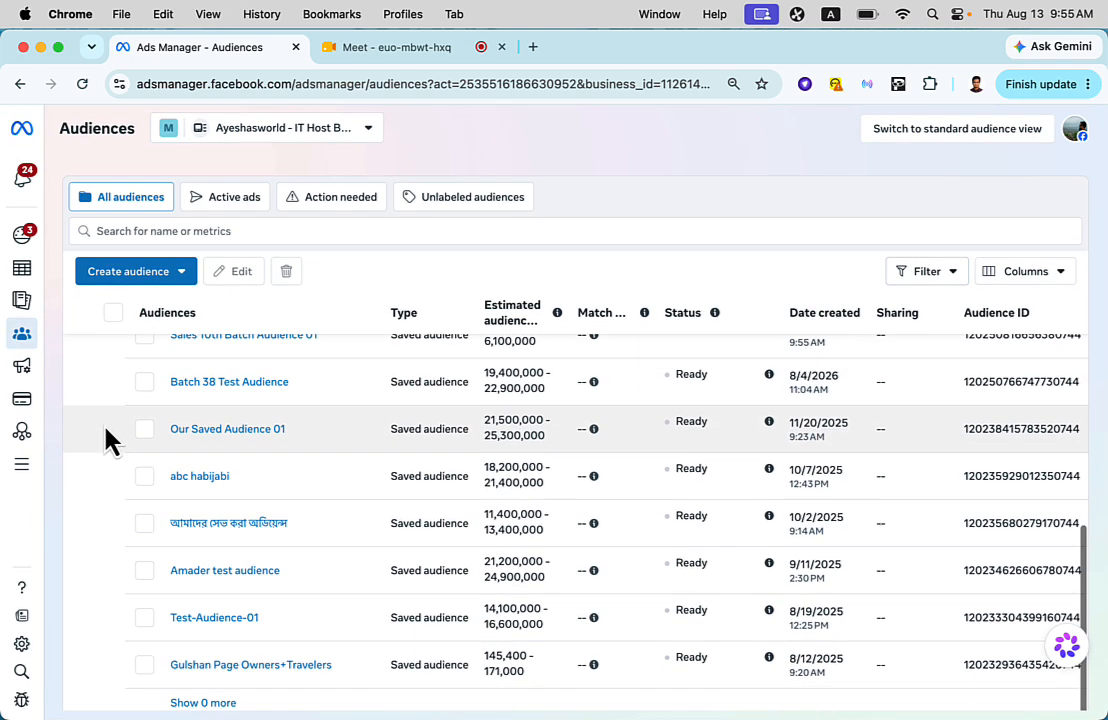
scroll(106, 432, up, 10)
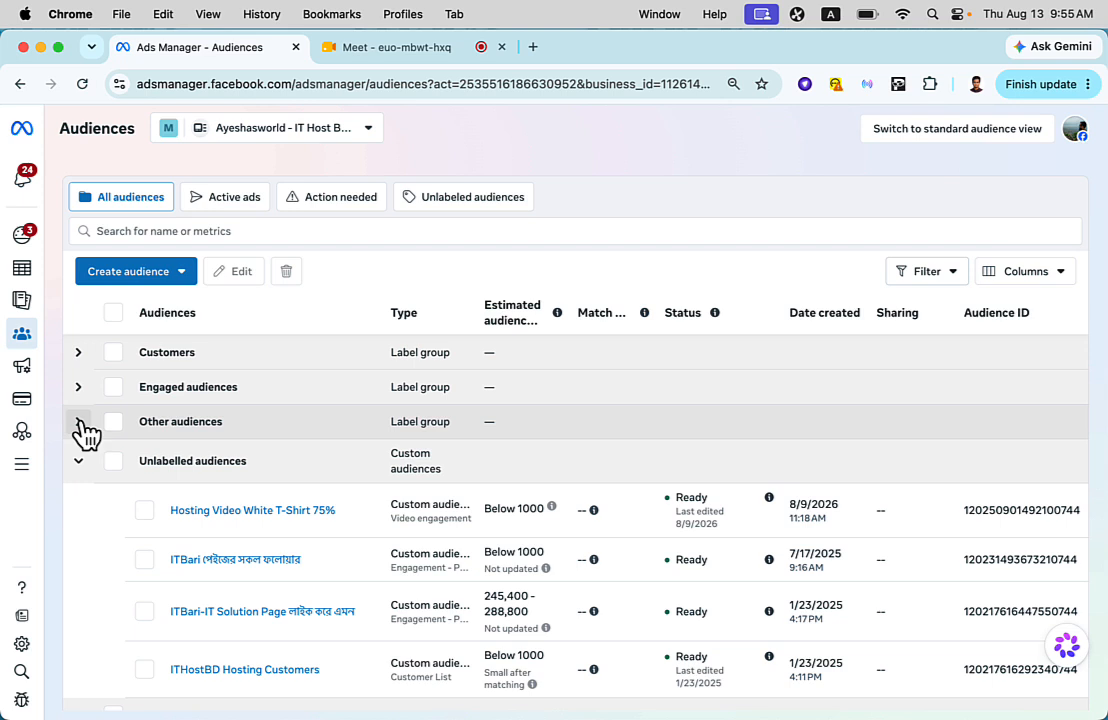
- Expand the Other audiences, Engaged audiences and Customers label groups and inspect their audience labels, including High value
click(80, 424)
click(79, 388)
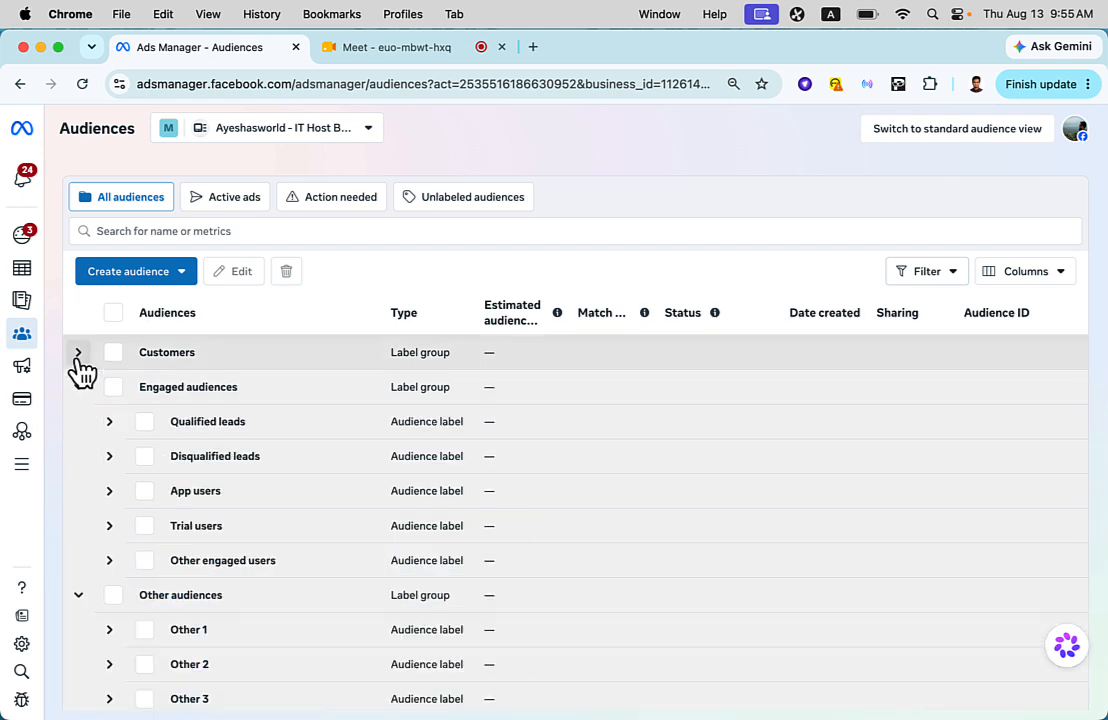
click(79, 360)
scroll(76, 370, down, 2)
scroll(76, 370, up, 2)
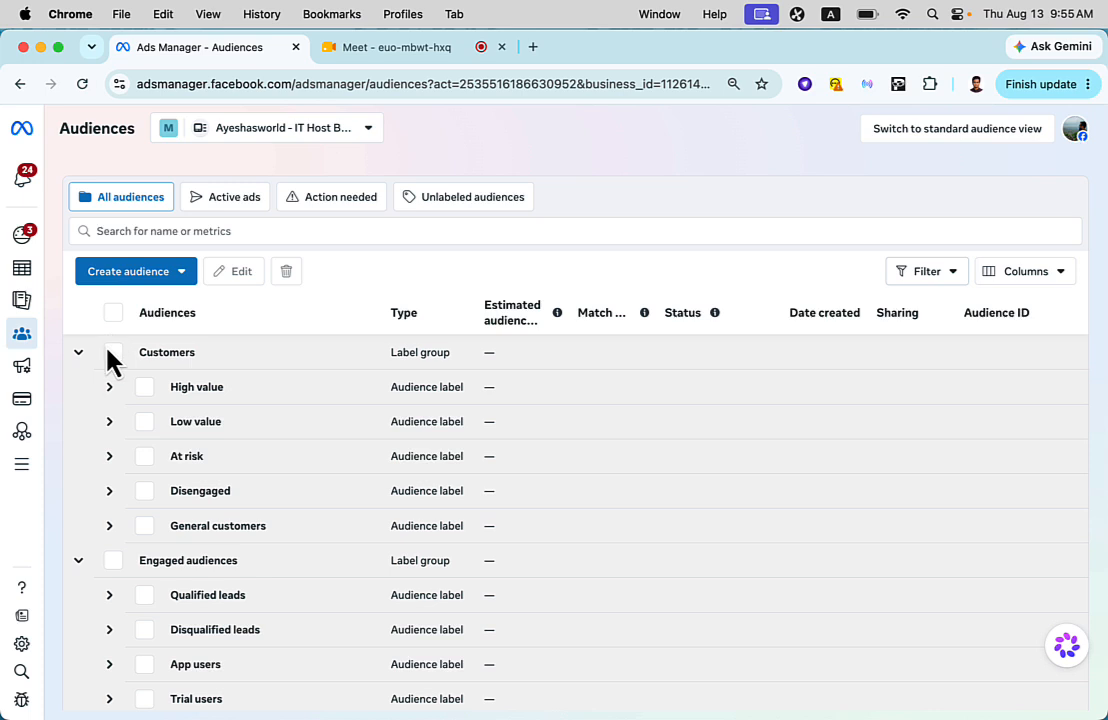
click(114, 353)
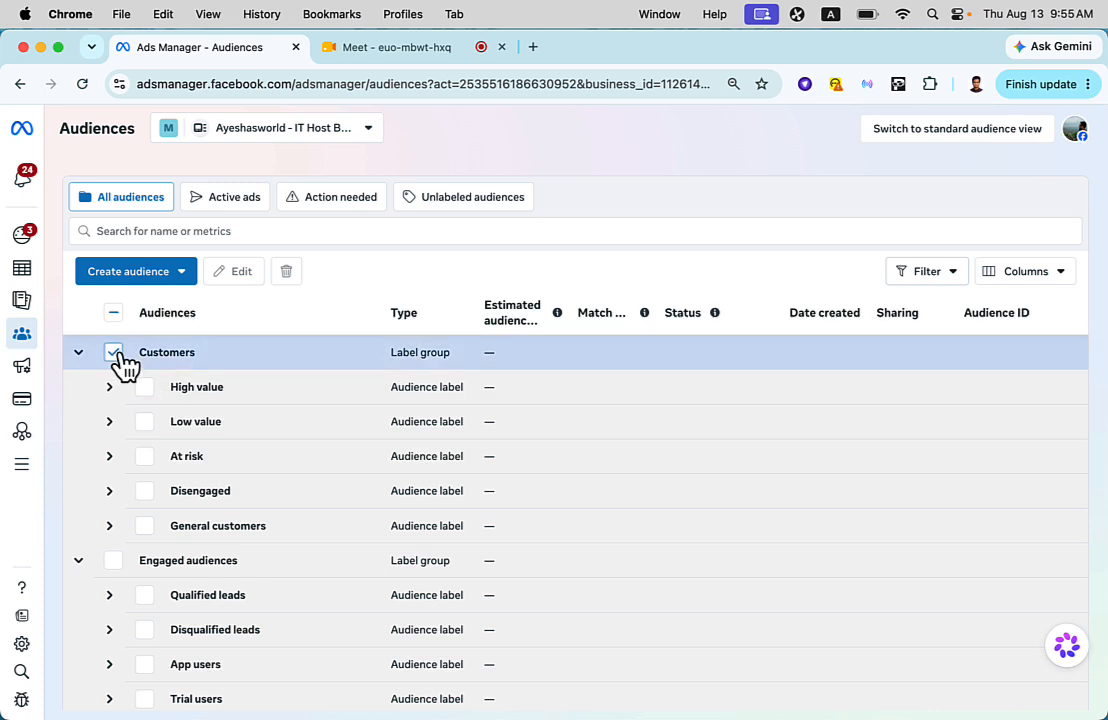
click(115, 354)
click(111, 387)
click(112, 387)
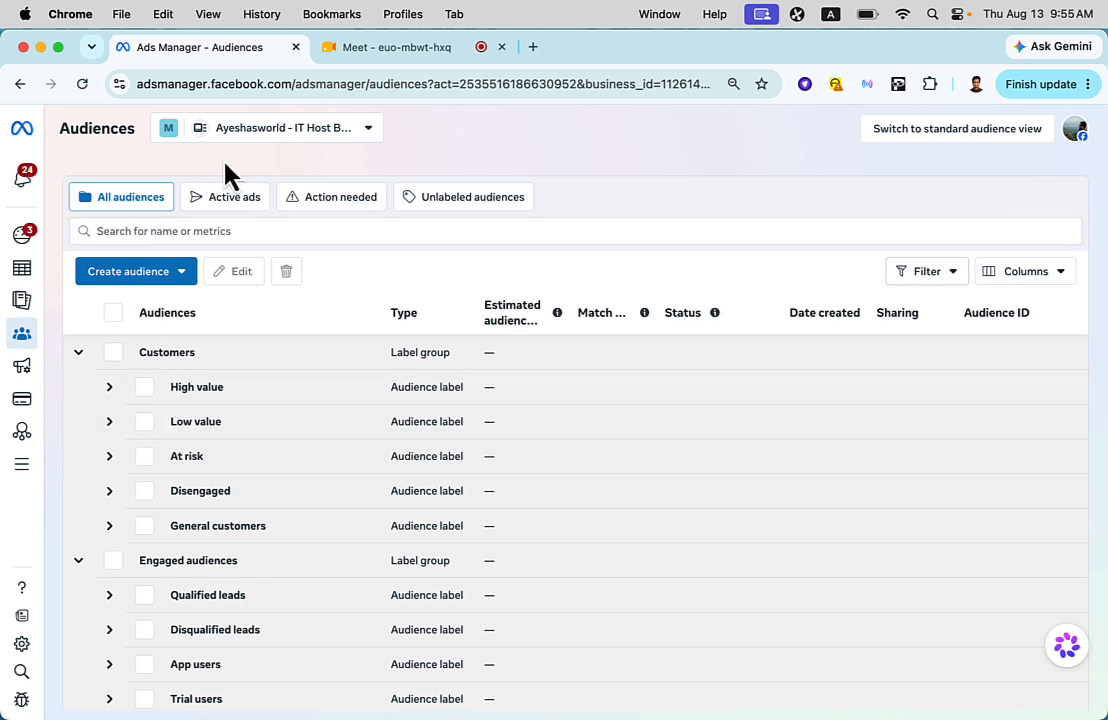
- Start a custom audience from the Facebook Page source with the event People who currently like or follow your Page
click(140, 276)
click(143, 309)
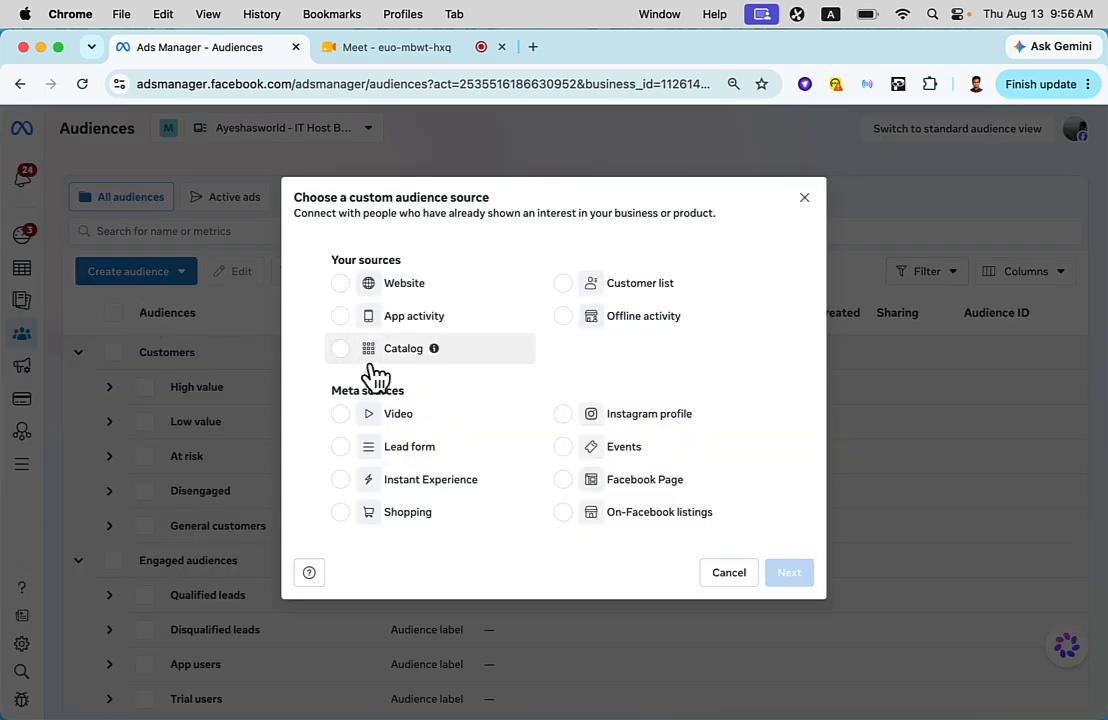
click(632, 486)
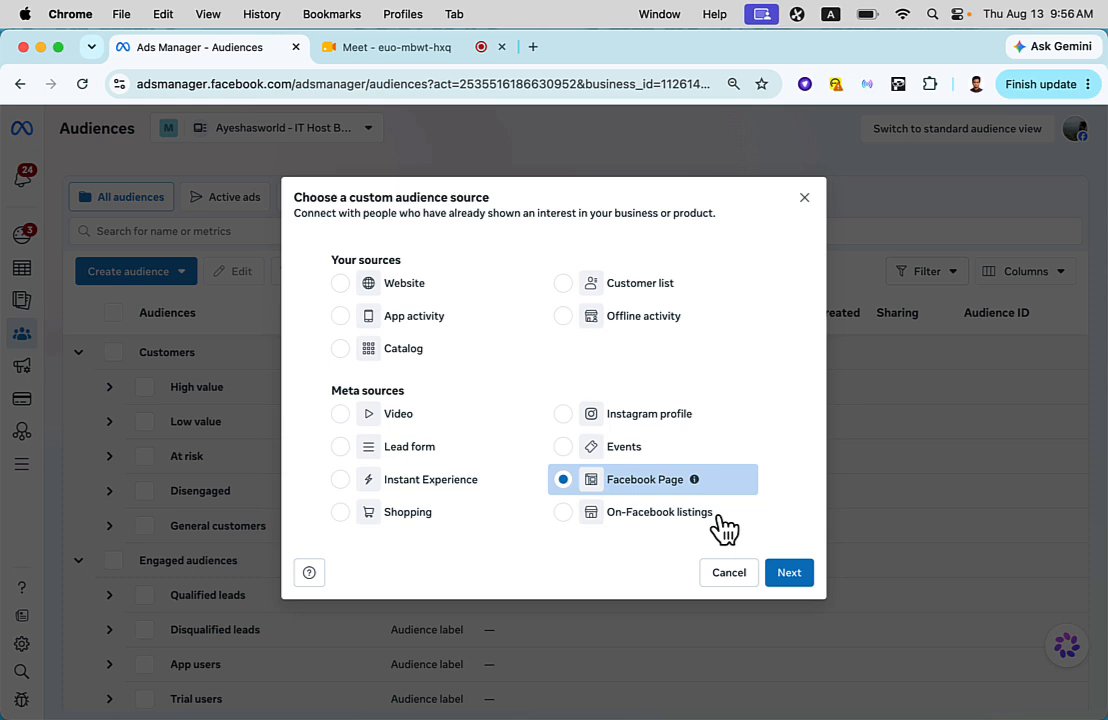
click(789, 574)
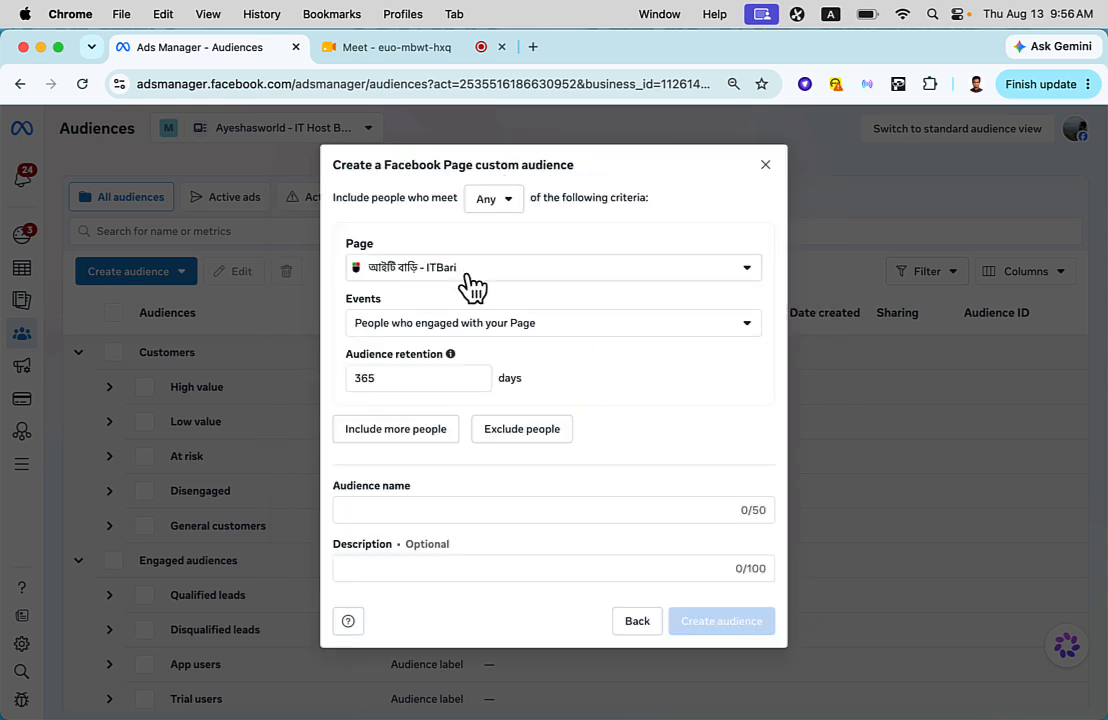
click(484, 326)
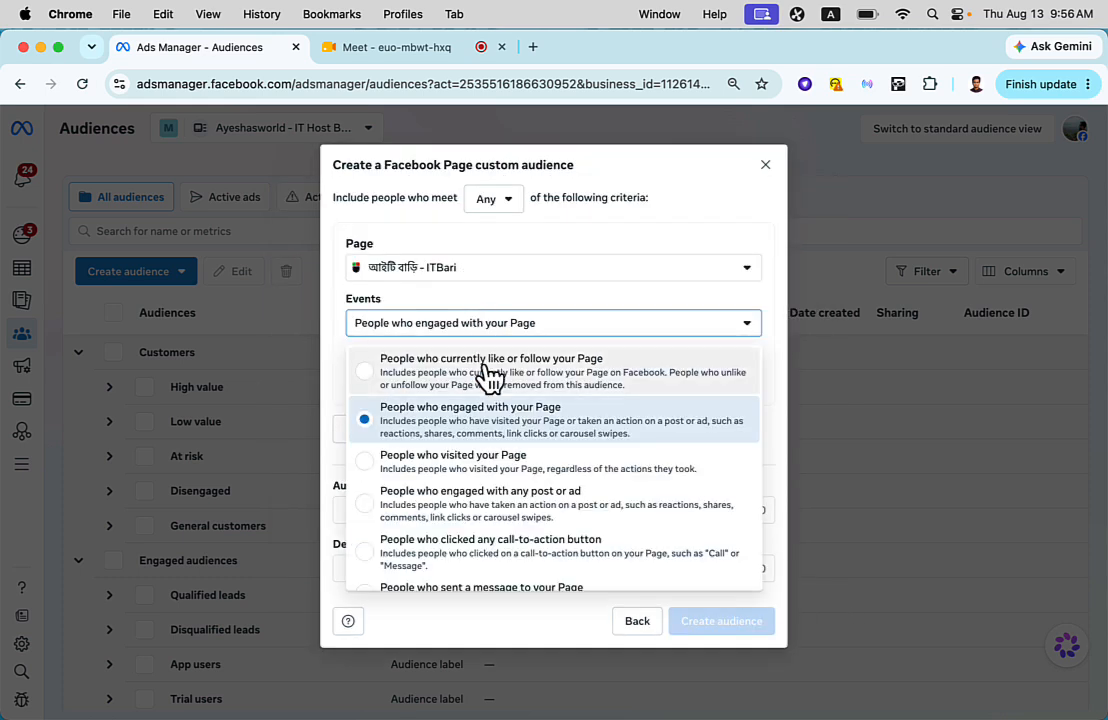
click(488, 375)
- Name the audience ITBari Like Kore Emon People, create it and finish without any follow-up step
click(443, 470)
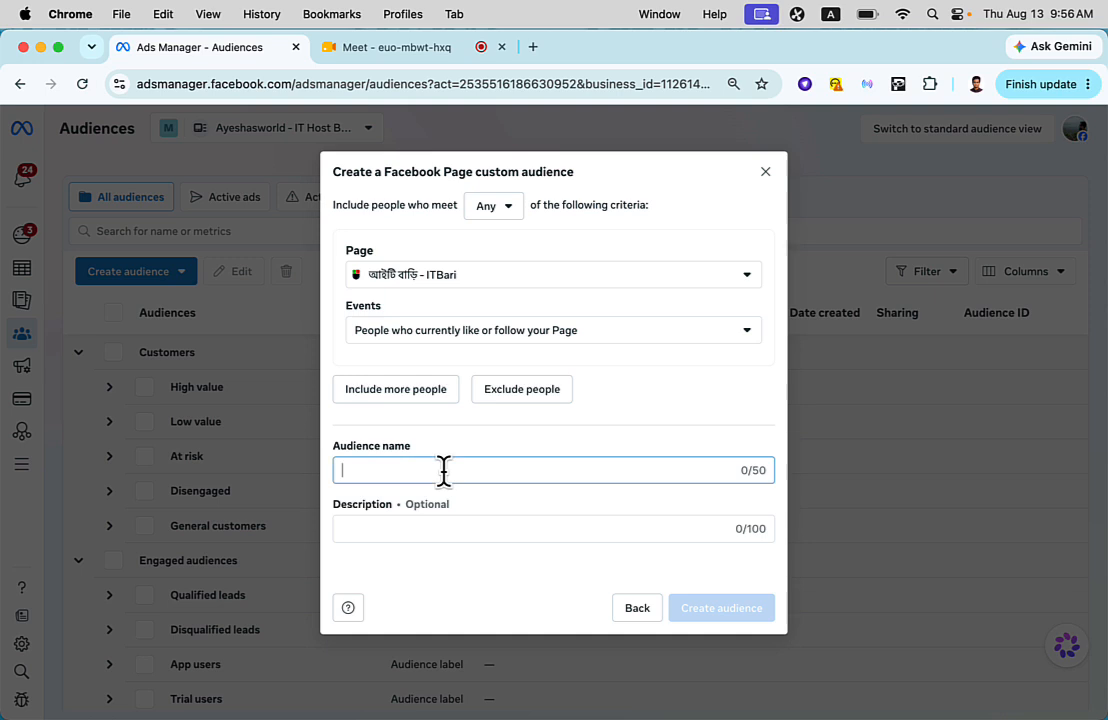
text(ITBari Like Kore Emni)
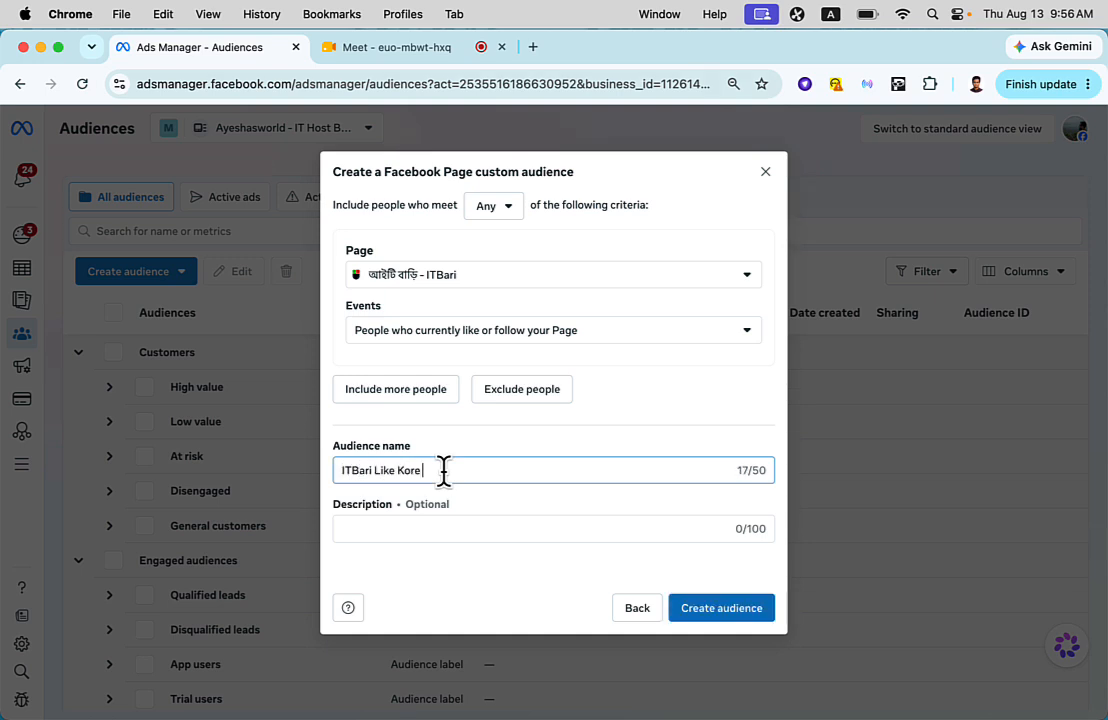
text( People)
click(703, 618)
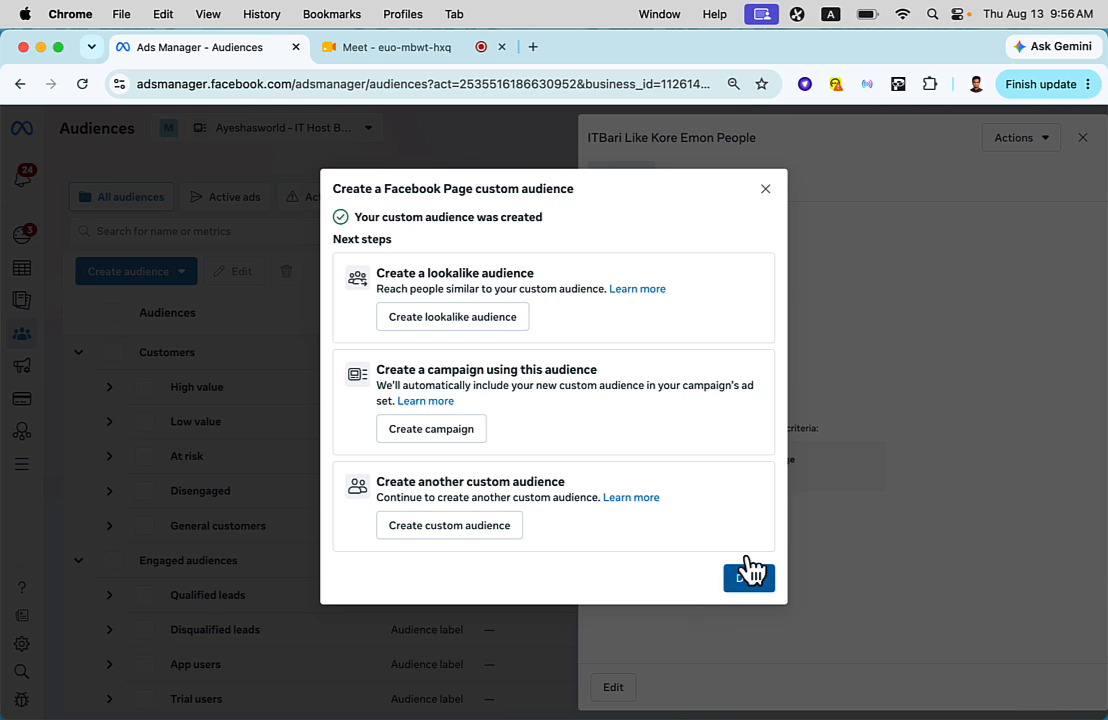
click(749, 580)
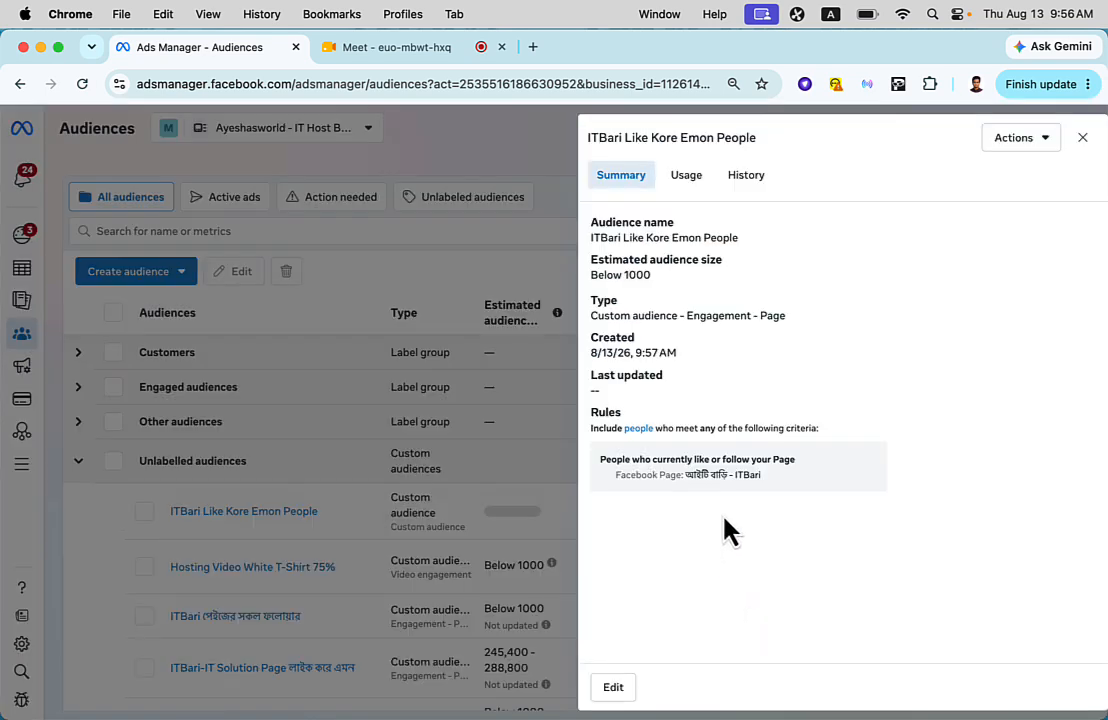
- Close the new audience's summary and check its rules and status in the Unlabelled audiences list
click(167, 476)
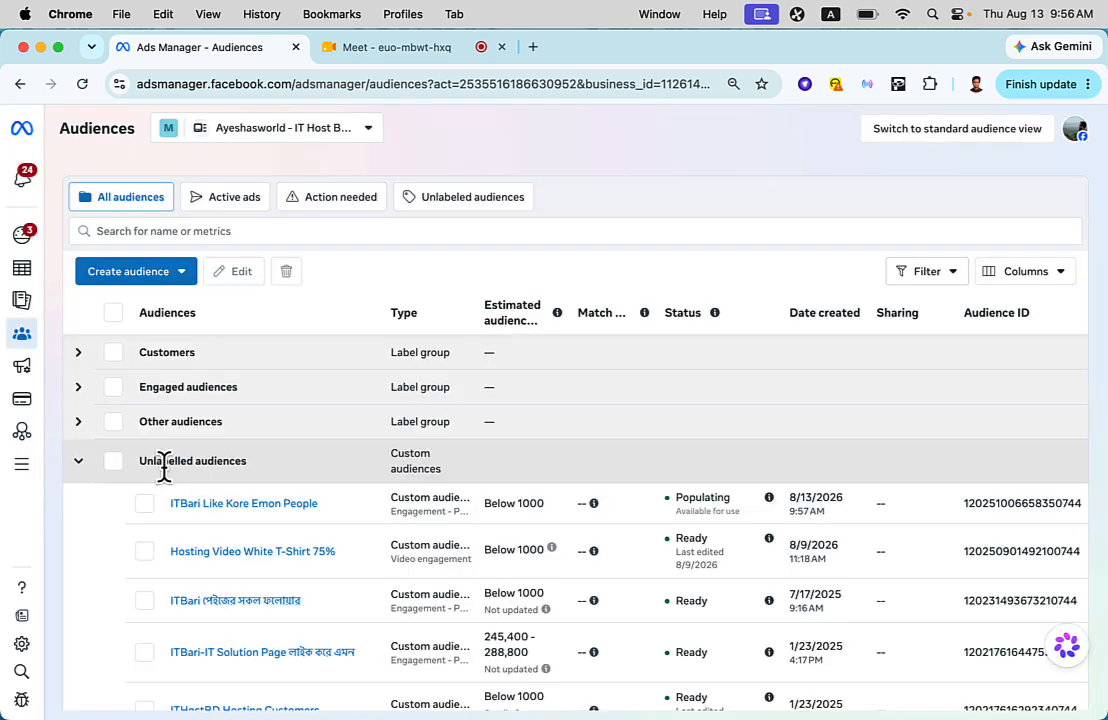
scroll(164, 465, down, 2)
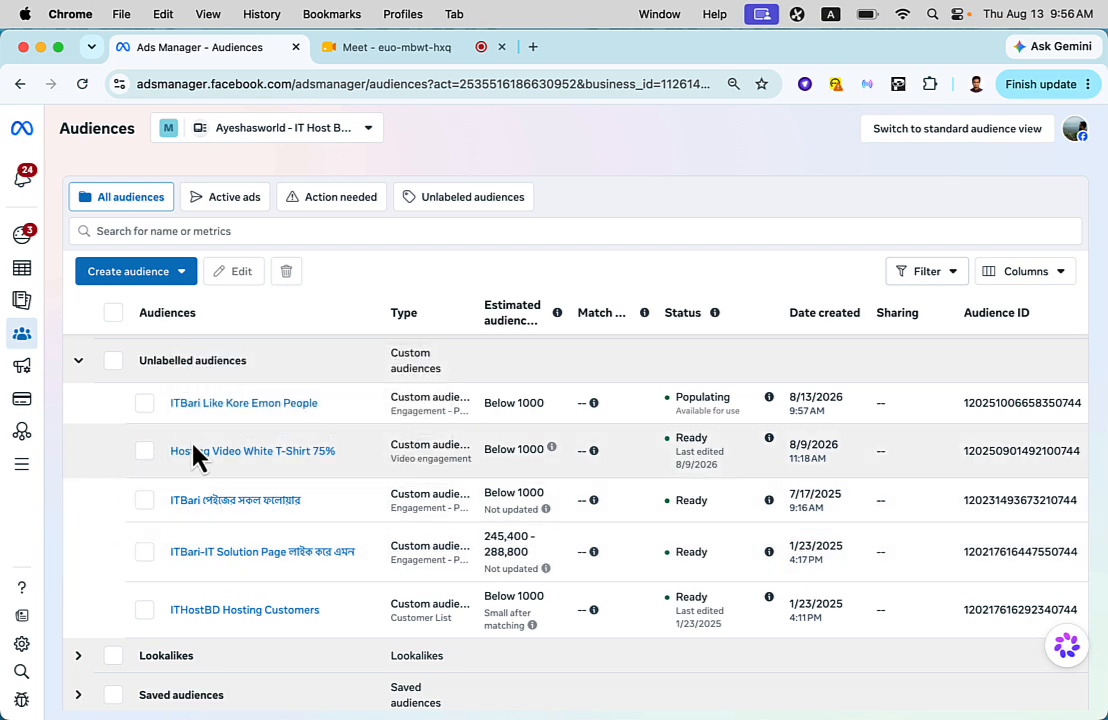
scroll(245, 469, up, 1)
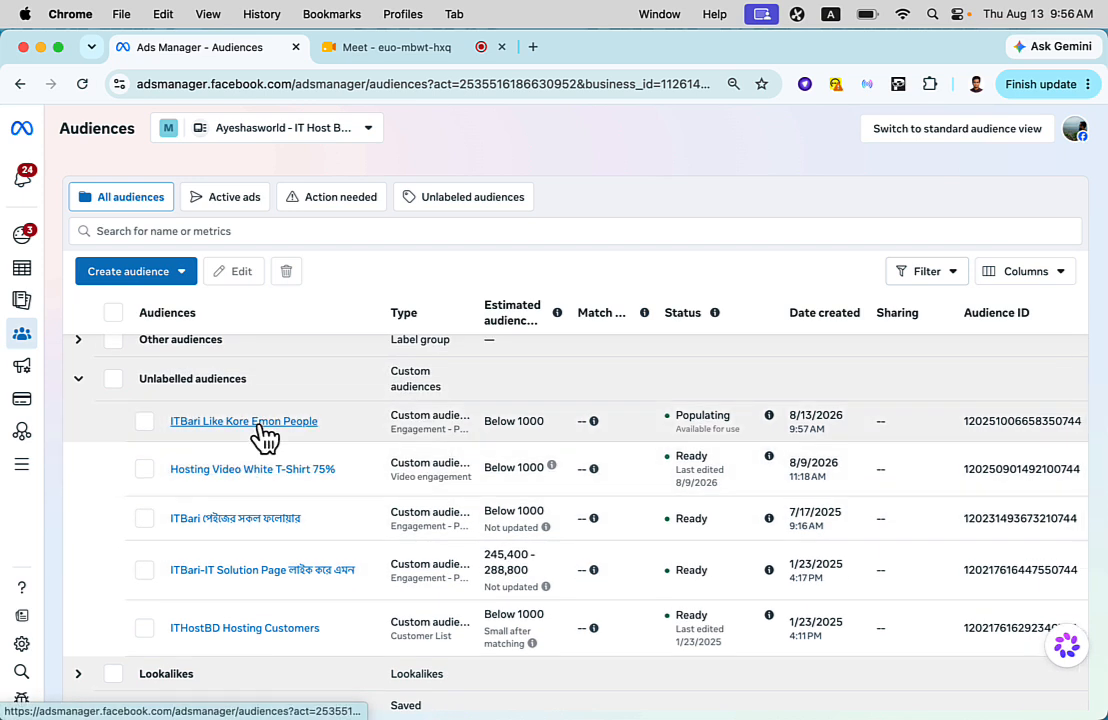
mouse_move(265, 435)
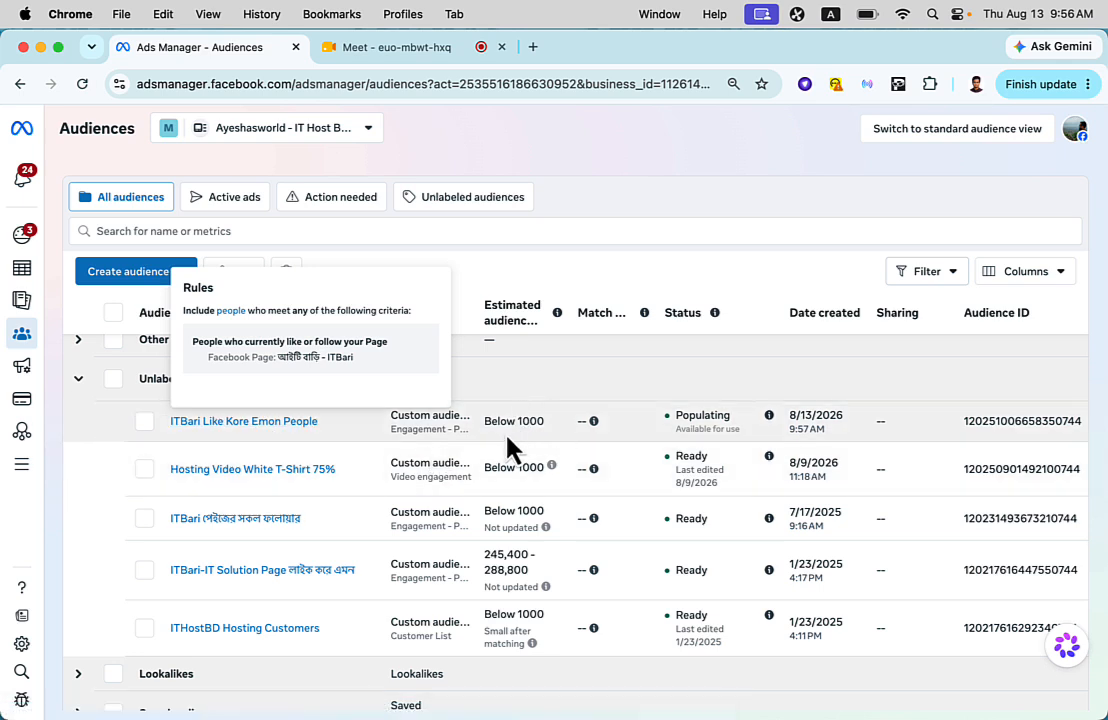
double_click(703, 412)
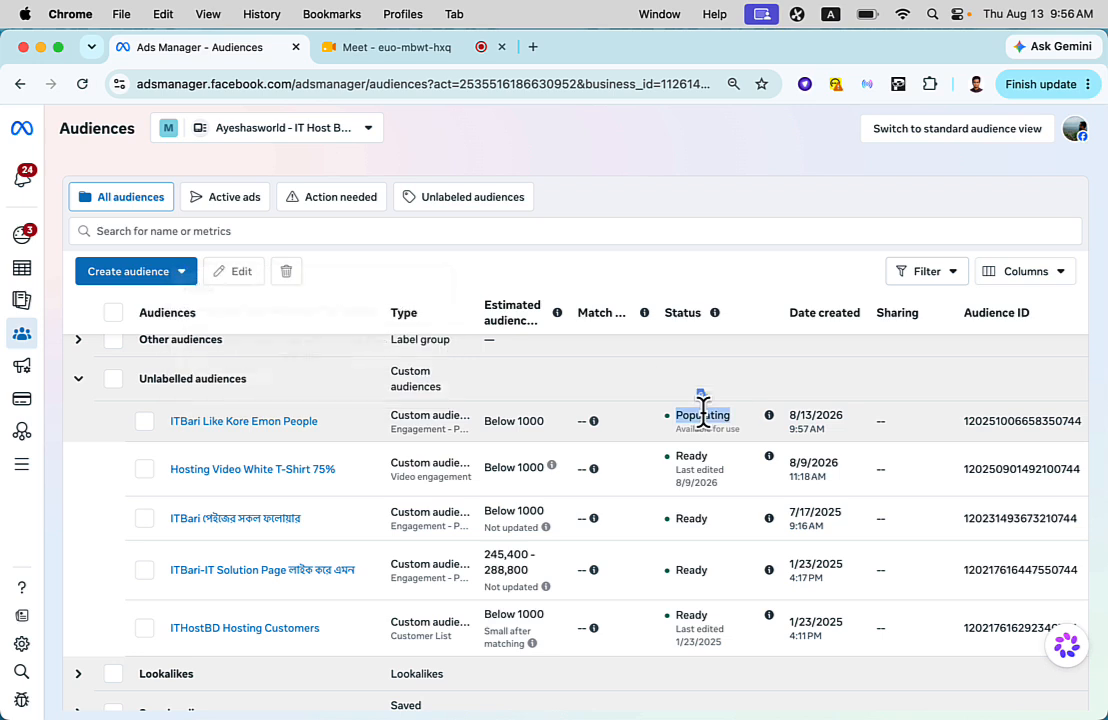
- Check the estimated size and rules of the ITBari-IT Solution Page লাইক করে এমন audience
click(442, 424)
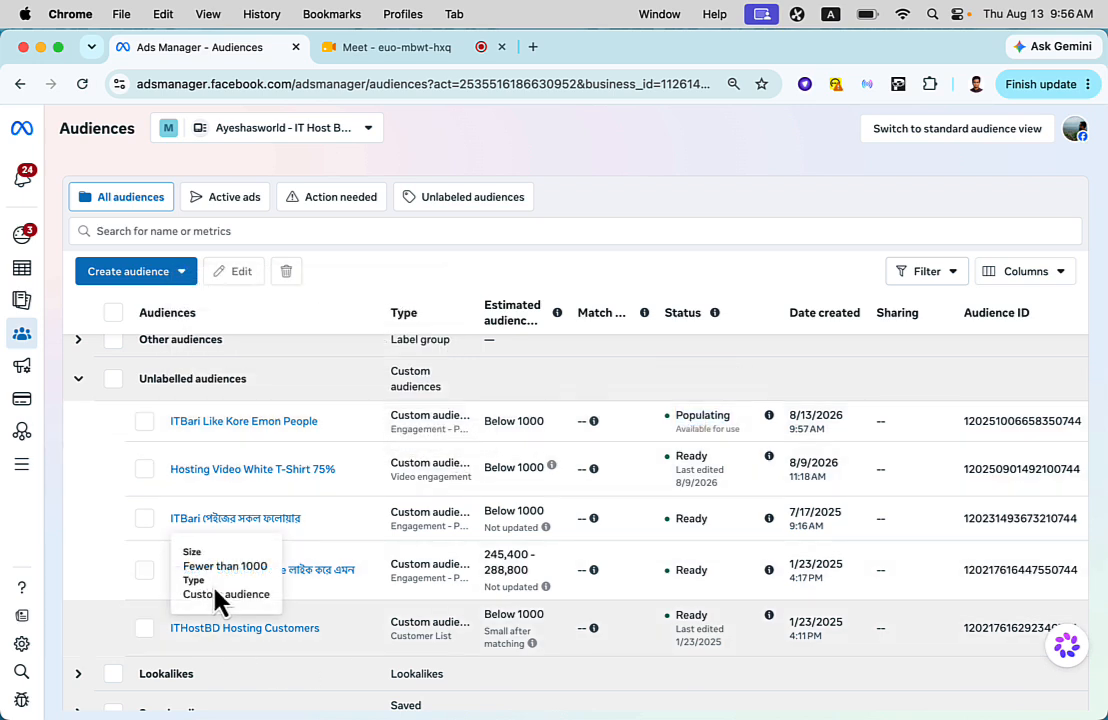
double_click(491, 555)
double_click(501, 573)
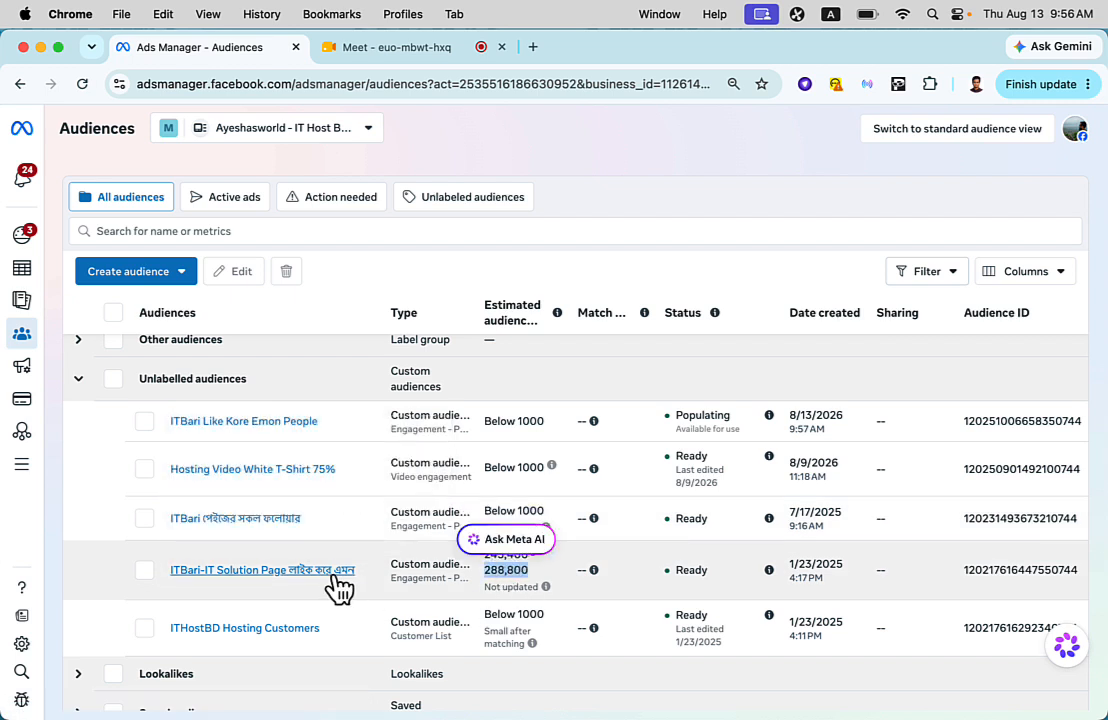
double_click(508, 572)
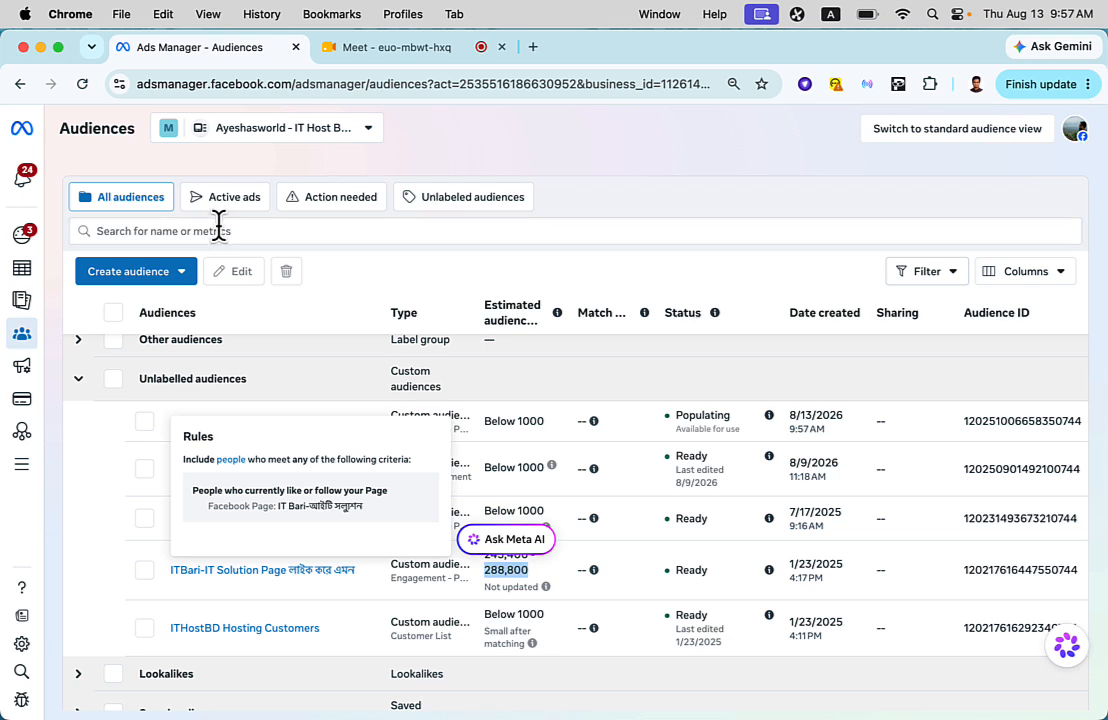
- Open the ad account's Campaigns page in a new browser tab and switch to it
mouse_move(30, 282)
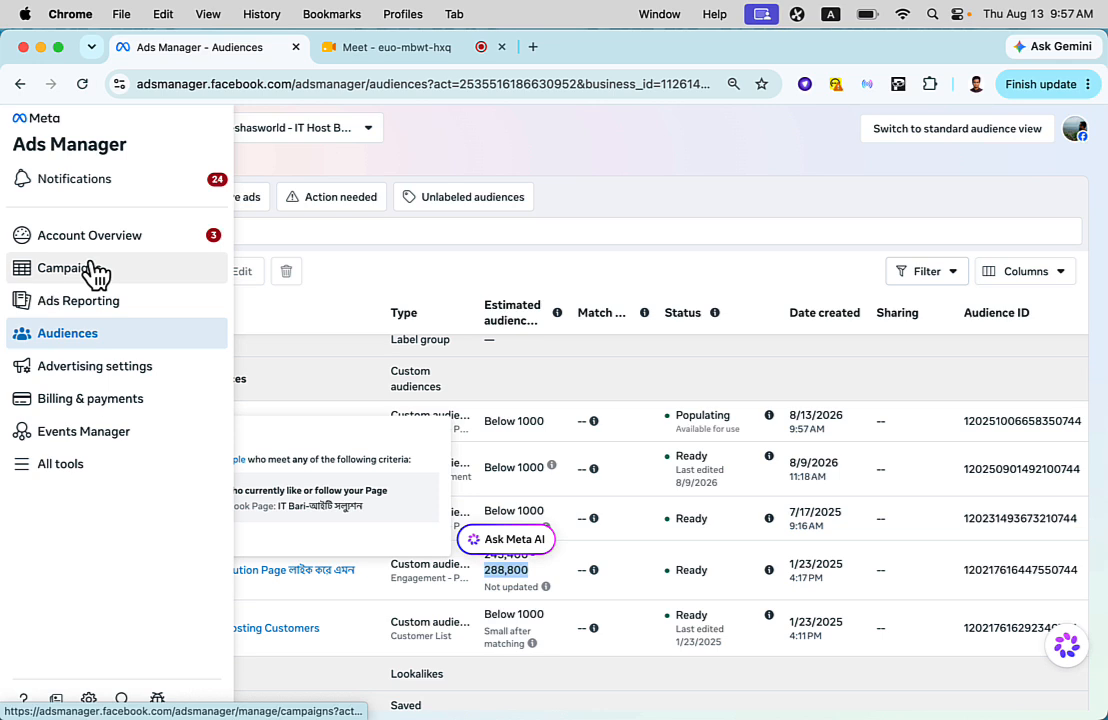
right_click(92, 278)
click(100, 276)
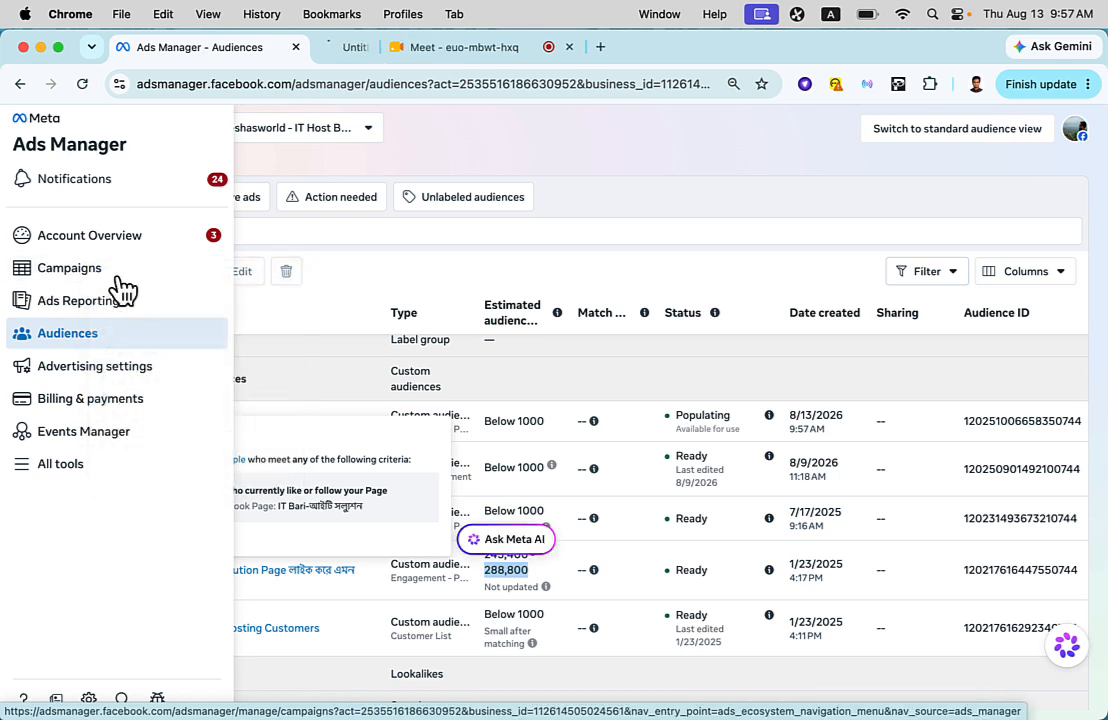
click(406, 50)
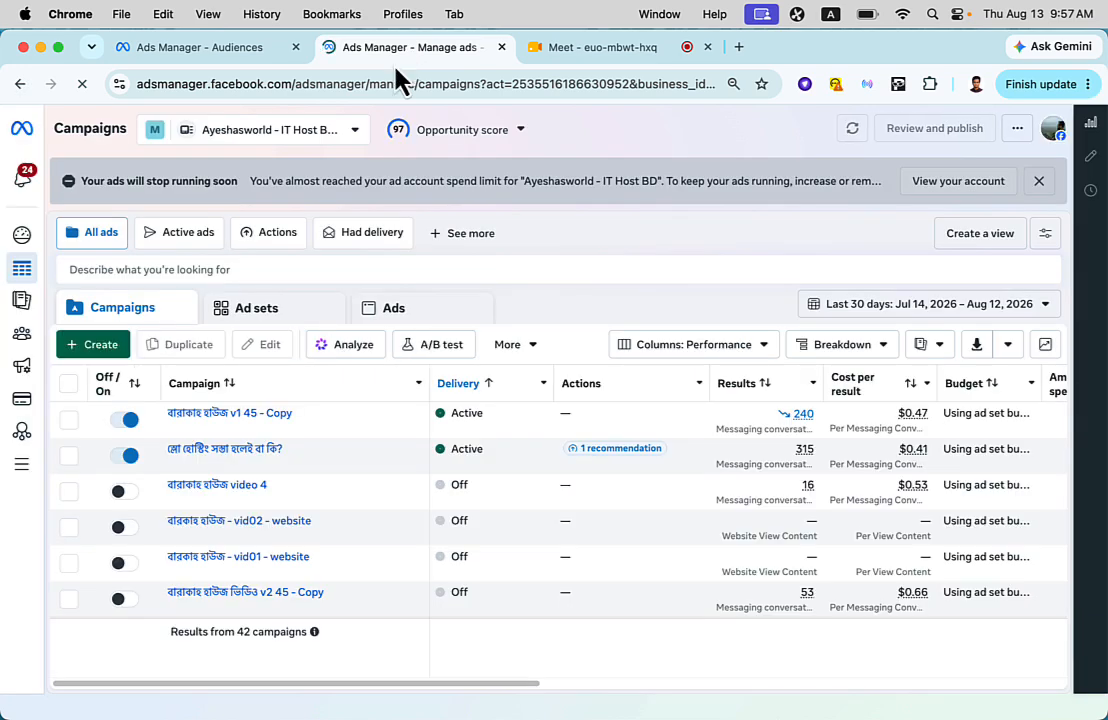
- Check which ad account is selected for the Campaigns page, leaving the selection as it is
click(262, 143)
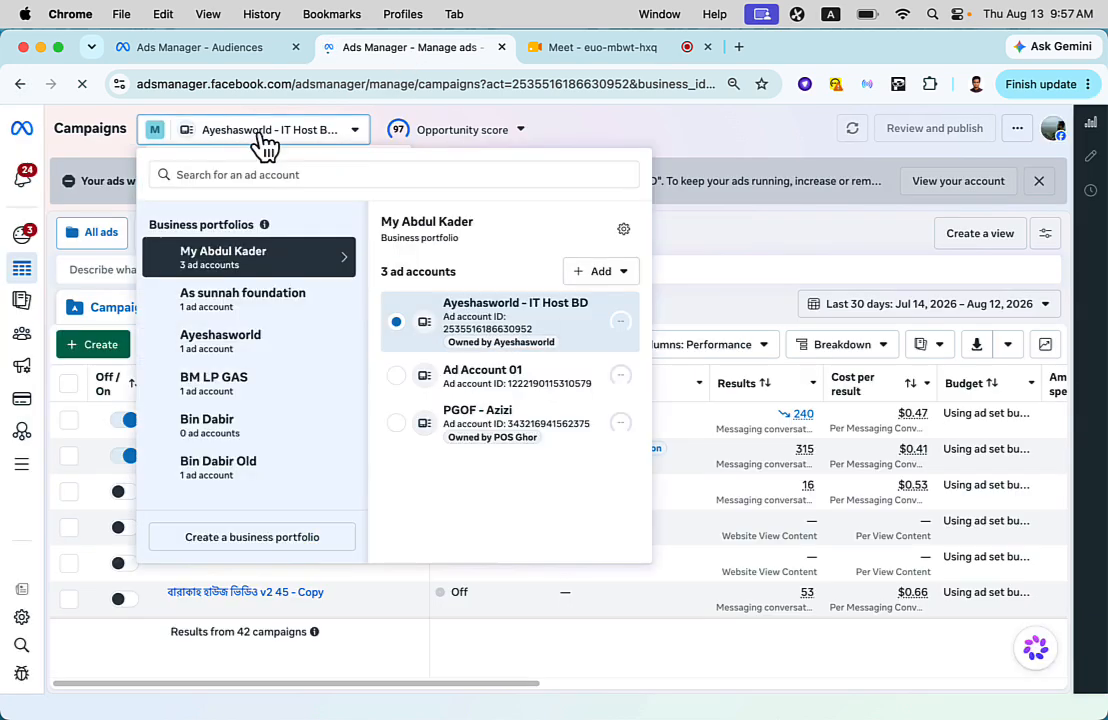
click(265, 143)
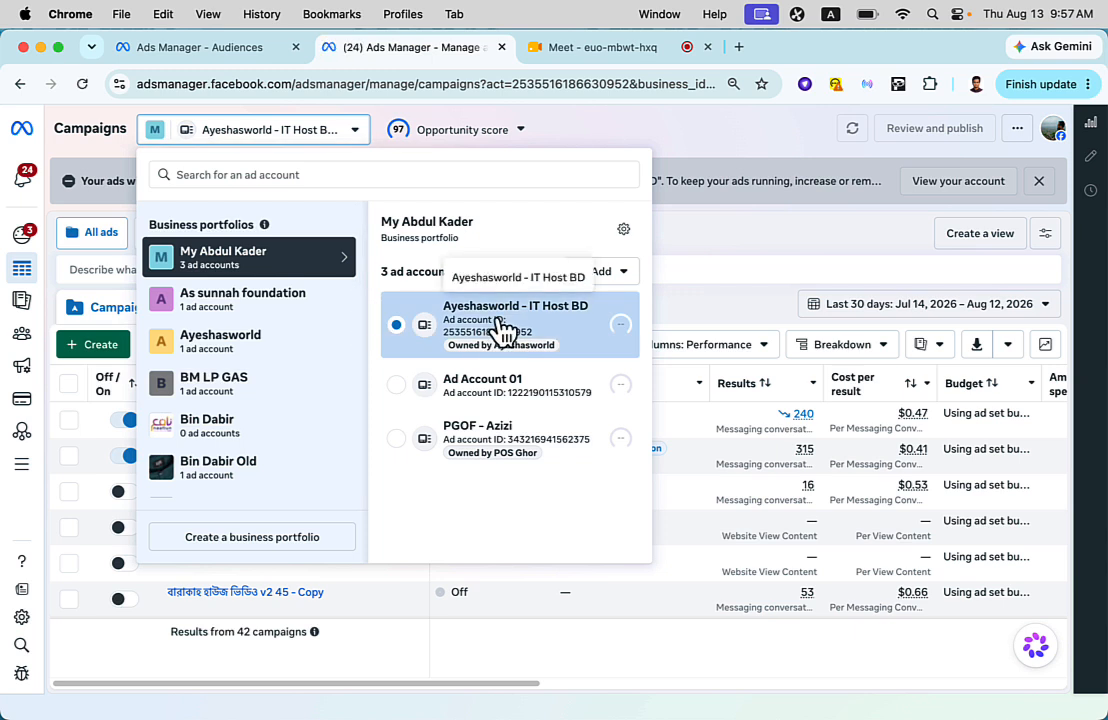
click(712, 276)
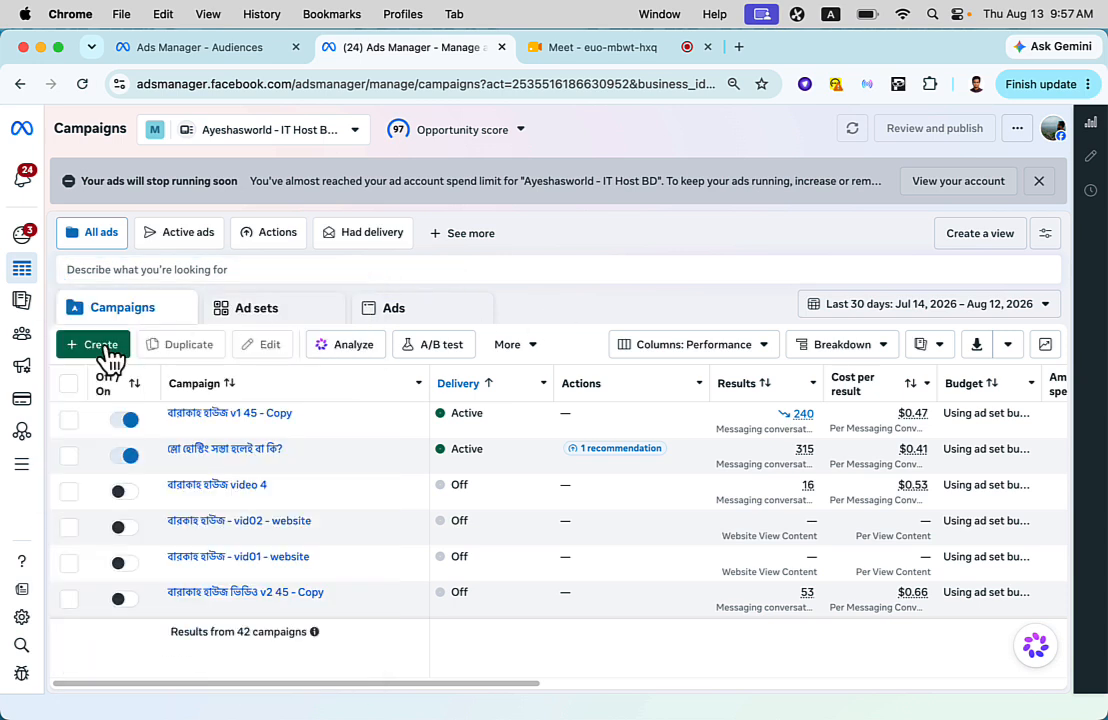
- Create a new campaign with the Auction buying type and the Sales objective
click(107, 356)
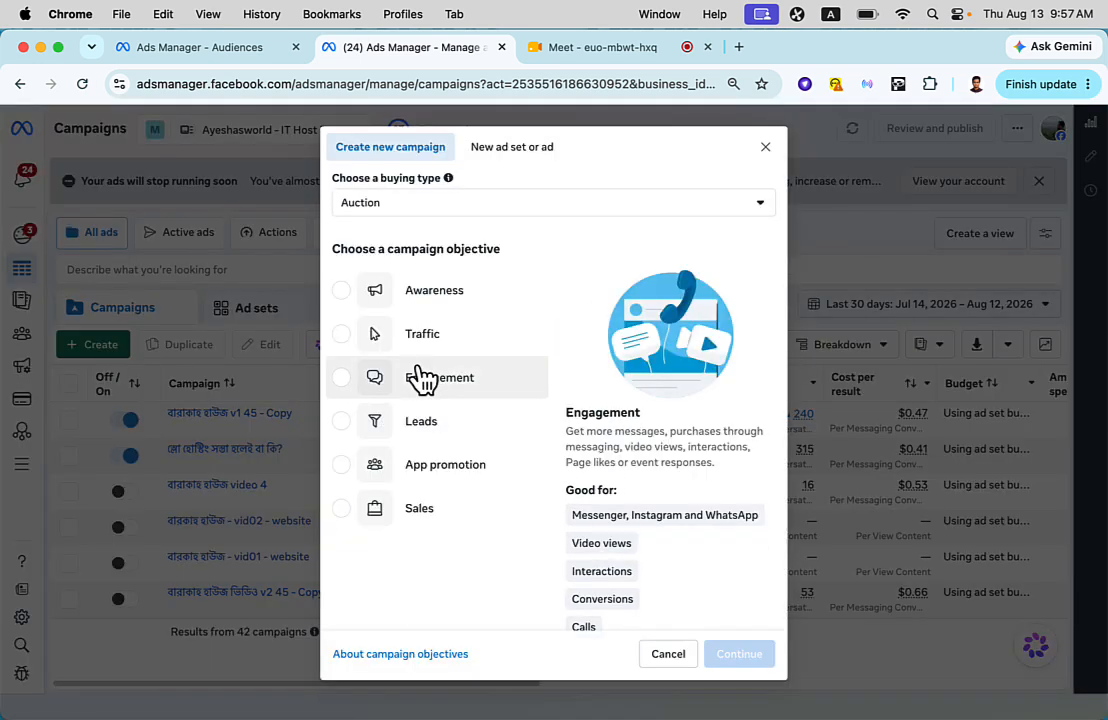
click(450, 510)
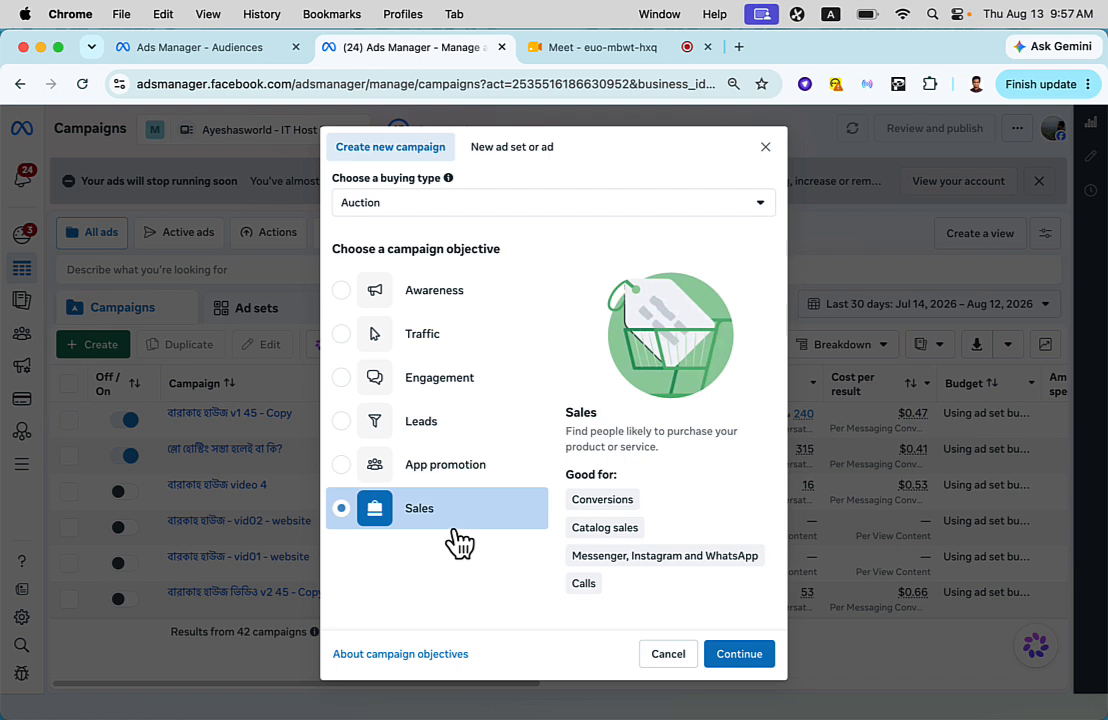
click(740, 656)
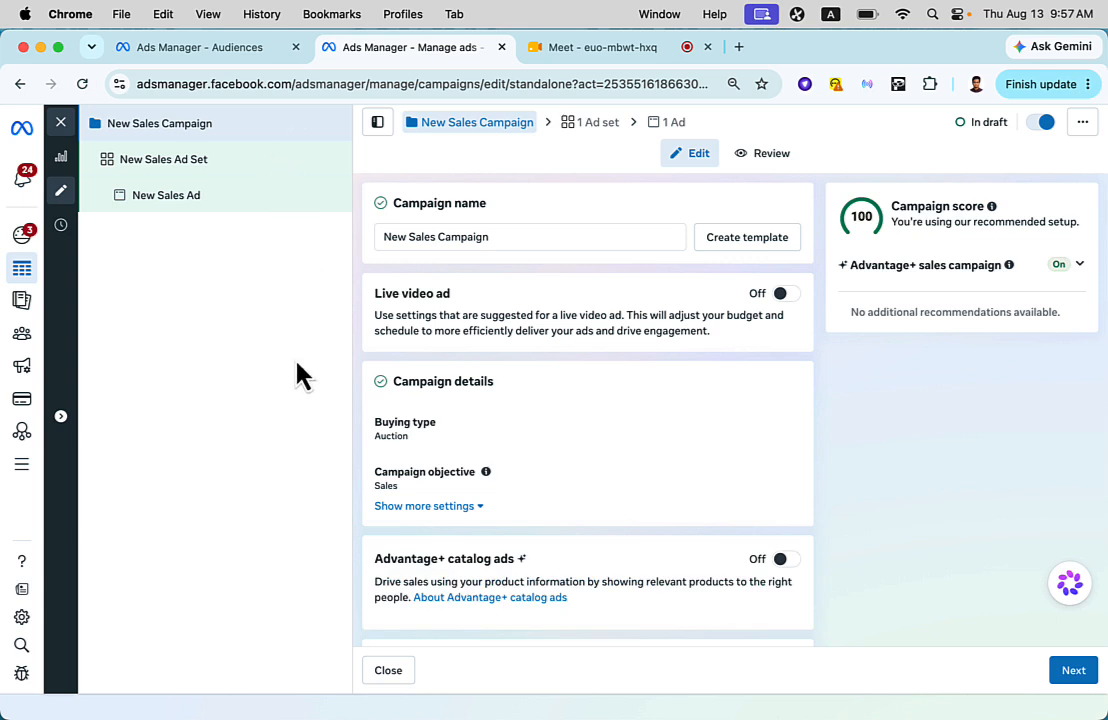
- In the New Sales Ad Set's Audience section, switch the setup to Further limit the reach of your ads
click(250, 172)
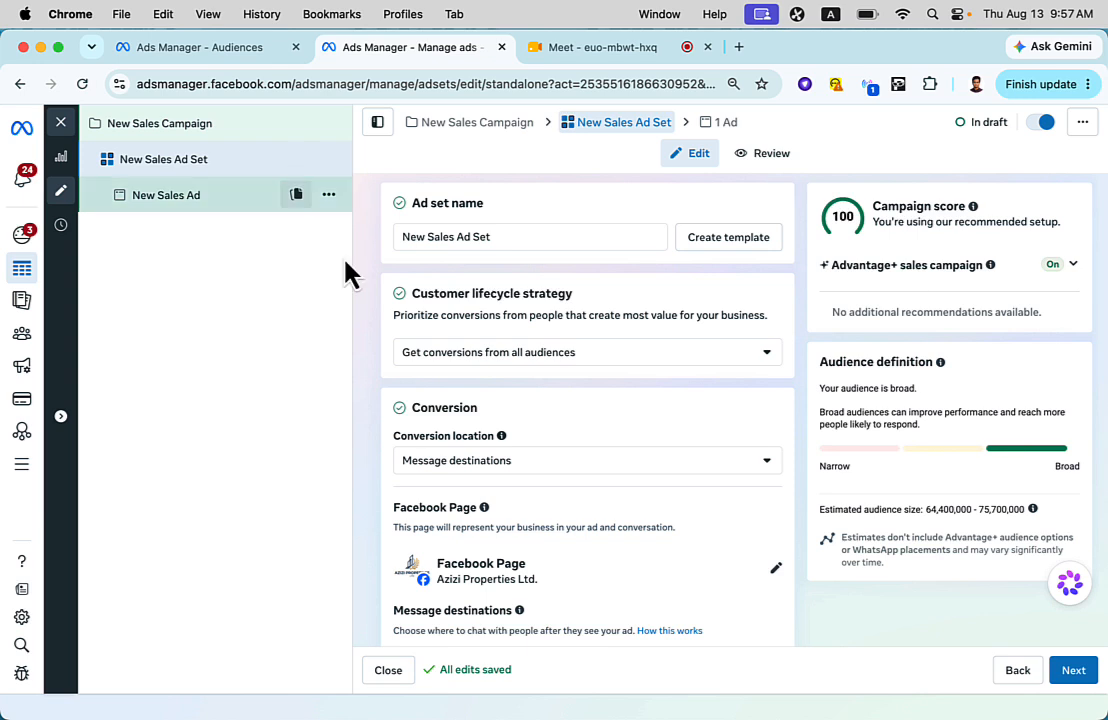
scroll(530, 345, down, 3)
scroll(530, 345, down, 12)
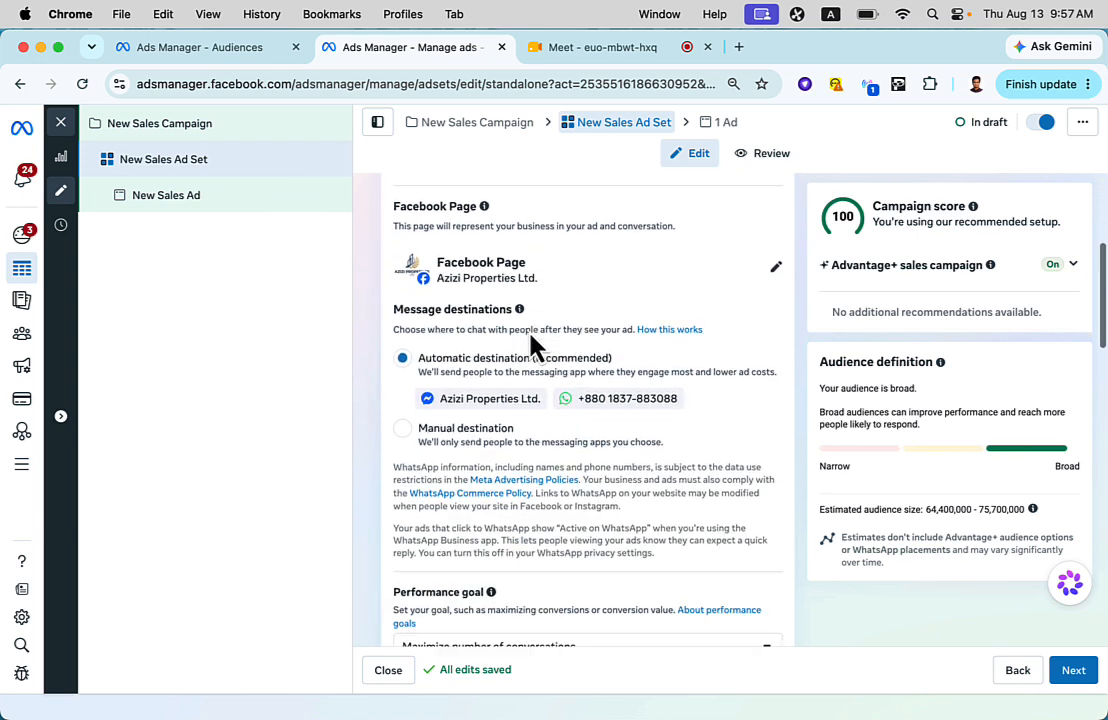
scroll(535, 343, down, 12)
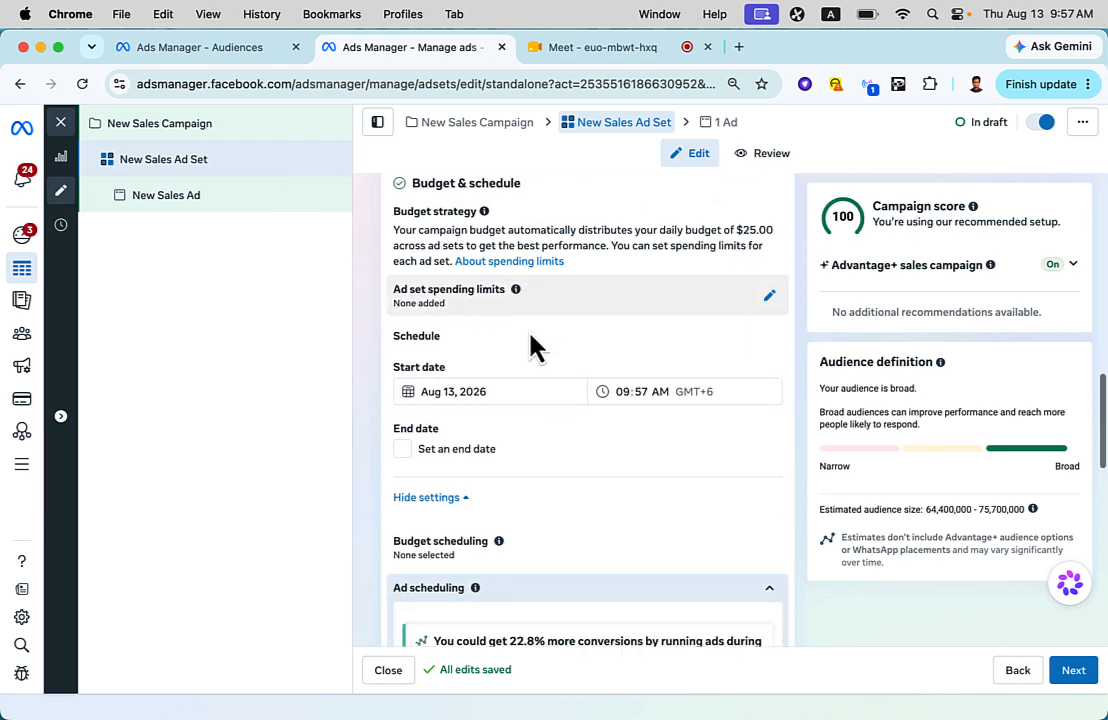
scroll(533, 346, down, 2)
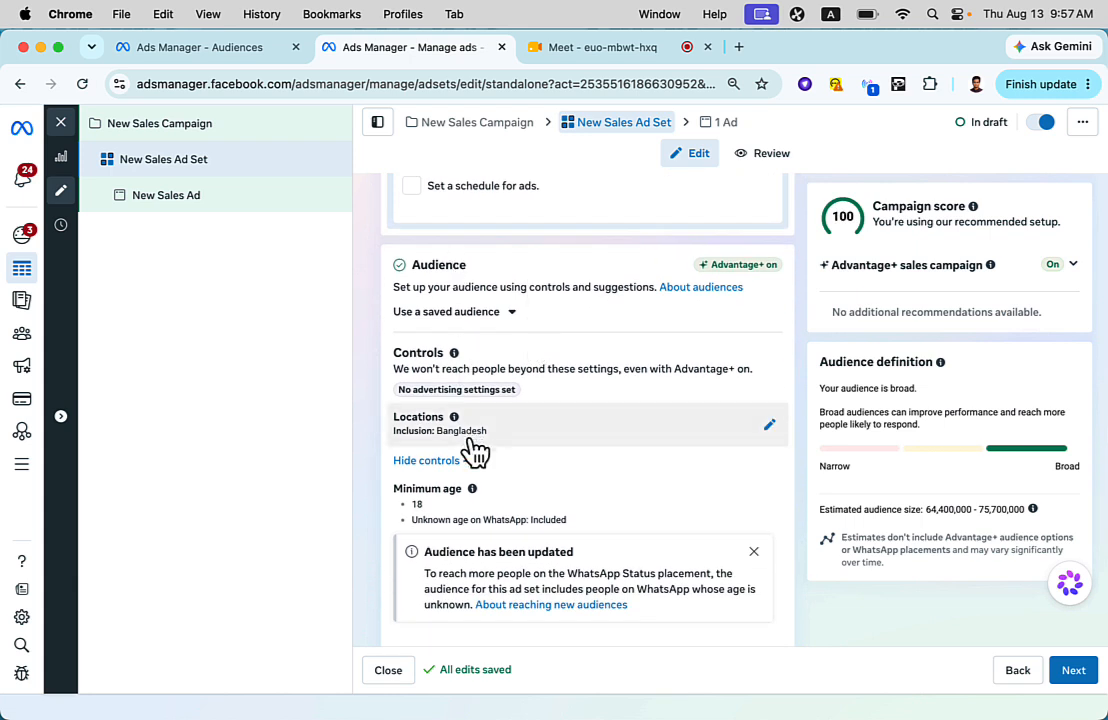
scroll(485, 450, down, 4)
scroll(485, 450, down, 3)
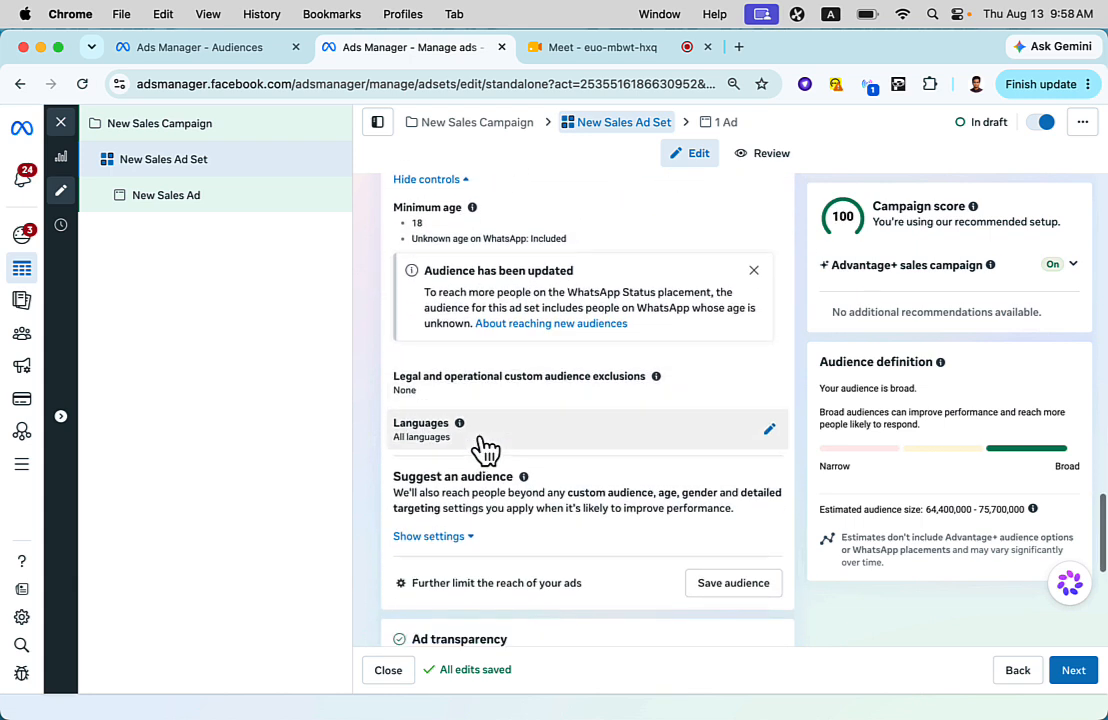
scroll(485, 450, up, 3)
scroll(485, 450, up, 3)
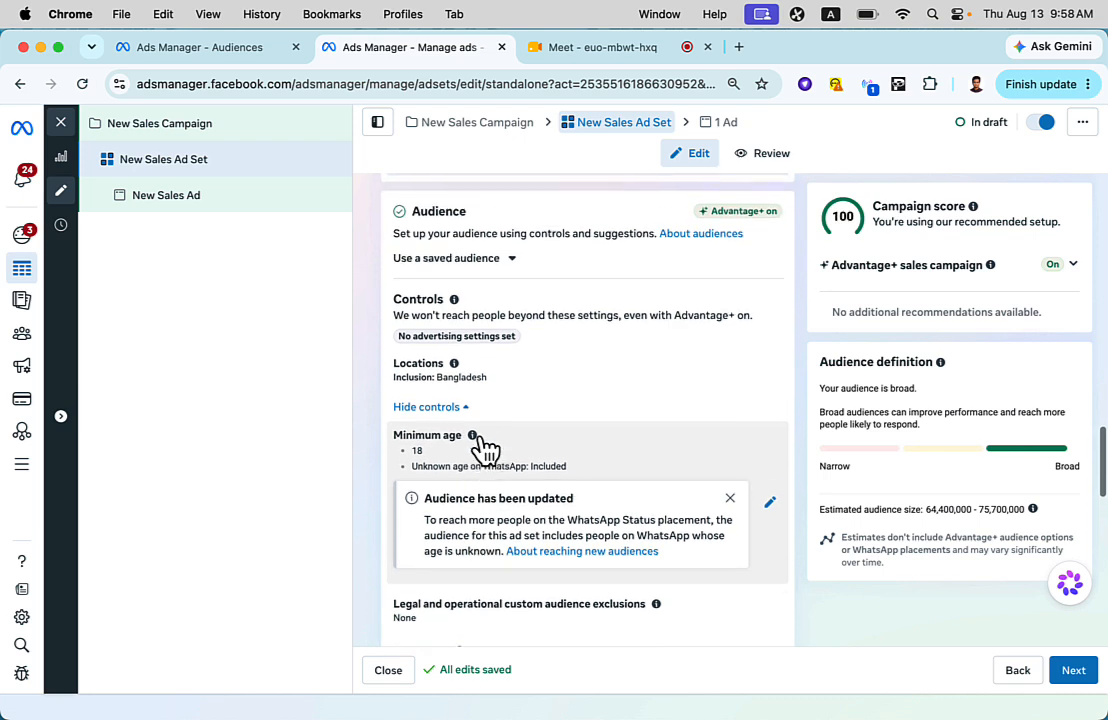
scroll(485, 450, down, 5)
scroll(480, 440, down, 2)
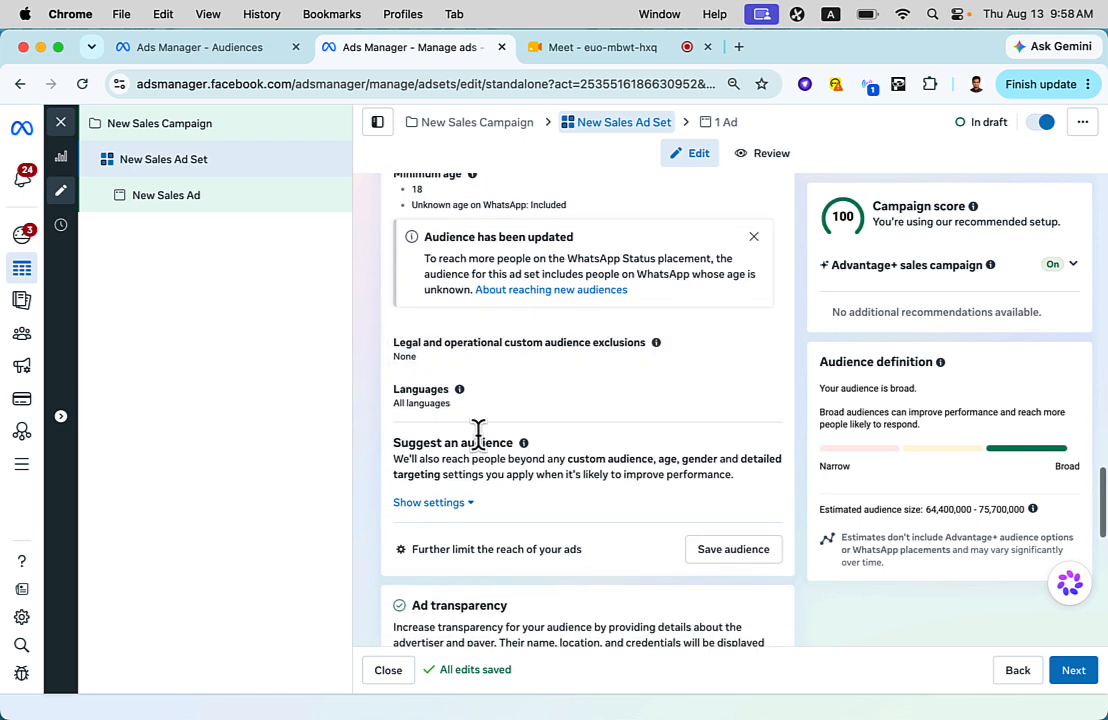
click(467, 562)
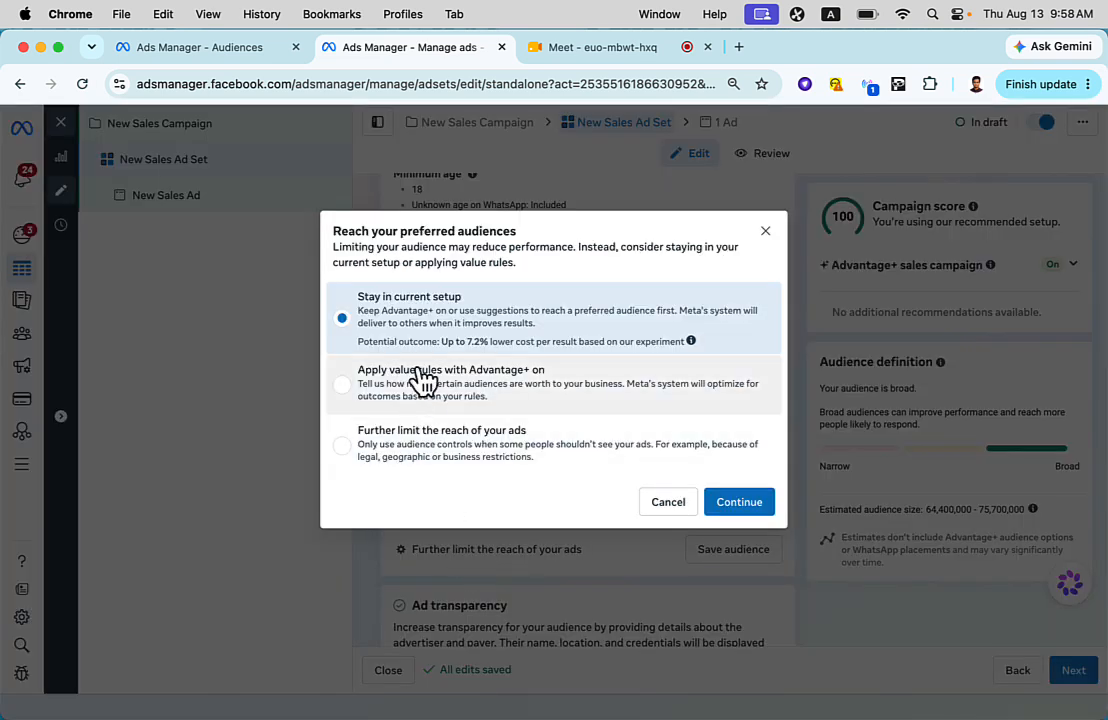
click(426, 451)
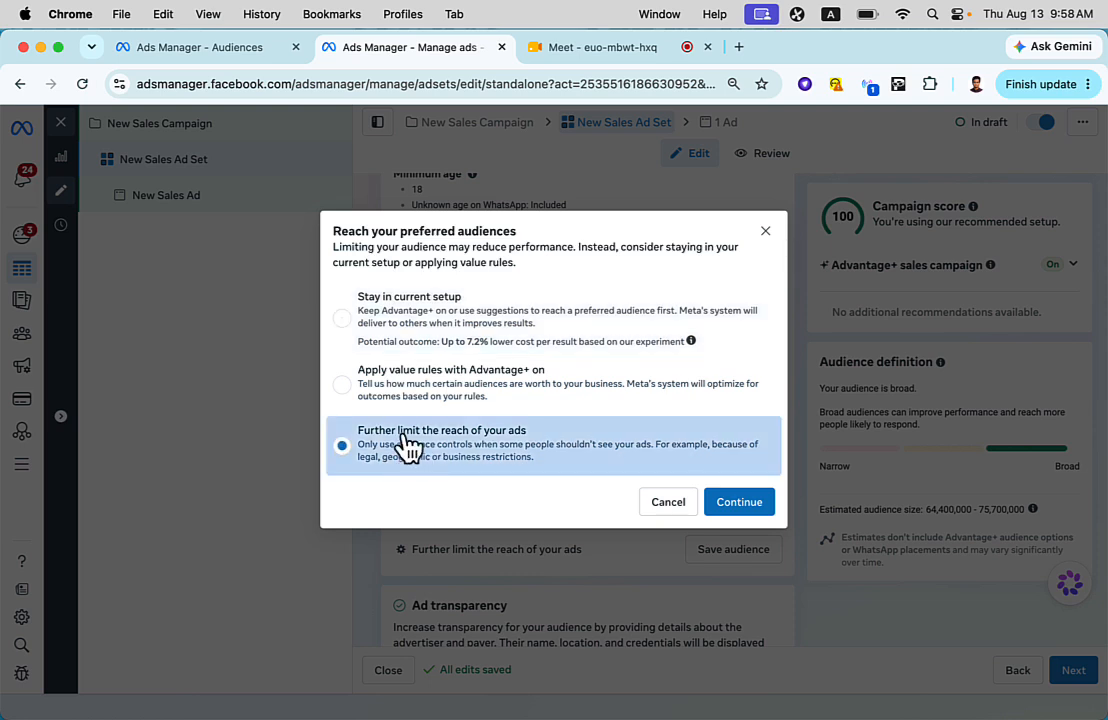
click(718, 508)
- Include the existing custom audience ITBari Like Kore Emon People in the ad set's audience
scroll(714, 503, up, 3)
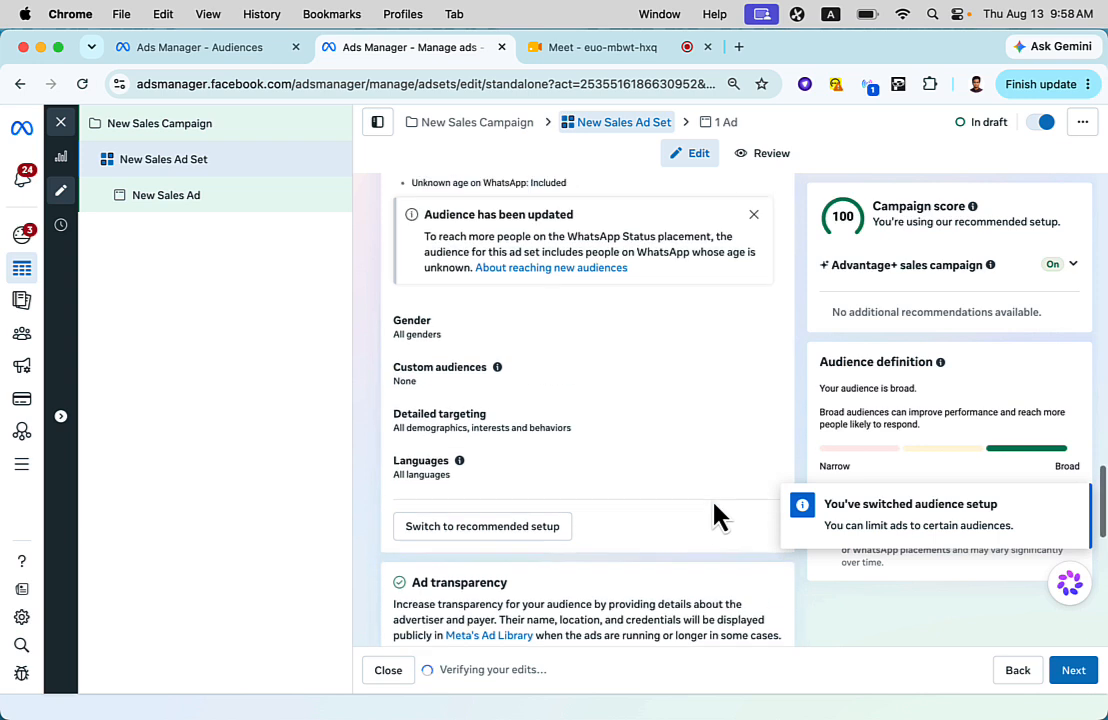
scroll(720, 512, up, 2)
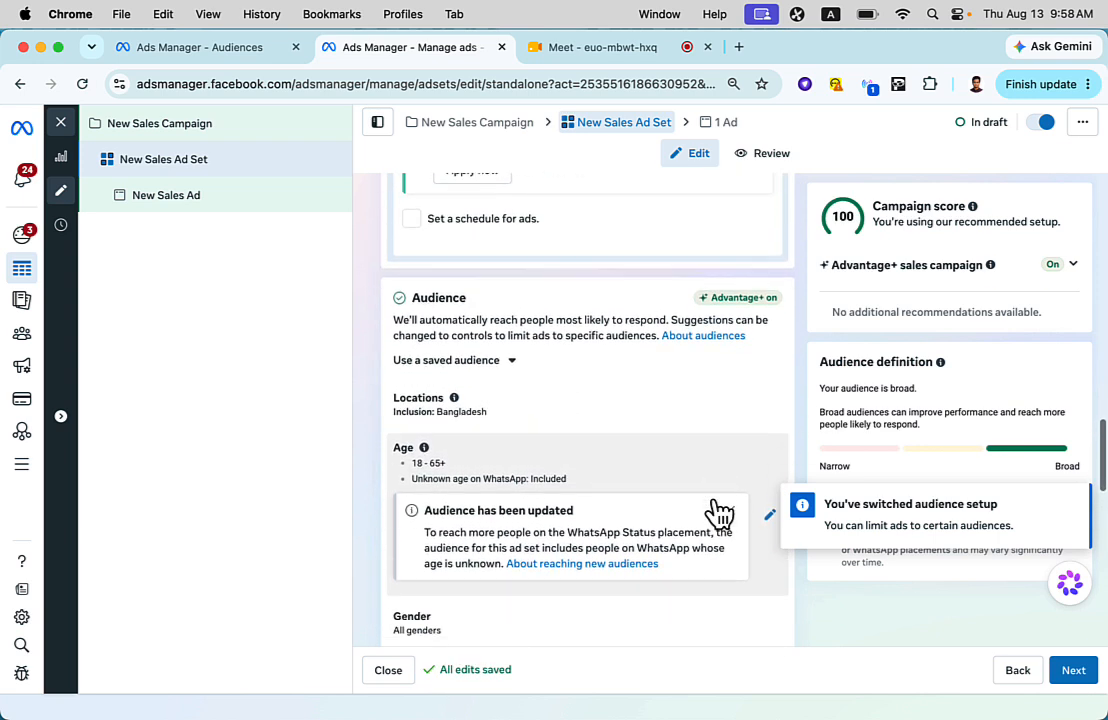
scroll(718, 513, up, 6)
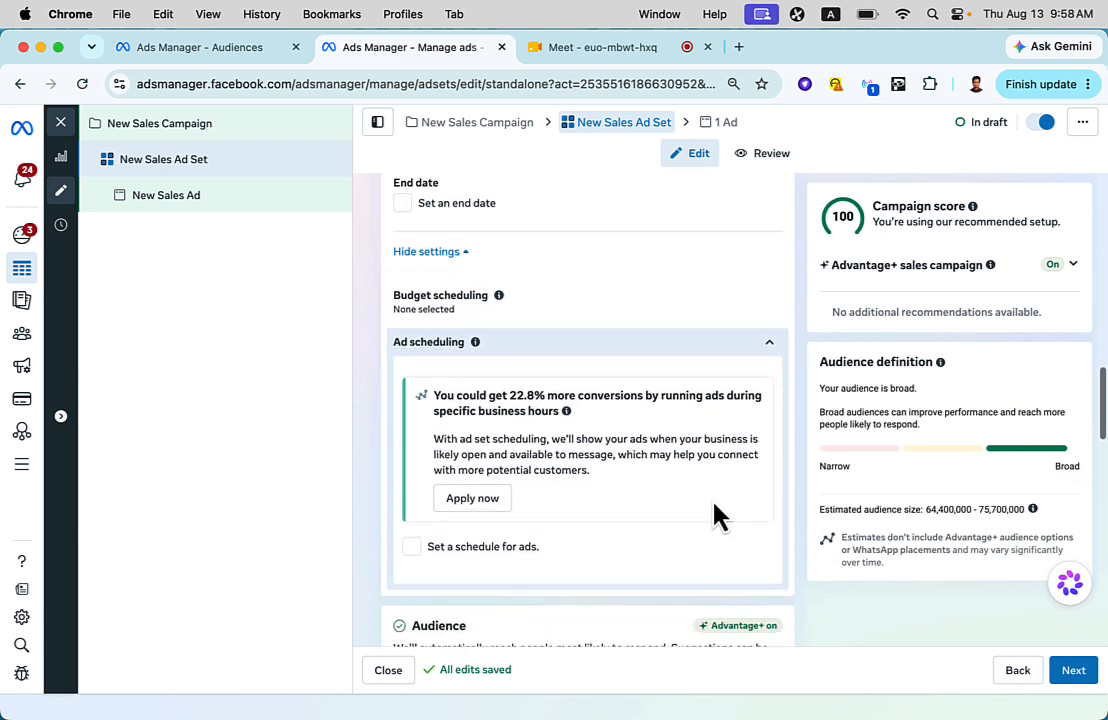
scroll(716, 513, down, 10)
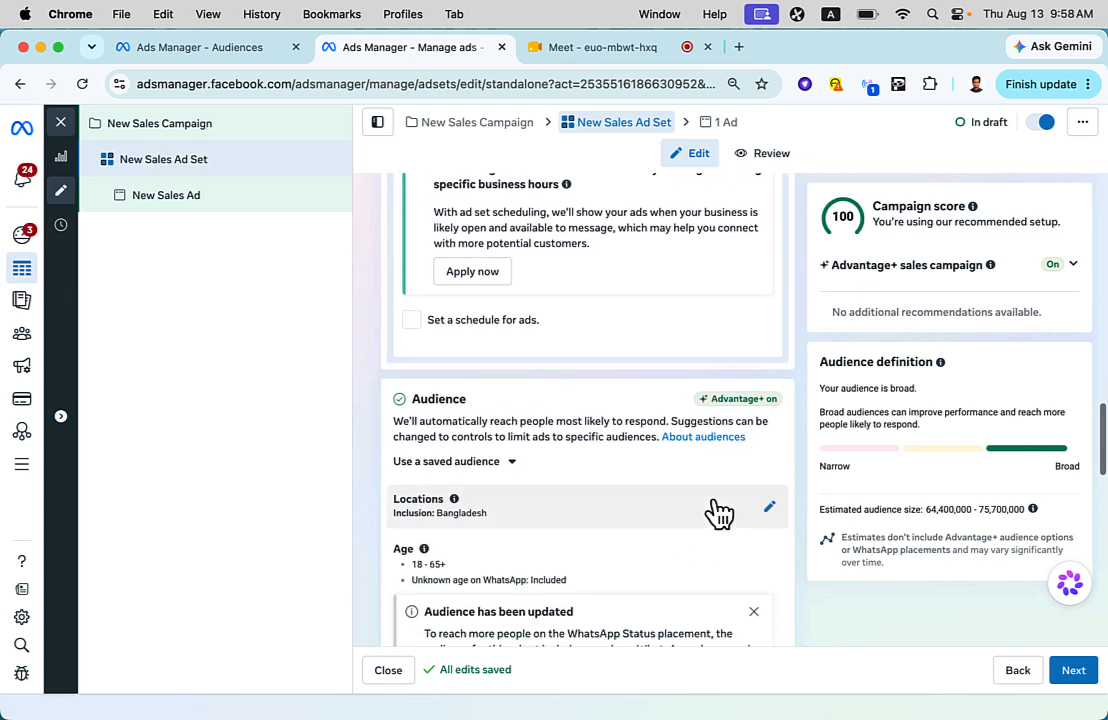
scroll(716, 512, down, 4)
scroll(712, 512, up, 1)
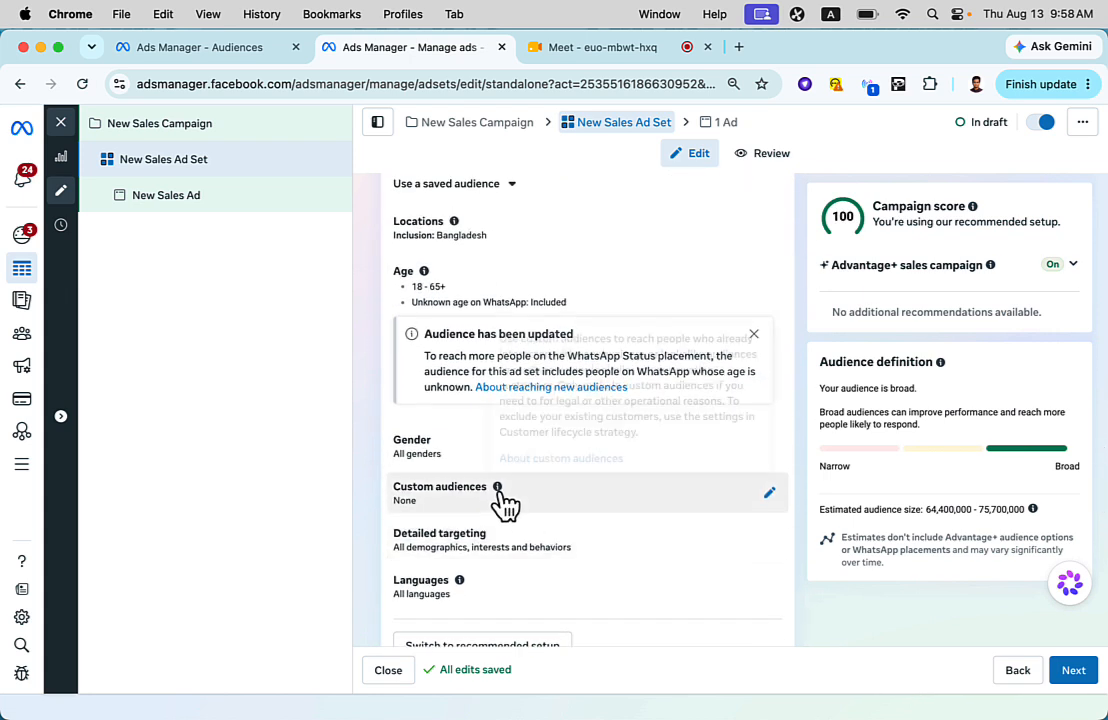
click(769, 494)
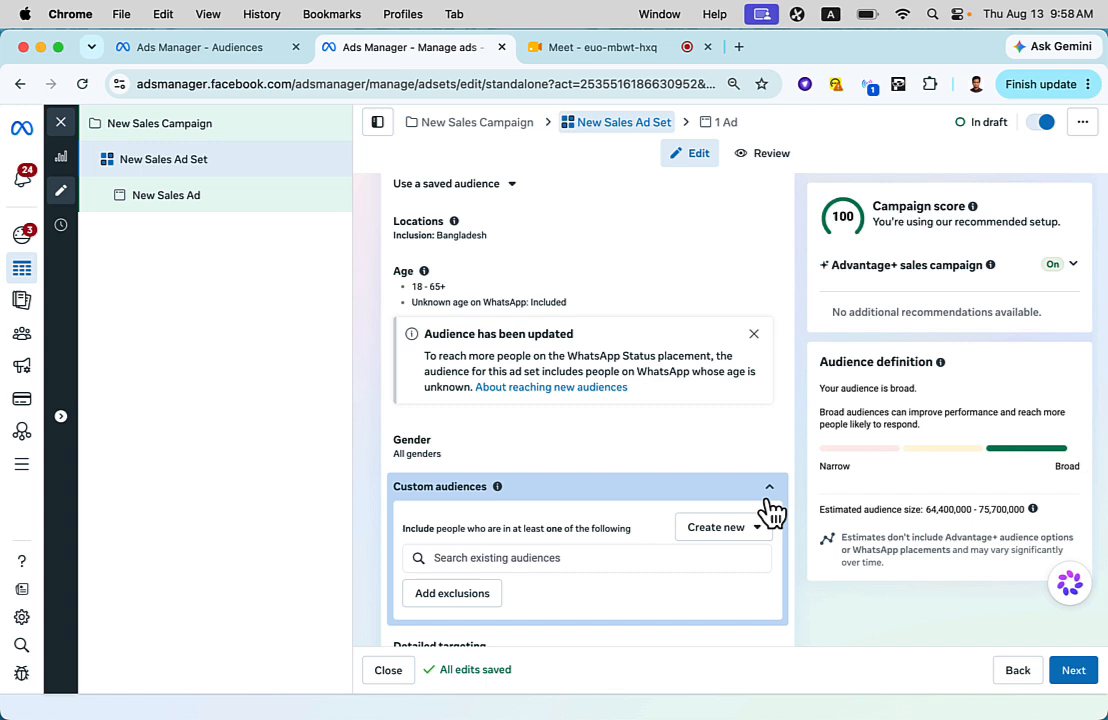
scroll(575, 520, down, 1)
click(567, 490)
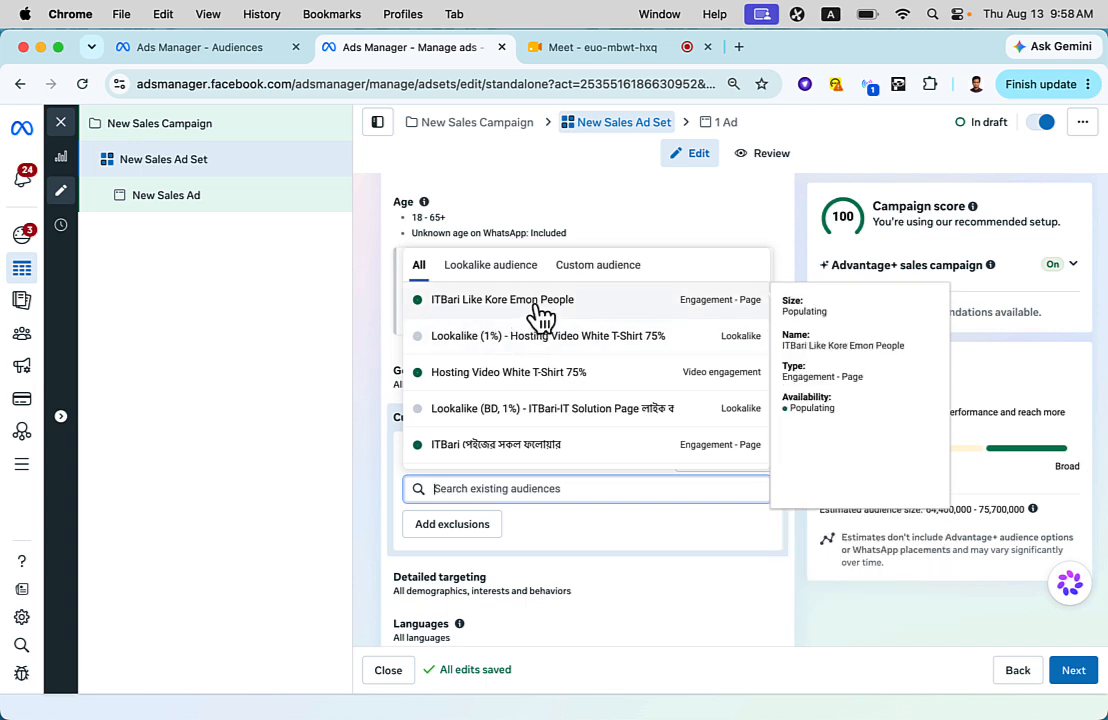
click(540, 315)
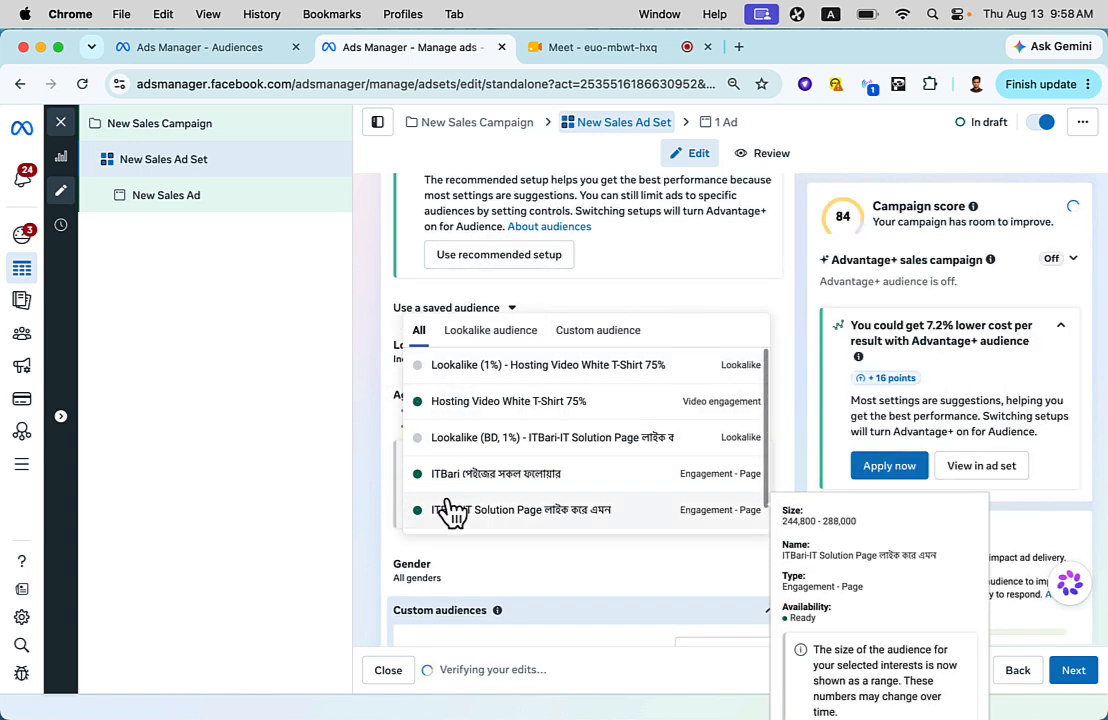
- Review the other existing audiences on offer and the ad set's custom audience inclusion settings
click(371, 454)
scroll(488, 504, down, 2)
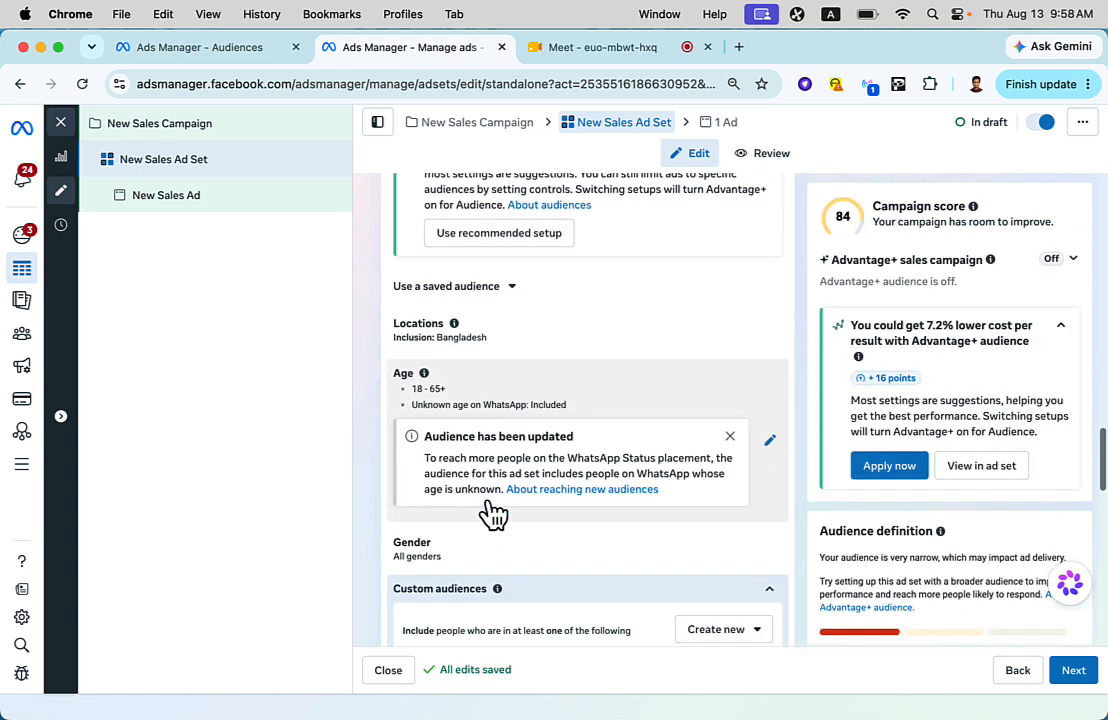
scroll(488, 504, down, 2)
click(488, 530)
scroll(488, 503, down, 1)
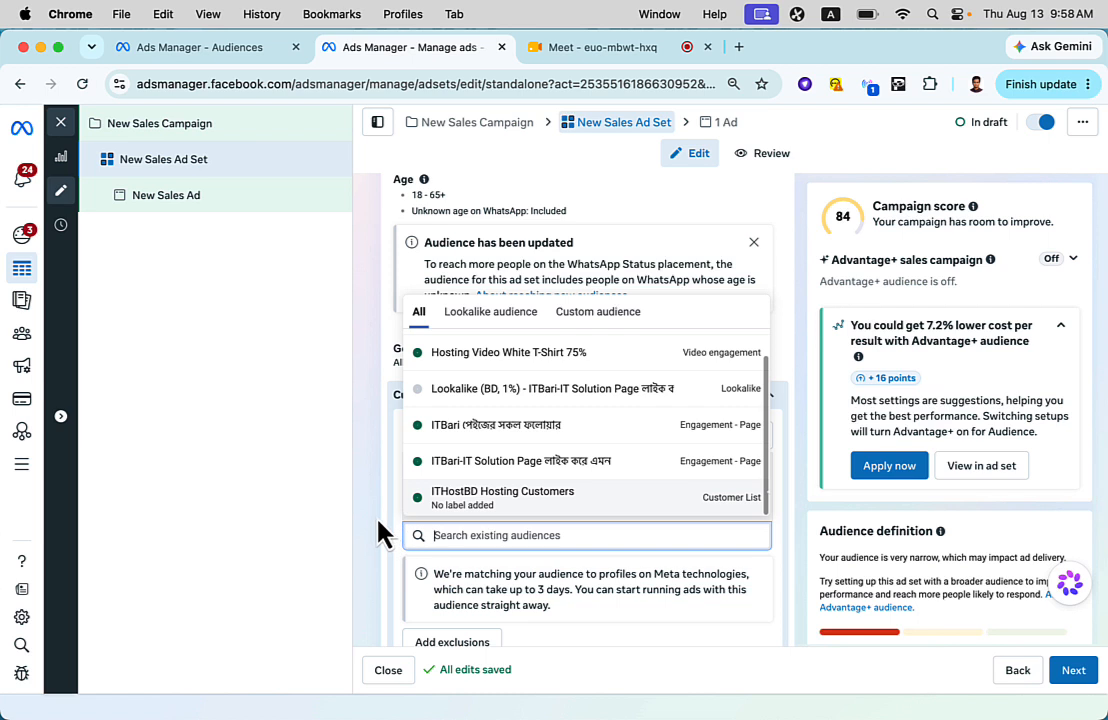
click(379, 522)
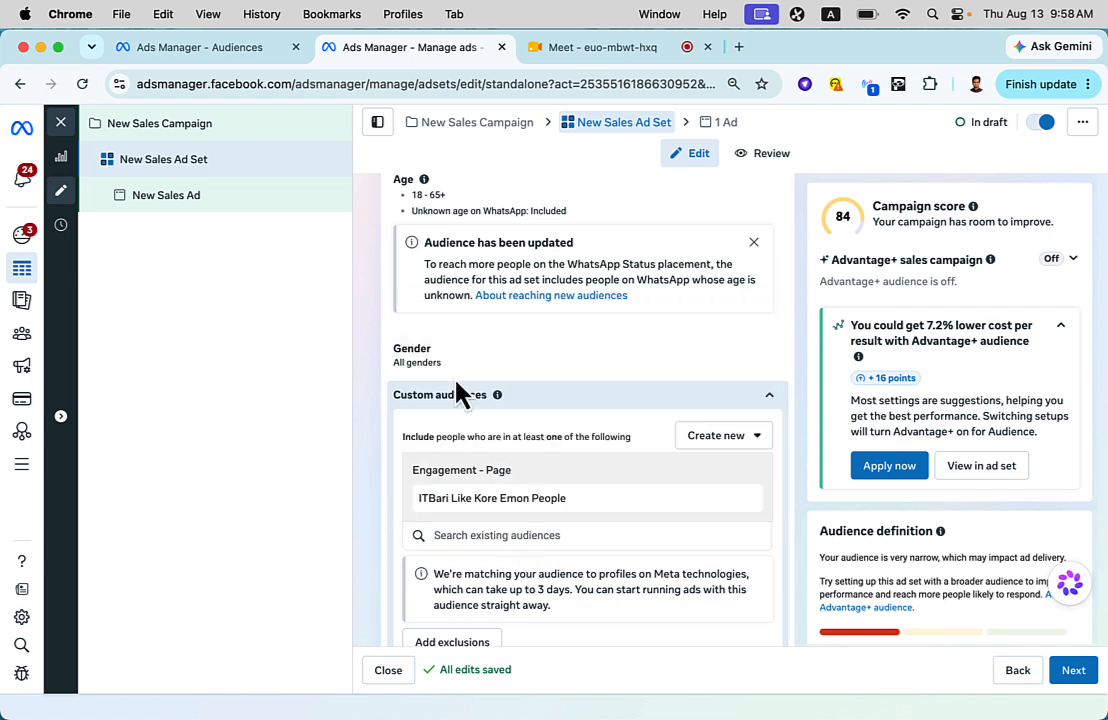
scroll(574, 302, down, 3)
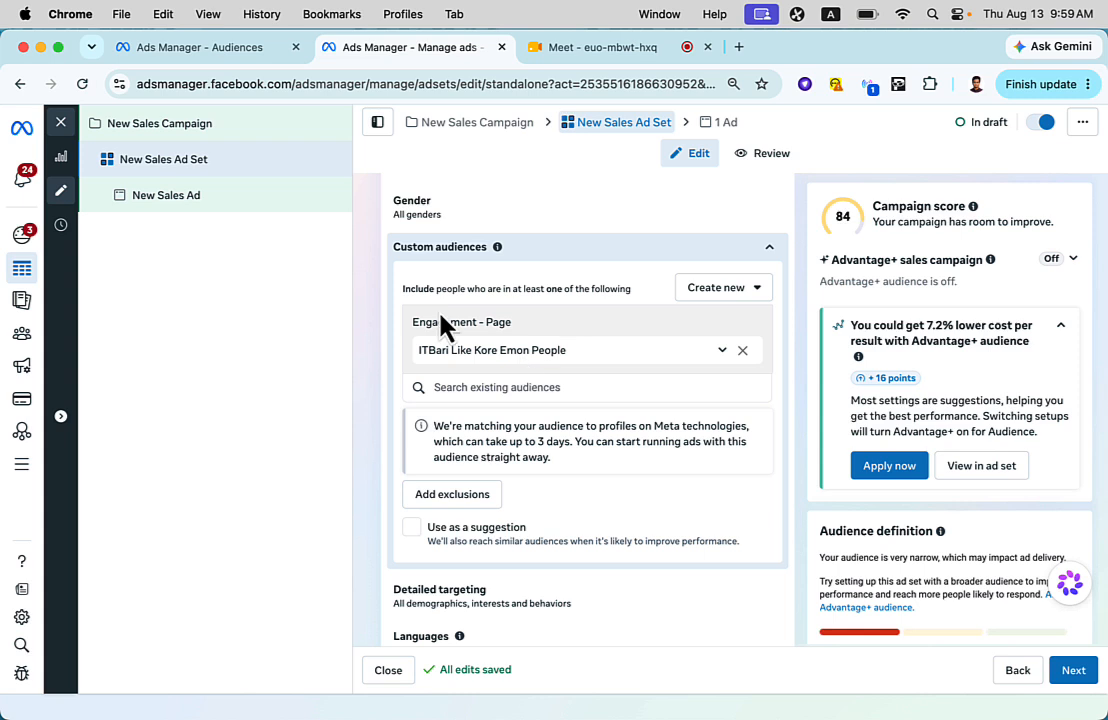
- Switch to the Audiences page and start a lookalike audience with ITBari Like Kore Emon People as its source
click(133, 48)
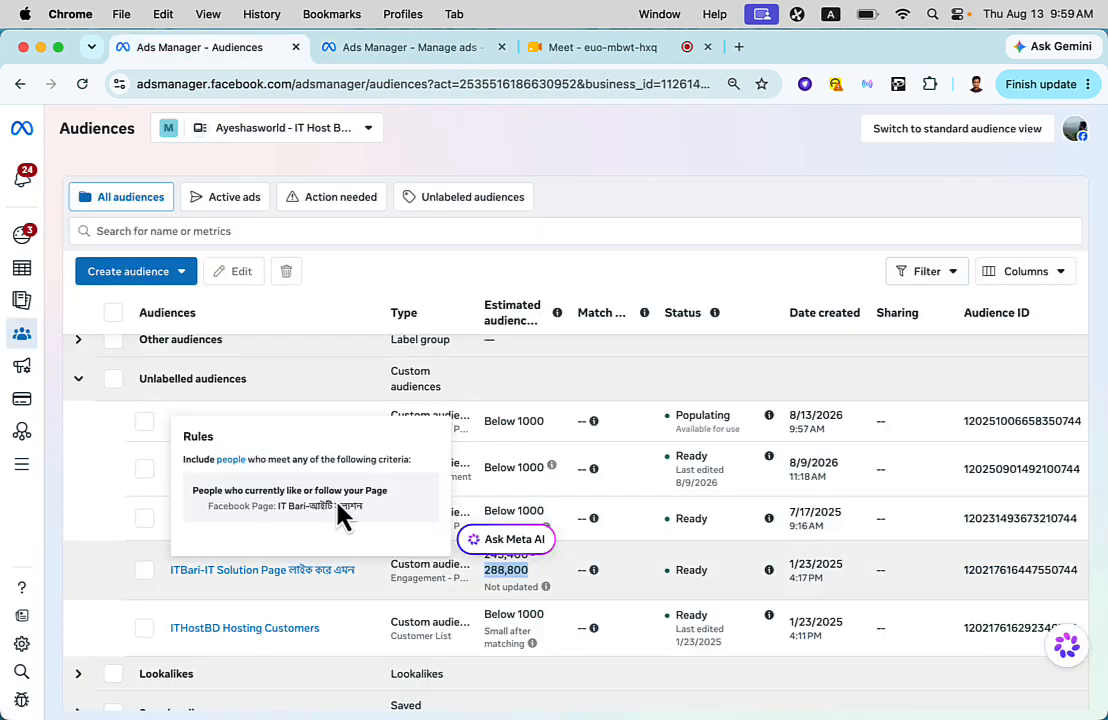
click(718, 281)
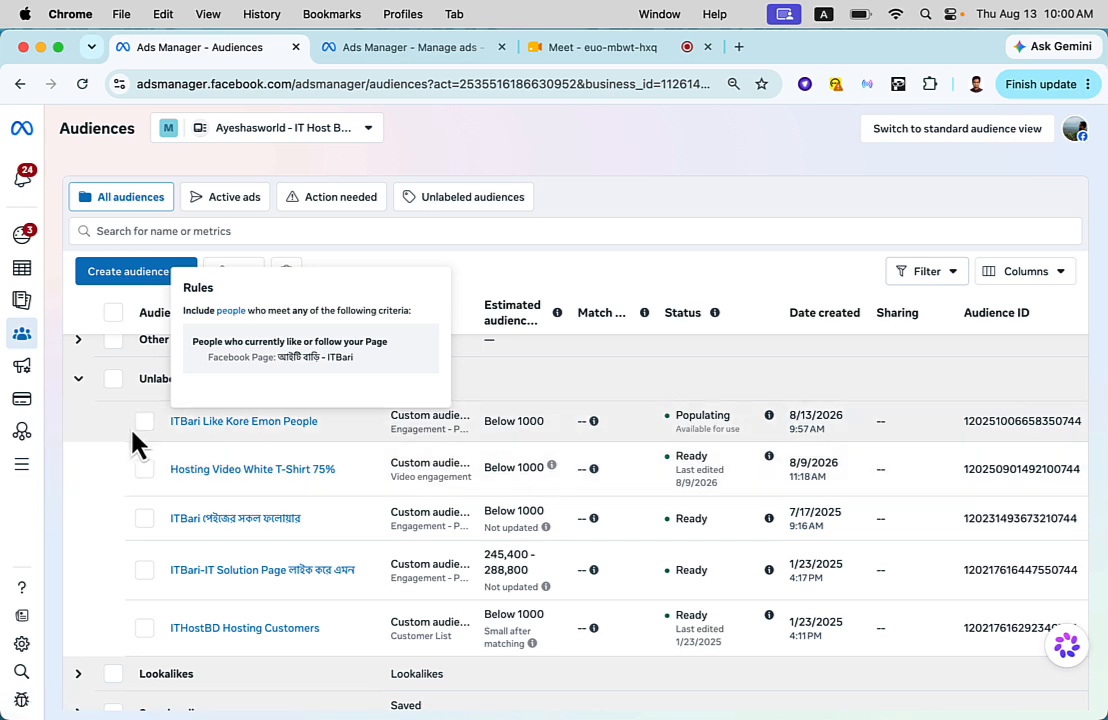
click(144, 423)
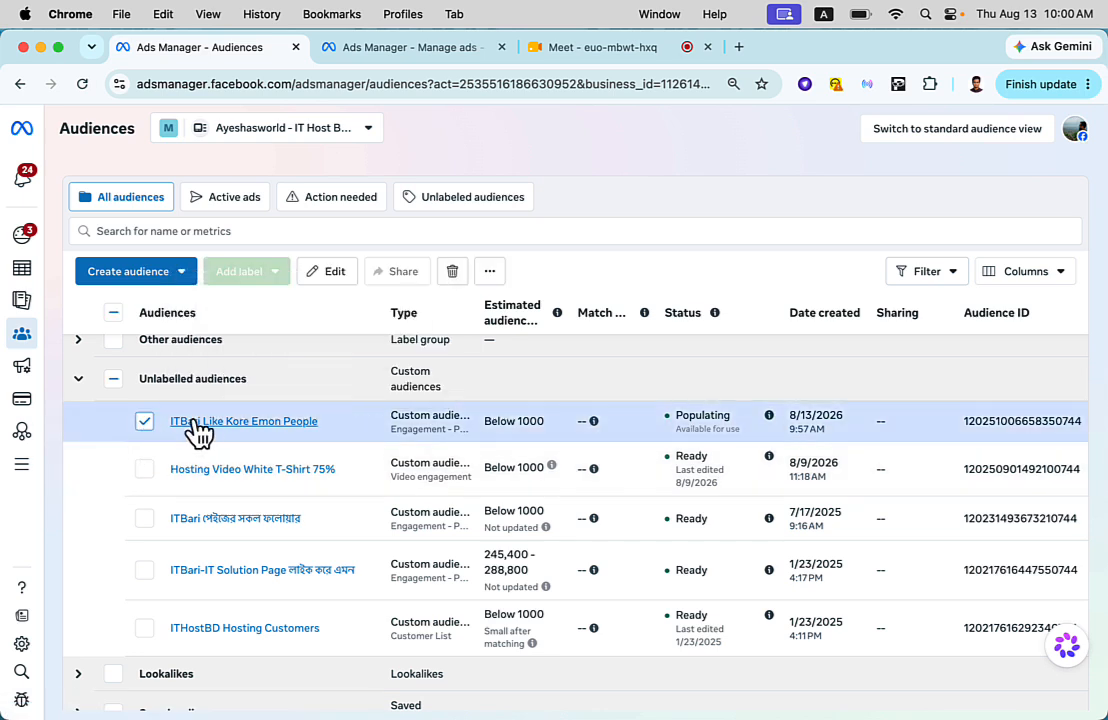
mouse_move(218, 432)
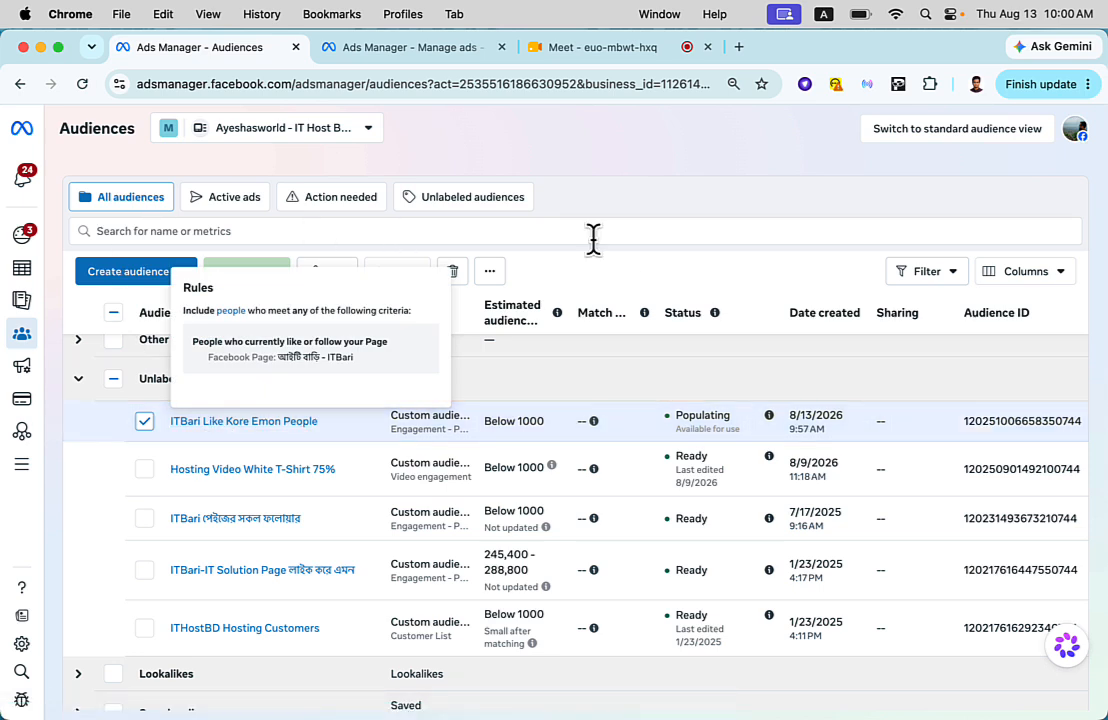
click(492, 275)
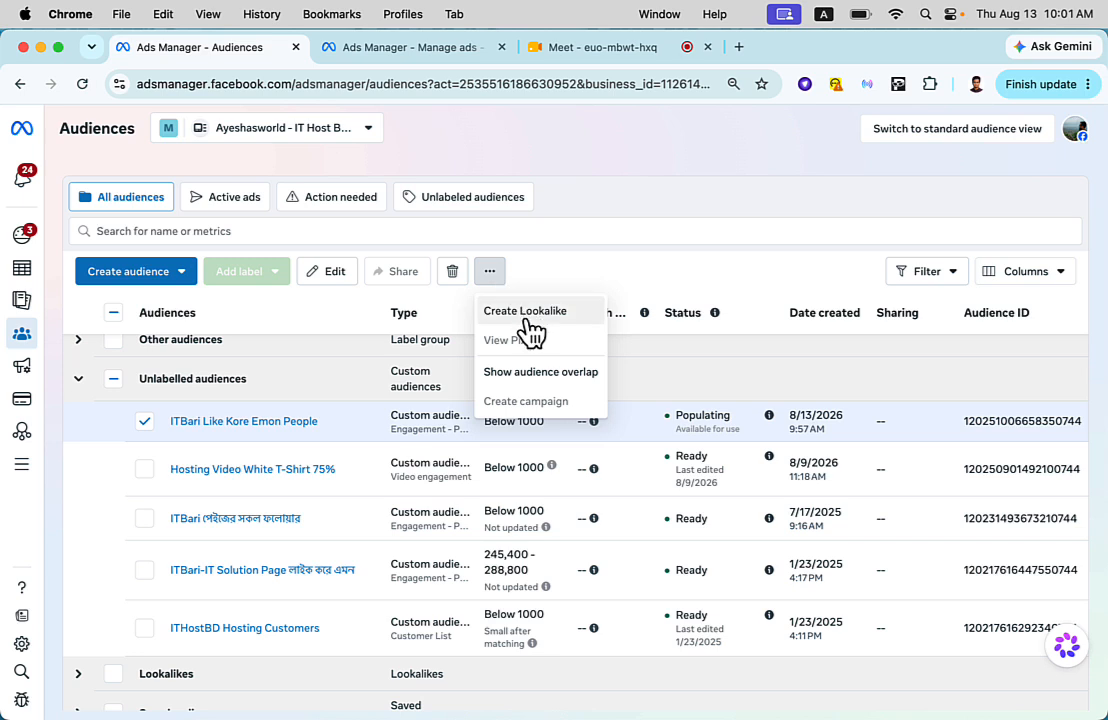
click(526, 320)
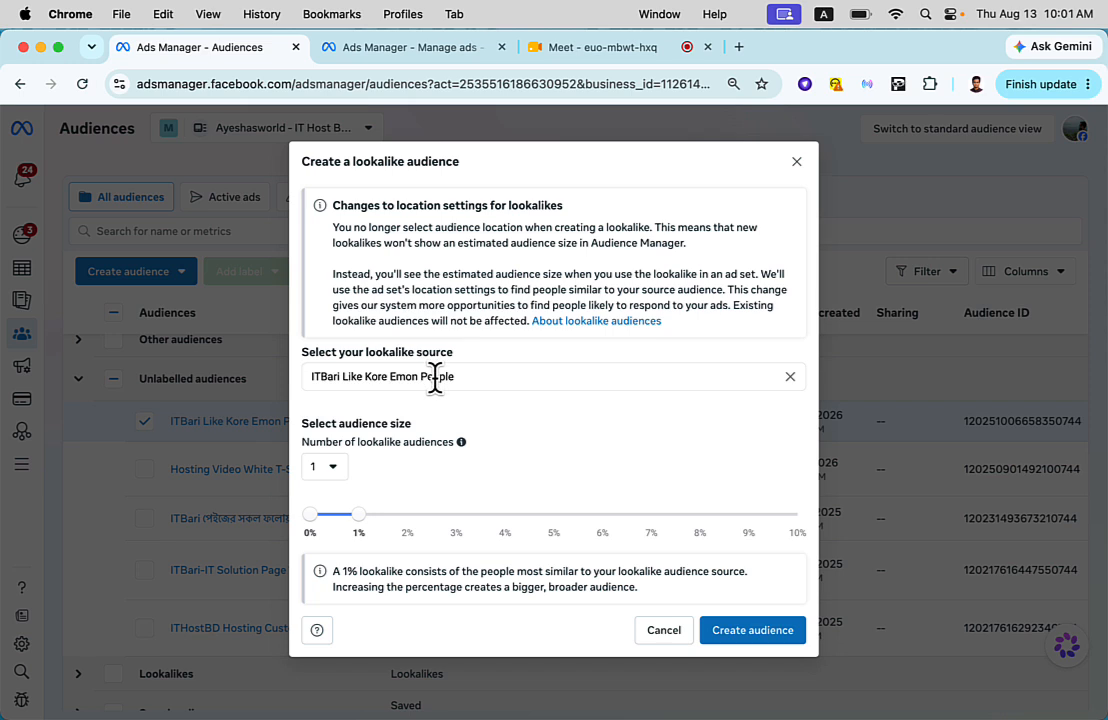
- Set the number of lookalike audiences to 1 at 1% size and create the lookalike from ITBari Like Kore Emon People
scroll(450, 422, down, 1)
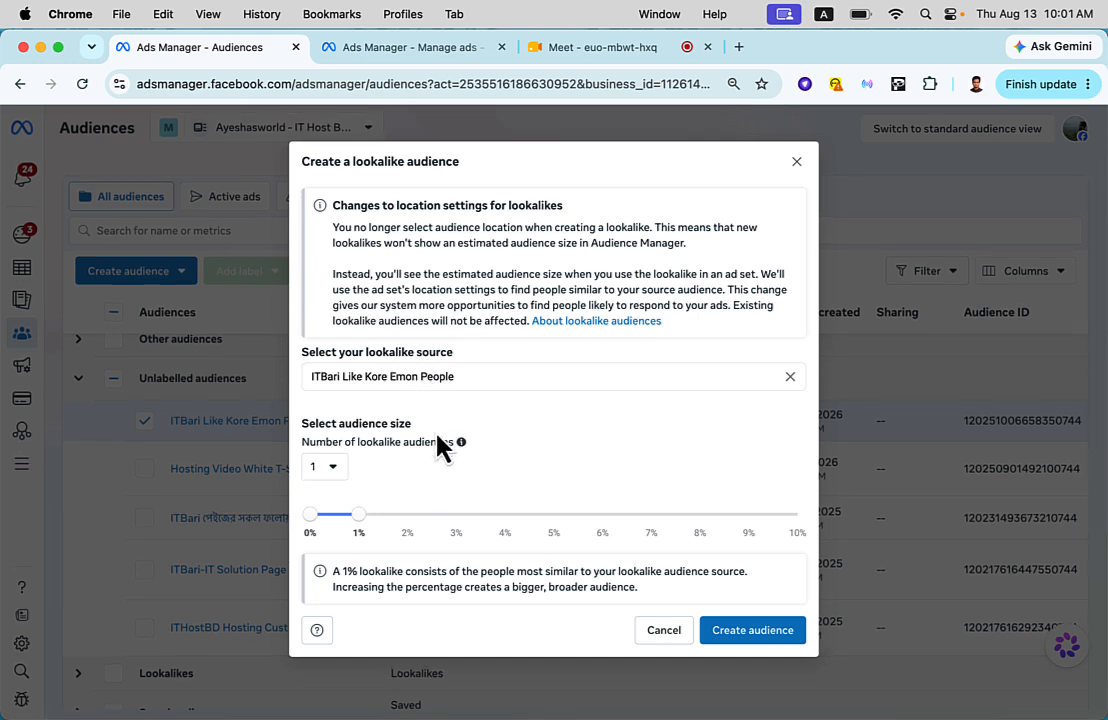
click(340, 474)
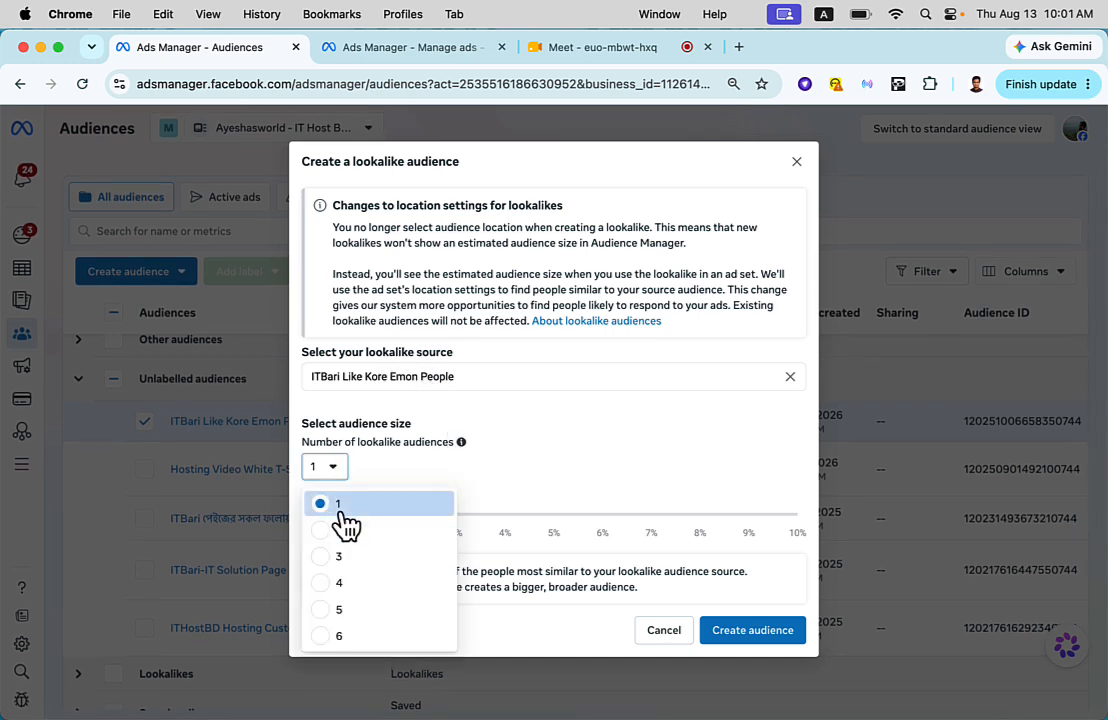
click(343, 531)
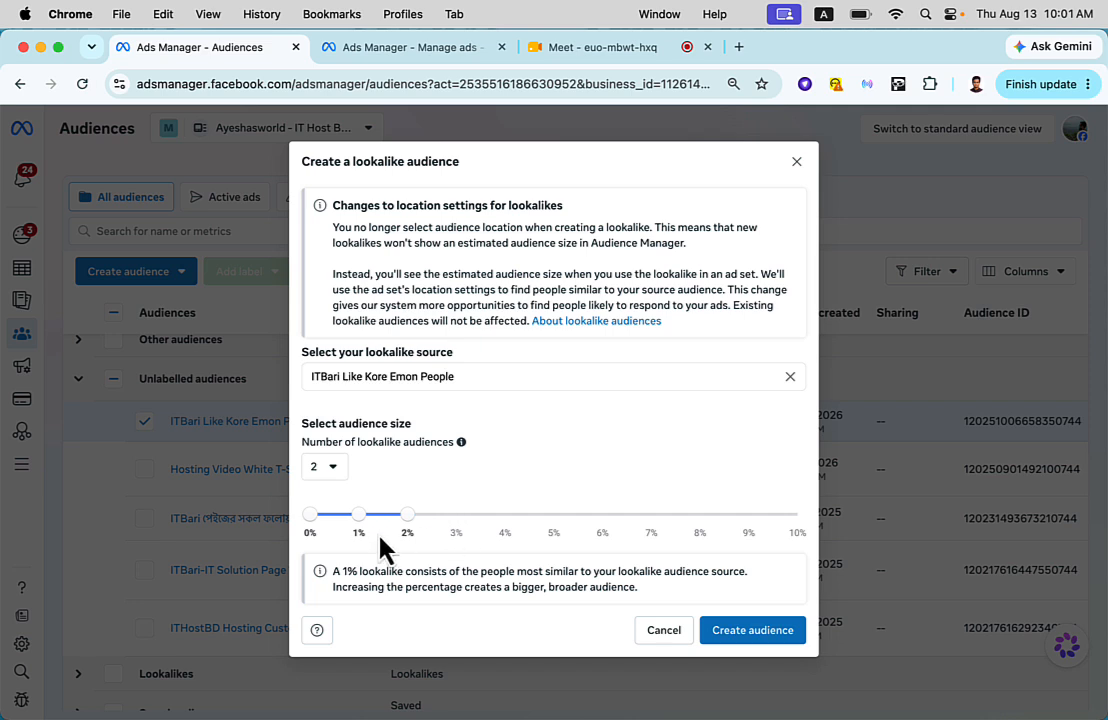
click(340, 470)
click(345, 508)
click(752, 630)
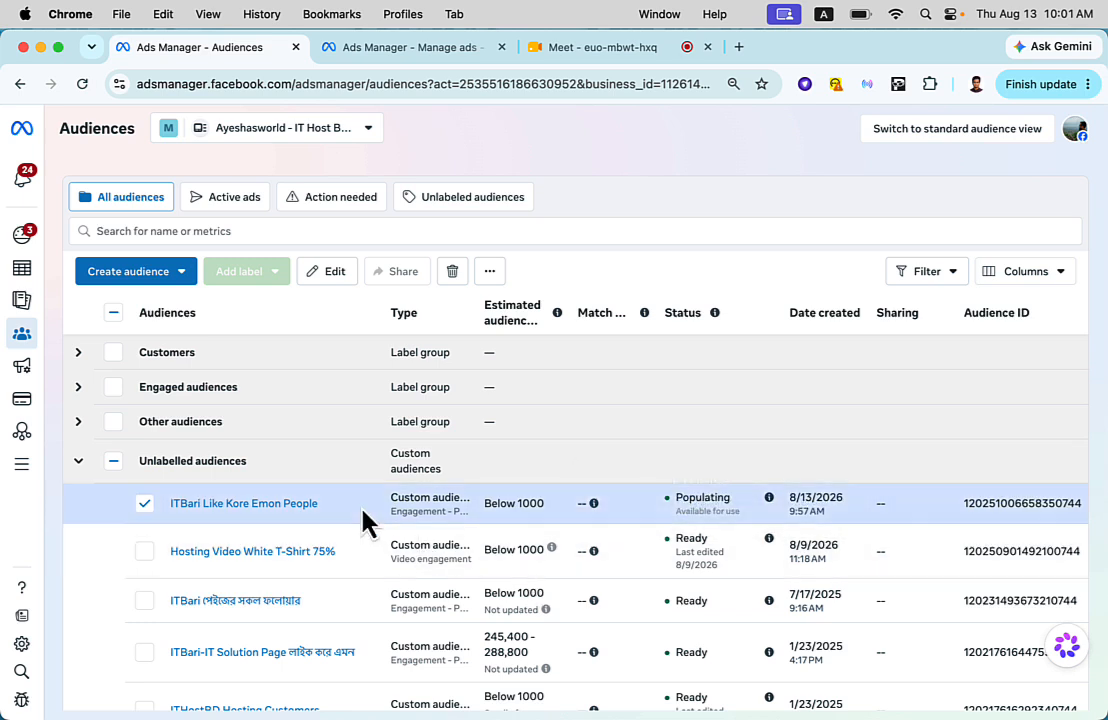
scroll(363, 520, down, 1)
scroll(362, 510, down, 5)
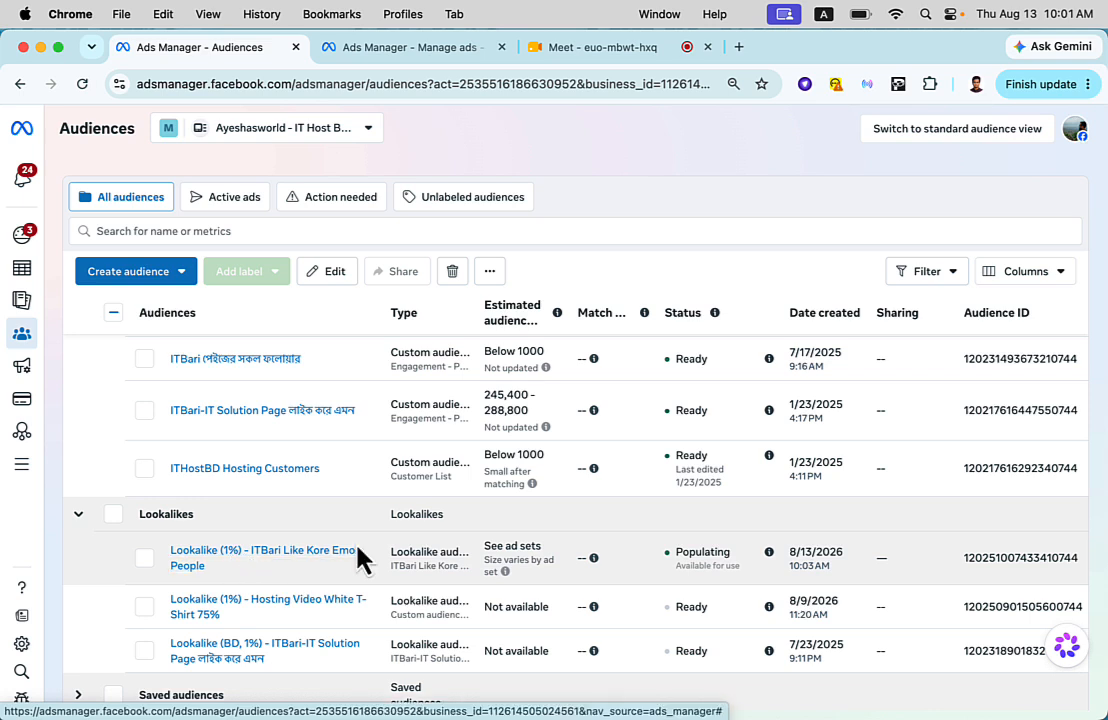
- Return to the New Sales Ad Set and include Lookalike (1%) - ITBari Like Kore Emon People in its custom audiences
click(445, 50)
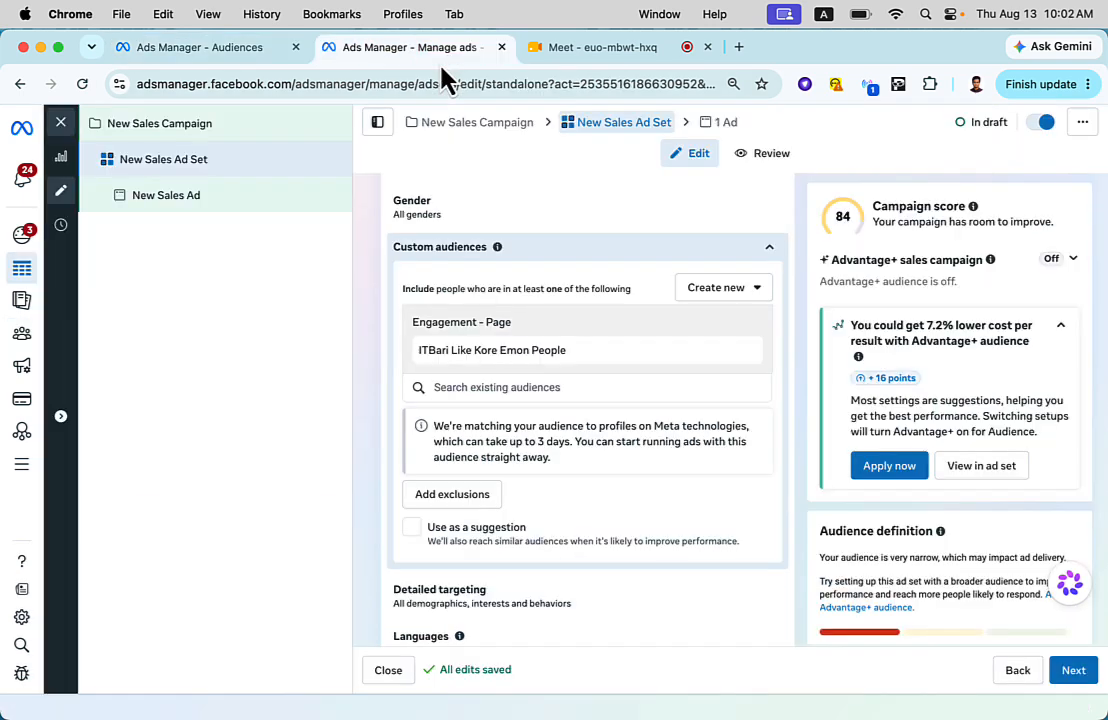
click(466, 385)
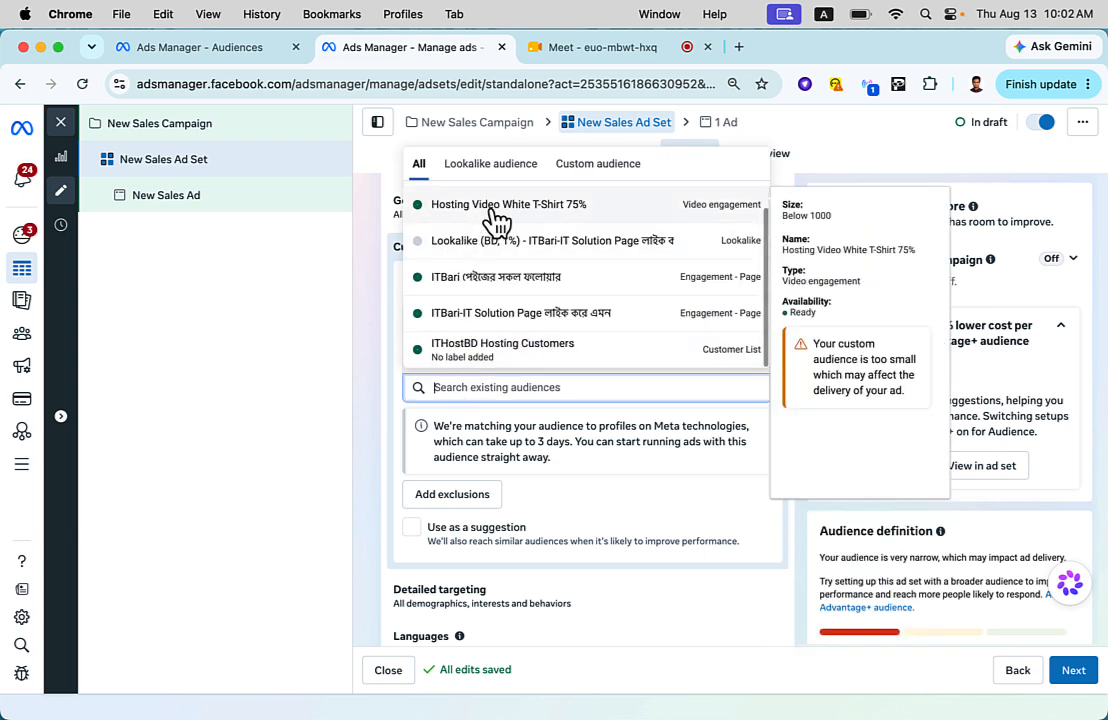
click(512, 168)
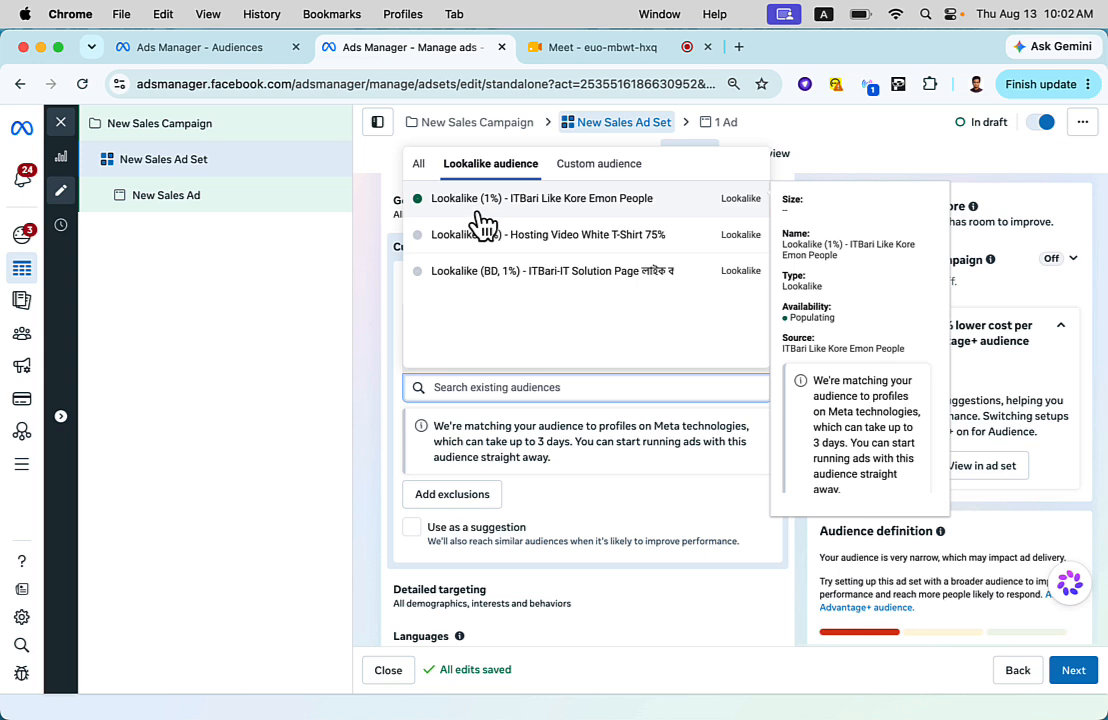
click(600, 213)
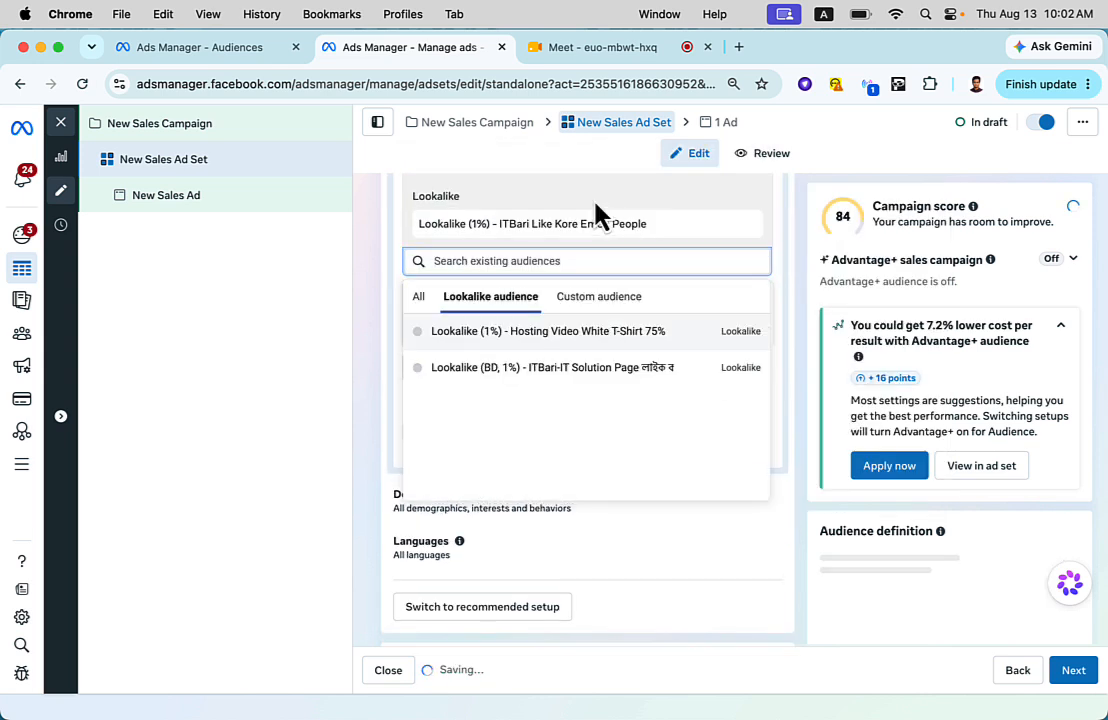
click(378, 307)
- Turn off Use as a suggestion for the ad set's custom audiences
scroll(513, 386, down, 1)
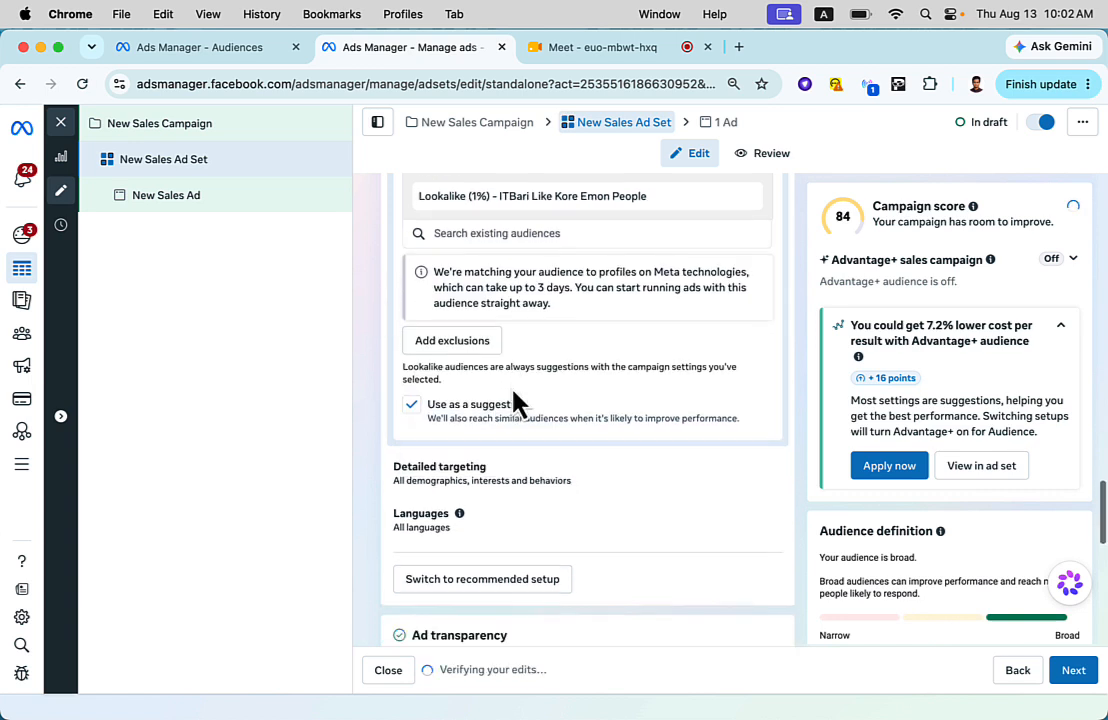
scroll(514, 389, up, 2)
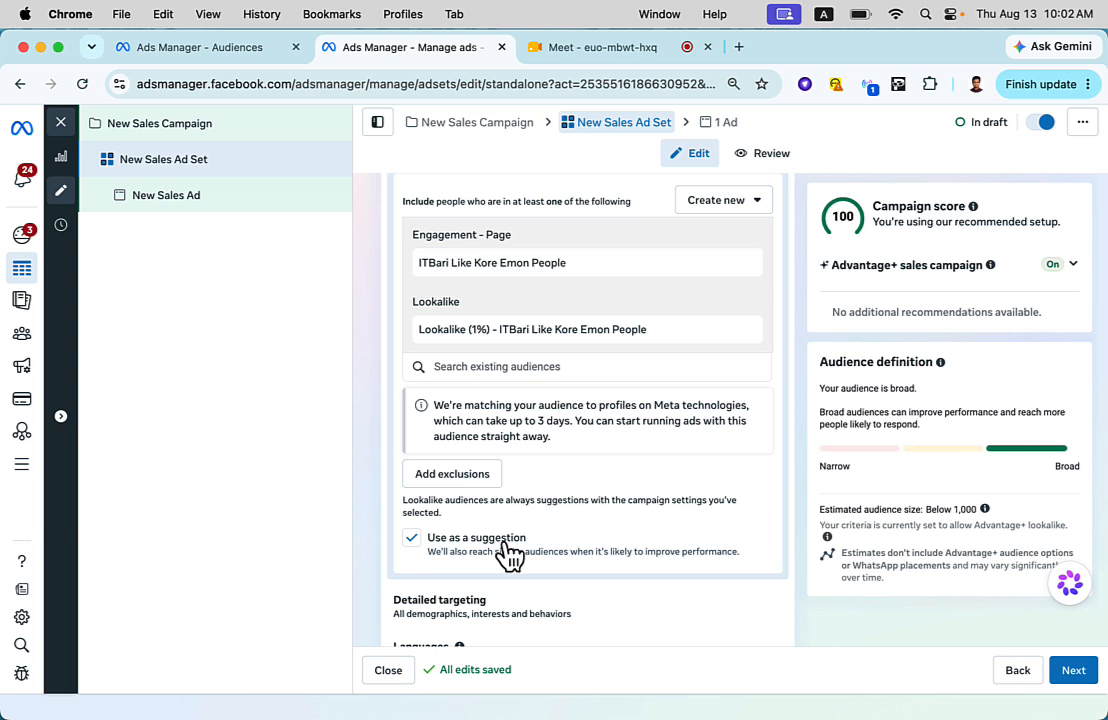
click(413, 539)
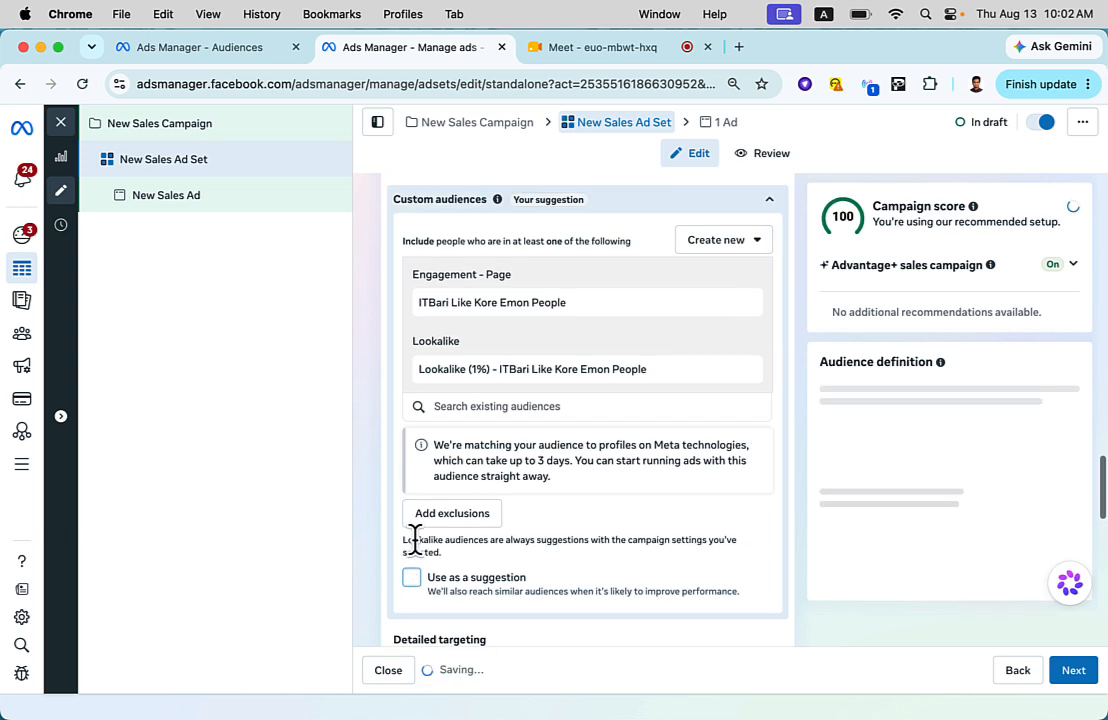
scroll(376, 576, down, 5)
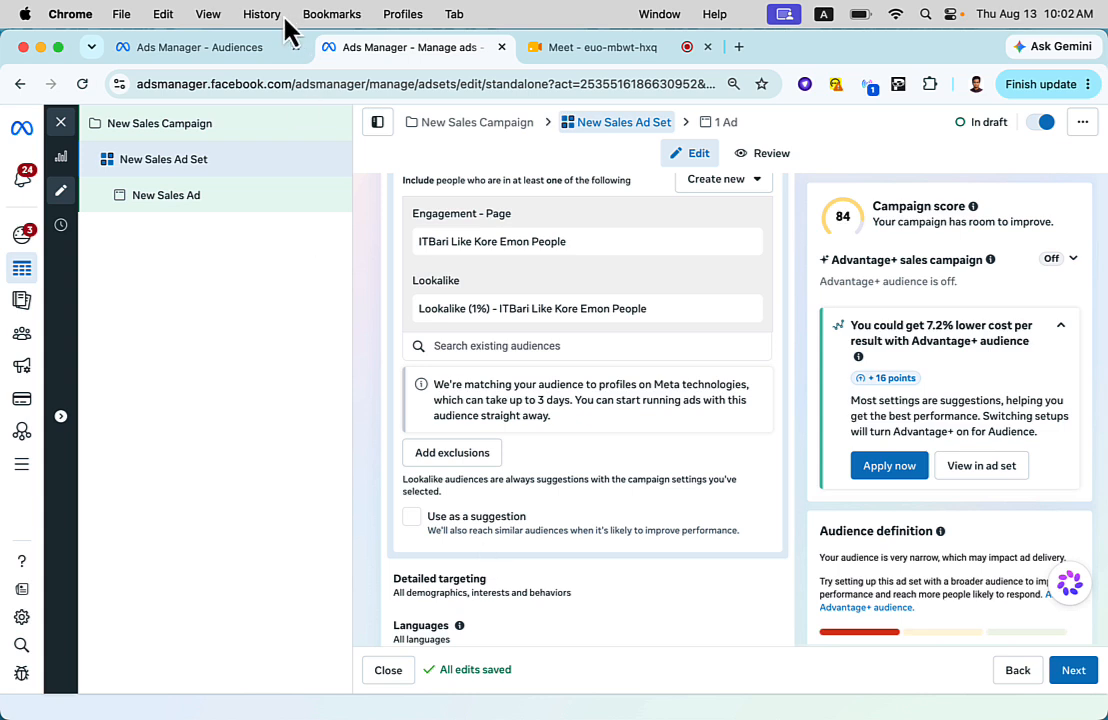
- Switch to the Audiences page and start a new custom audience with Customer list as its source
click(246, 47)
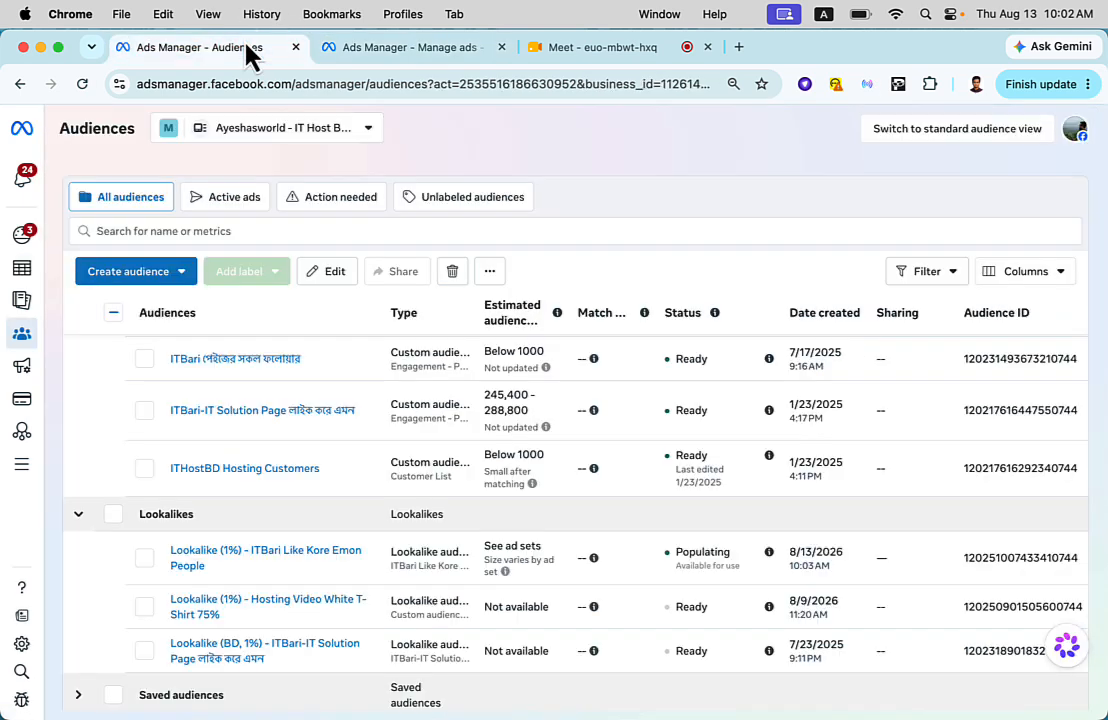
click(108, 276)
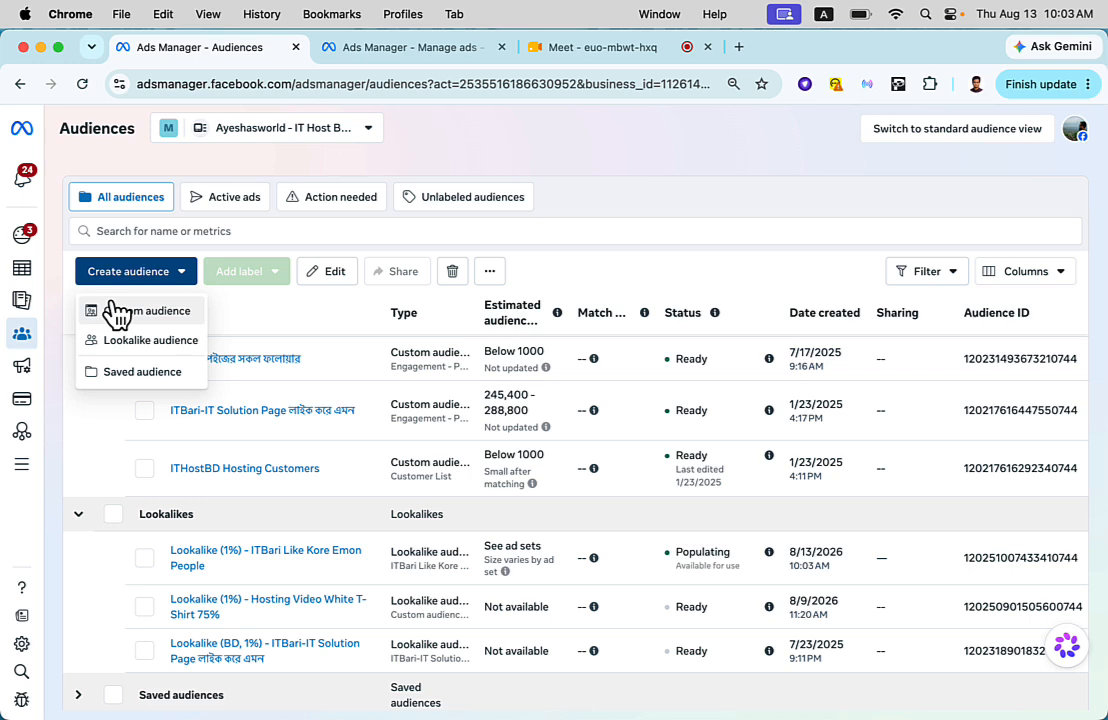
click(124, 311)
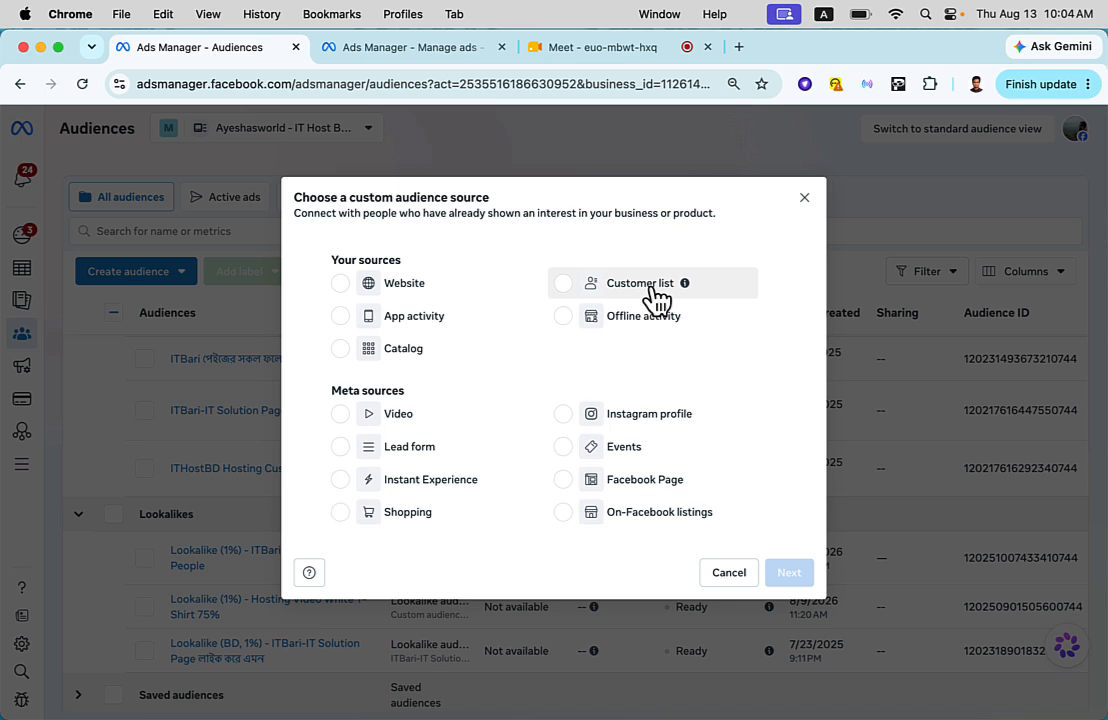
click(655, 290)
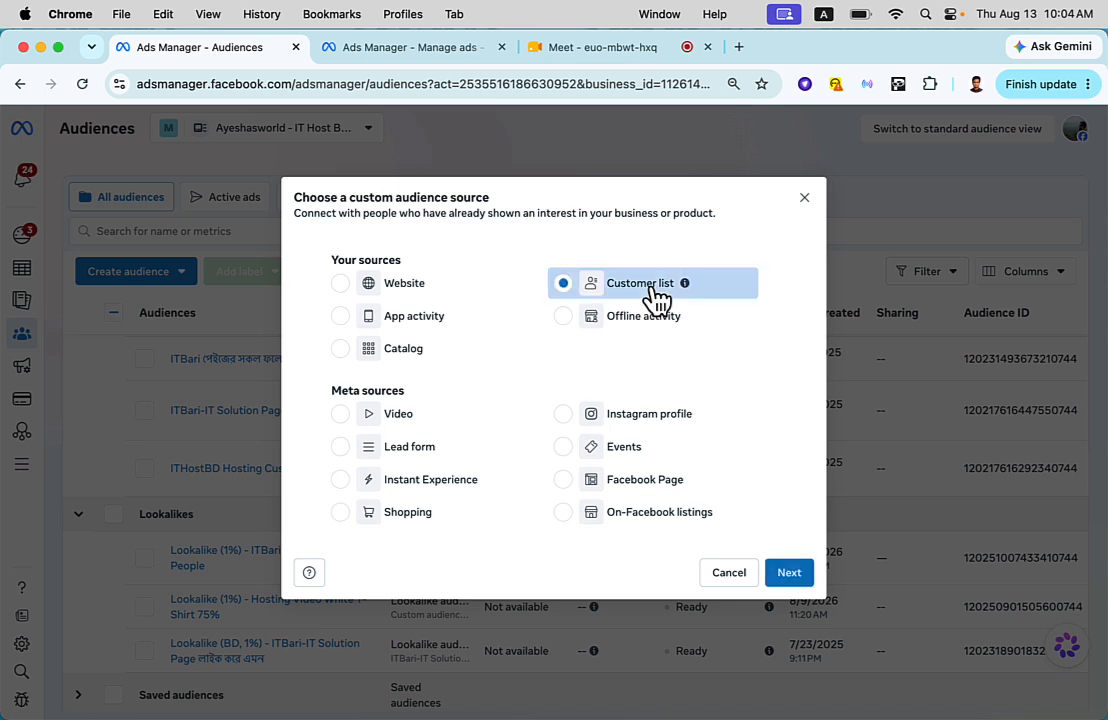
click(789, 575)
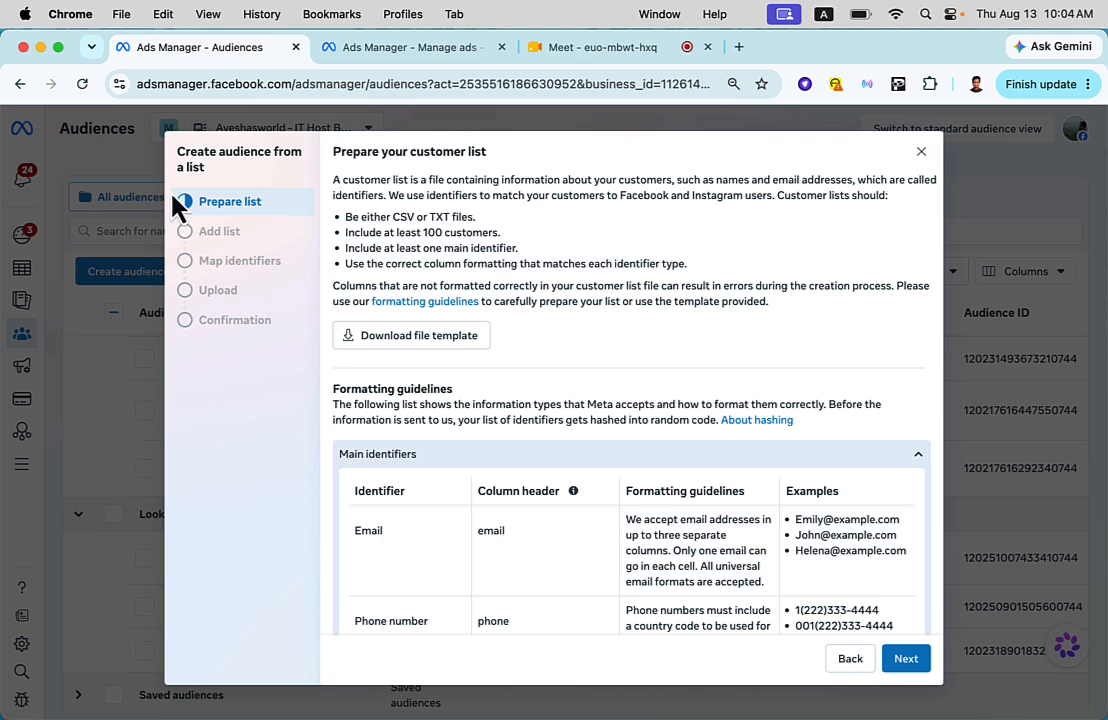
- Review the main identifier formatting guidelines for the customer list and download the file template
scroll(510, 440, down, 3)
scroll(510, 440, down, 1)
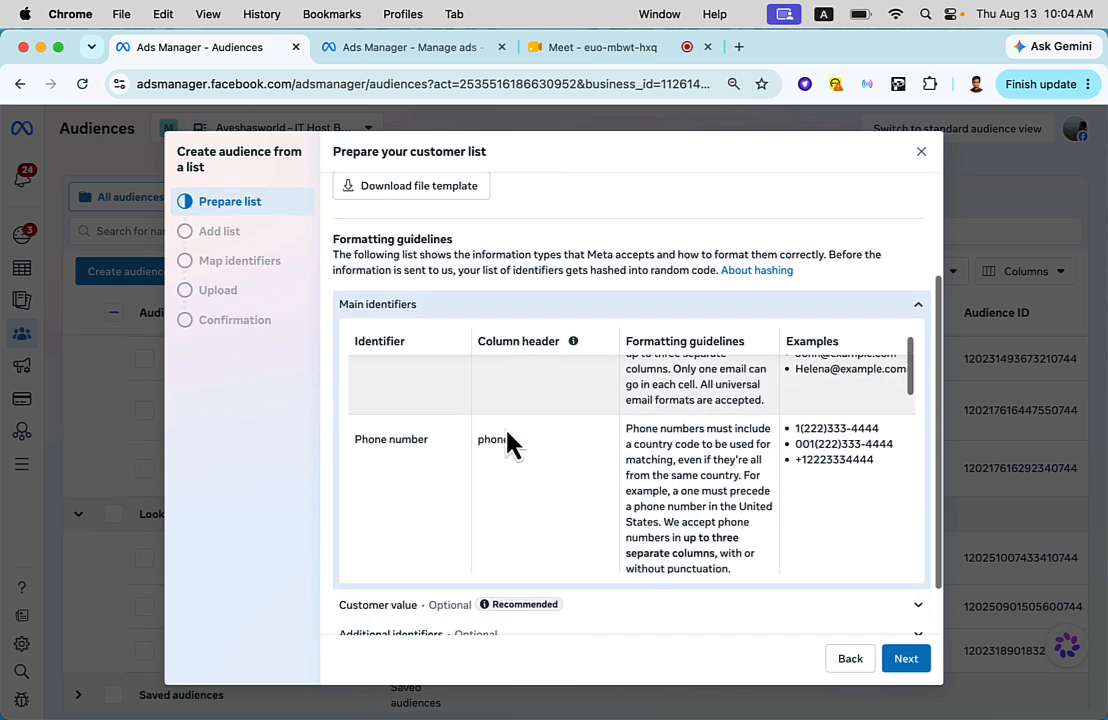
scroll(519, 507, up, 1)
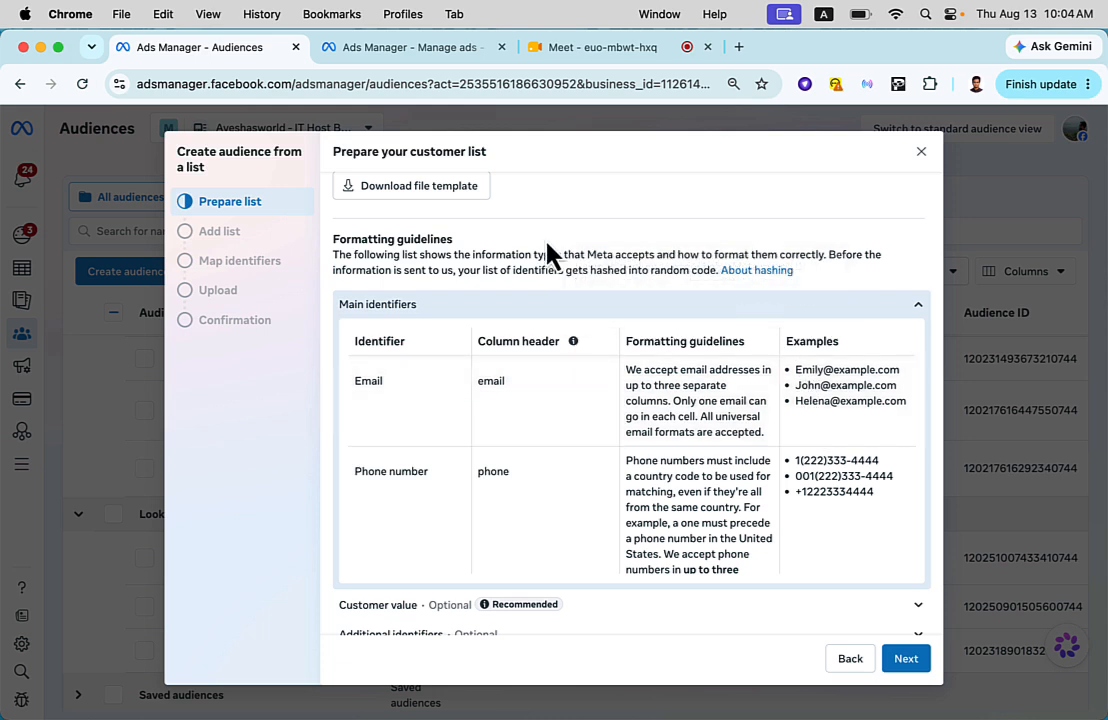
scroll(548, 257, up, 1)
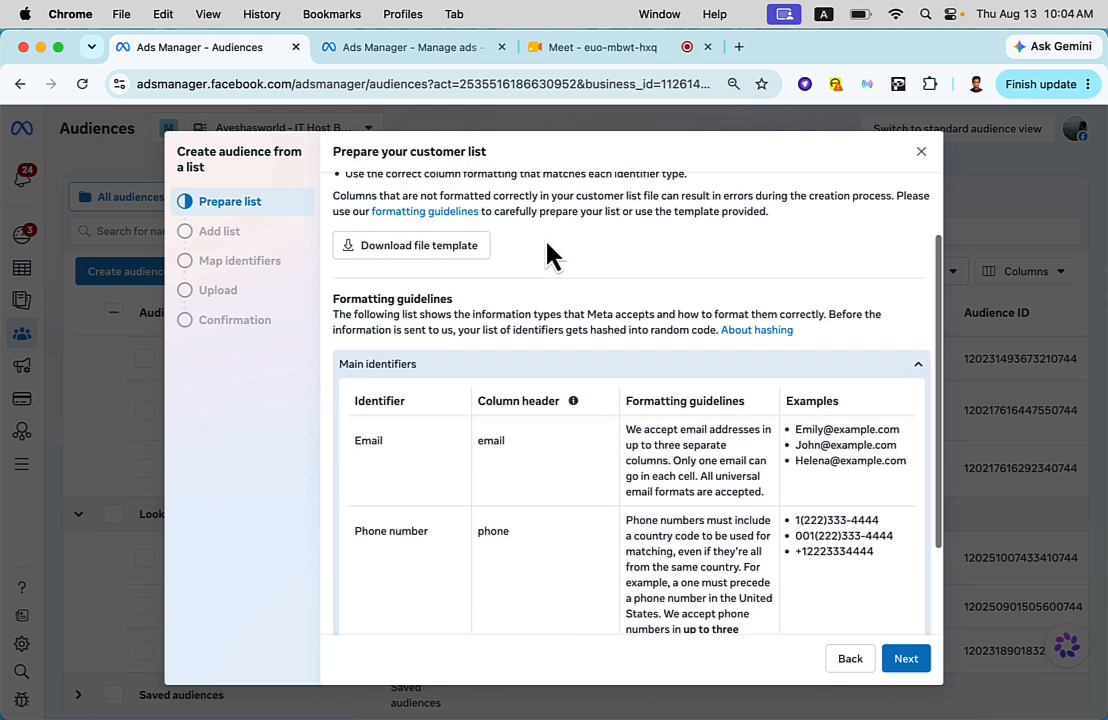
click(438, 262)
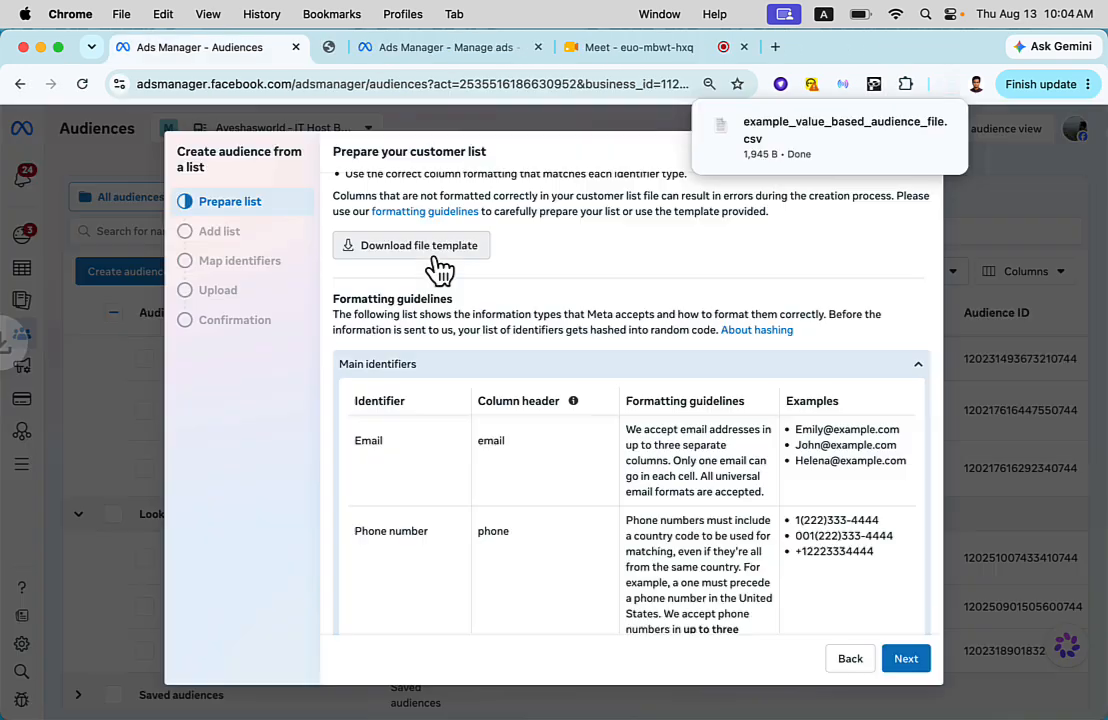
- Open the downloaded template in Numbers, examine its columns from email through value, and close the open spreadsheet windows
click(806, 150)
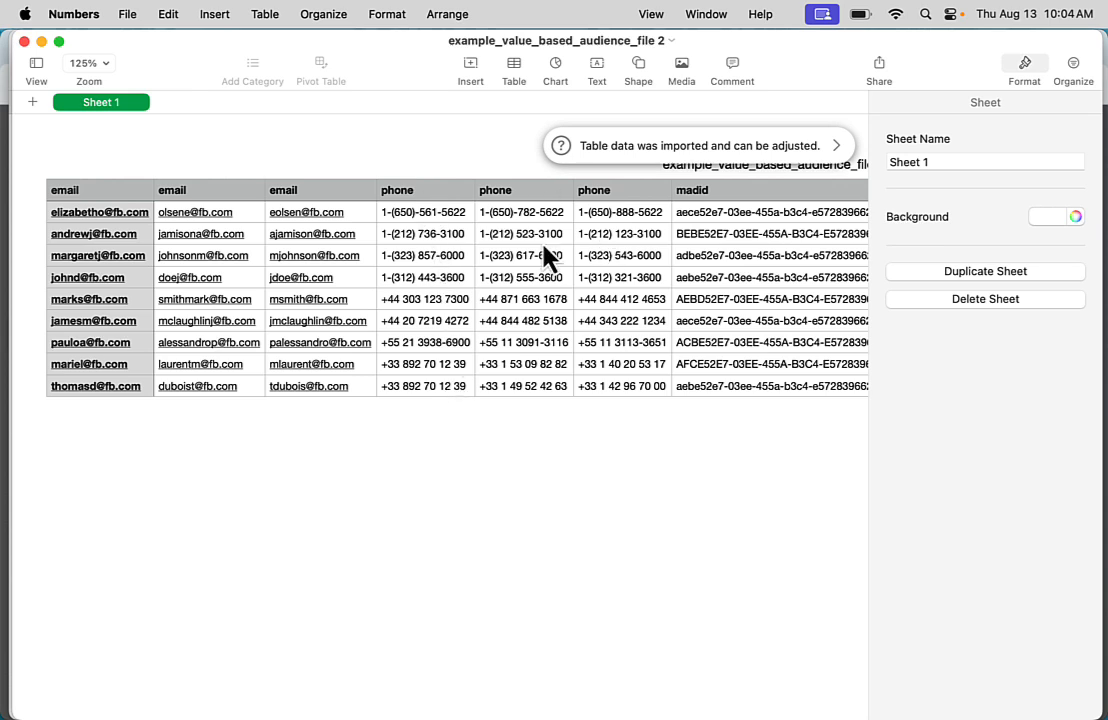
scroll(715, 232, right, 3)
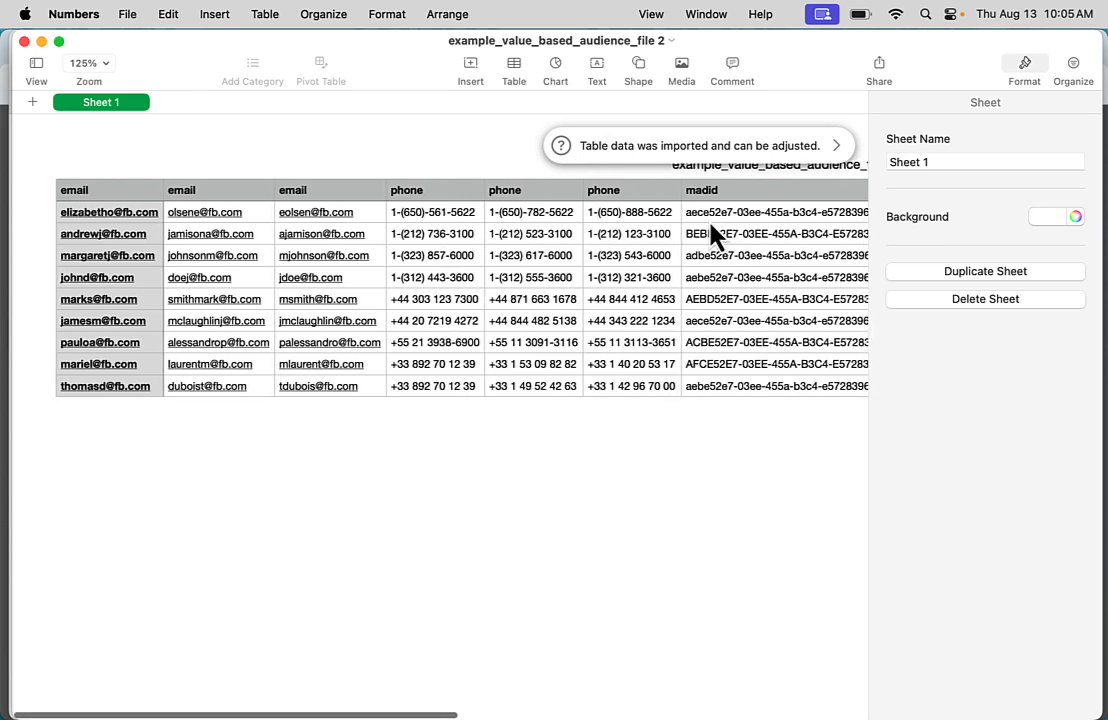
scroll(715, 232, right, 5)
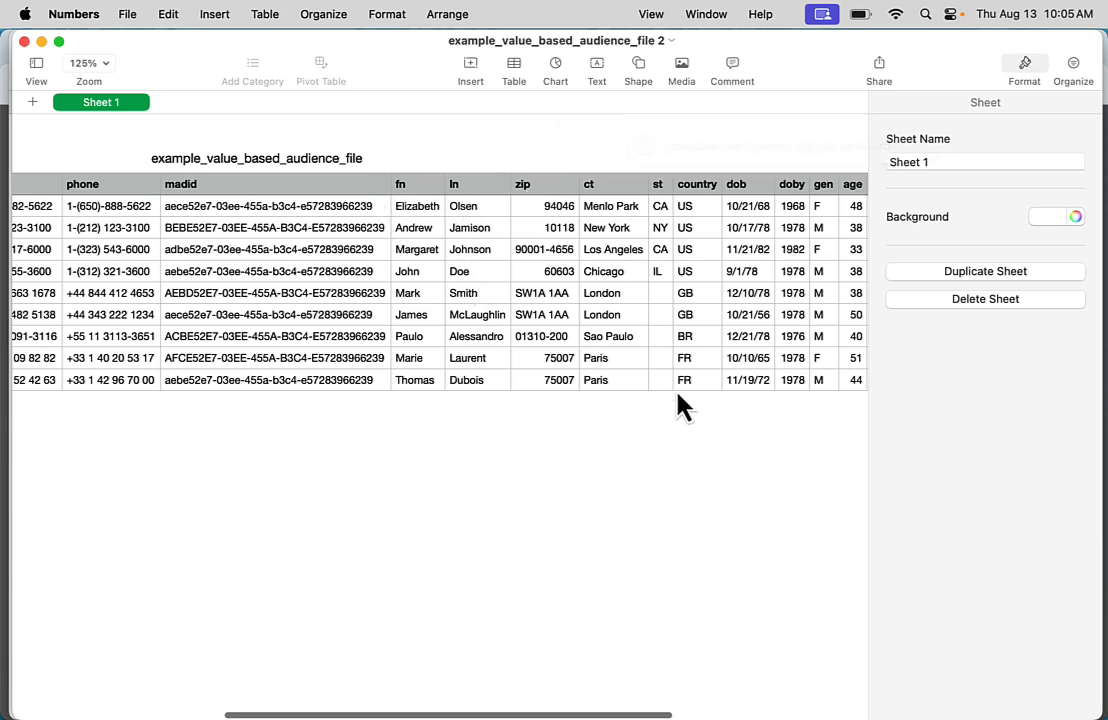
scroll(728, 355, left, 2)
scroll(728, 355, right, 8)
scroll(728, 355, left, 9)
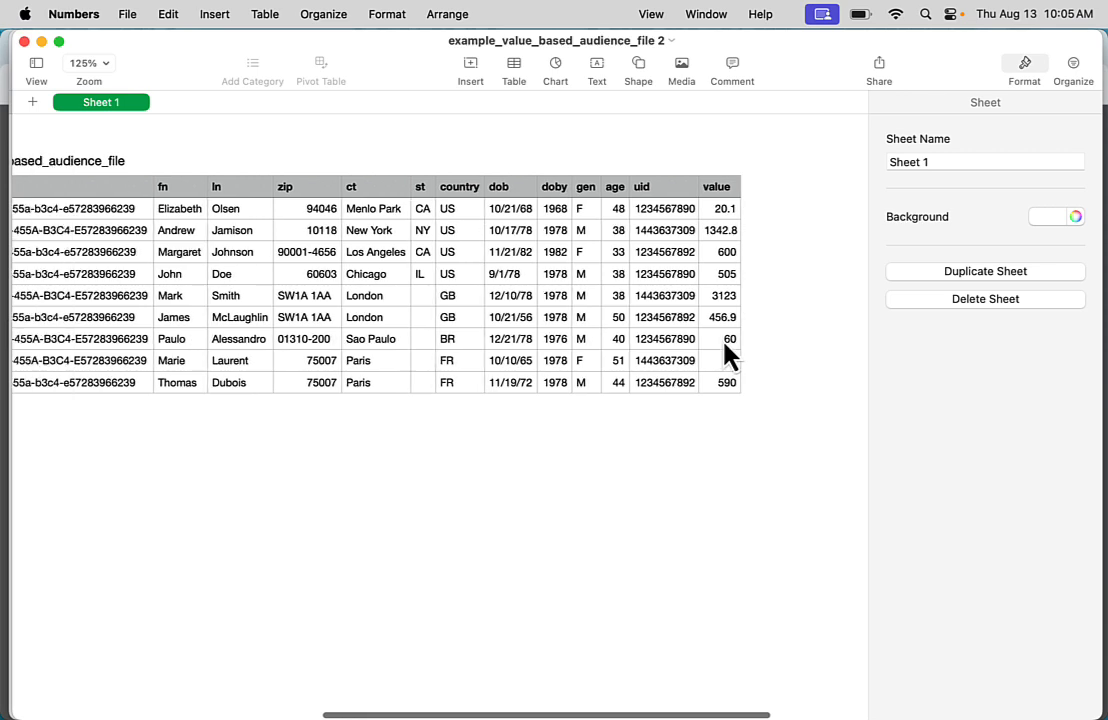
scroll(726, 350, left, 10)
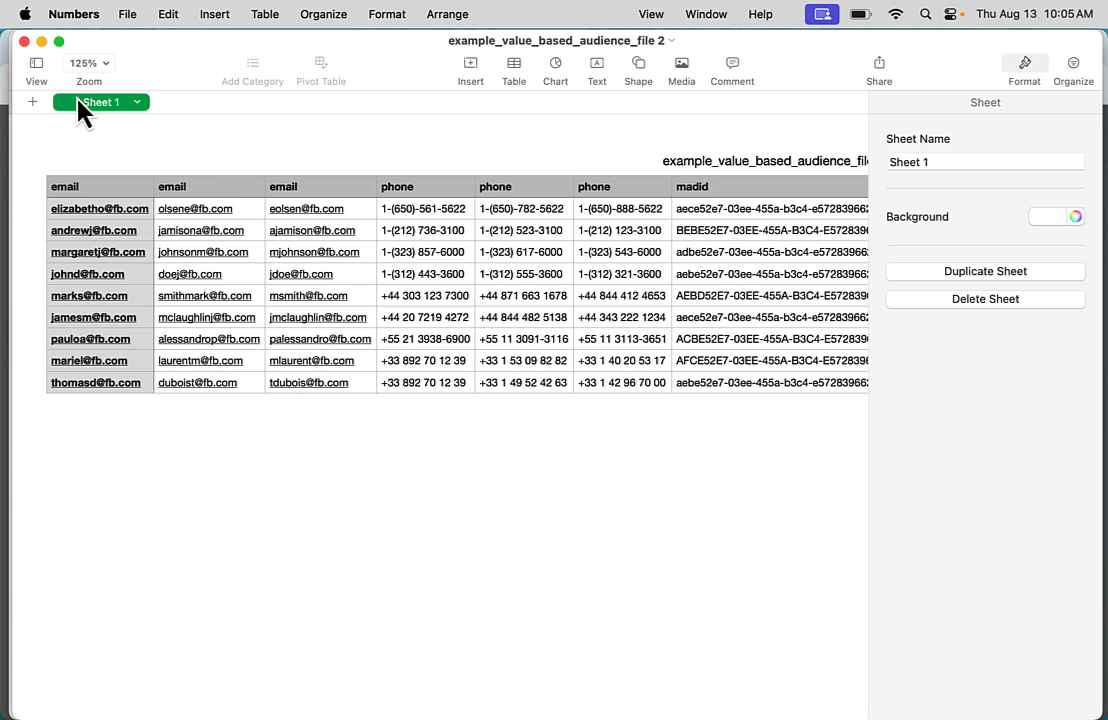
click(23, 41)
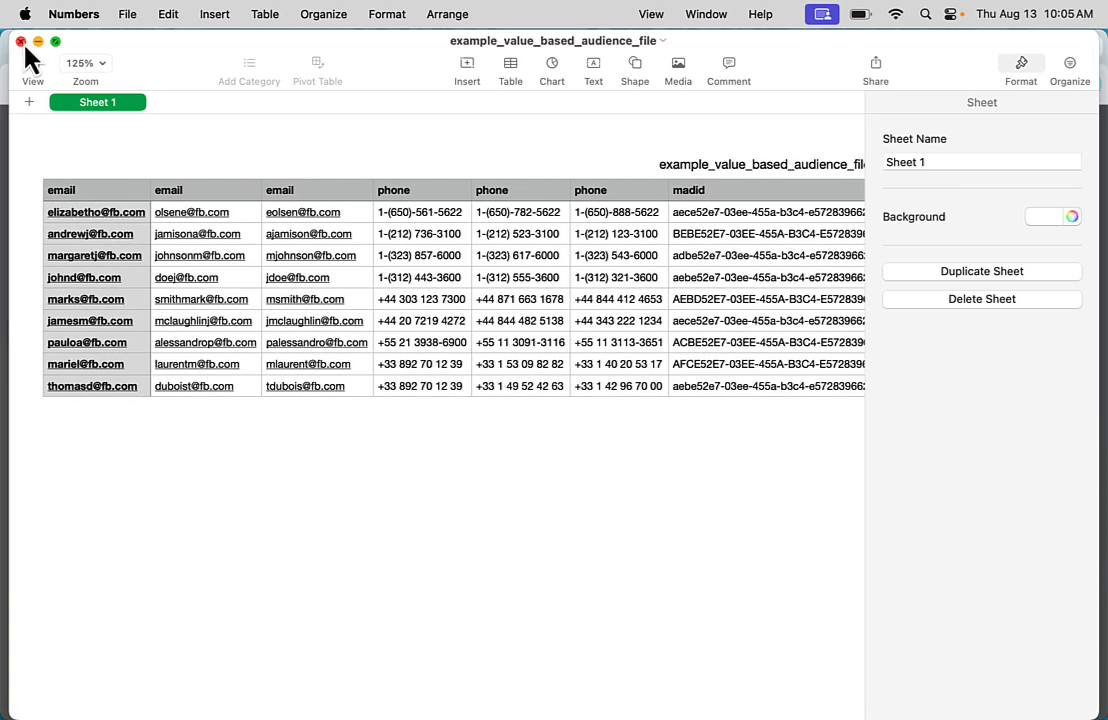
click(21, 42)
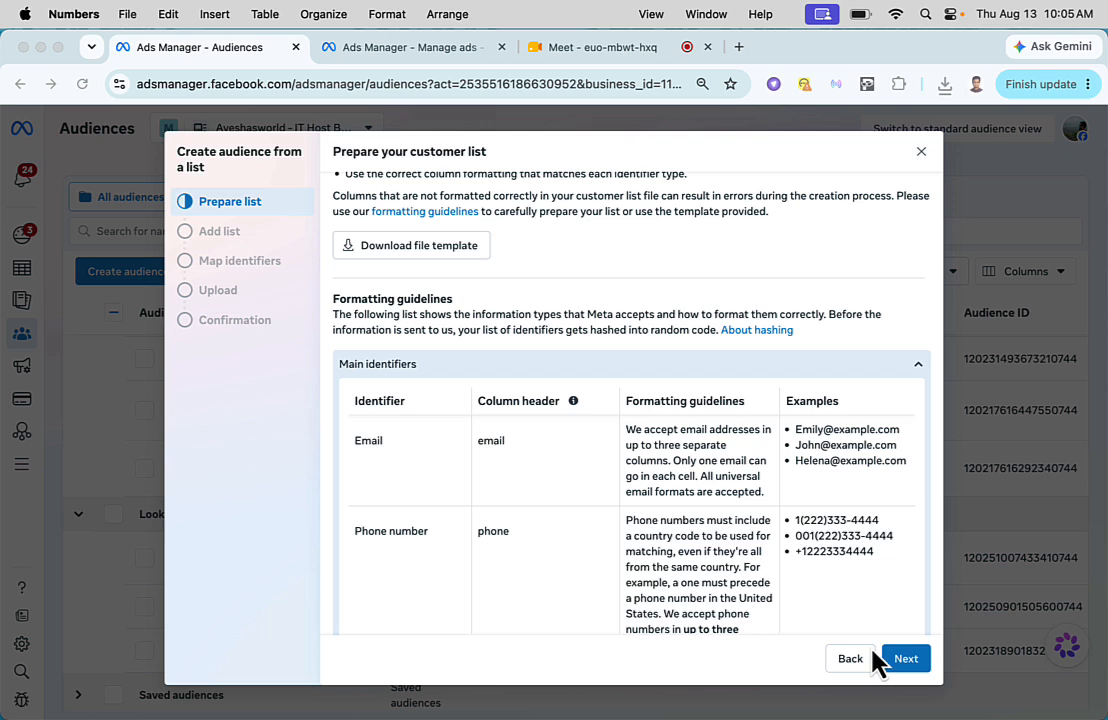
- Proceed to the Add list stage, review its audience use and file upload options, and close the customer list setup
click(905, 660)
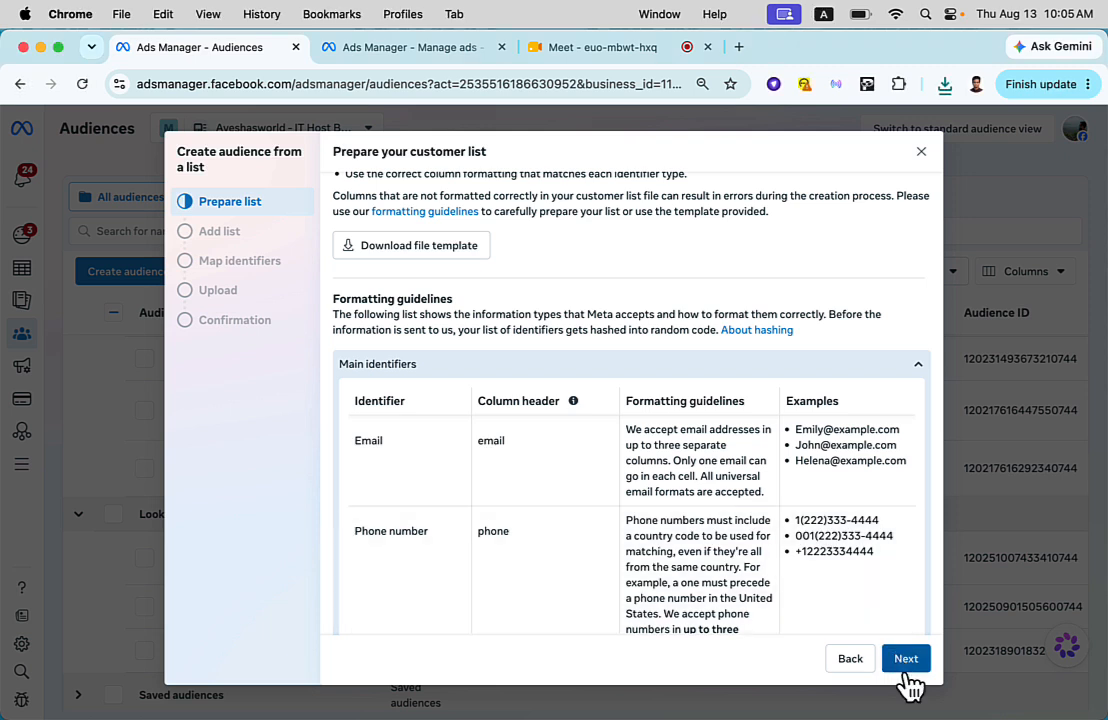
click(906, 657)
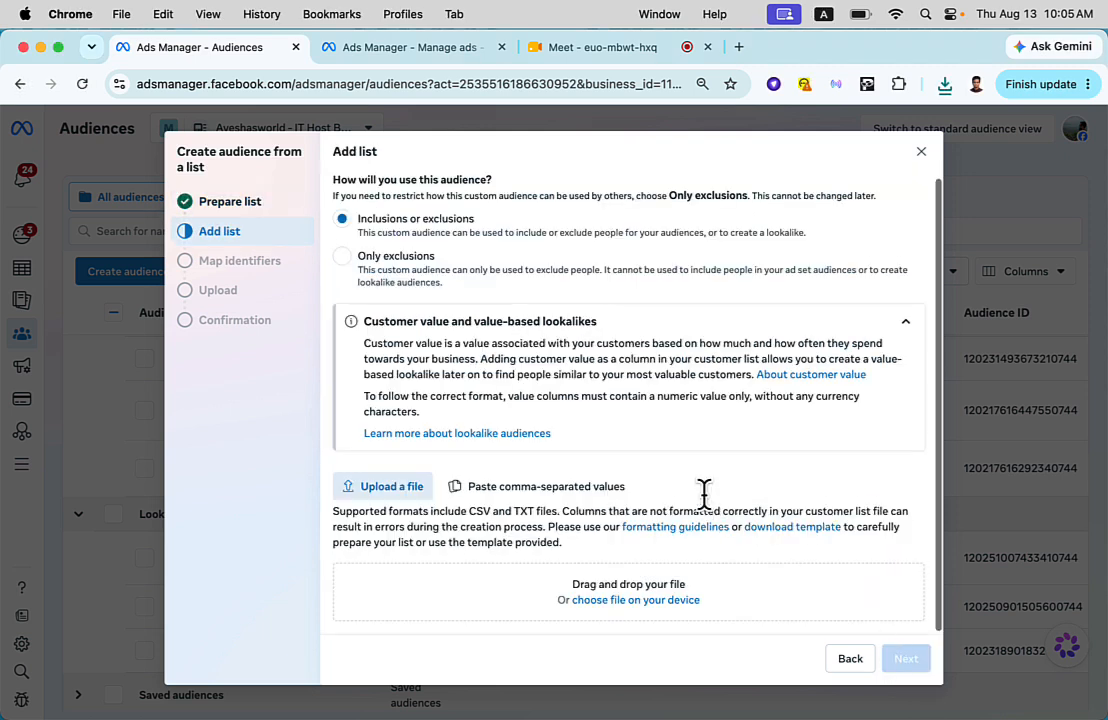
scroll(705, 495, down, 1)
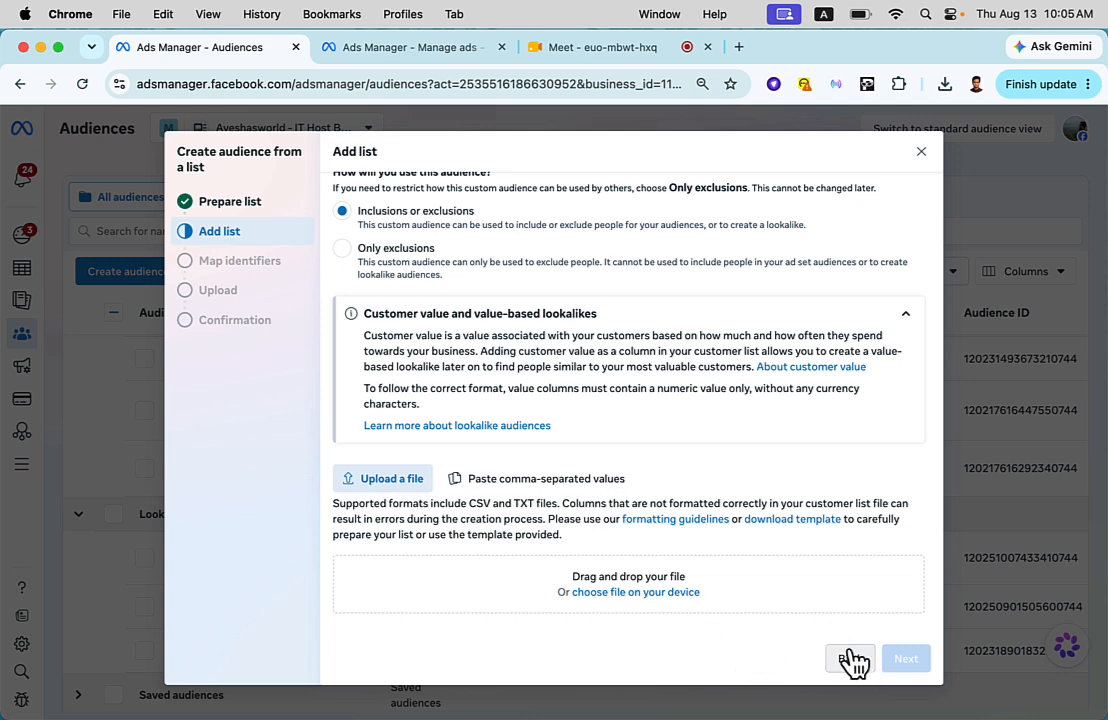
click(919, 153)
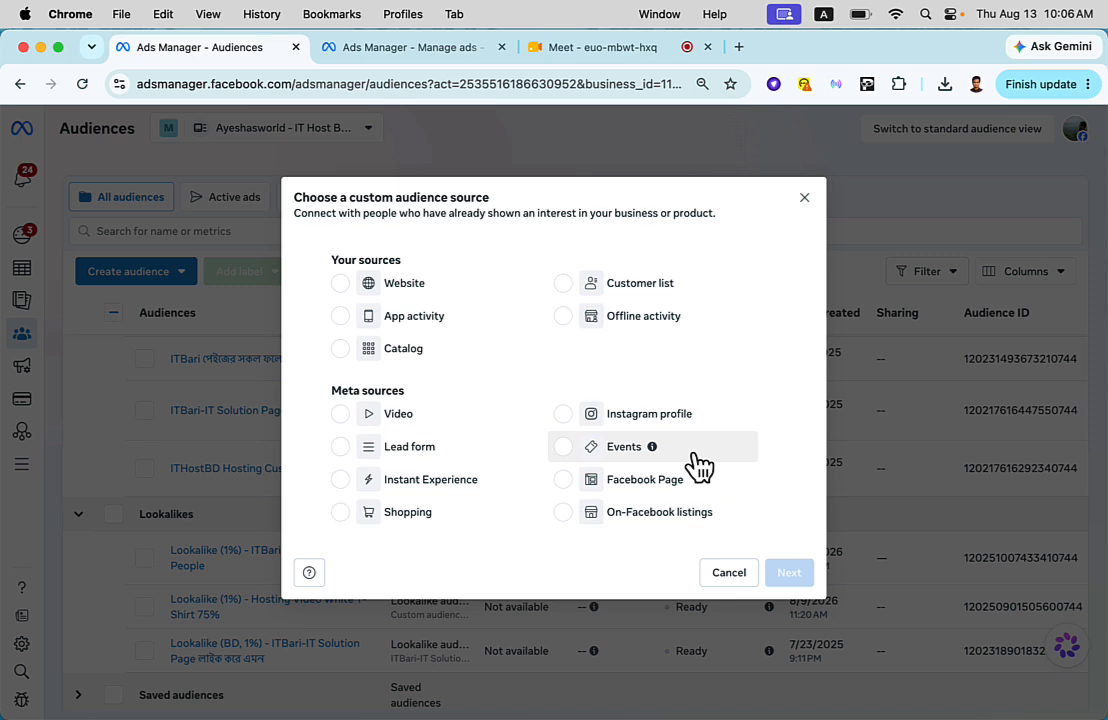
- Check the existing audiences offered in the New Sales Ad Set, and go back to the custom audience source choices
click(435, 52)
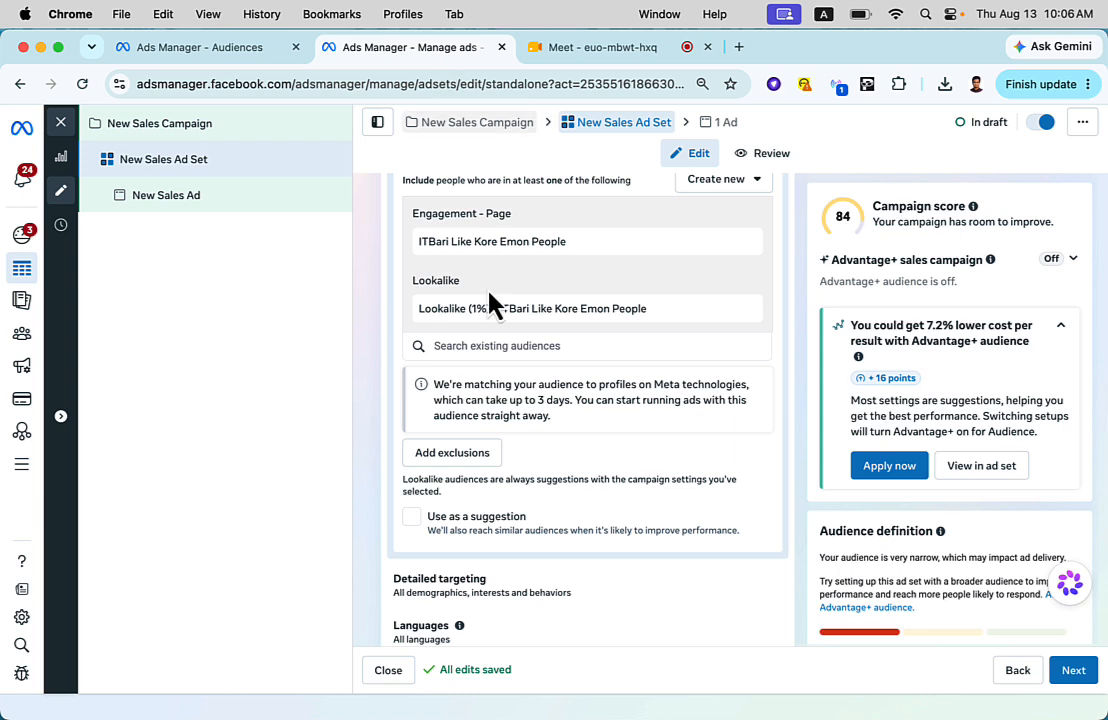
scroll(514, 360, up, 1)
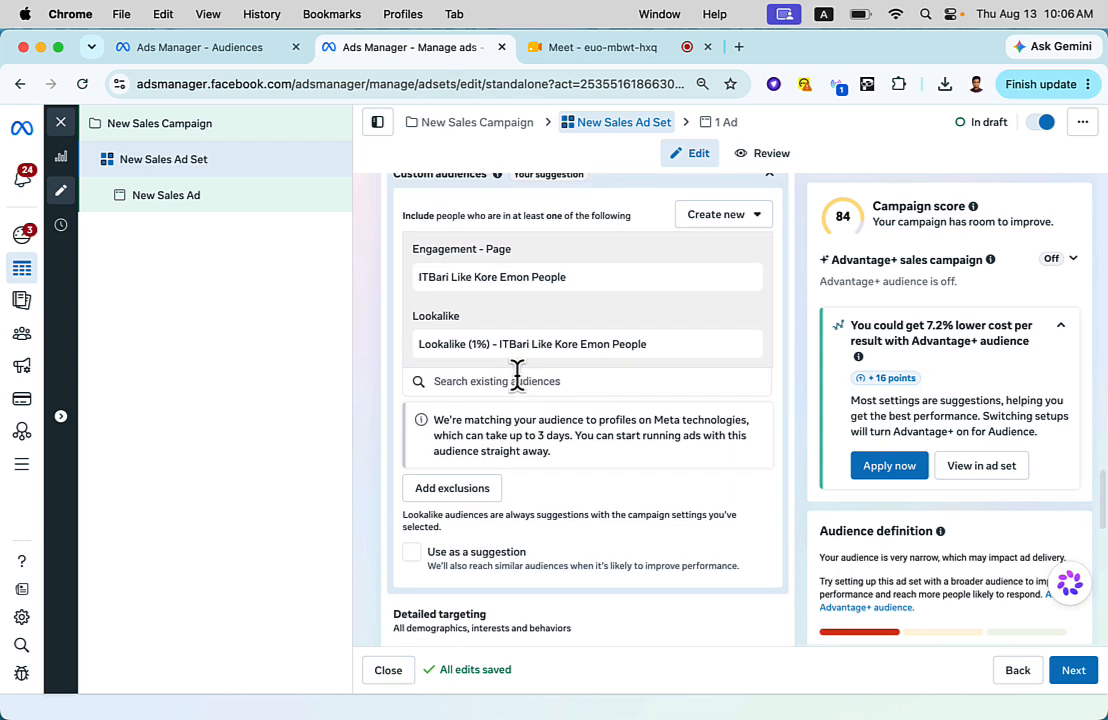
click(517, 378)
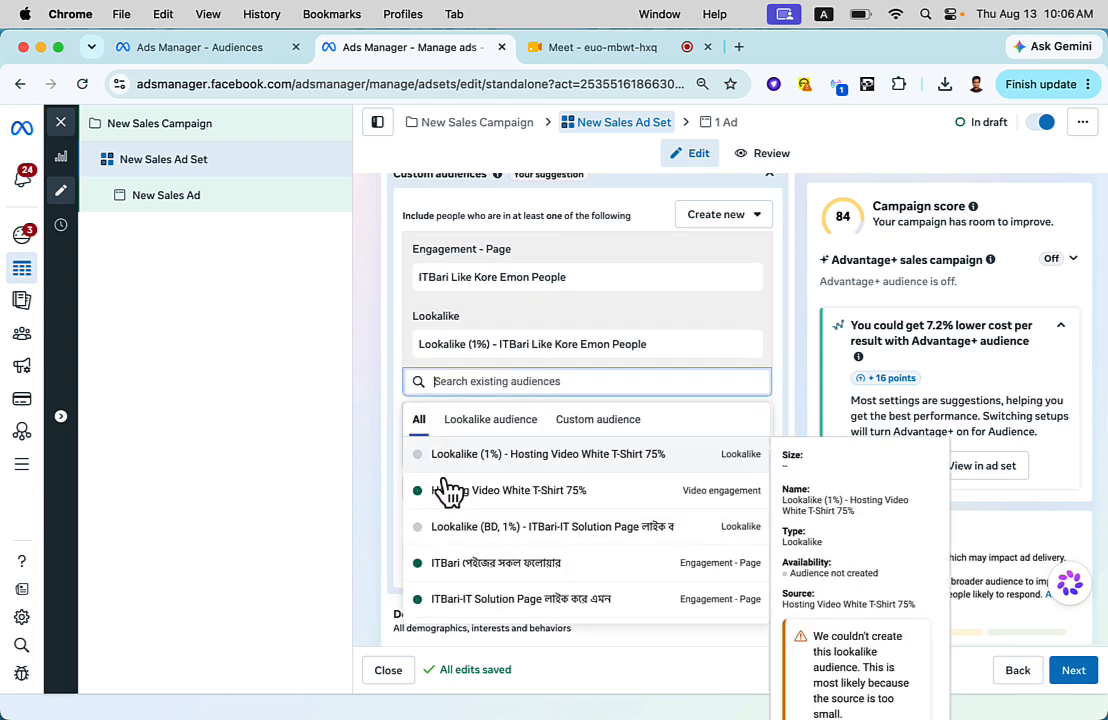
click(228, 48)
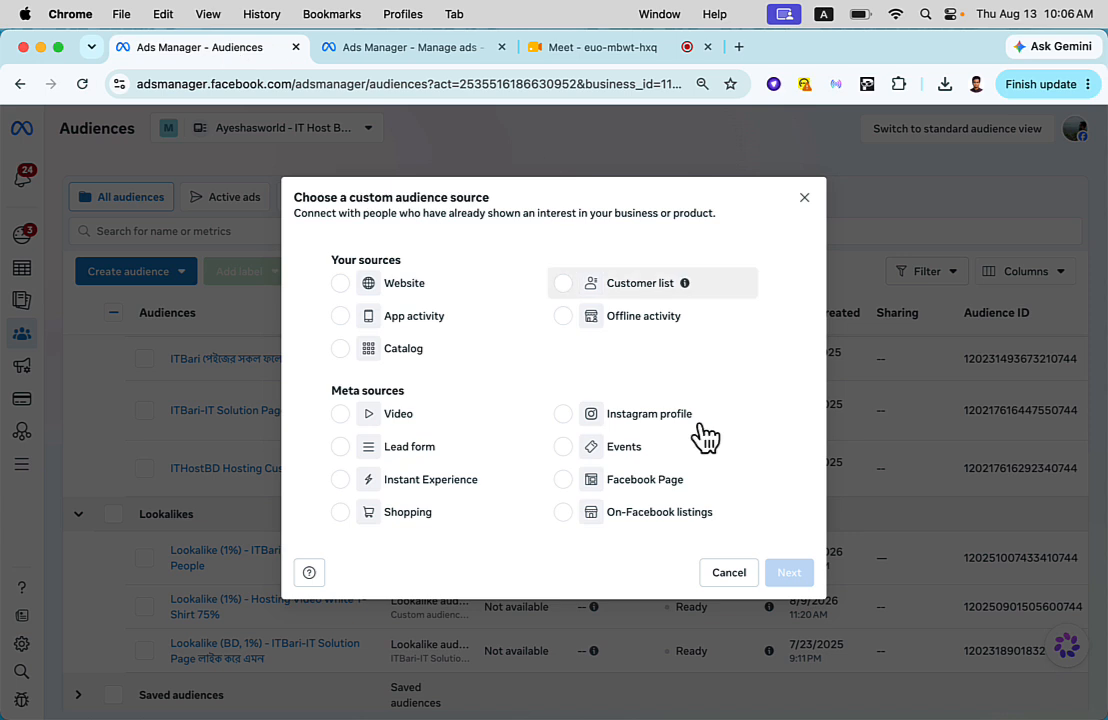
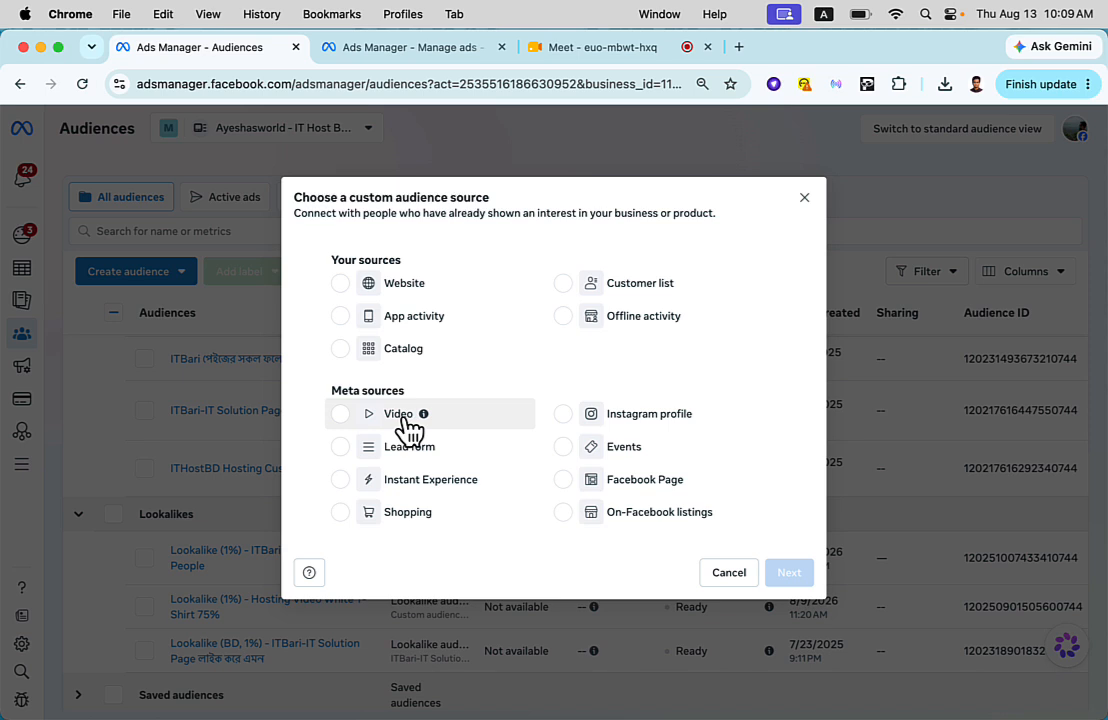
- Start a custom audience from the Video source, with engagement set to people who have viewed at least 50% of your video
click(405, 426)
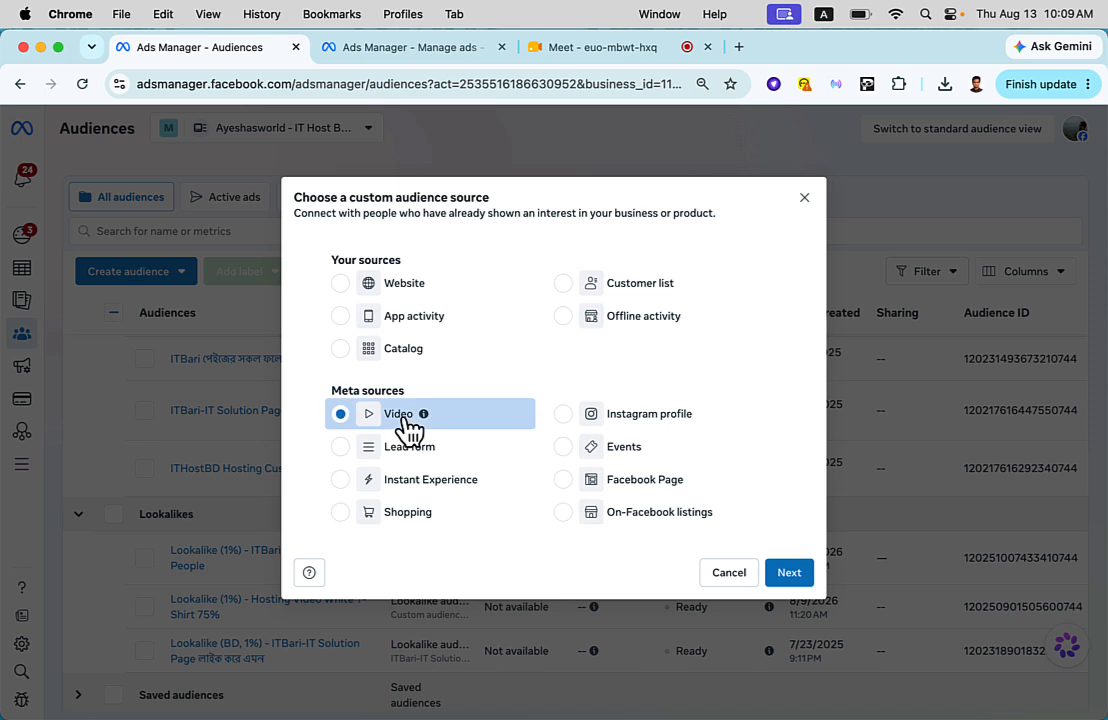
click(786, 578)
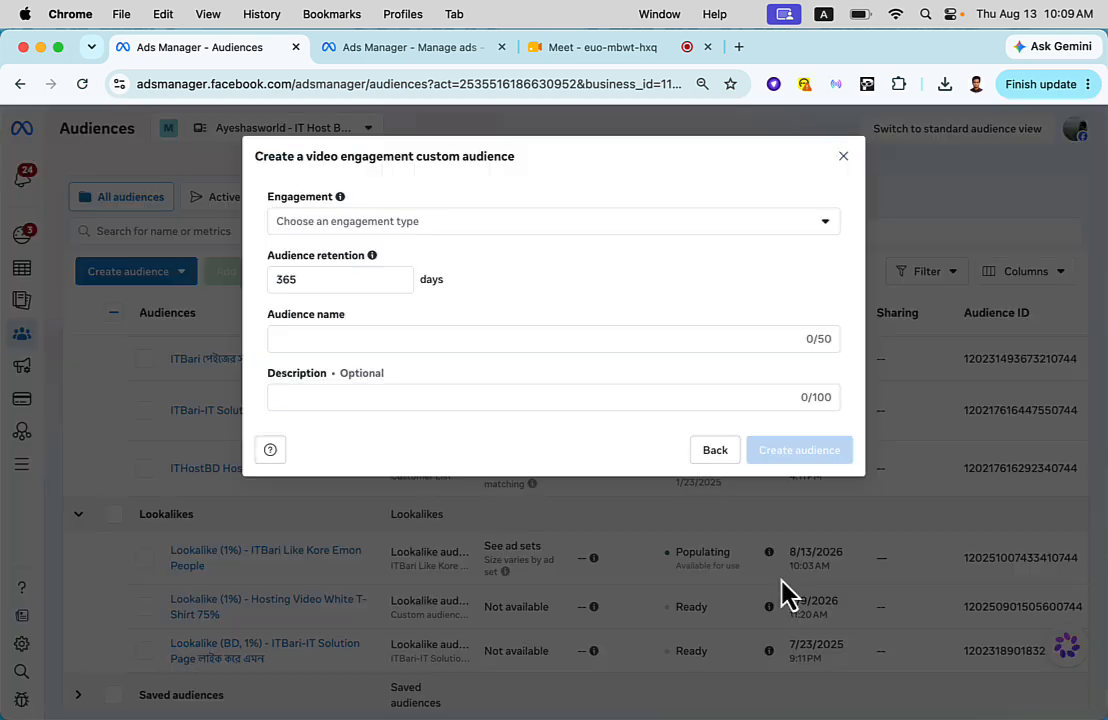
click(437, 224)
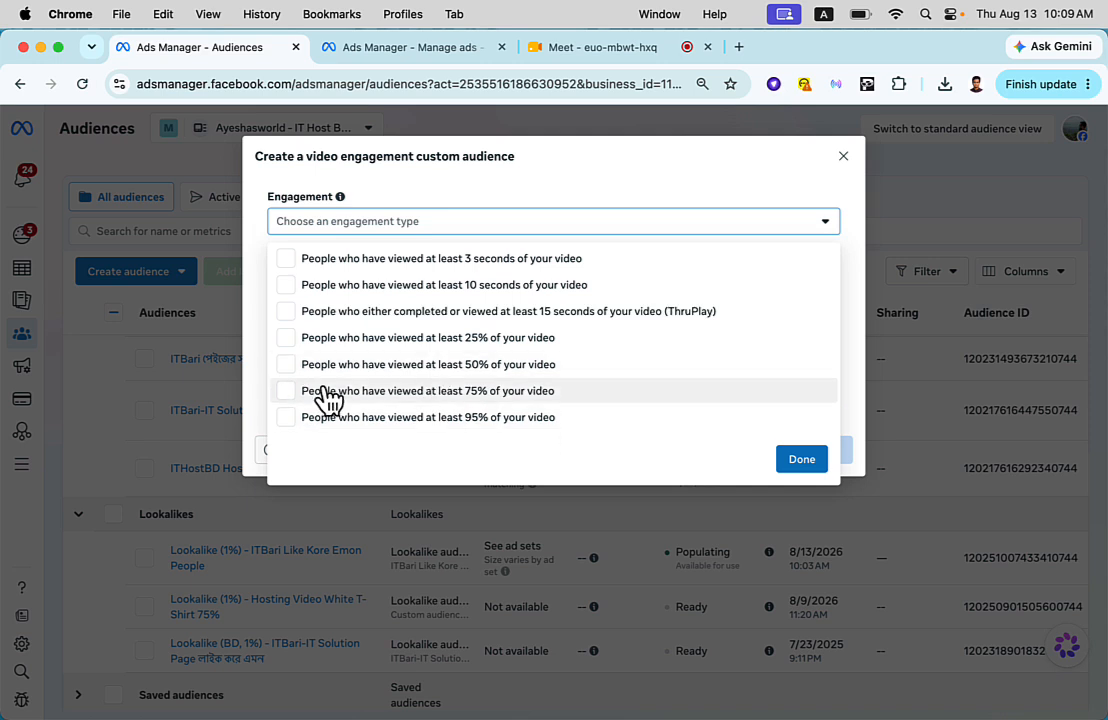
click(287, 366)
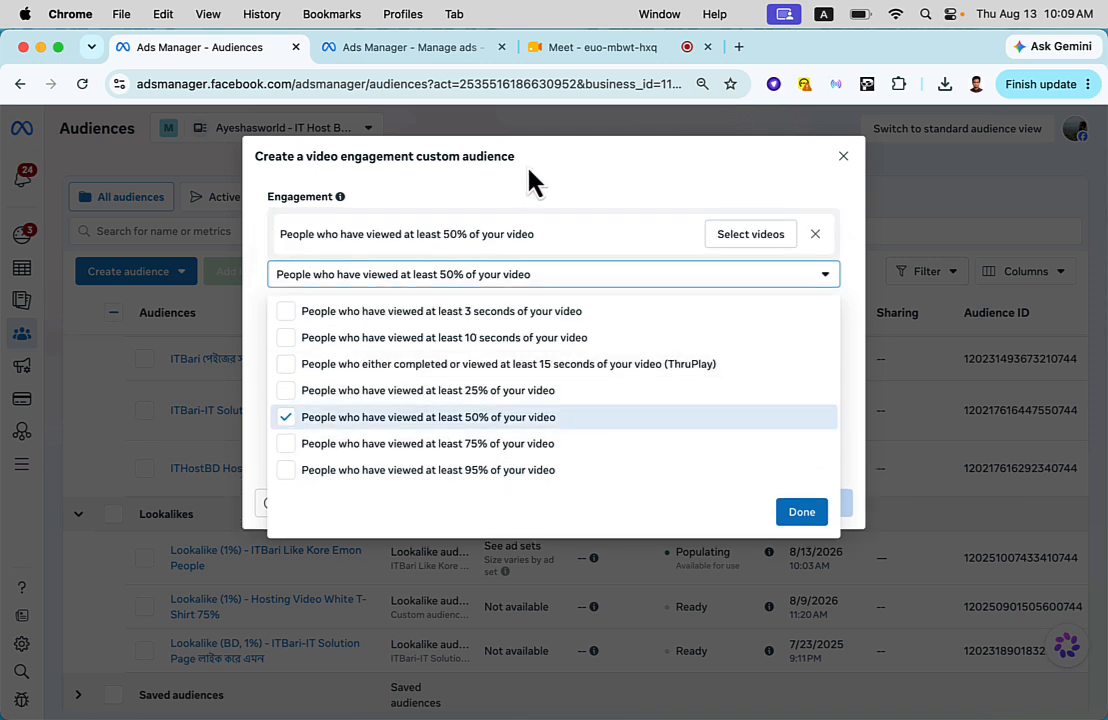
click(533, 195)
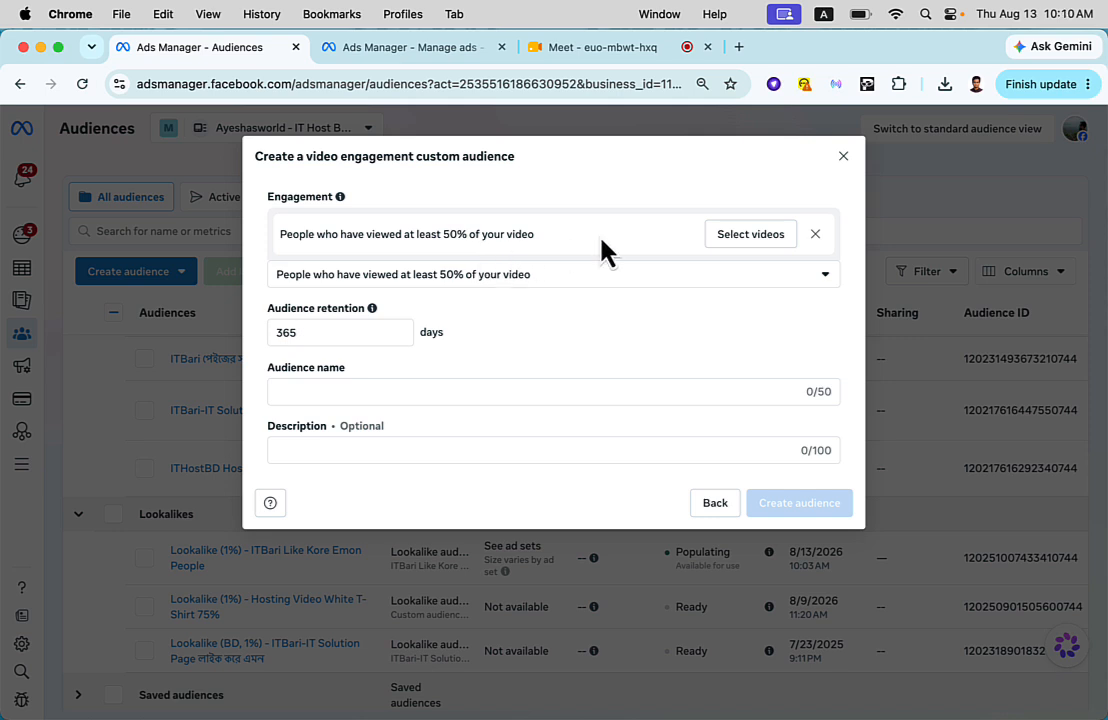
- Open the video selection for the 50% viewers and set its Facebook Page to IT Bari-আইটি সল্যুশন
click(728, 252)
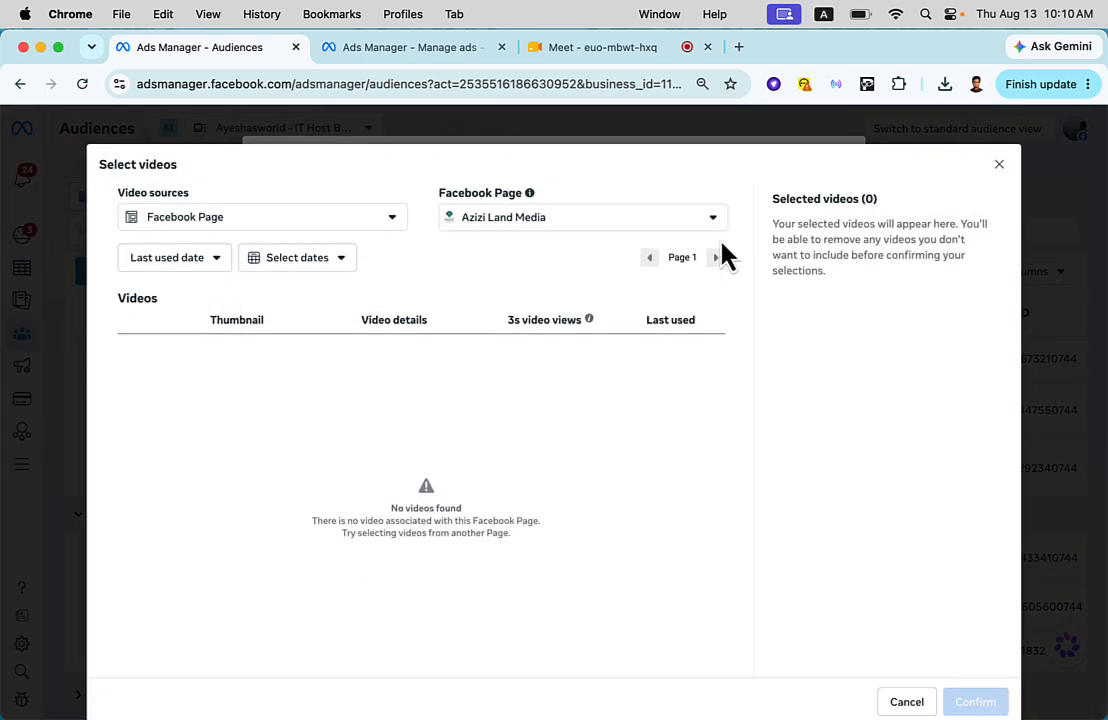
click(492, 212)
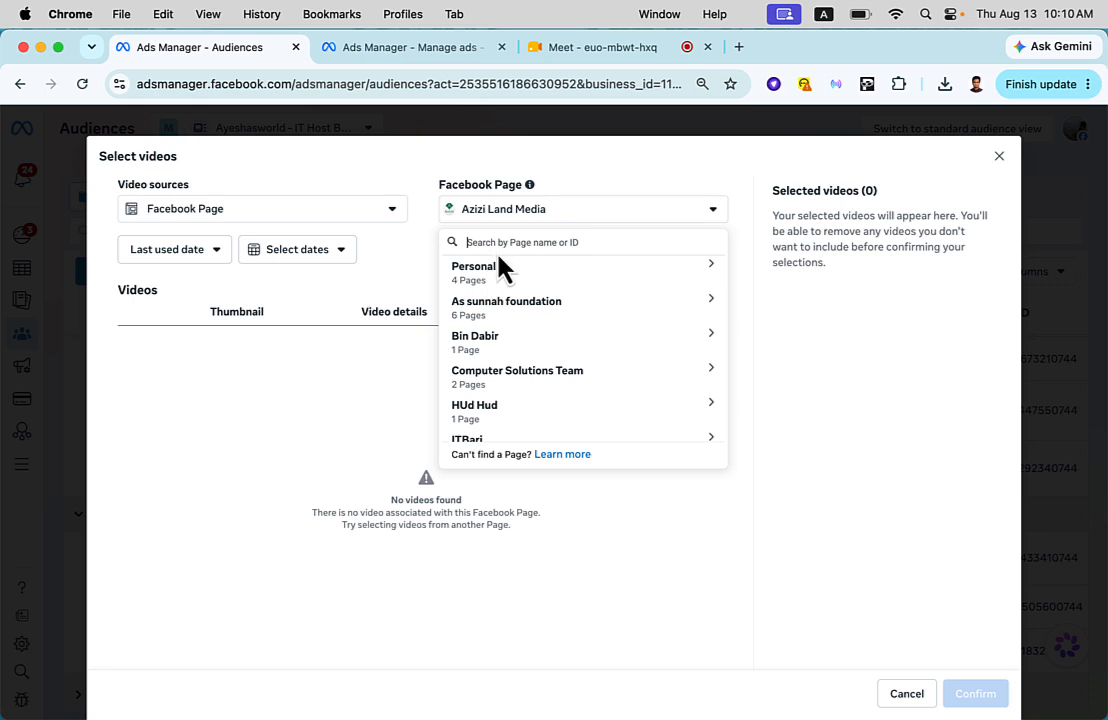
text(itbari)
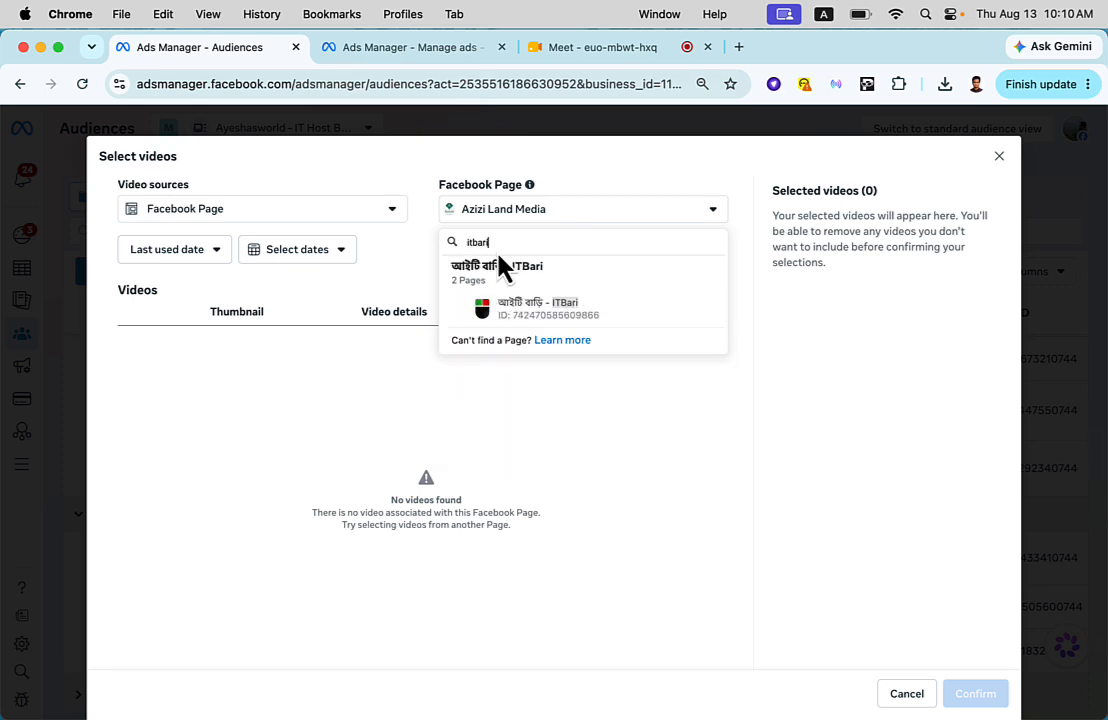
key(BackSpace)
key(BackSpace)
key(BackSpace)
key(BackSpace)
text(t va)
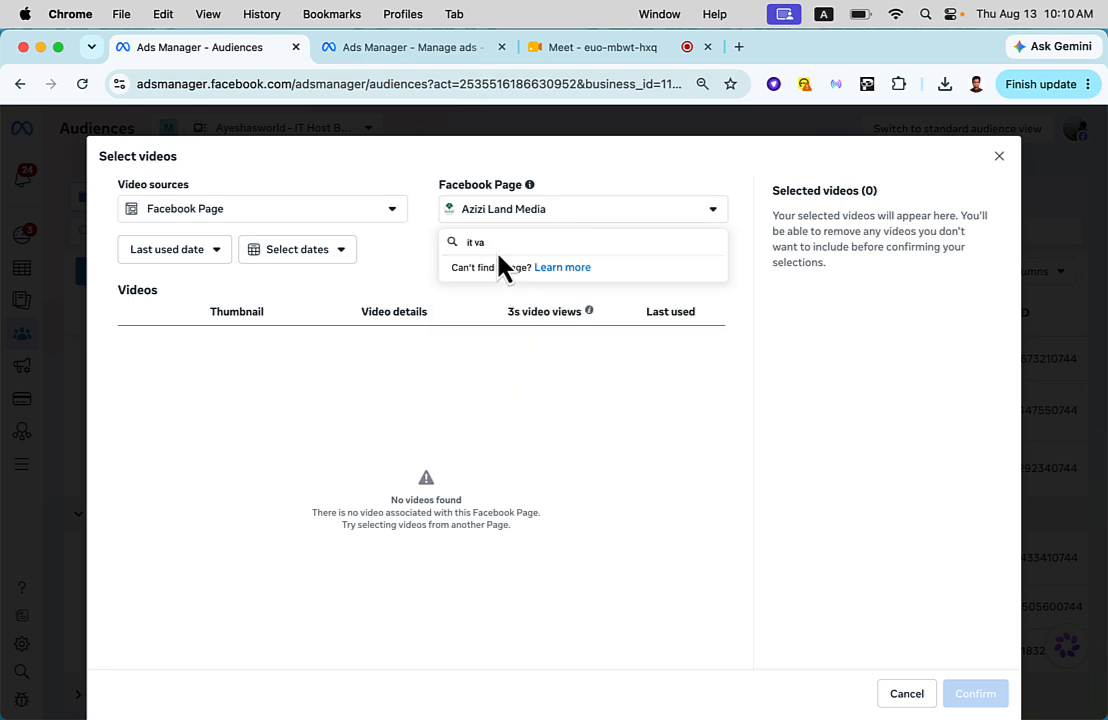
key(BackSpace)
key(BackSpace)
text(ba)
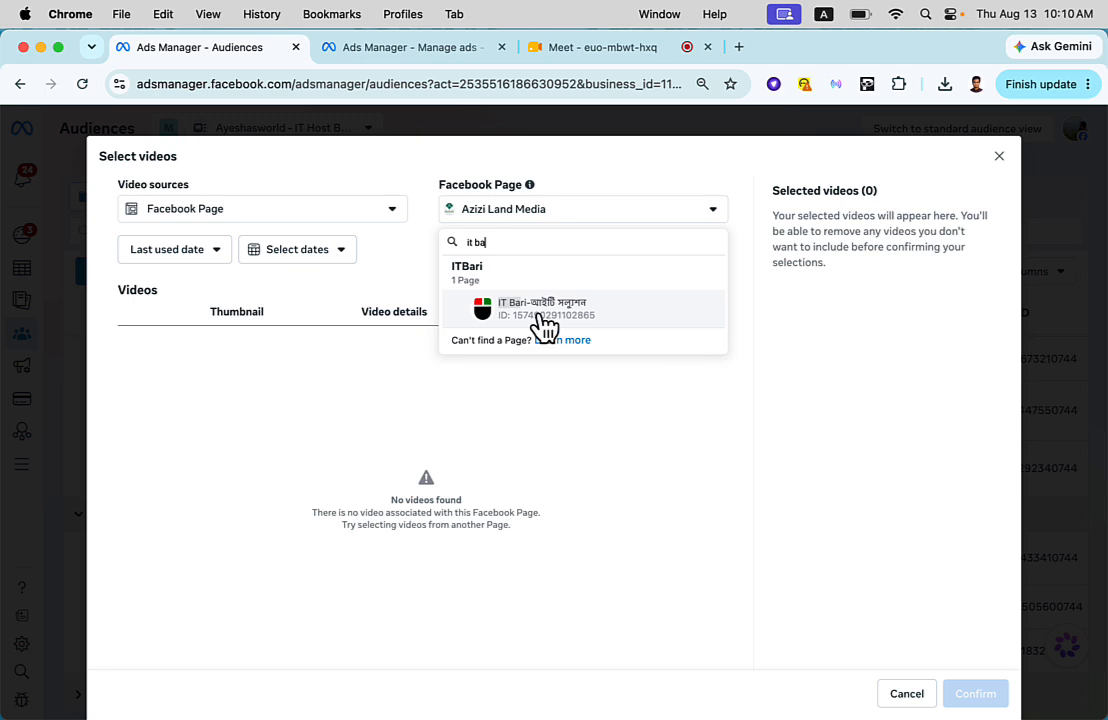
click(545, 315)
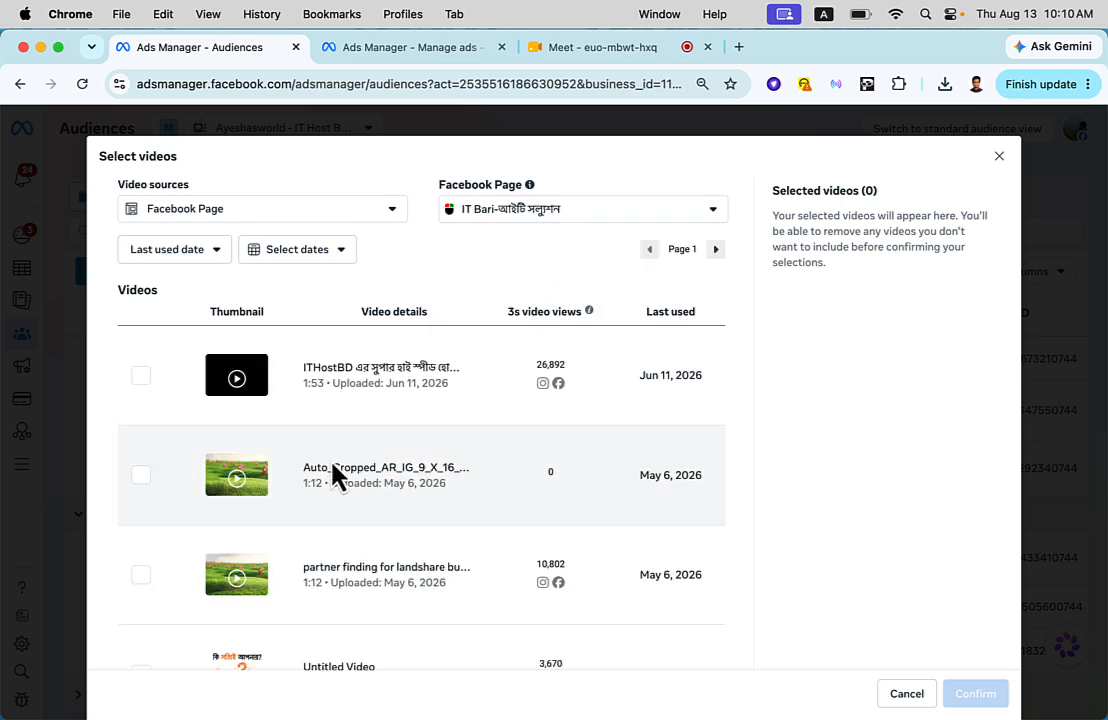
- Choose only the 1:53 ITHostBD video uploaded Jun 11, 2026, and confirm the video selection
scroll(337, 476, down, 5)
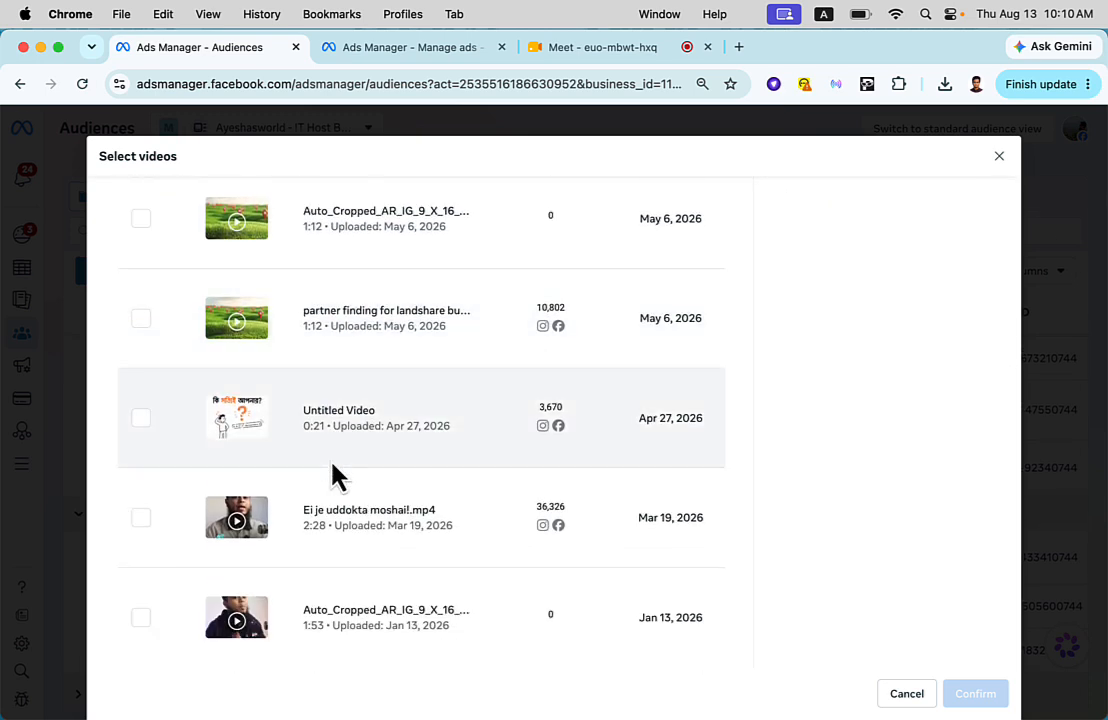
scroll(337, 476, up, 2)
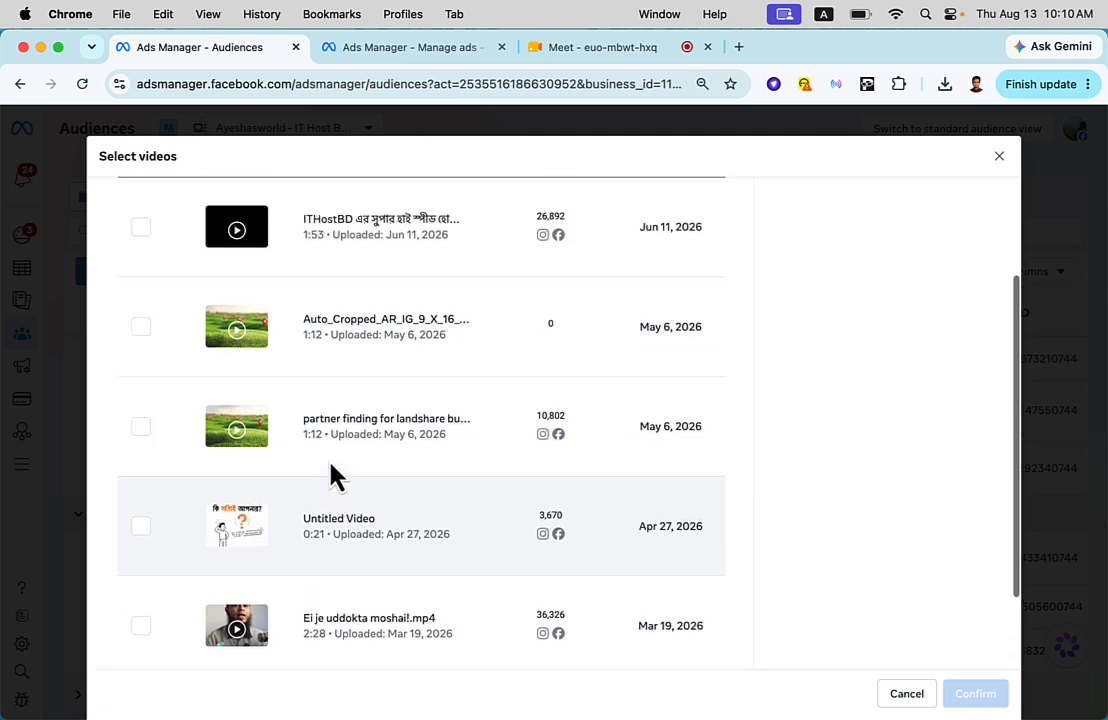
click(142, 432)
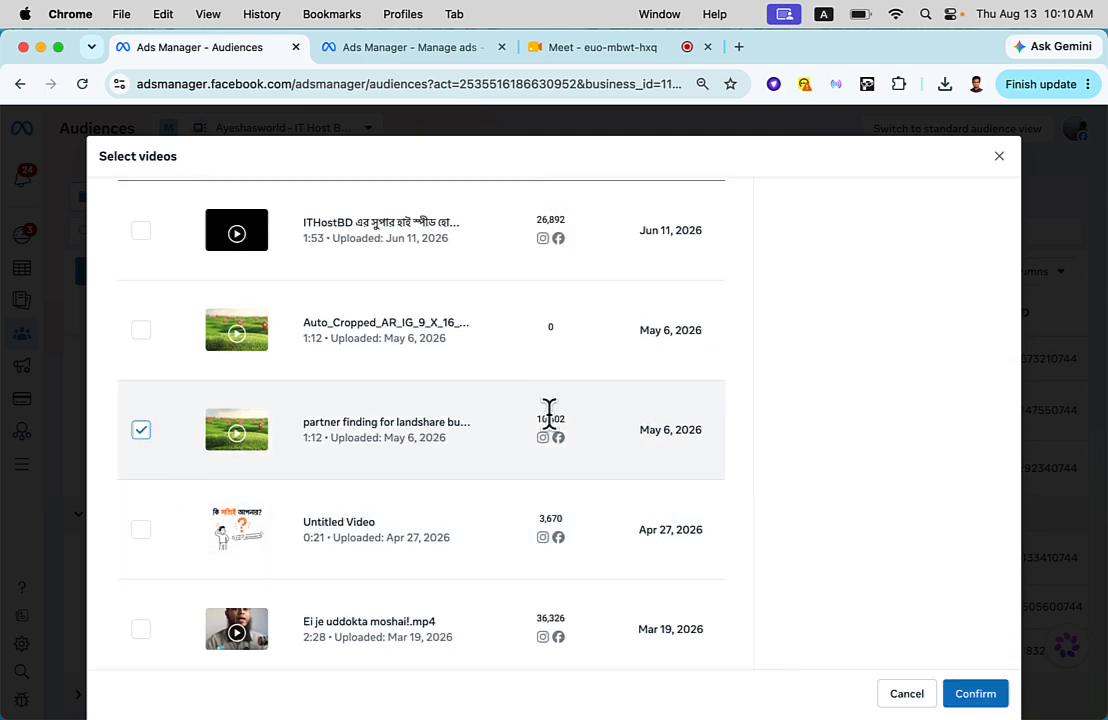
scroll(548, 424, up, 3)
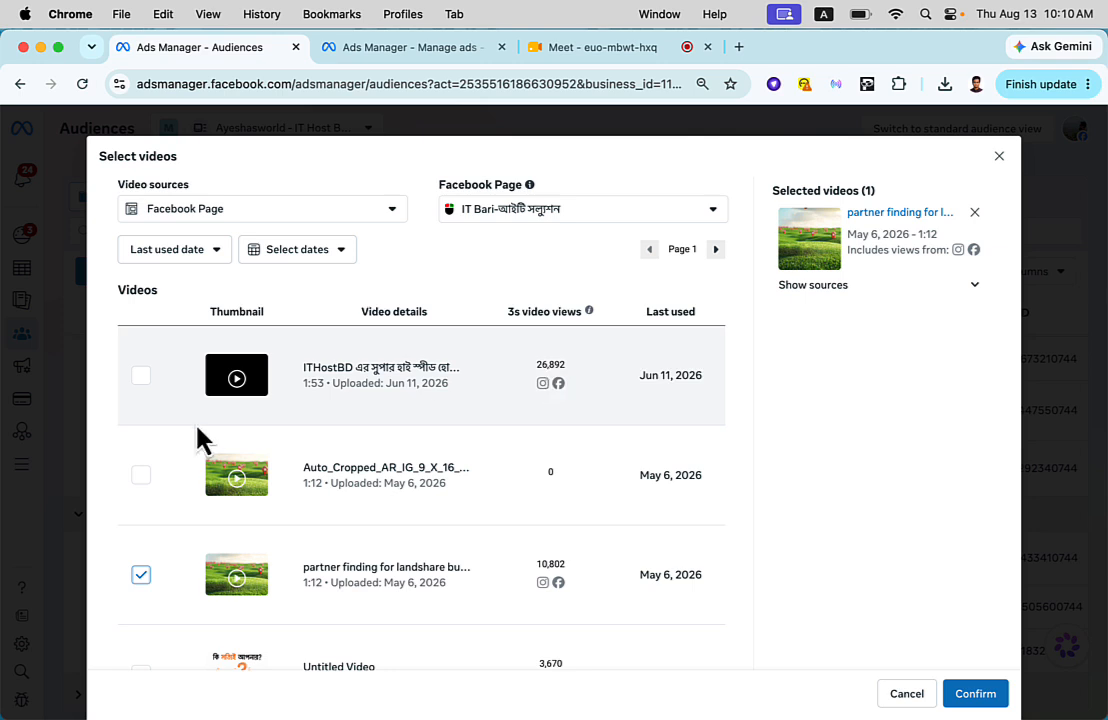
click(141, 377)
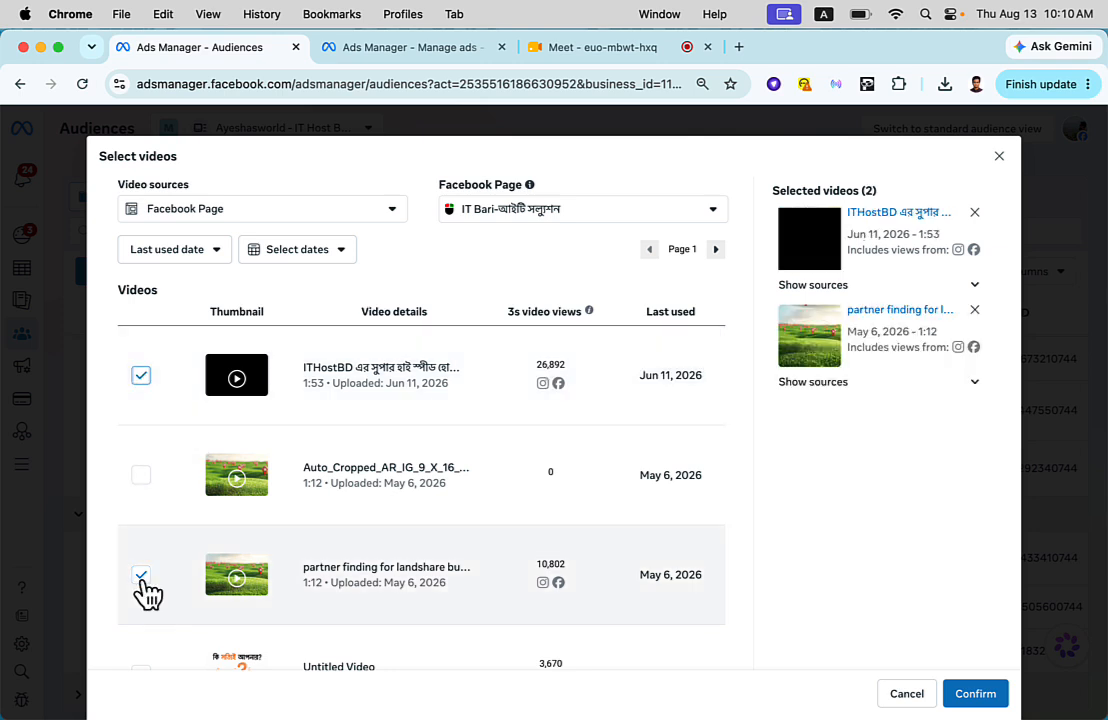
click(141, 575)
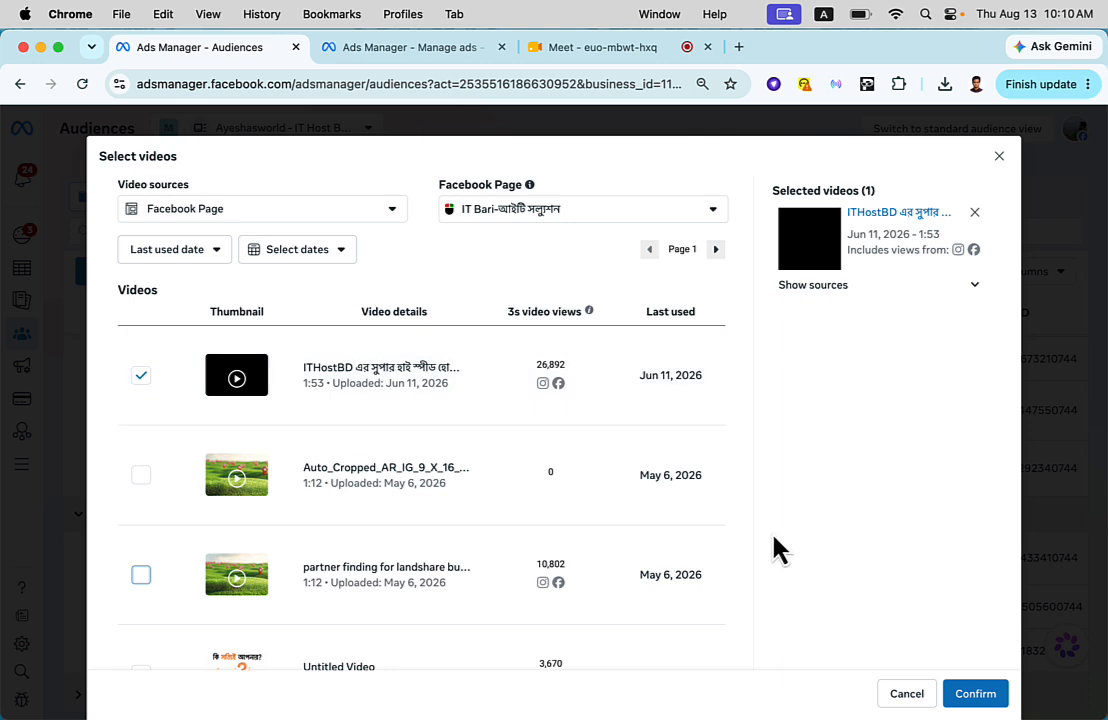
click(984, 700)
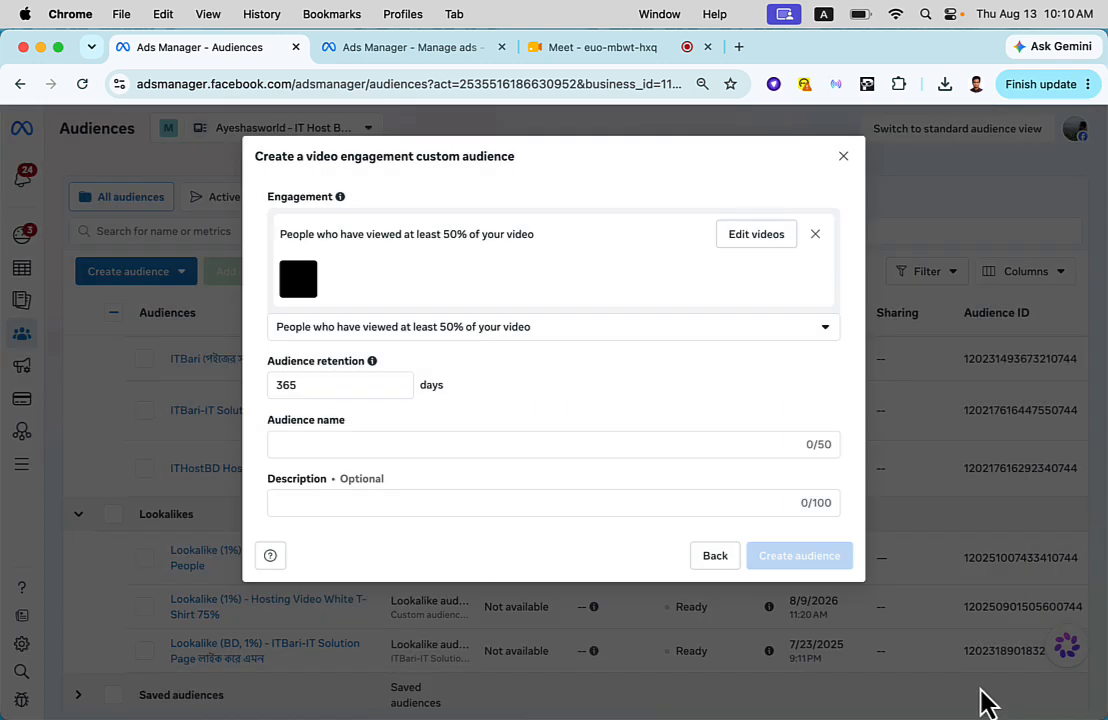
- Set the video engagement audience's retention to 60 days and go to its audience name
double_click(325, 386)
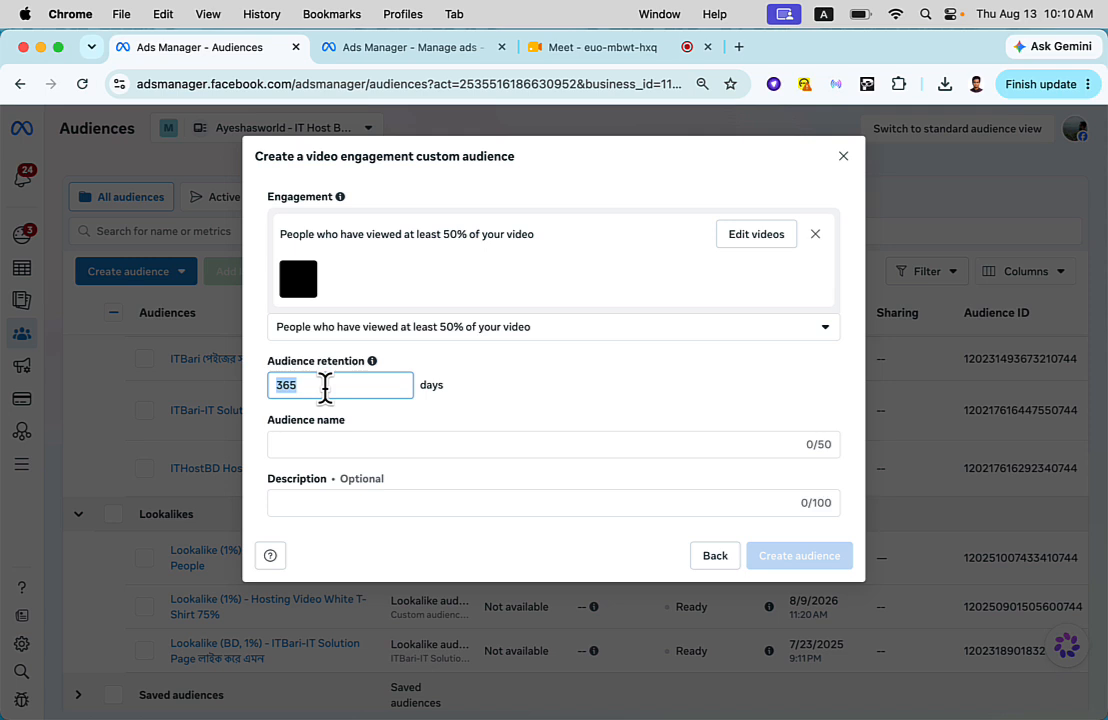
text(60)
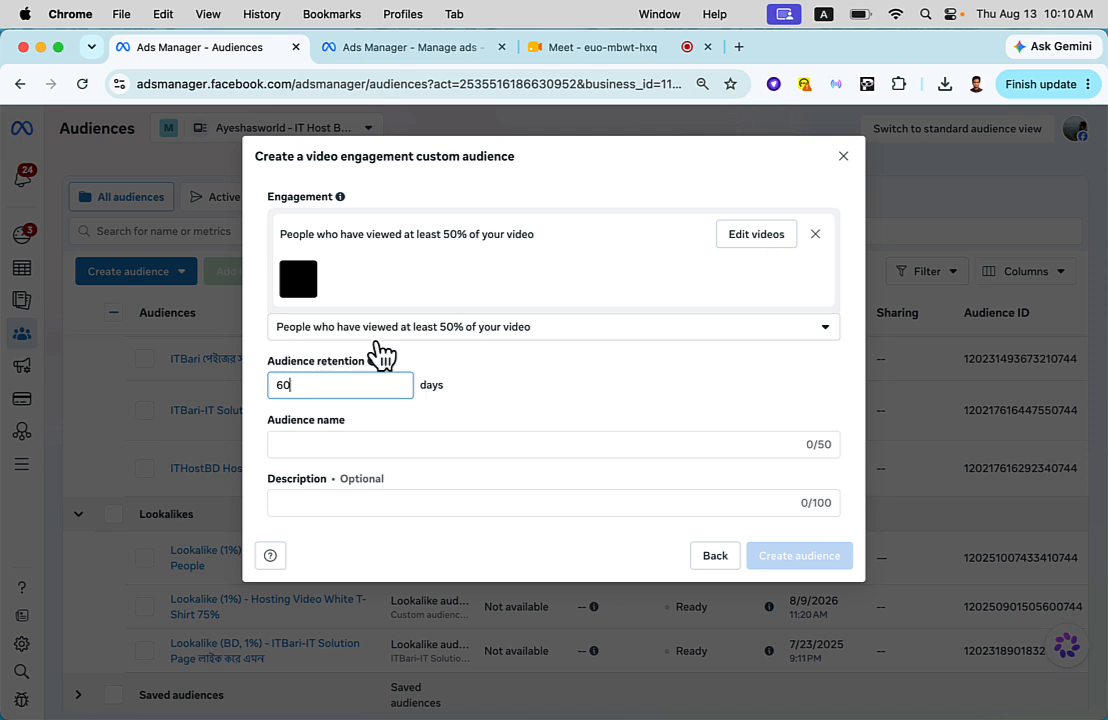
click(386, 440)
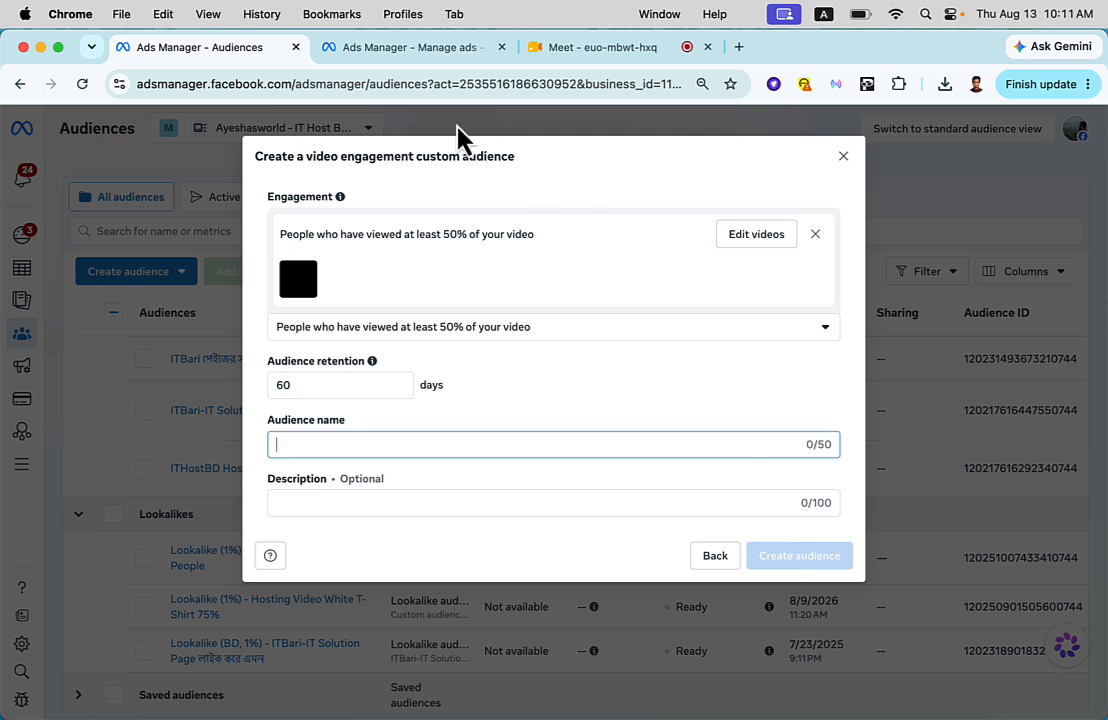
- Review the custom audiences included in the New Sales Ad Set, and return to the video engagement audience setup
click(405, 47)
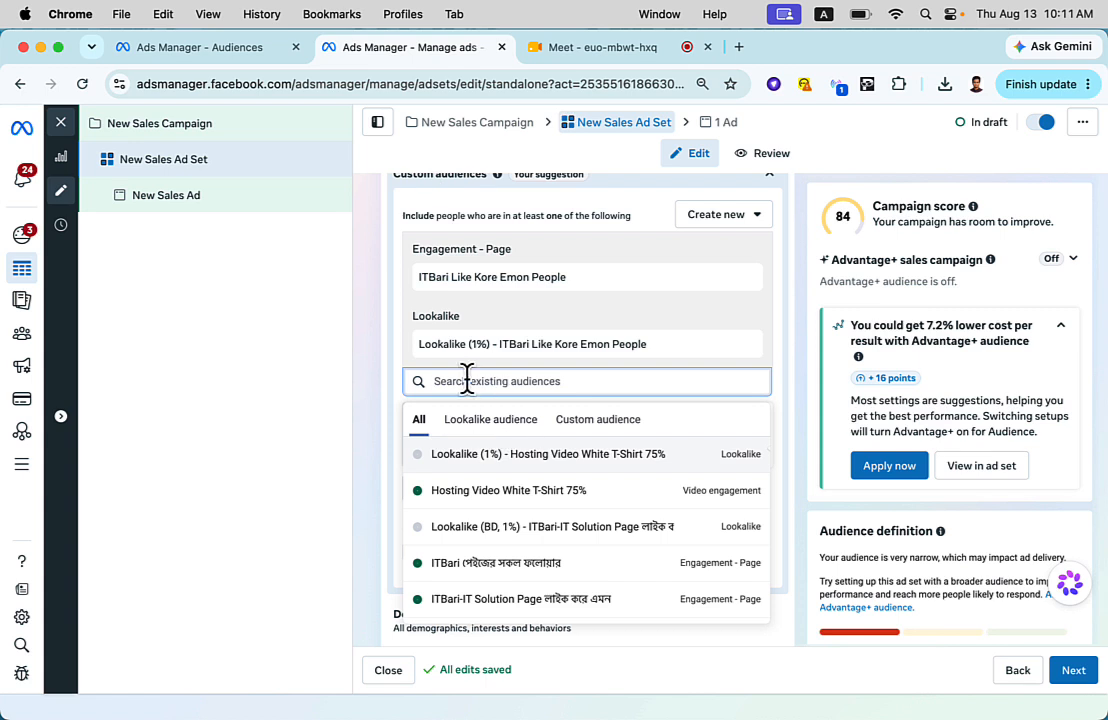
scroll(466, 381, up, 1)
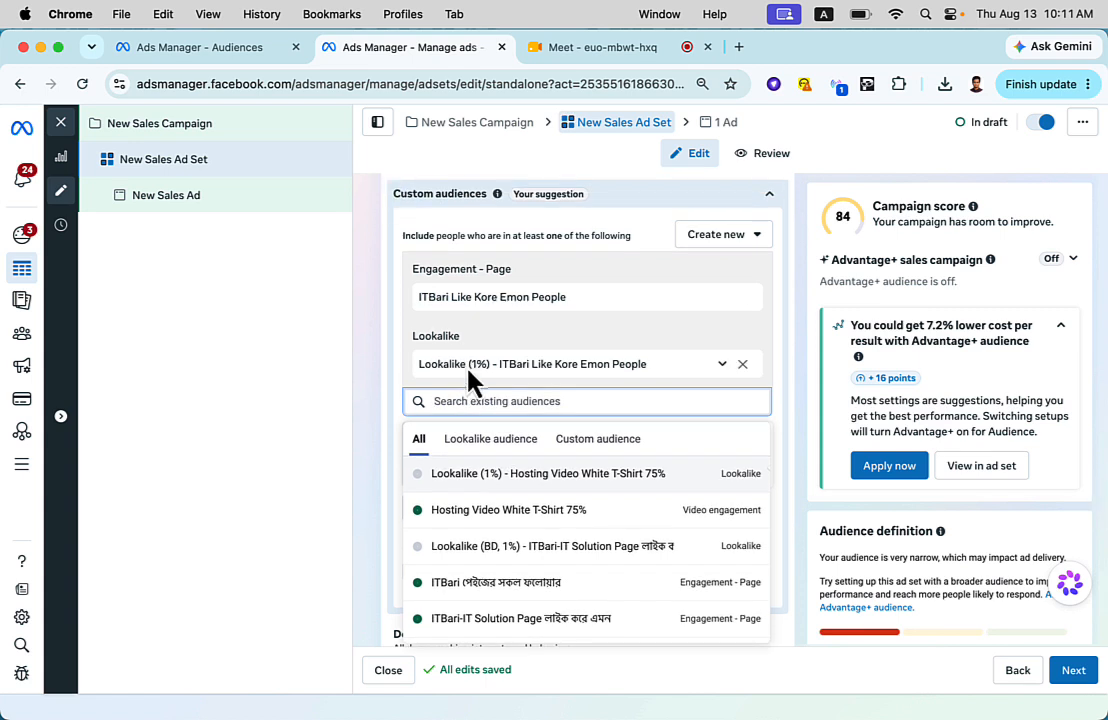
click(376, 425)
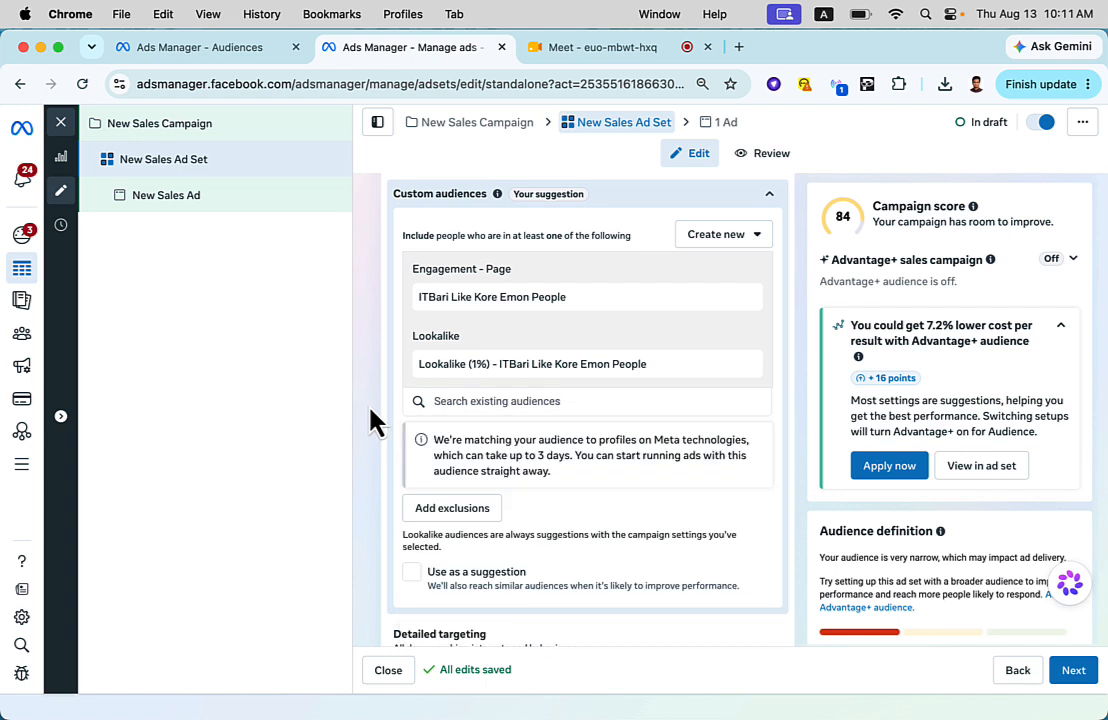
click(199, 47)
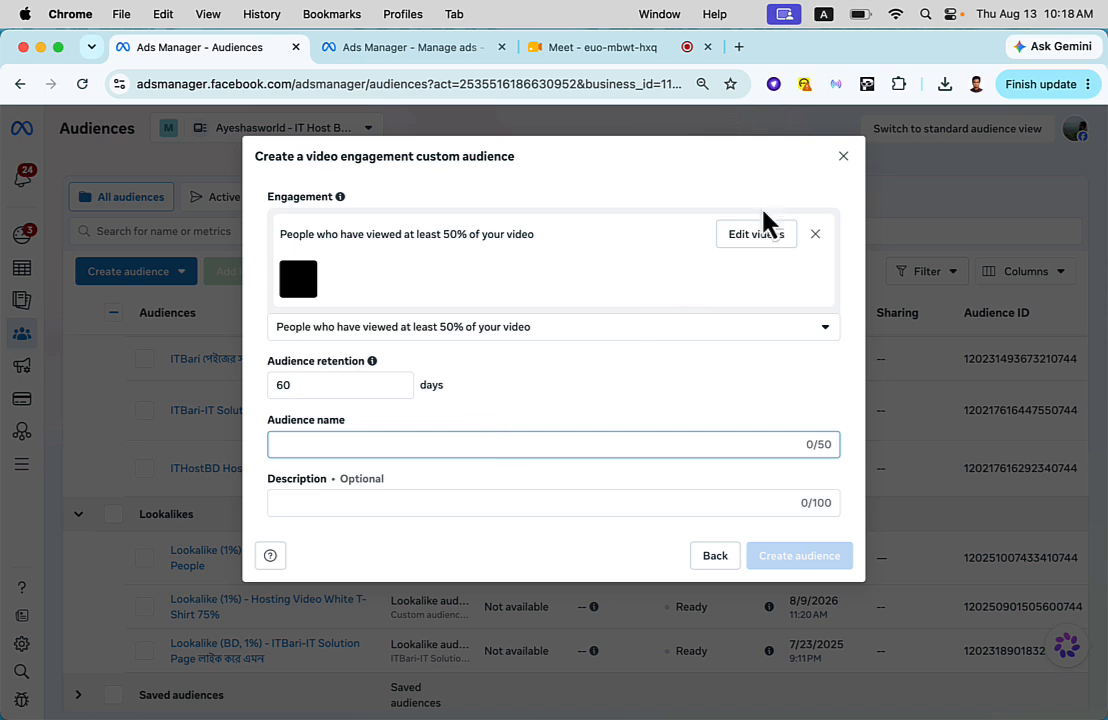
- Close the video engagement setup without creating it, and bring up the source choices for a new custom audience
click(843, 158)
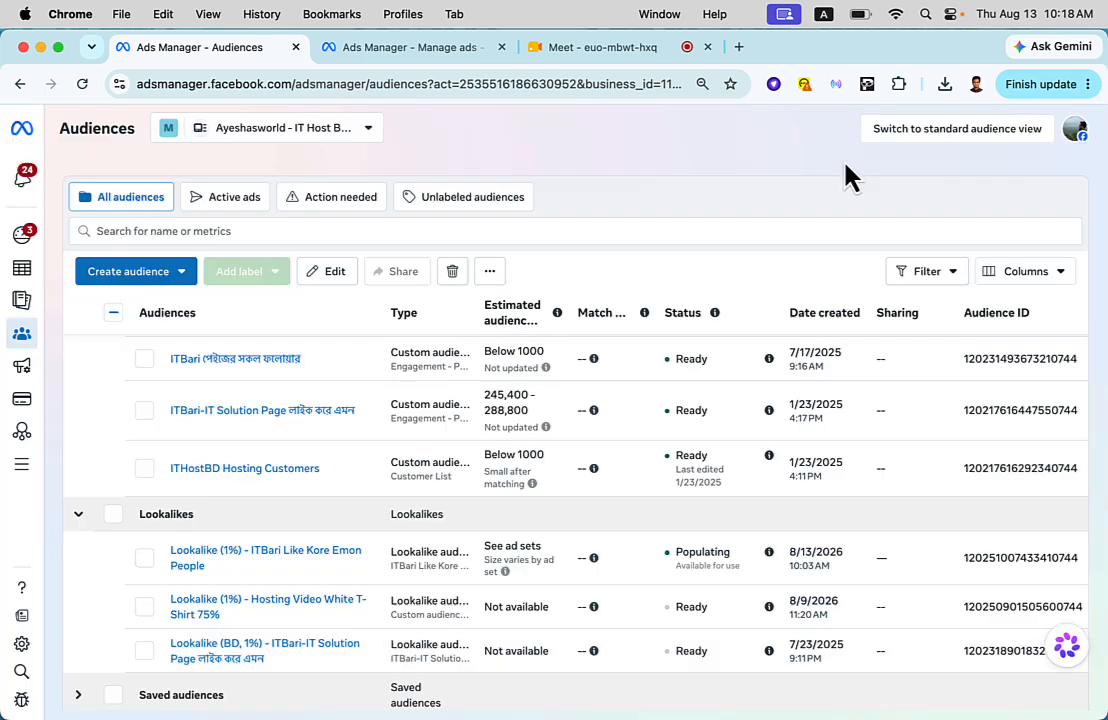
click(178, 273)
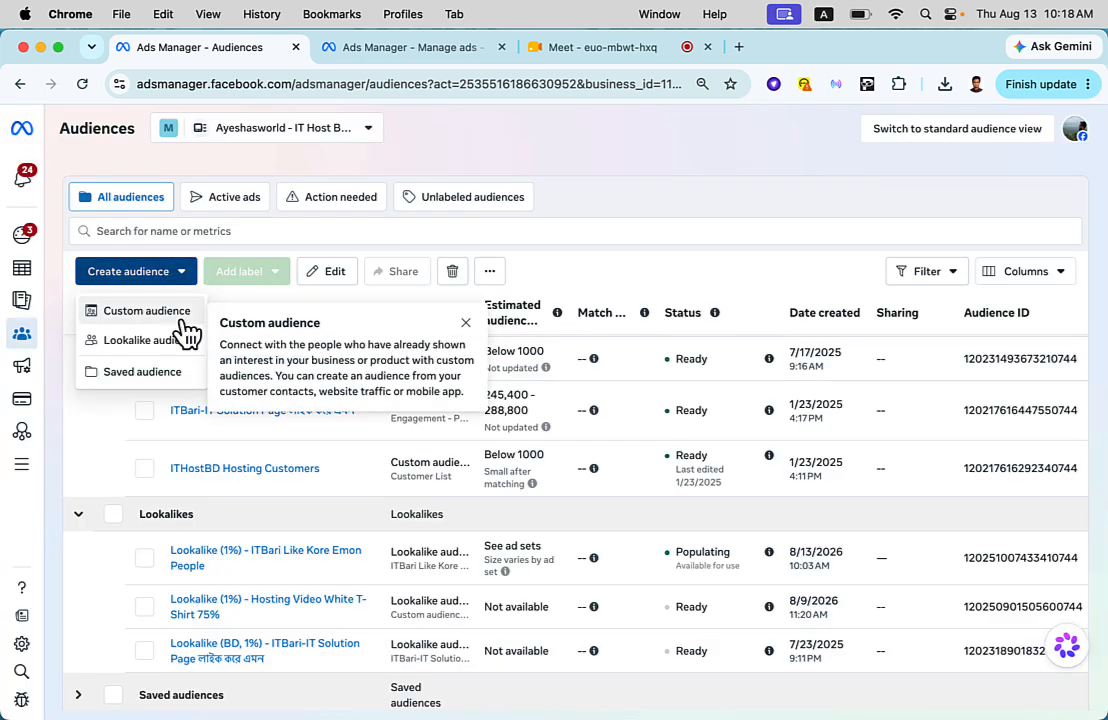
click(147, 311)
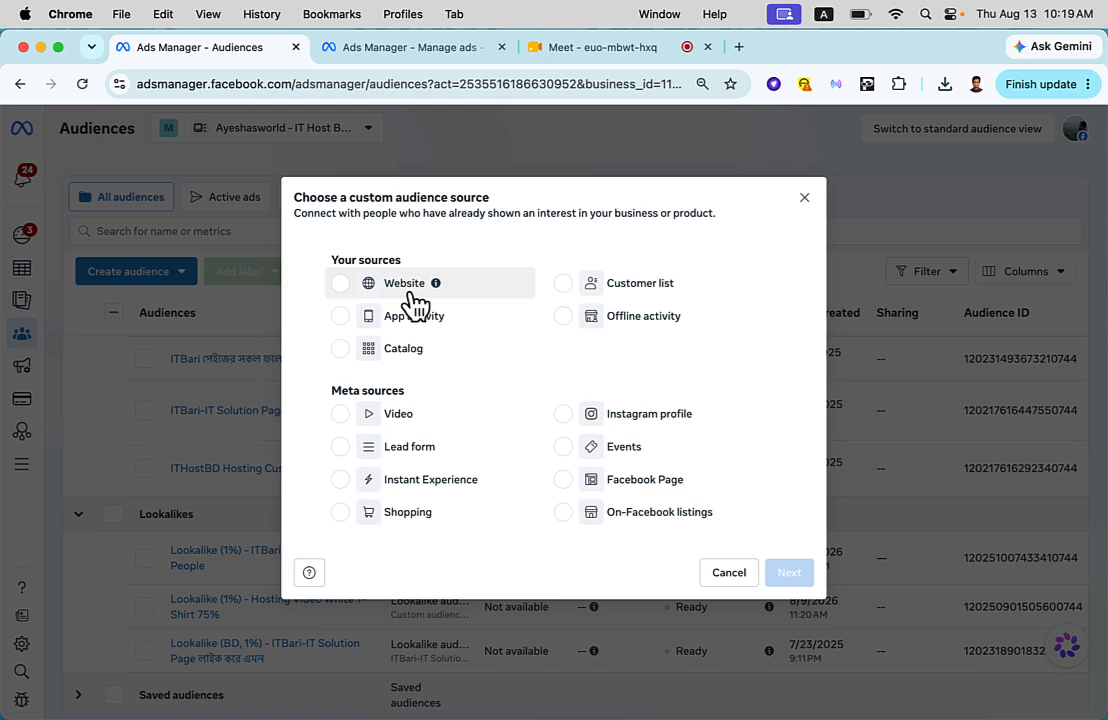
- Open the Ghorer Bazar website, ghorerbazar.com, in a new browser tab
click(413, 47)
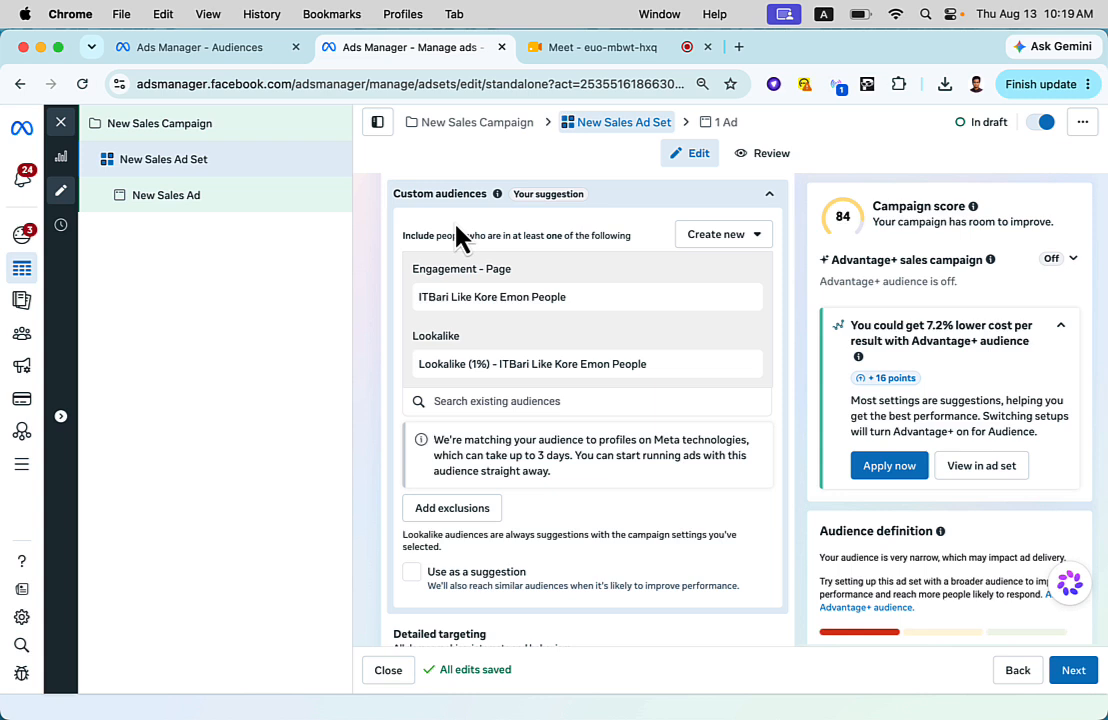
click(739, 47)
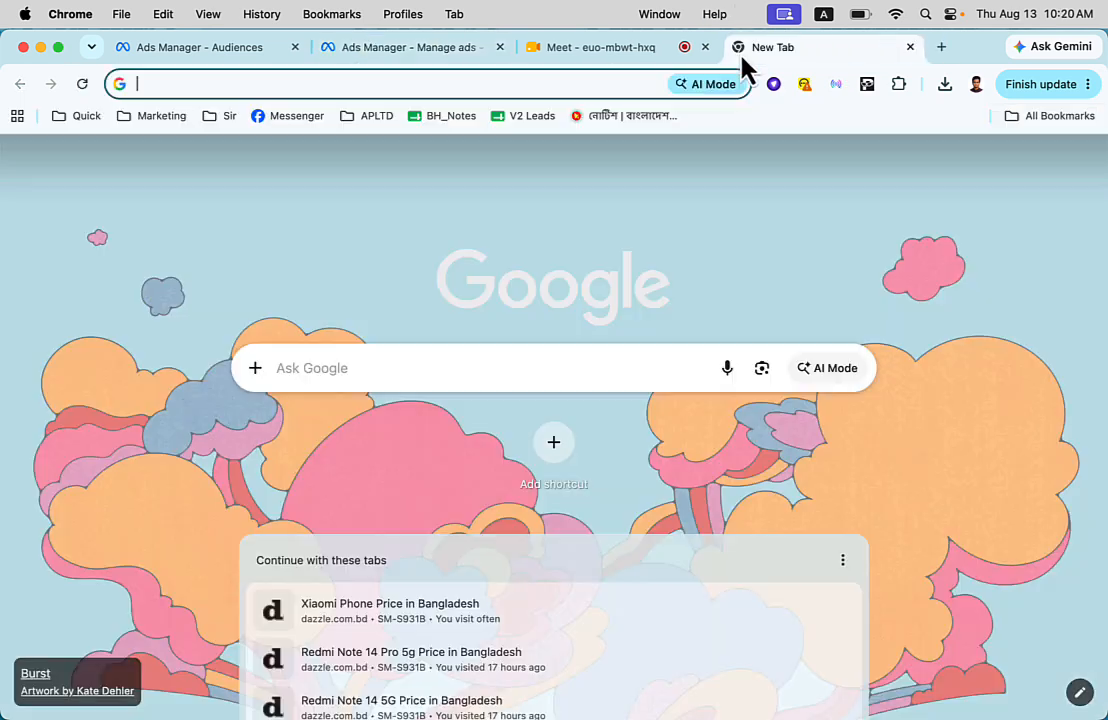
text(ghore)
key(Return)
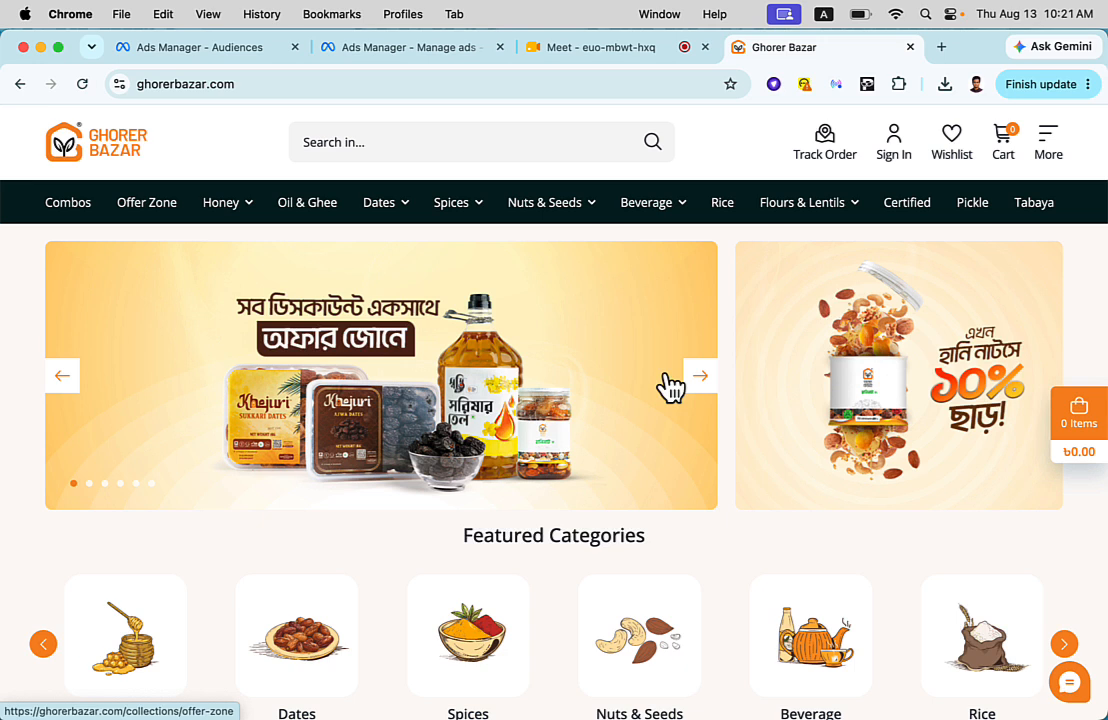
- Take the Deshi Mustard Oil 5 liter straight to checkout and review the form down to the order placement
scroll(672, 388, down, 10)
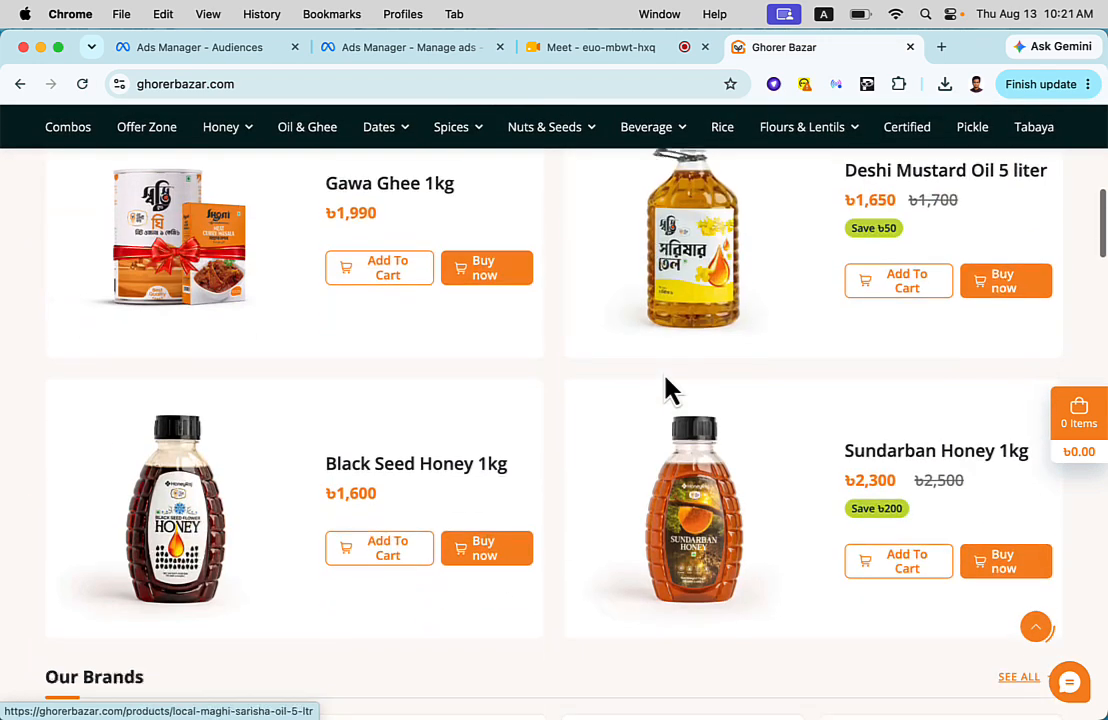
click(980, 285)
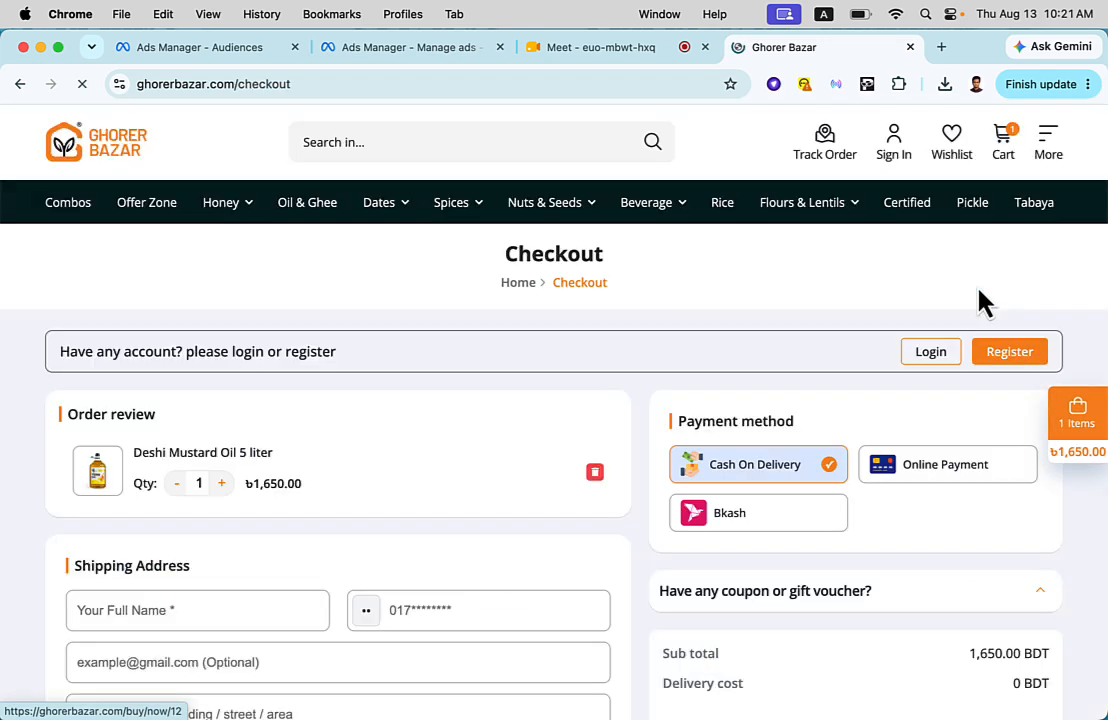
scroll(717, 445, down, 5)
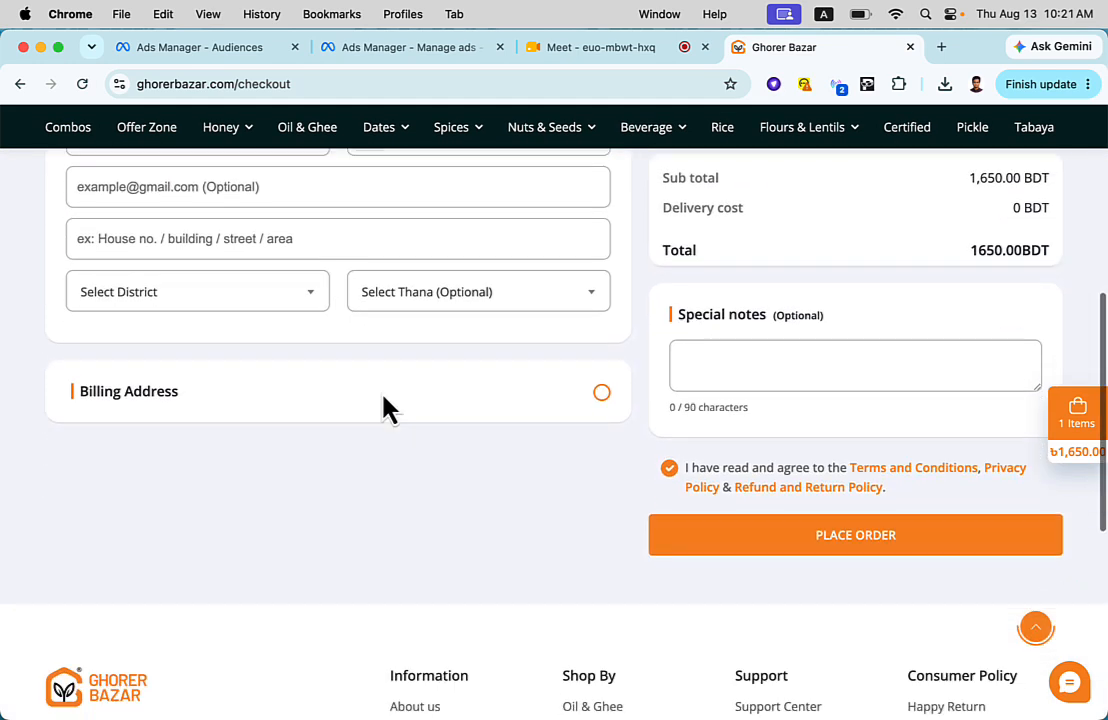
click(883, 532)
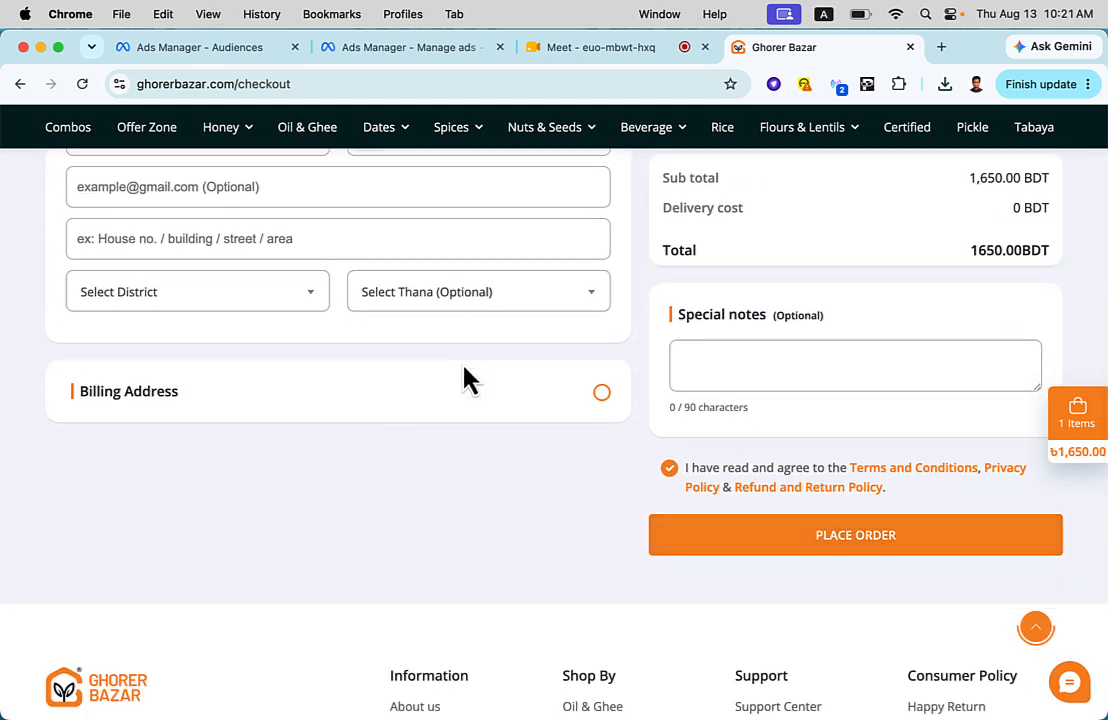
- Leave the checkout for the Ghorer Bazar home page and browse its brands, honey range and top selling products
scroll(460, 372, up, 2)
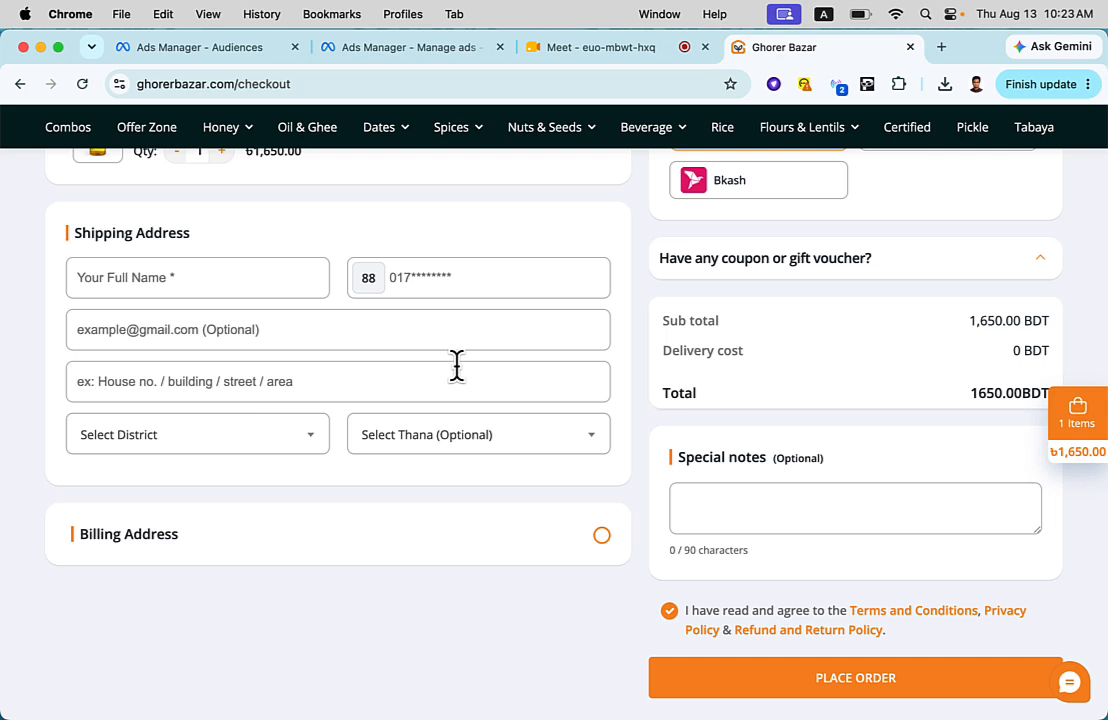
scroll(456, 366, up, 5)
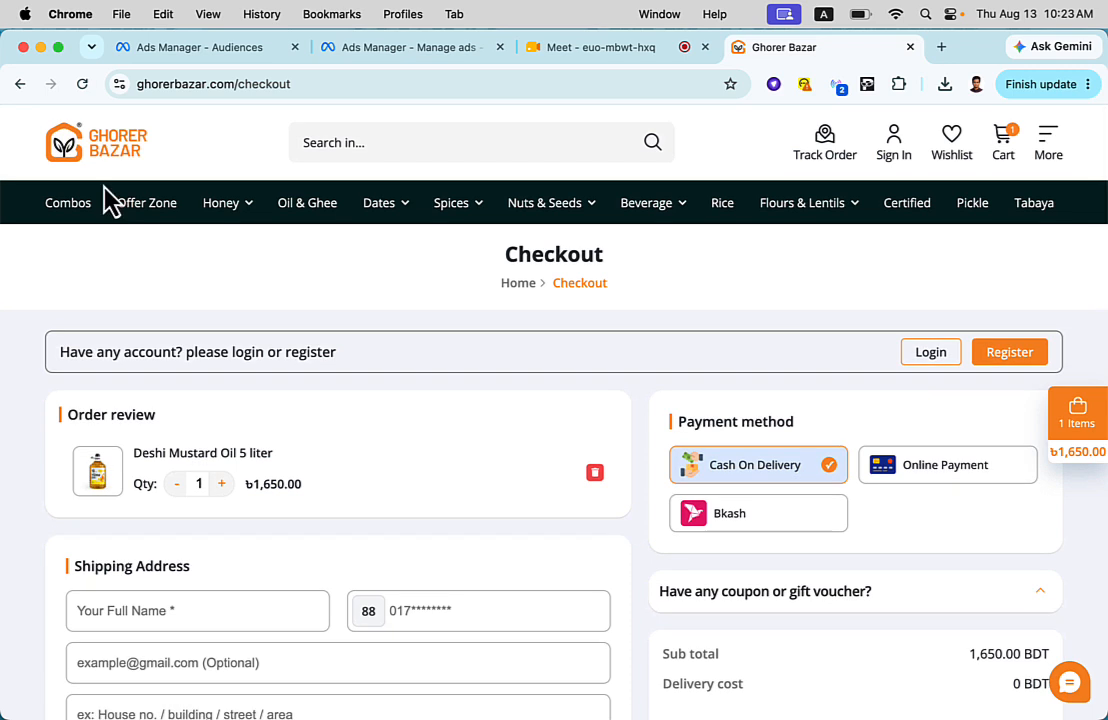
click(116, 162)
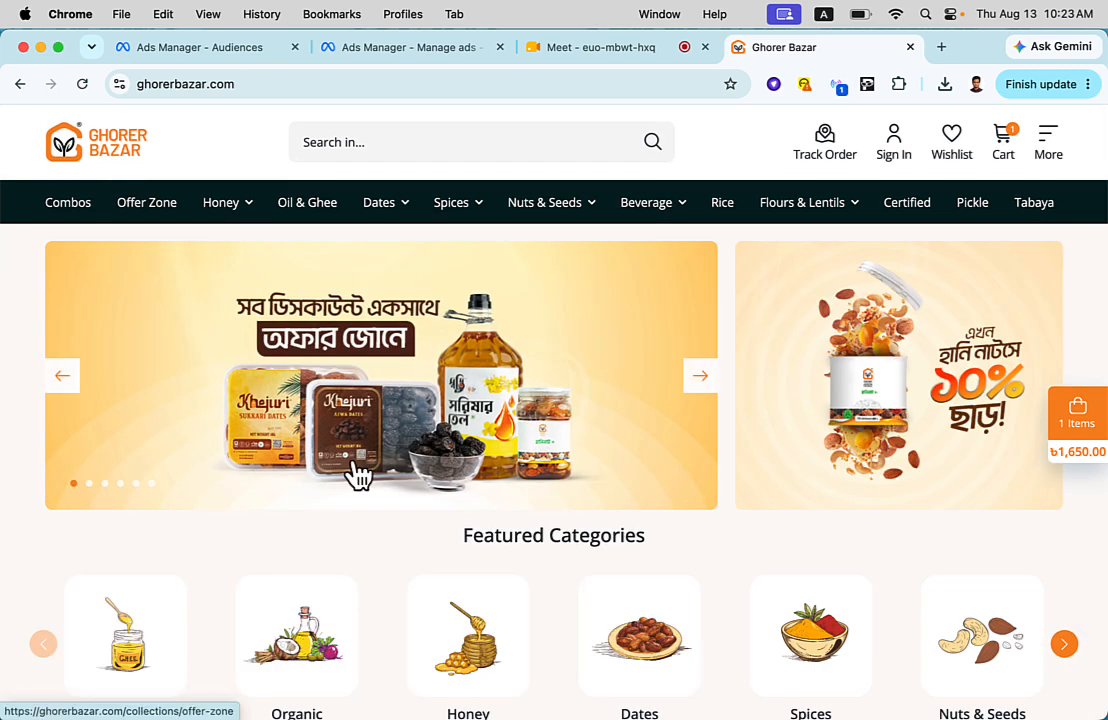
scroll(359, 472, down, 2)
scroll(359, 472, down, 15)
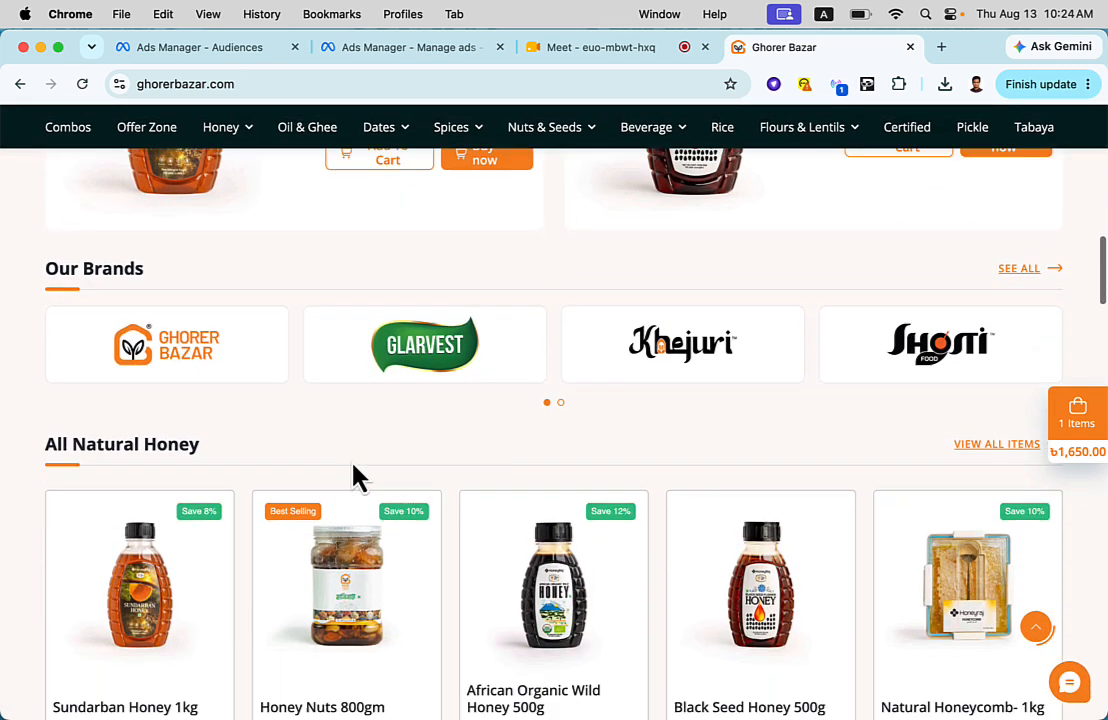
scroll(358, 474, up, 5)
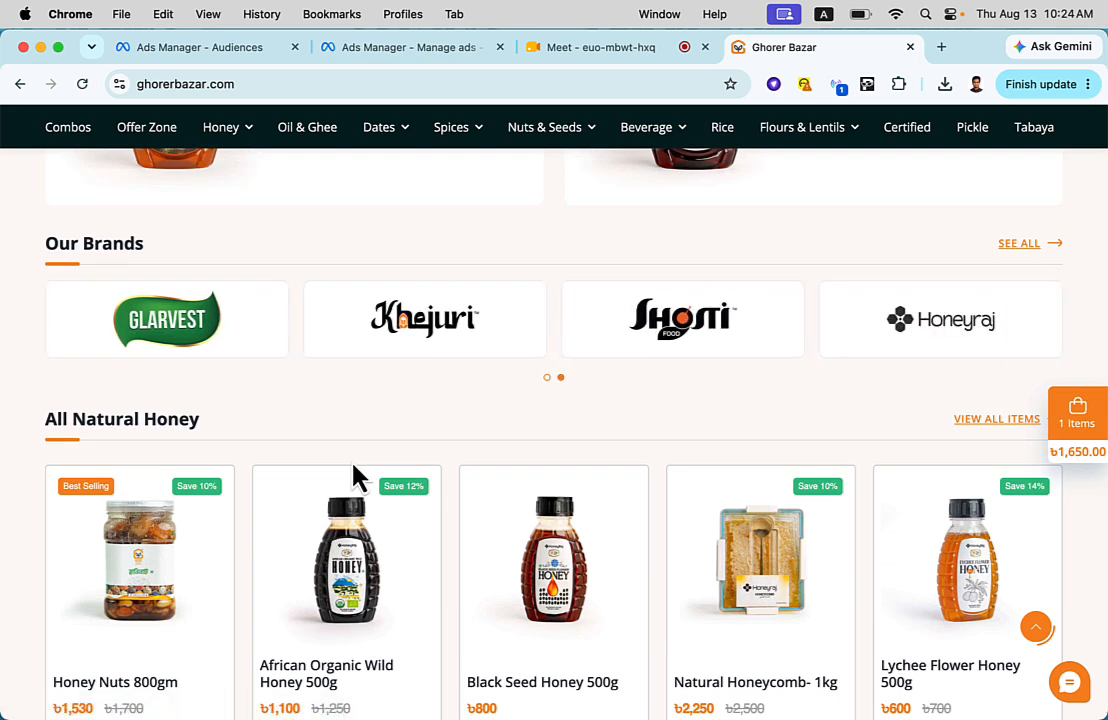
scroll(358, 474, up, 5)
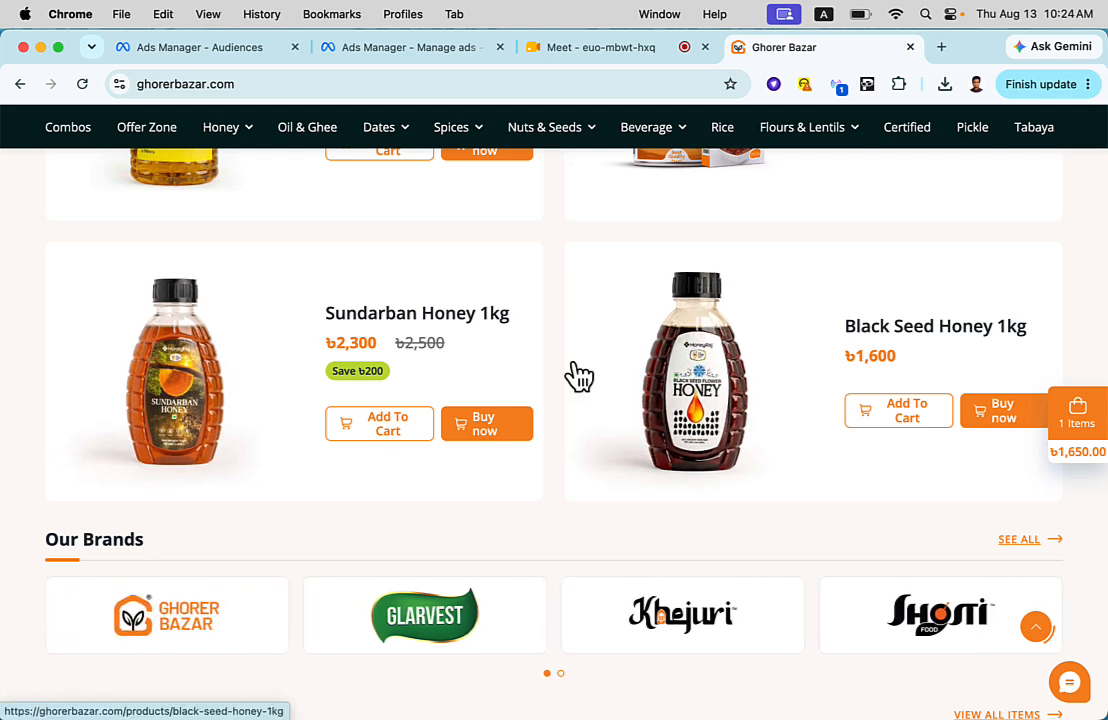
scroll(578, 376, down, 4)
scroll(576, 376, up, 15)
scroll(579, 380, down, 10)
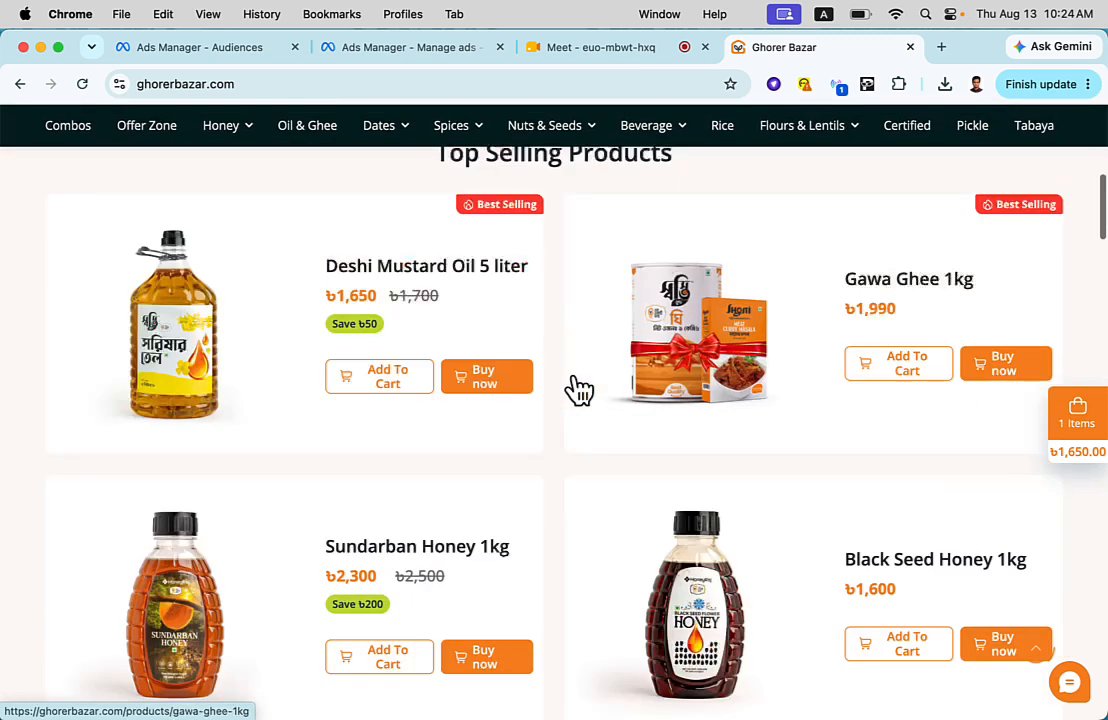
- Open the Black Seed Honey 1kg product page and review its purchase options and product details area
click(713, 545)
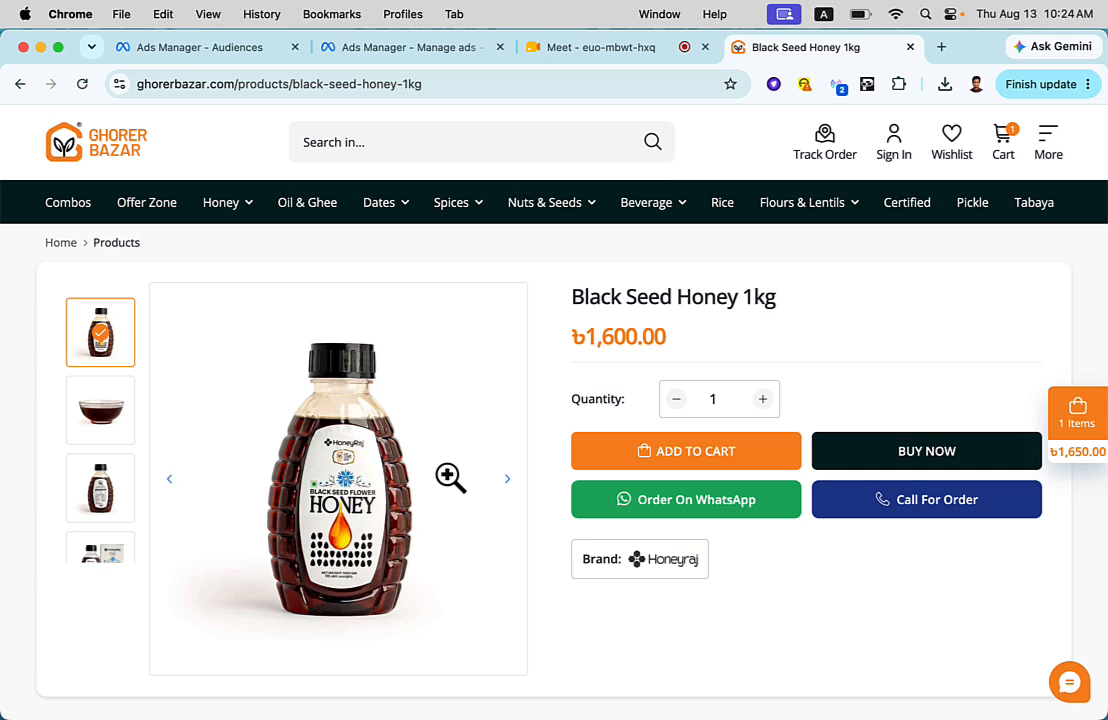
scroll(450, 477, down, 3)
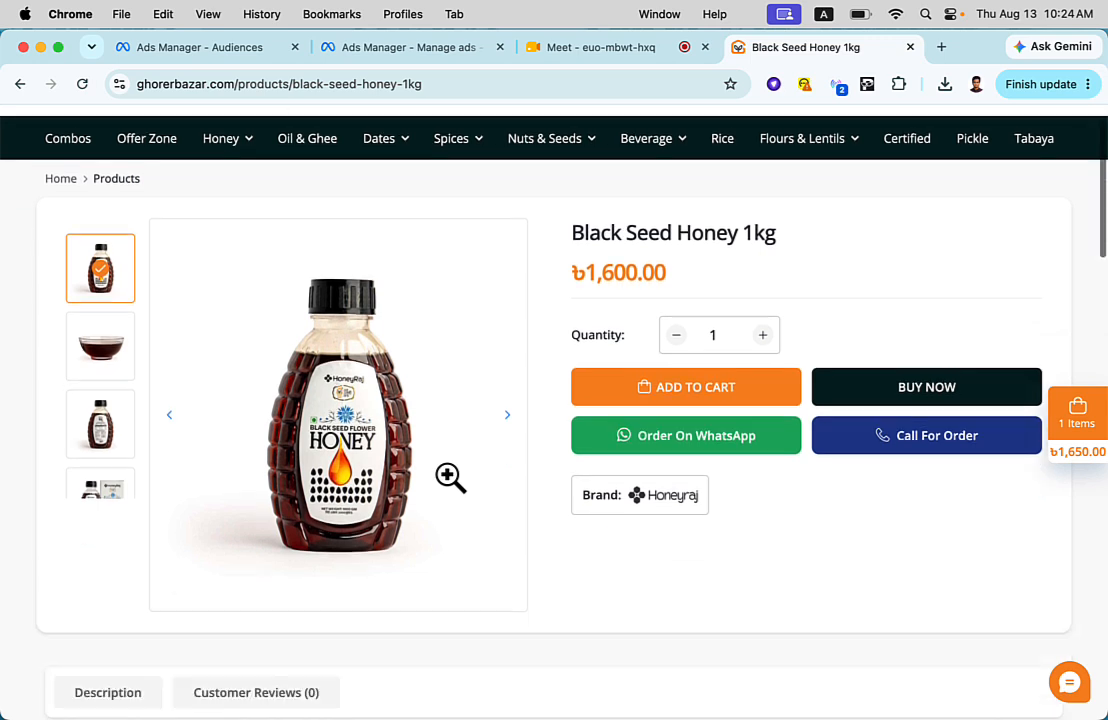
scroll(450, 477, up, 3)
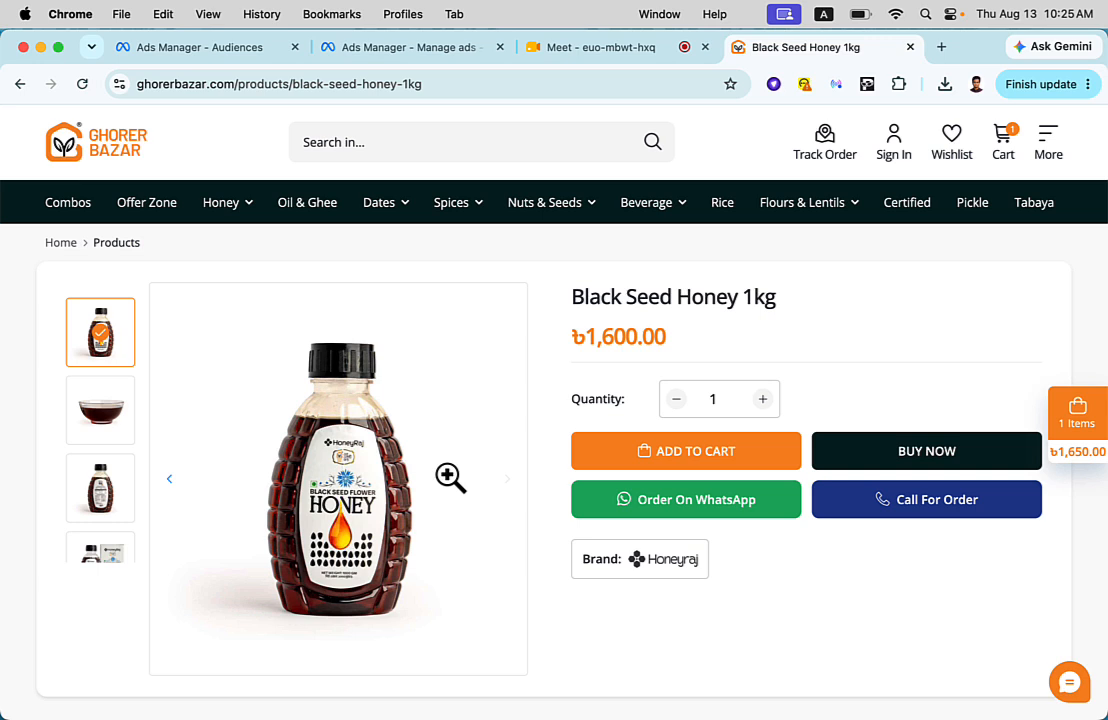
scroll(450, 477, down, 3)
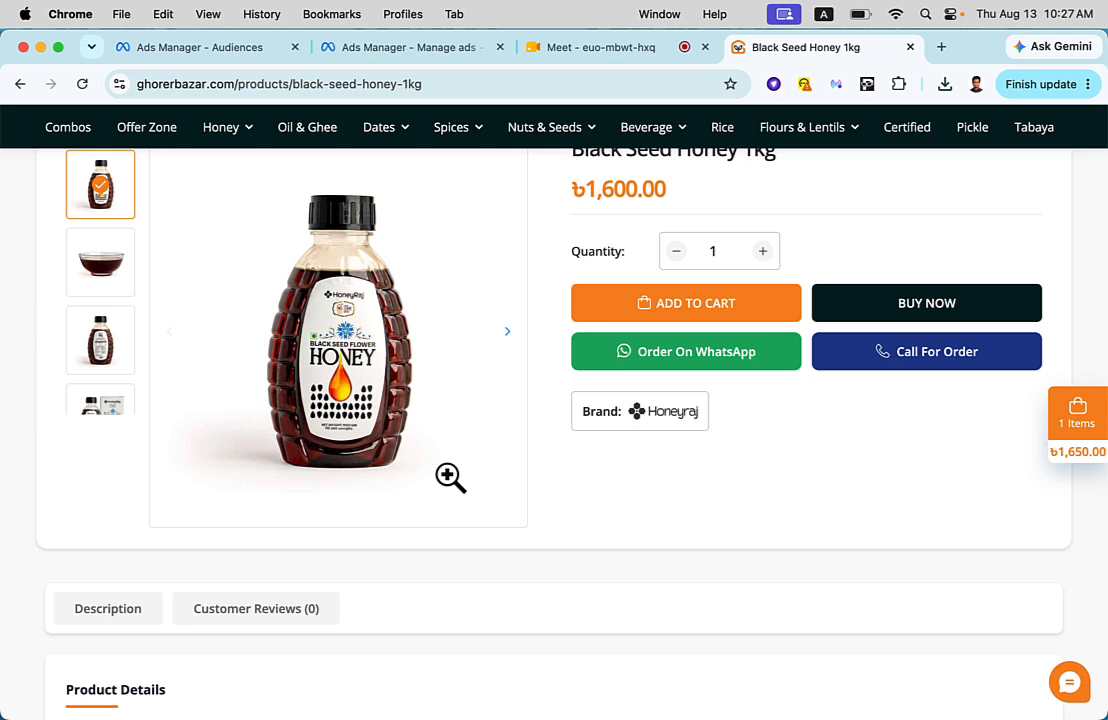
- Switch to Audiences in Ads Manager, view the custom audience setup for the Website source, and close it without creating one
click(218, 46)
click(411, 283)
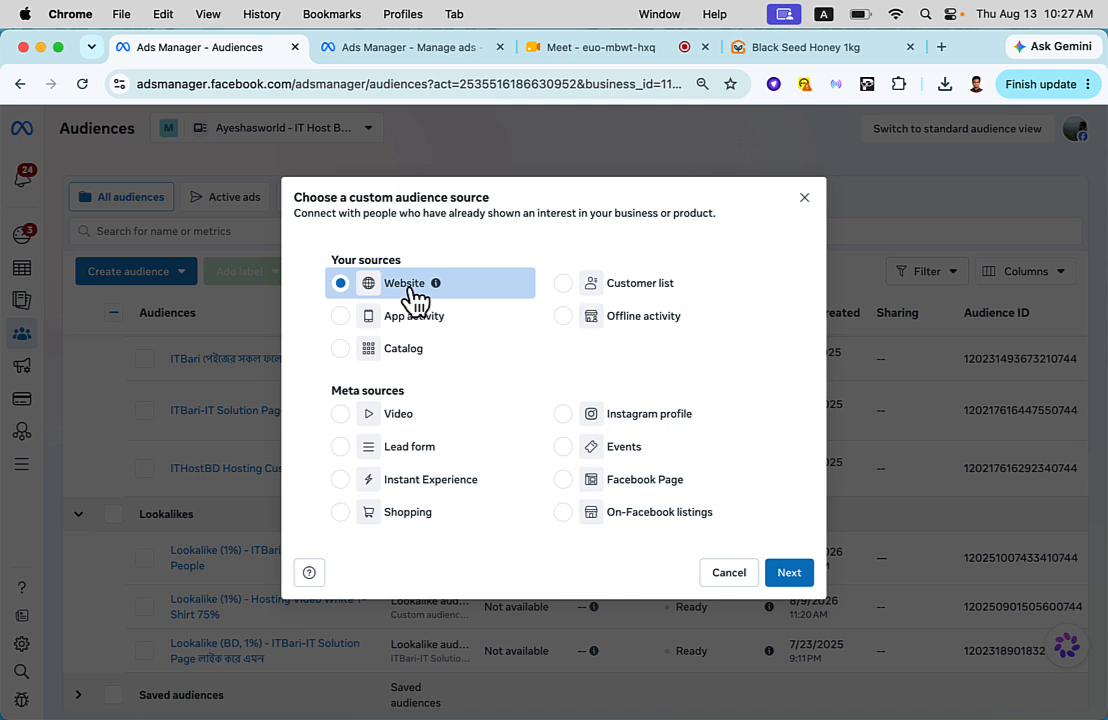
click(795, 576)
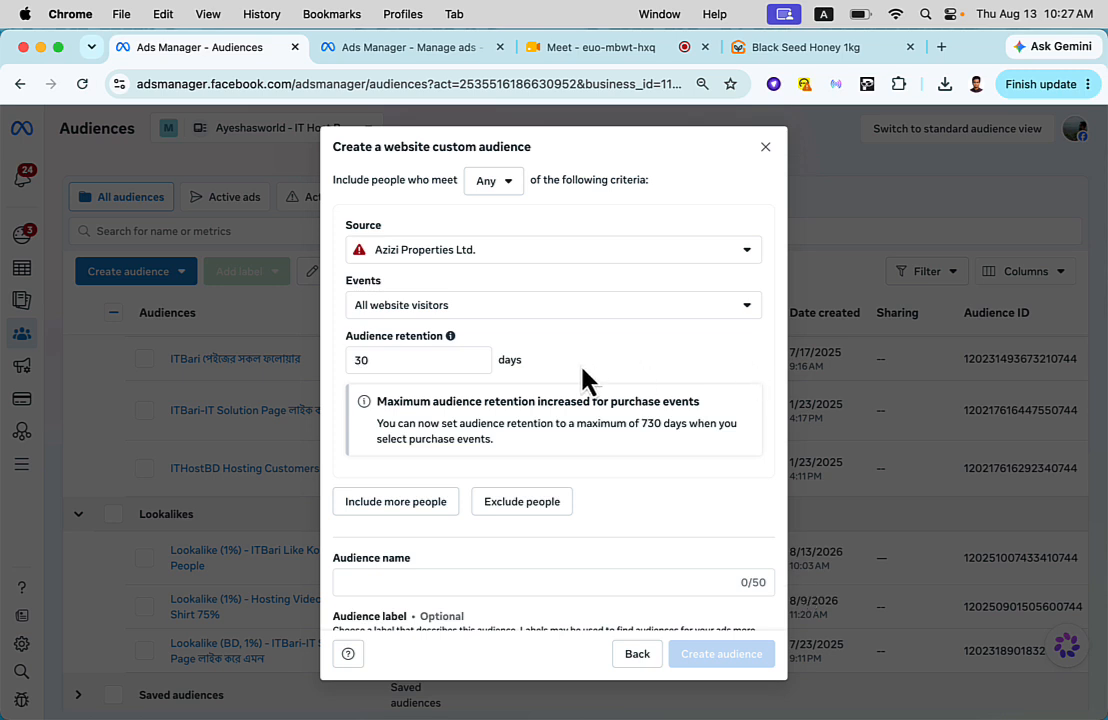
click(765, 147)
- Bring up the website custom audience setup again, examine the available pixel sources, and close it without creating an audience
click(141, 290)
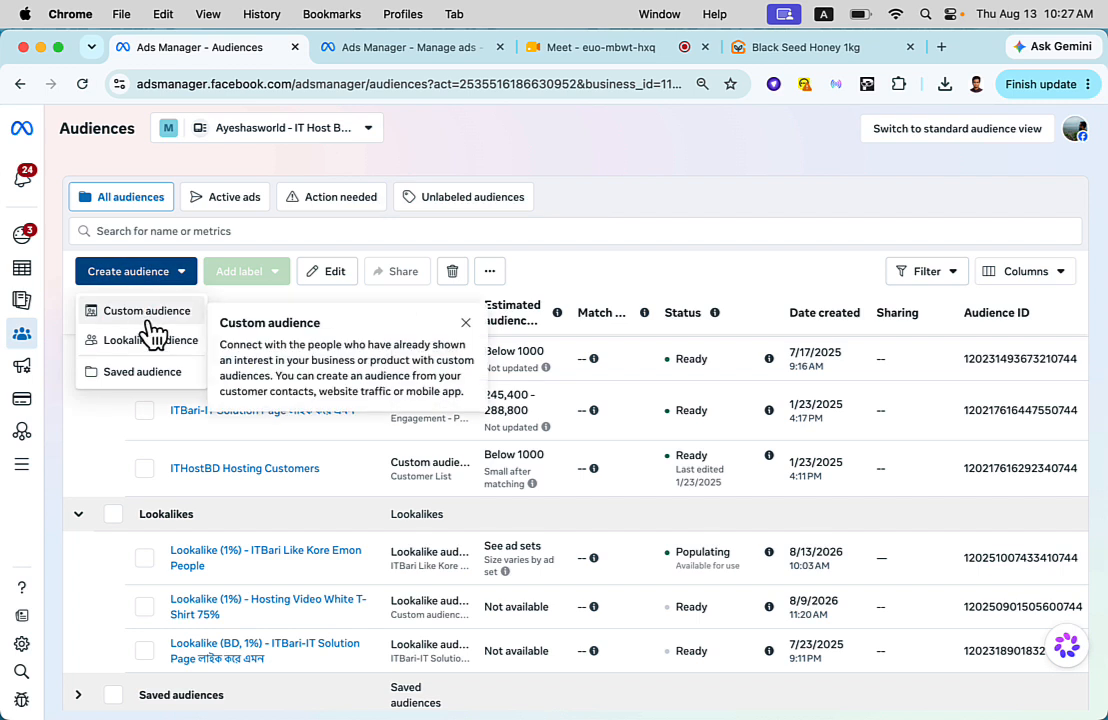
click(151, 322)
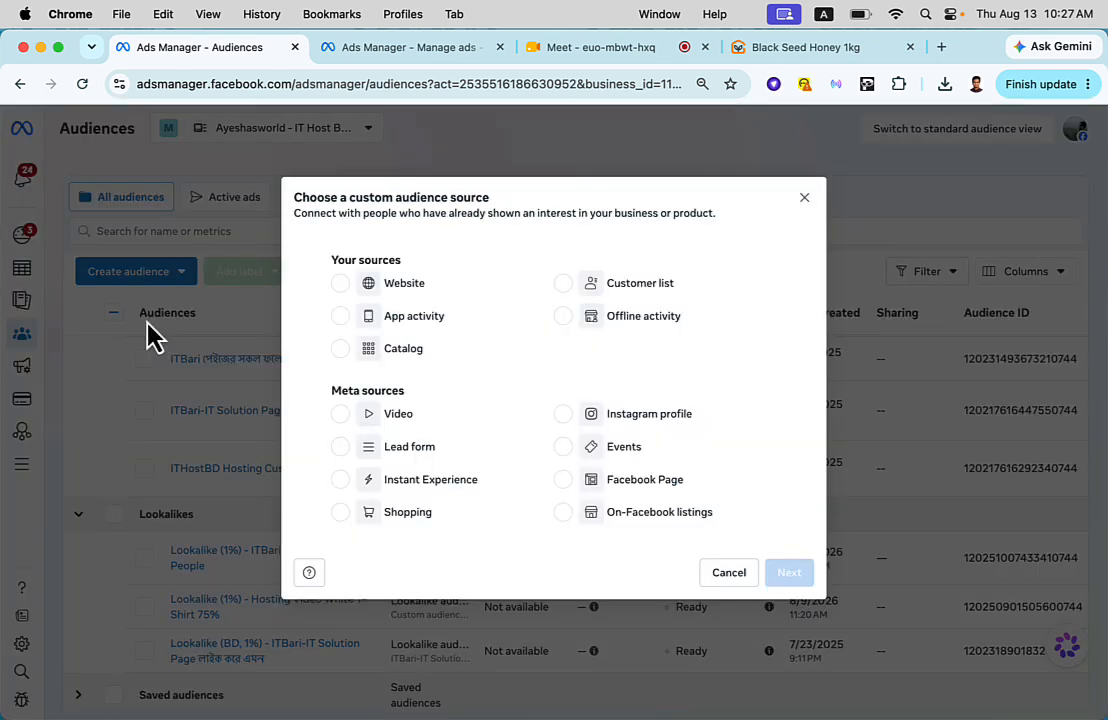
click(408, 290)
click(790, 574)
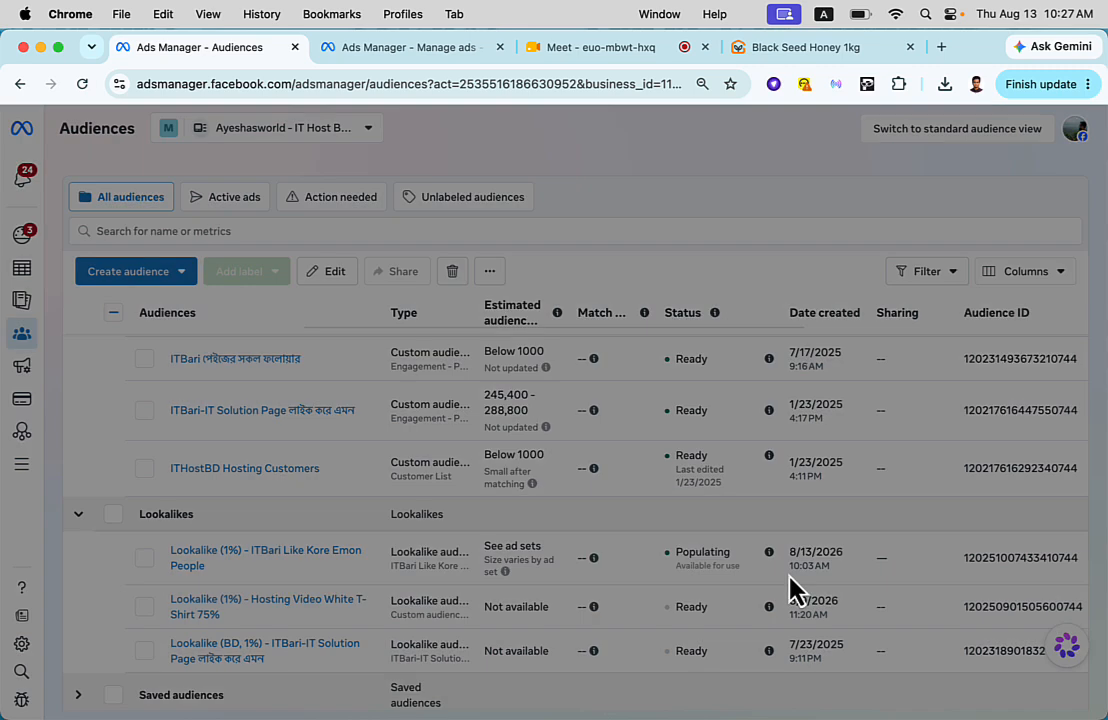
click(538, 254)
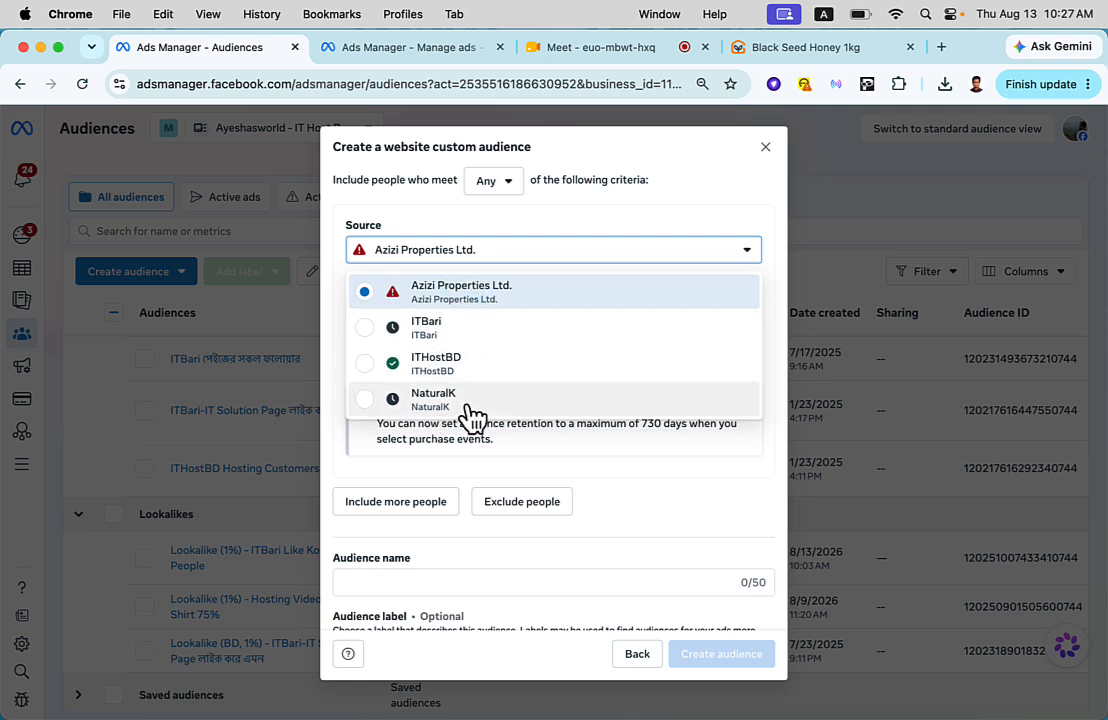
click(765, 147)
- Close the New Sales Ad Set editor, leaving its draft changes unpublished
click(398, 52)
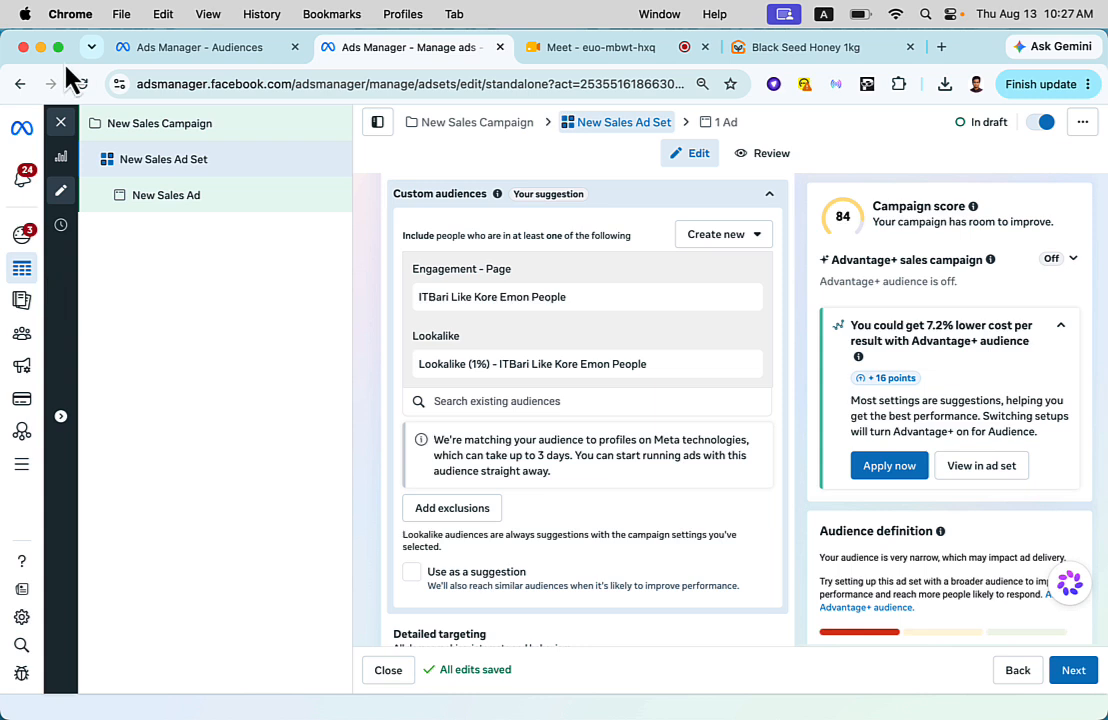
click(61, 122)
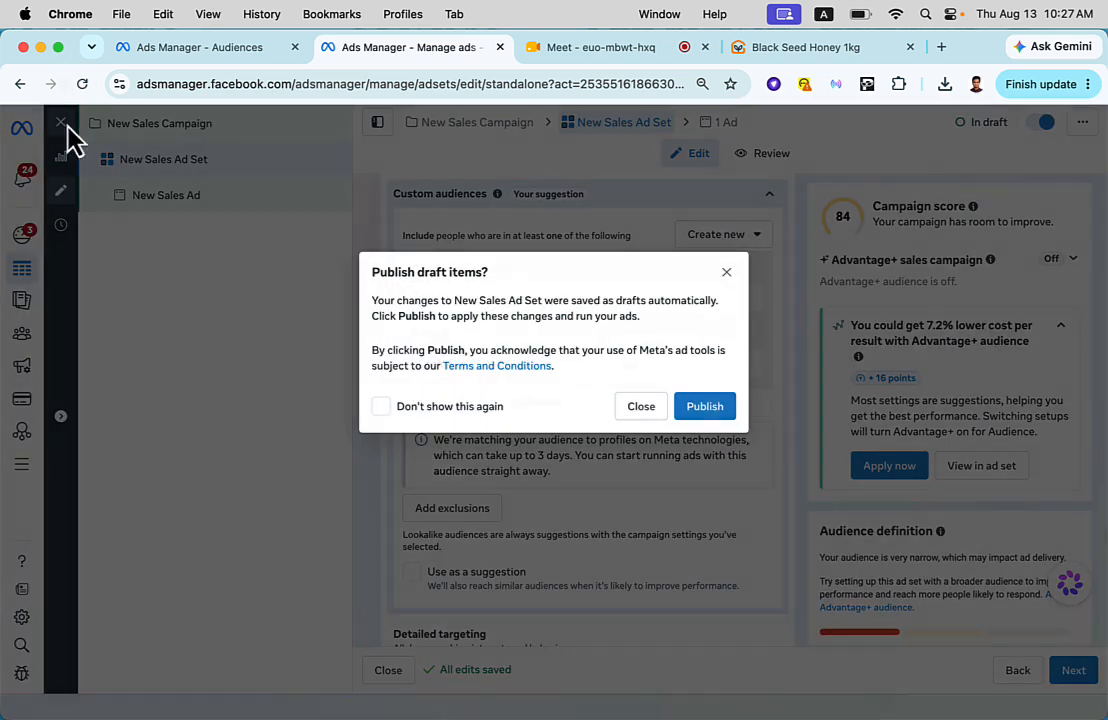
click(624, 416)
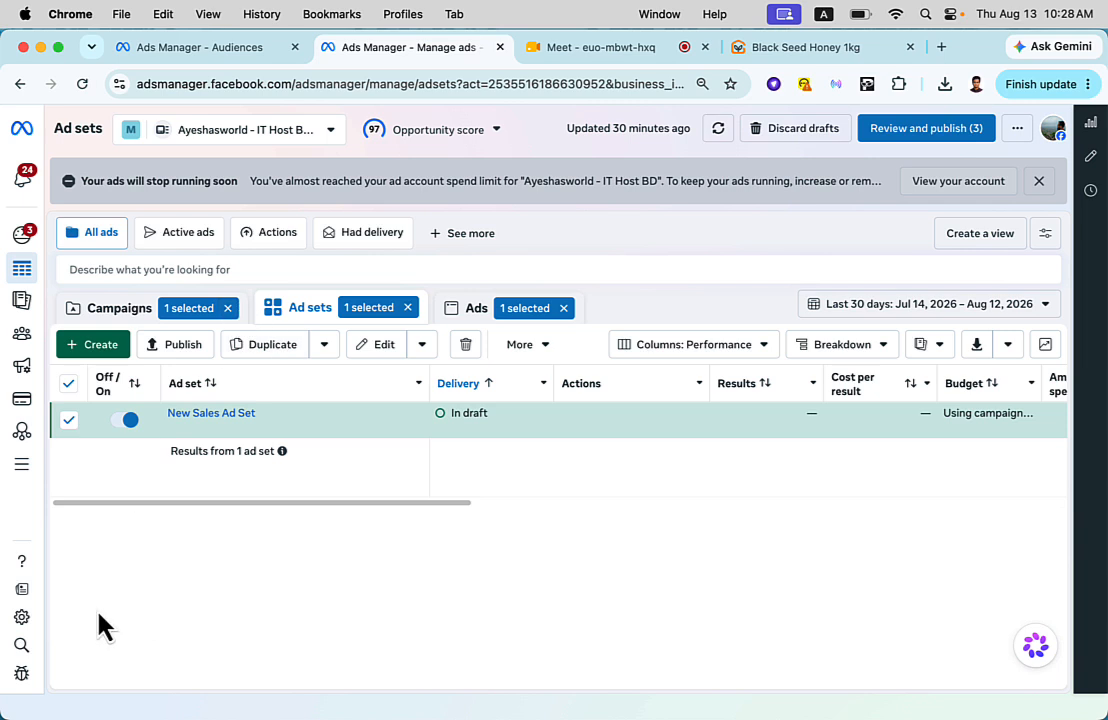
- Open the business settings and view the first ad account, Ad Account 01, among the business portfolio's ad accounts
click(24, 622)
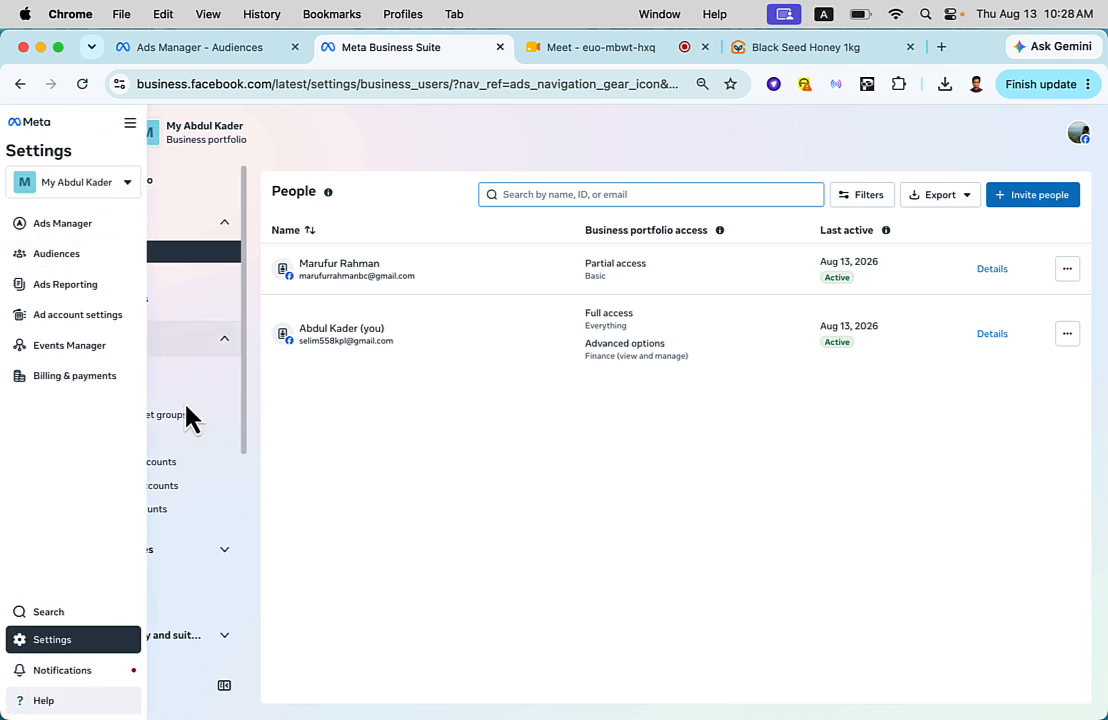
click(166, 396)
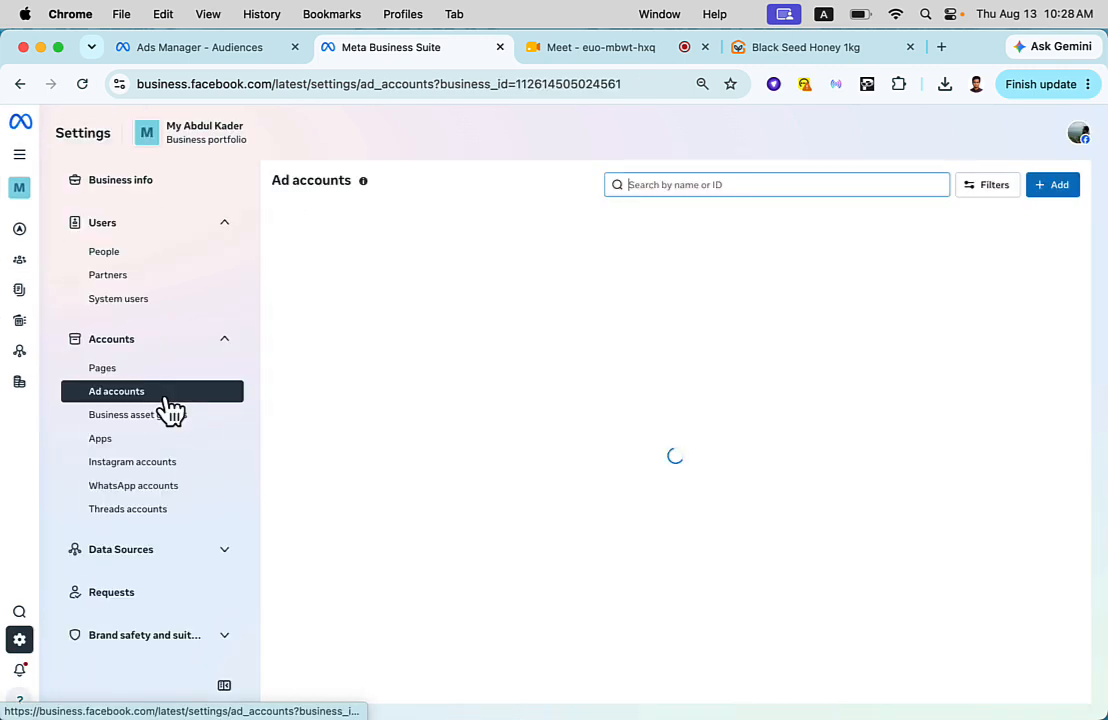
click(383, 260)
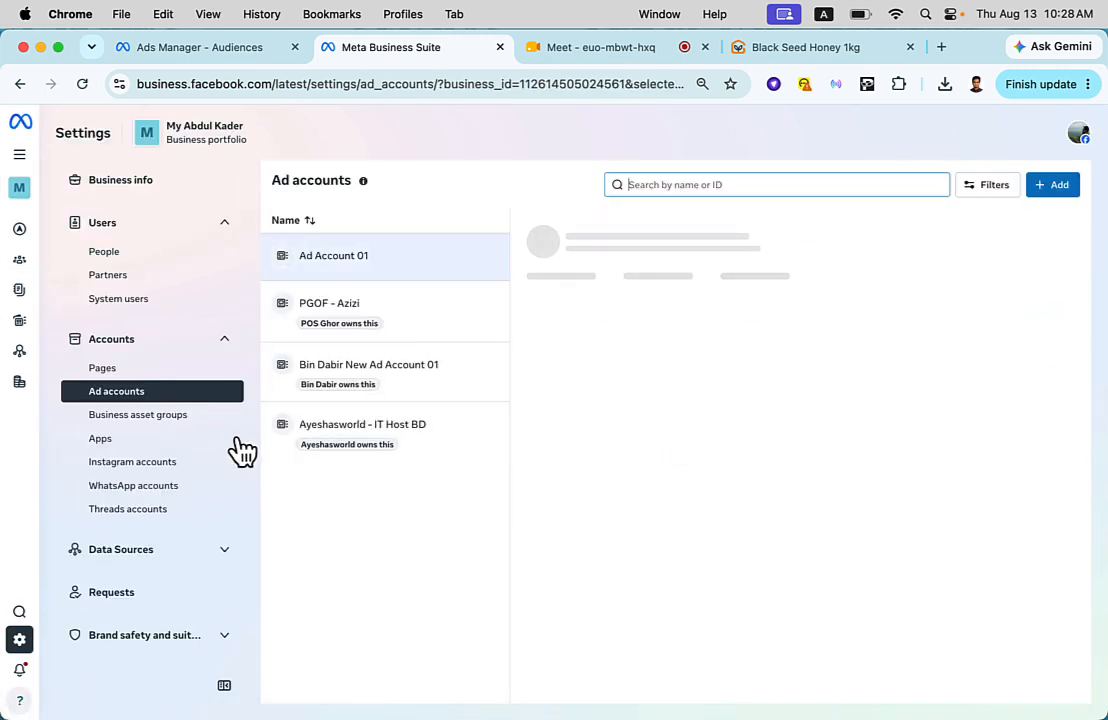
- Open Datasets & pixels among the business data sources and look through the listed datasets
scroll(240, 450, down, 1)
scroll(240, 450, down, 3)
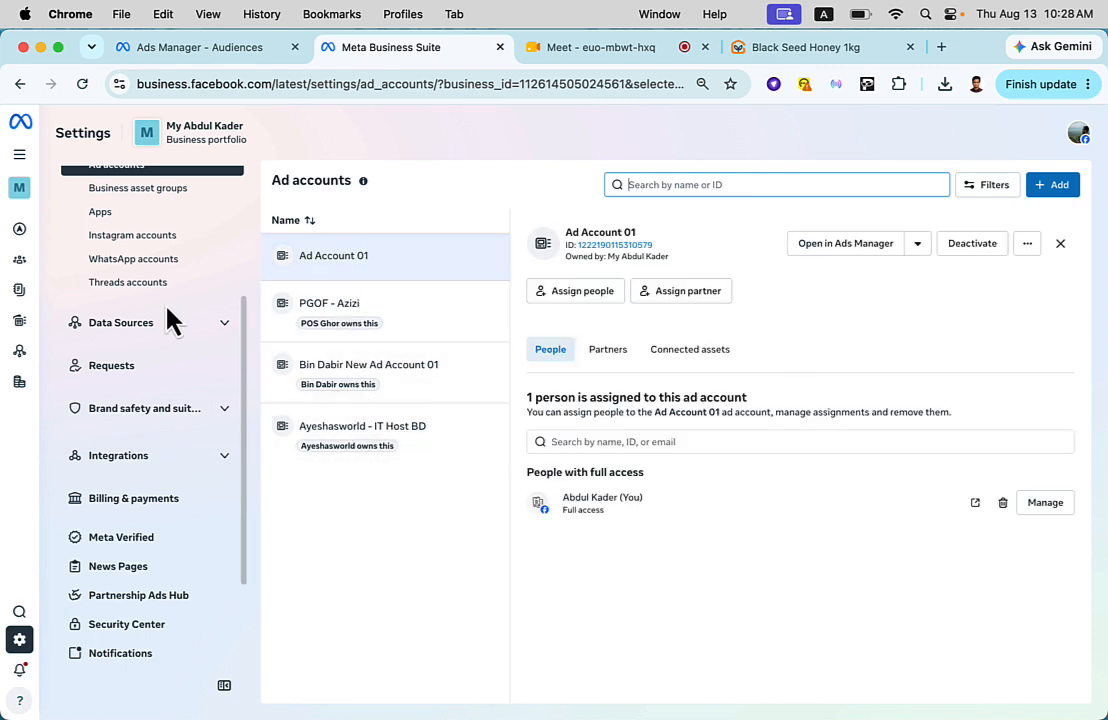
scroll(170, 315, down, 3)
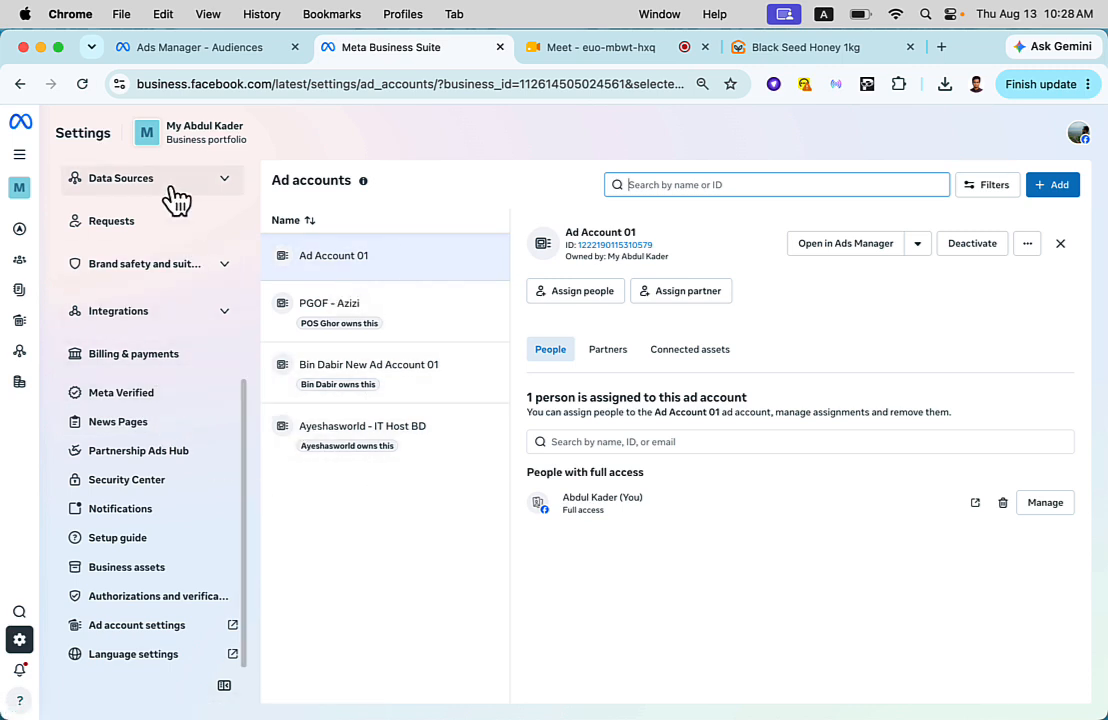
click(135, 196)
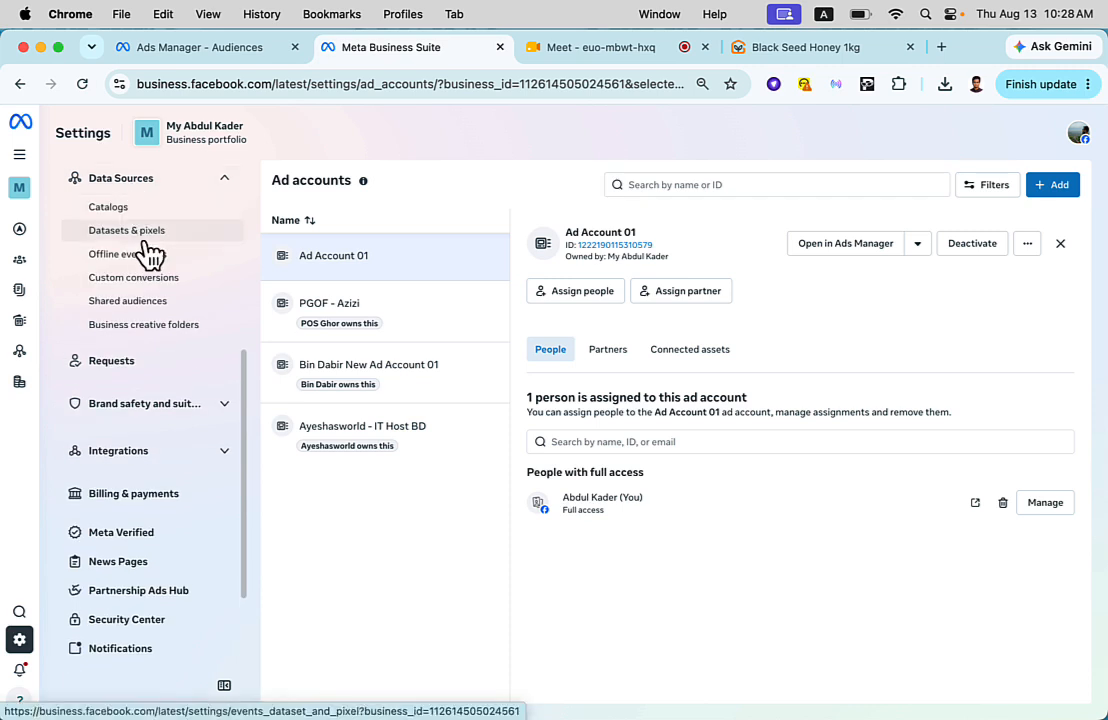
click(170, 236)
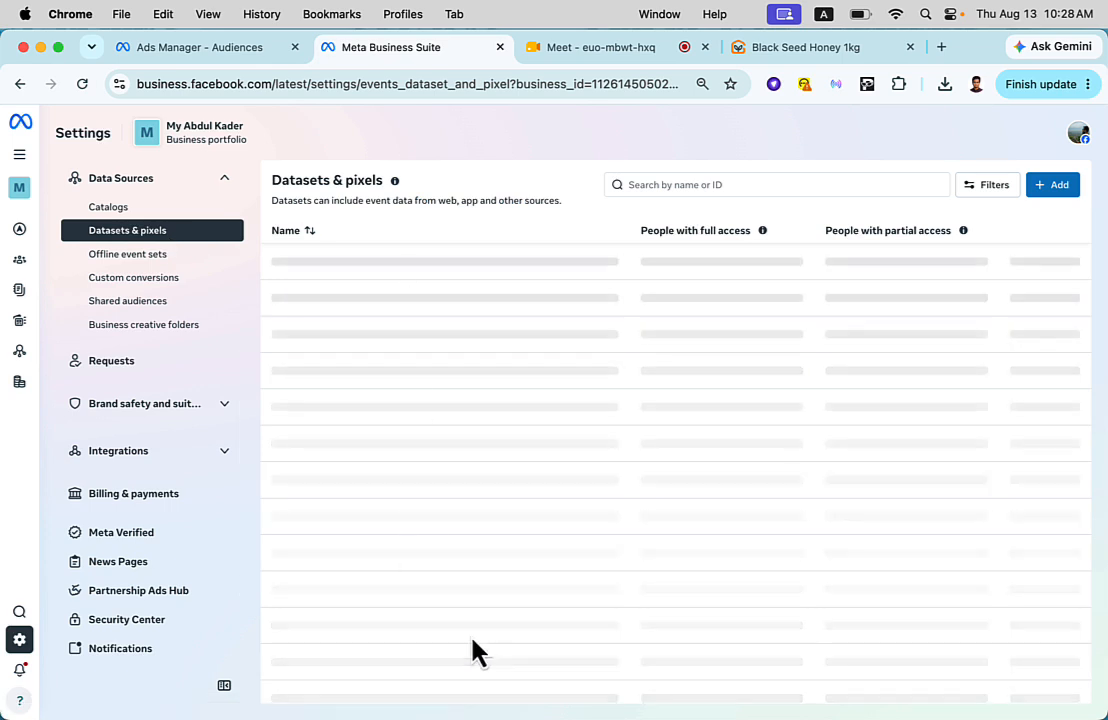
scroll(449, 379, down, 2)
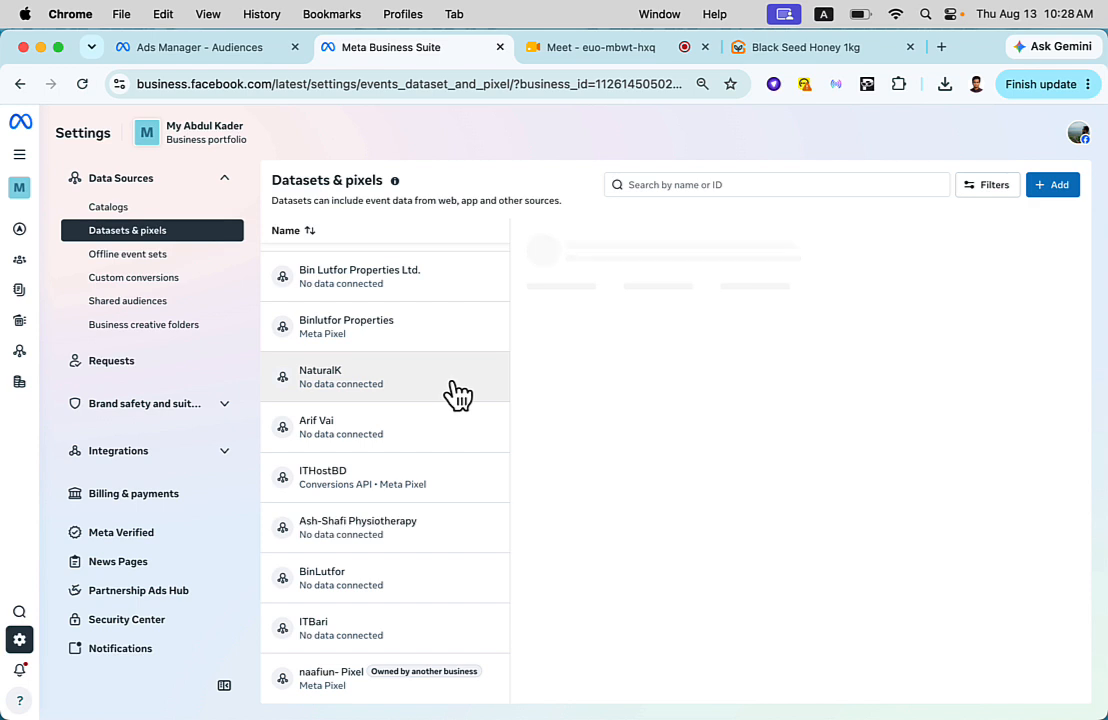
scroll(455, 393, up, 2)
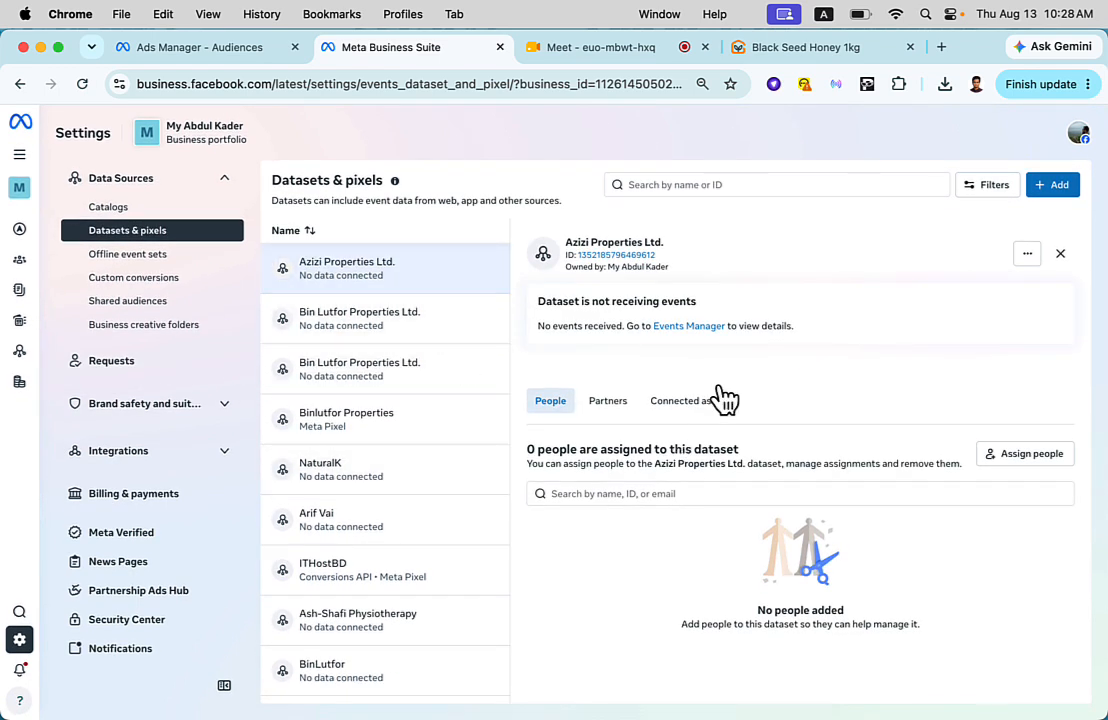
- View the form for creating a new dataset, and close it without creating one
click(1048, 194)
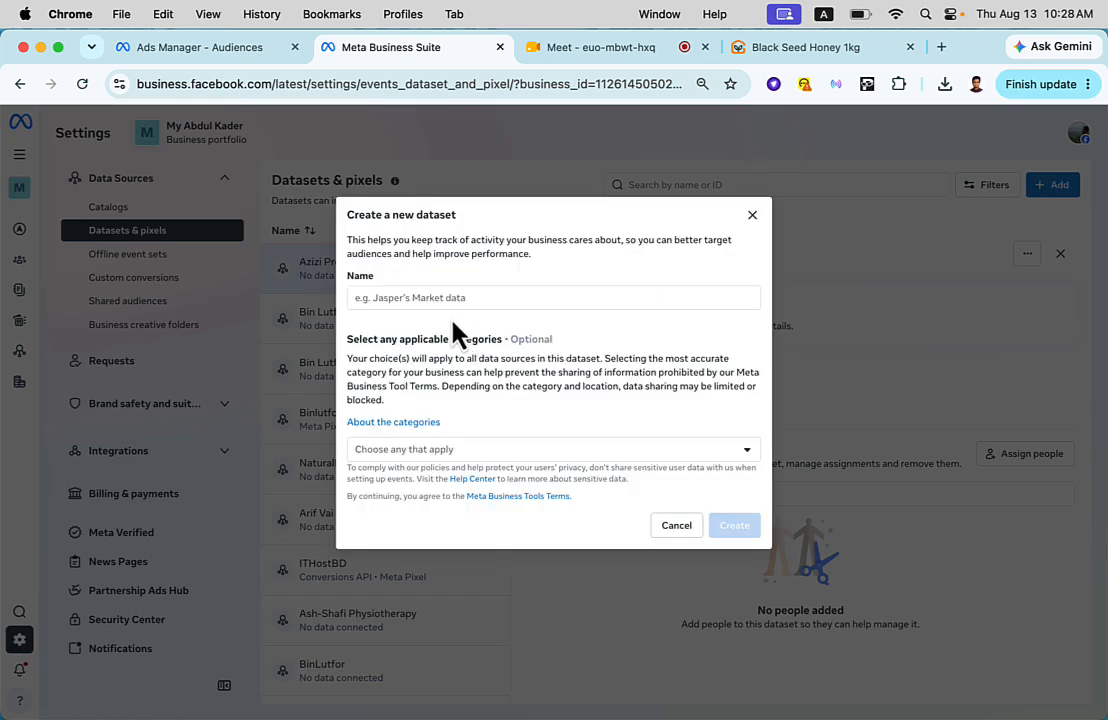
click(446, 298)
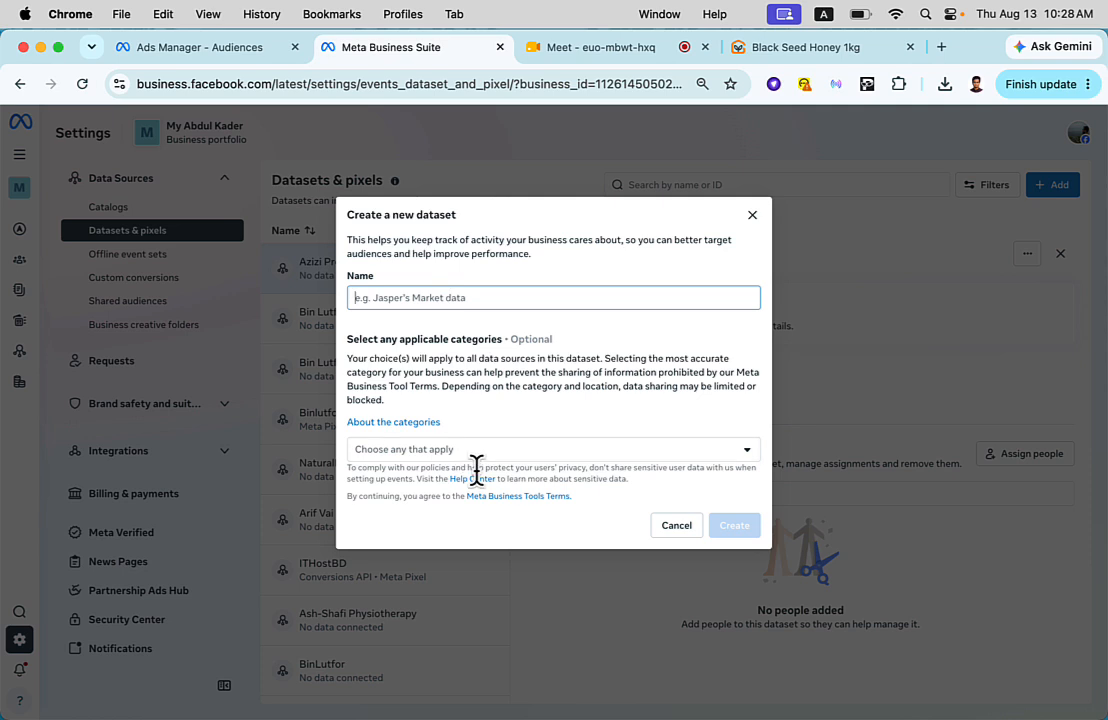
click(753, 217)
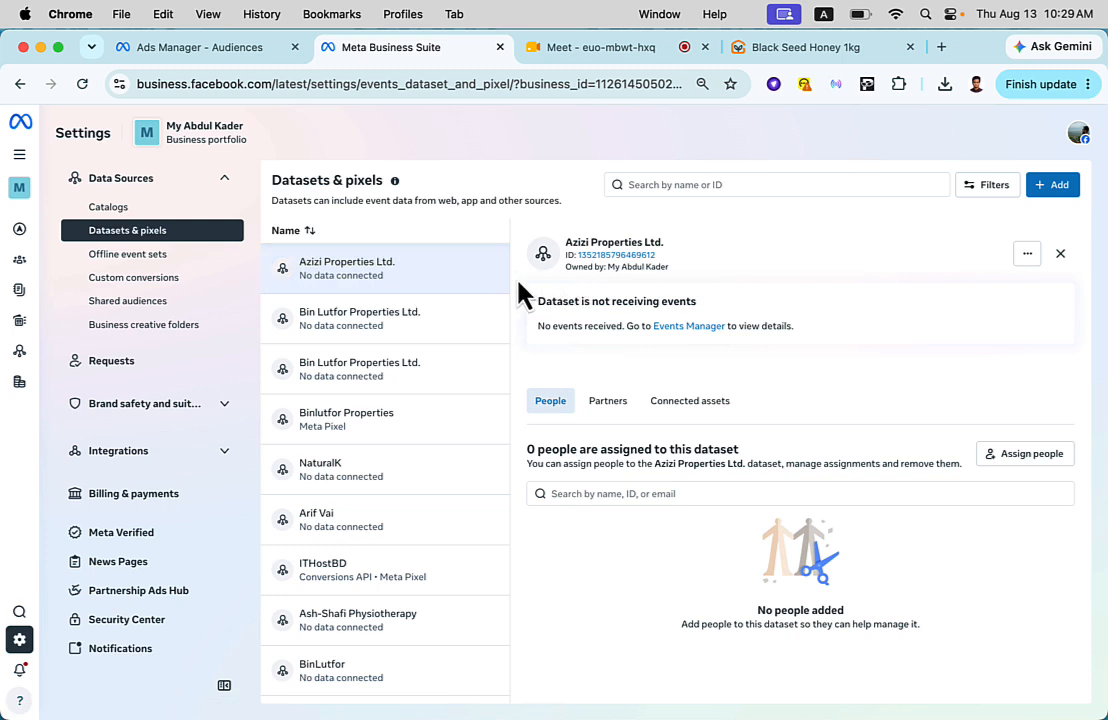
- Switch to the Ads Manager Audiences page and start a new custom audience with Website as its source
click(216, 47)
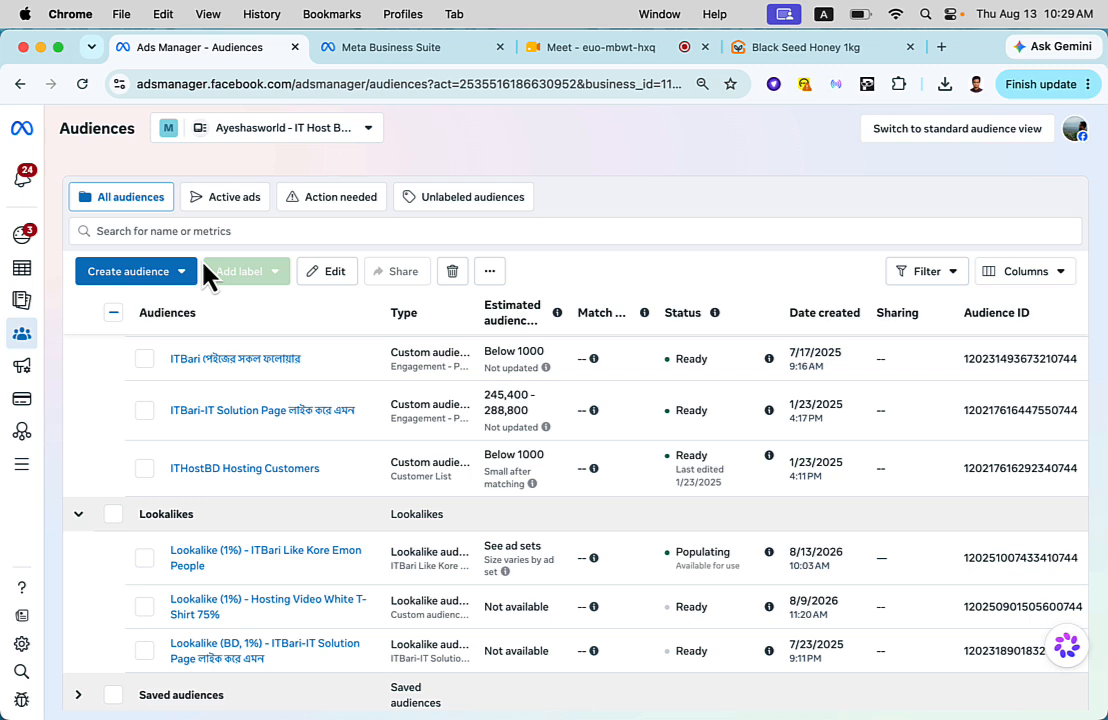
click(153, 280)
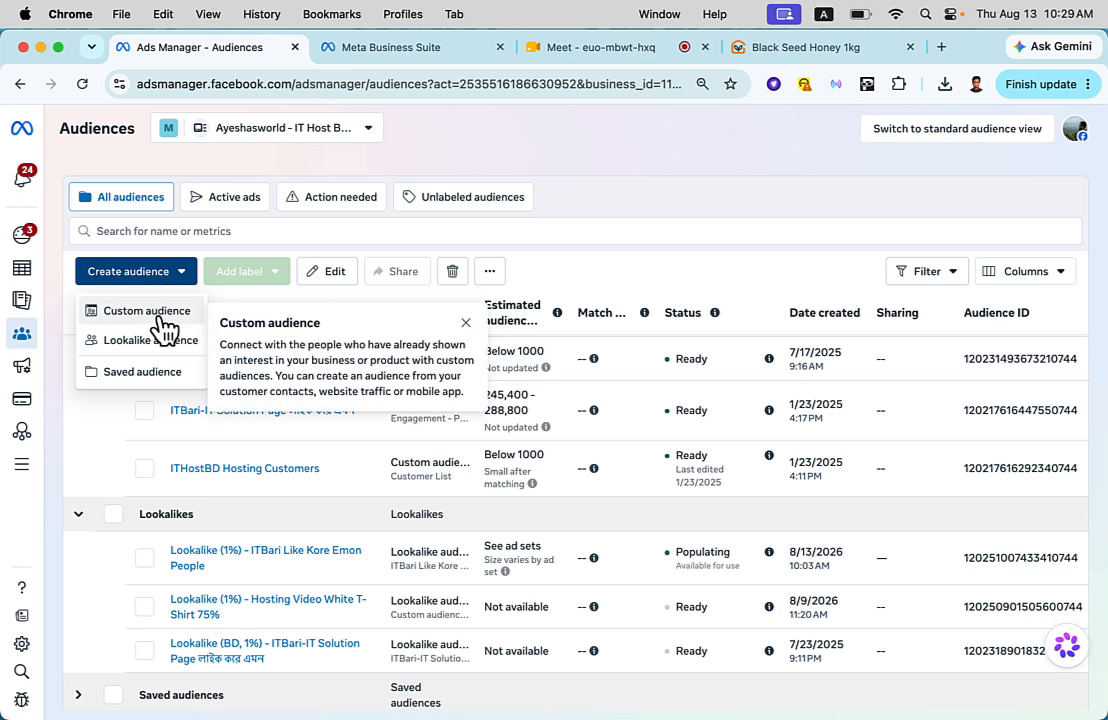
click(165, 328)
click(395, 287)
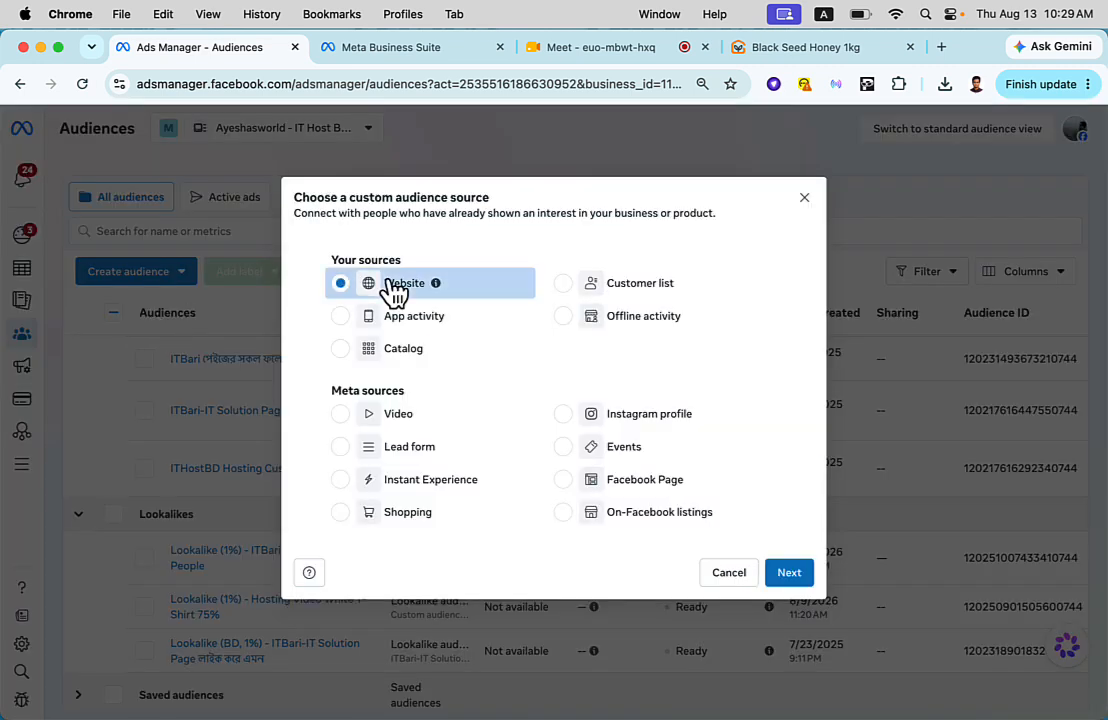
click(790, 574)
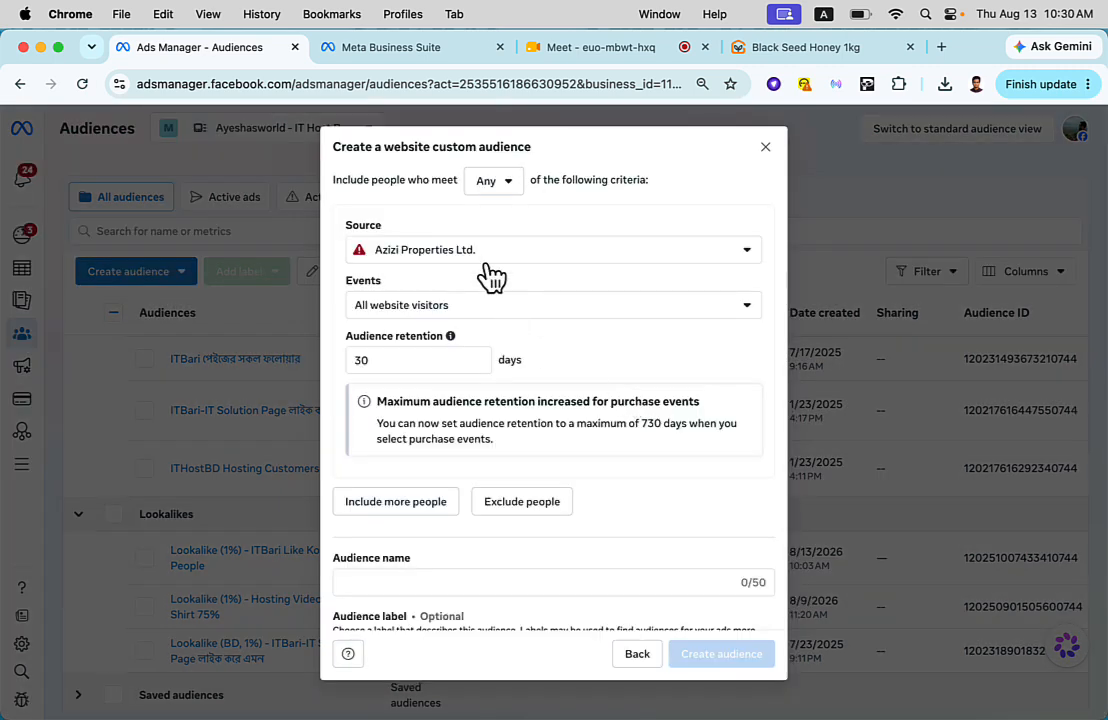
- Set the website audience's source to ITHostBD and its event to All website visitors
click(485, 250)
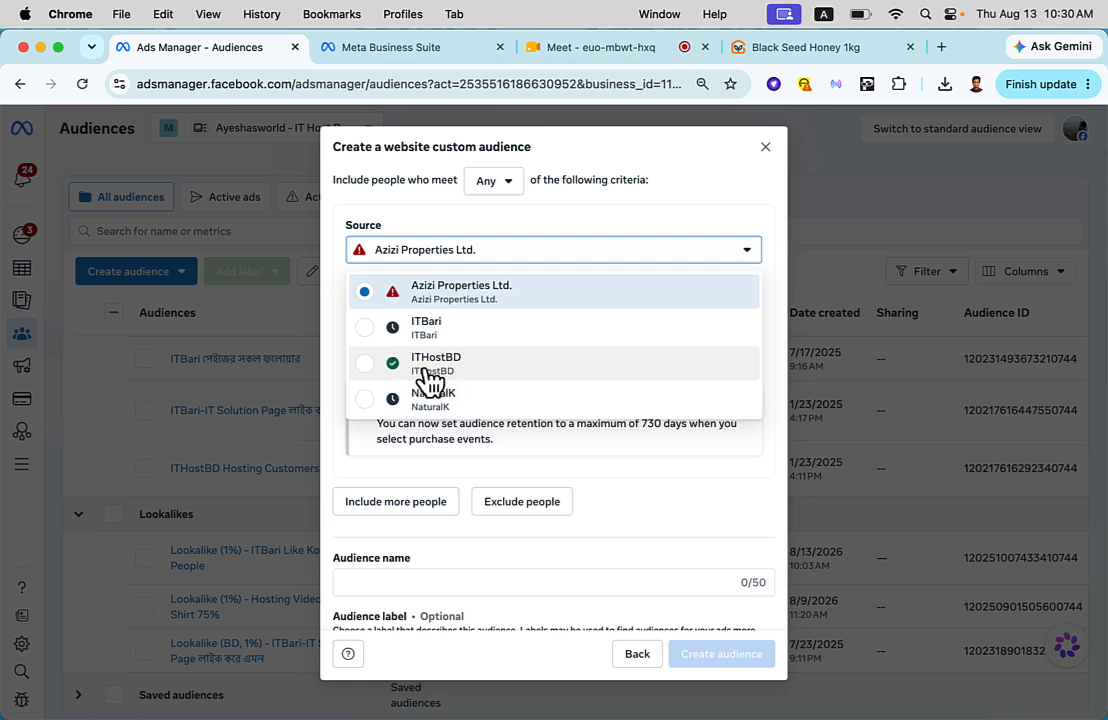
click(410, 364)
click(482, 310)
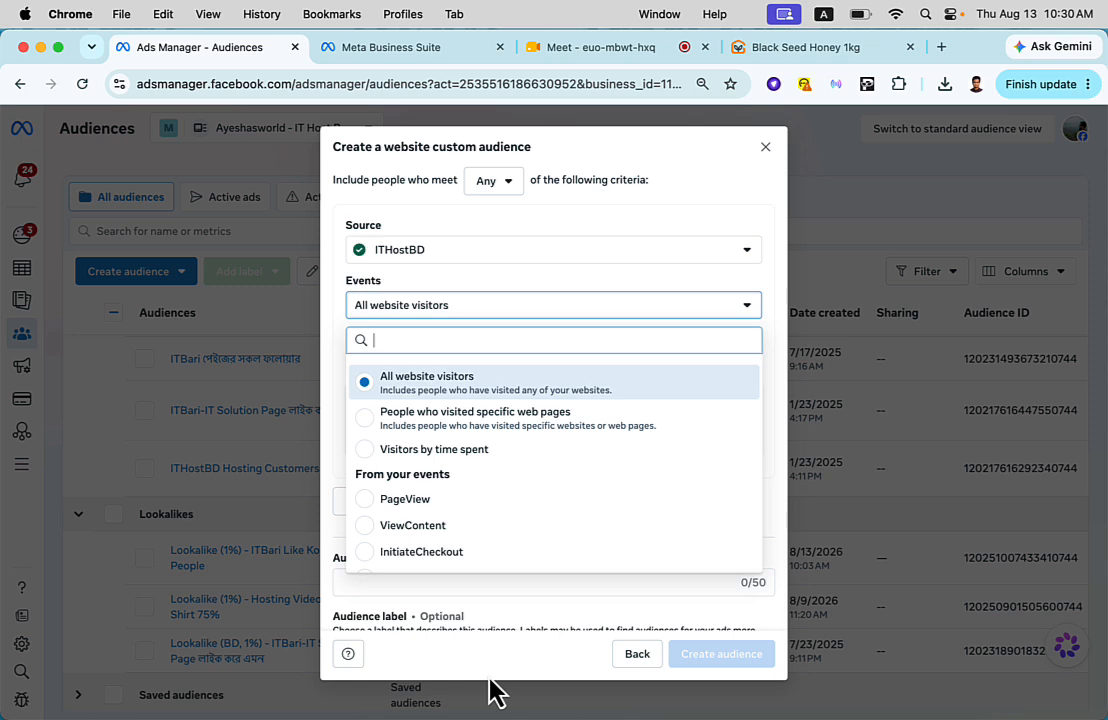
click(453, 395)
double_click(409, 361)
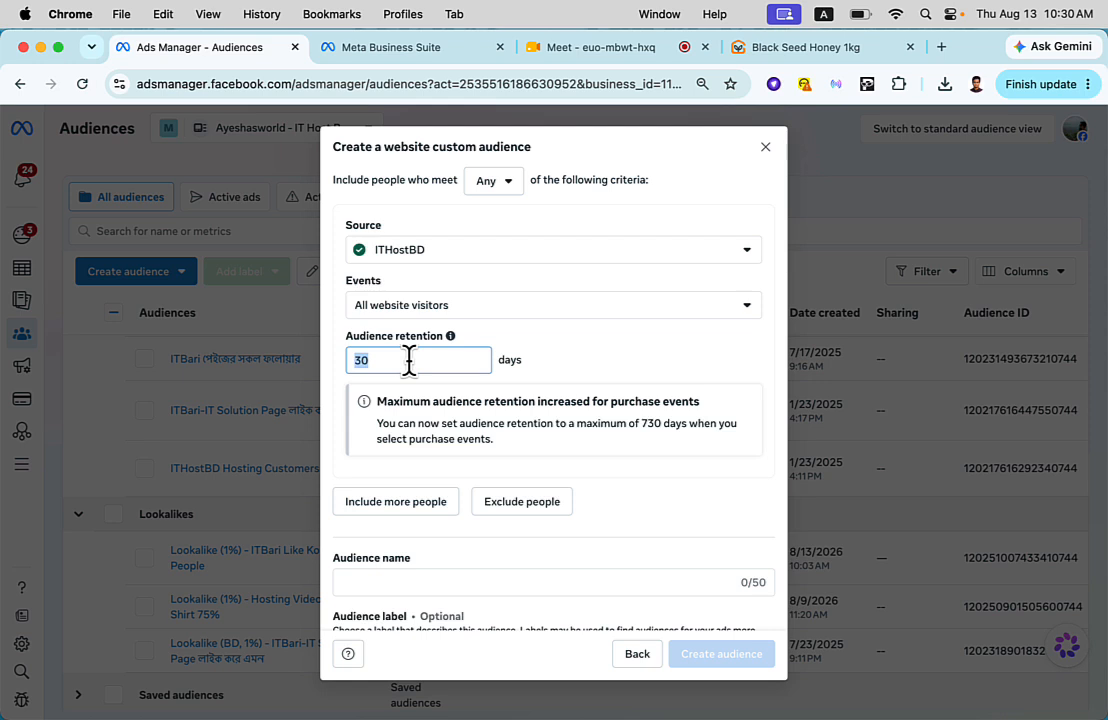
- Name the website audience "my ithostbd all website visitor"
click(452, 584)
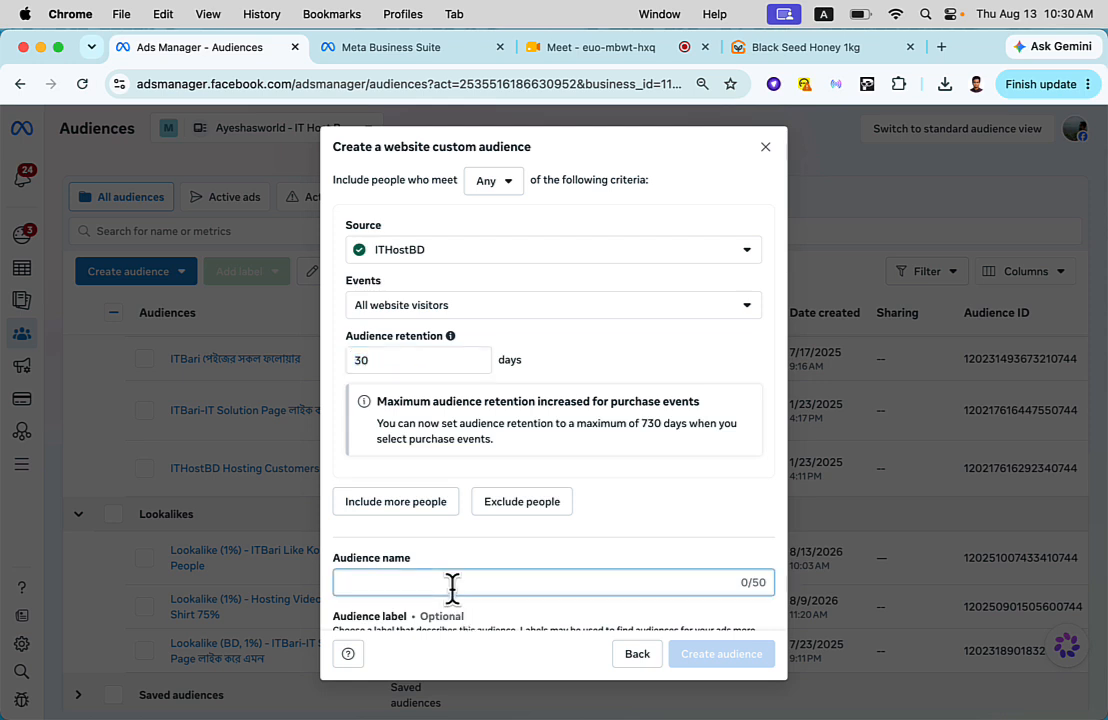
text(my i)
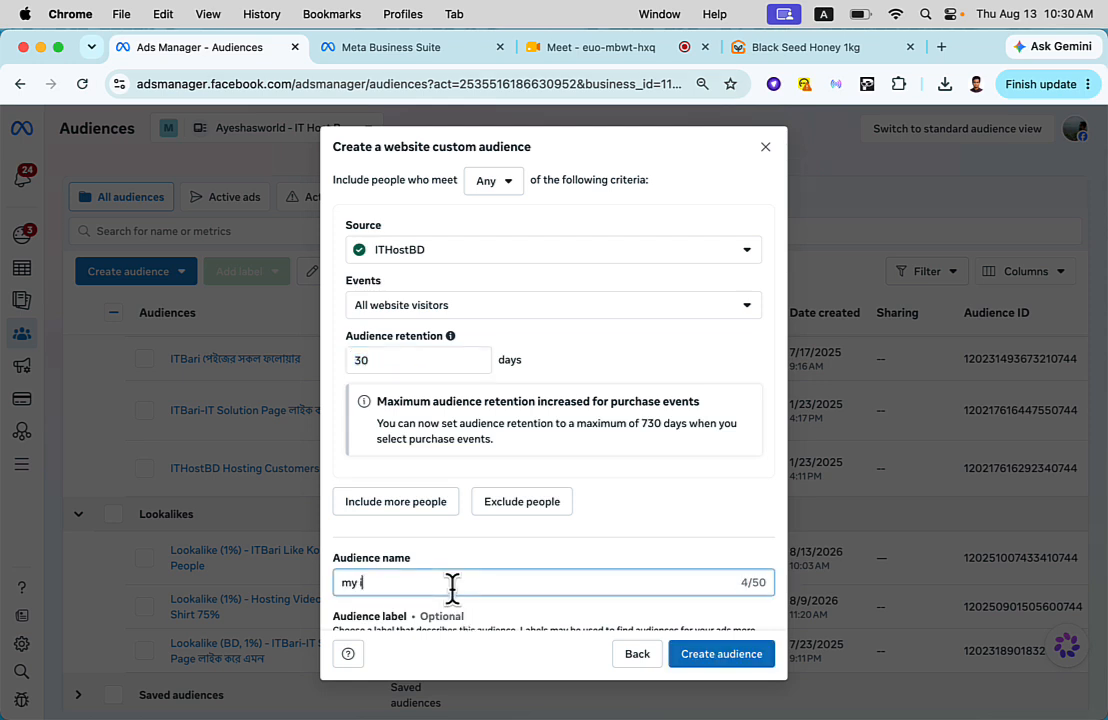
text(thostbd all website visitor)
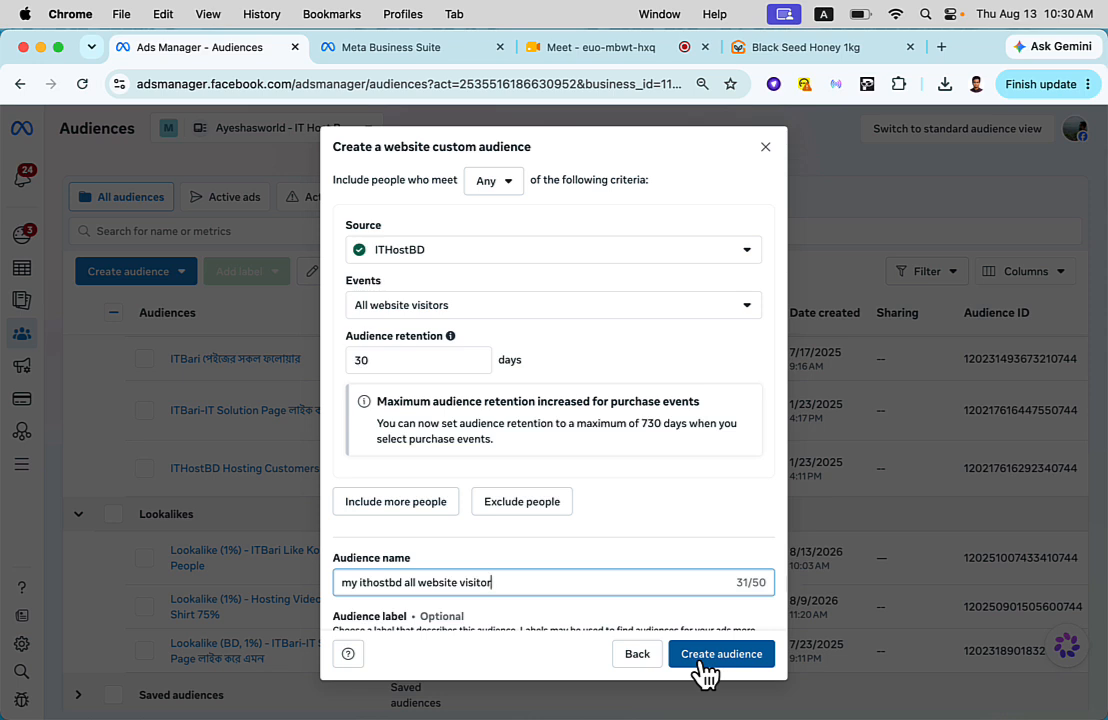
- Set the audience's event to People who visited specific web pages, with the URL condition on contains
click(425, 306)
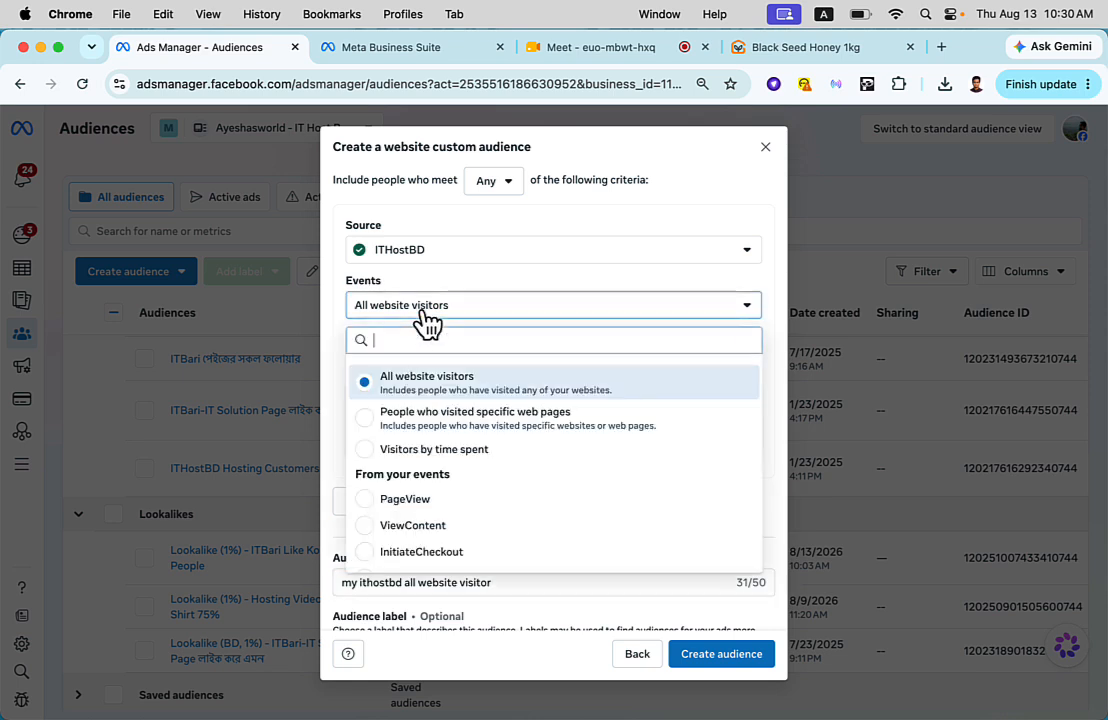
click(430, 436)
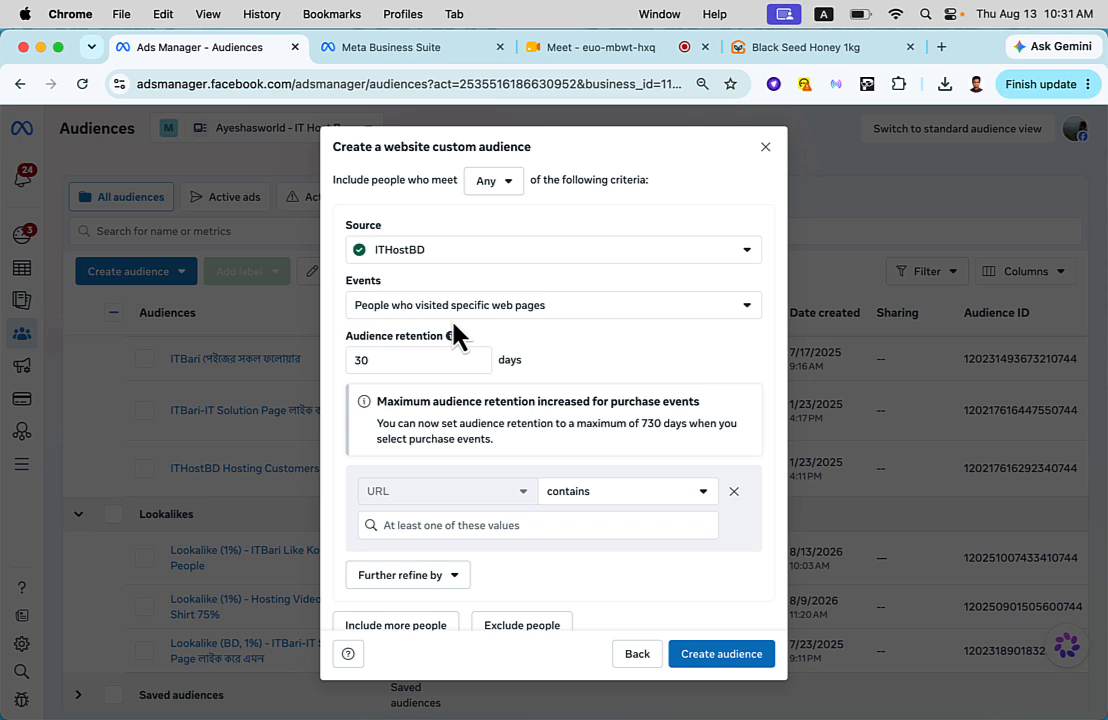
scroll(487, 396, down, 2)
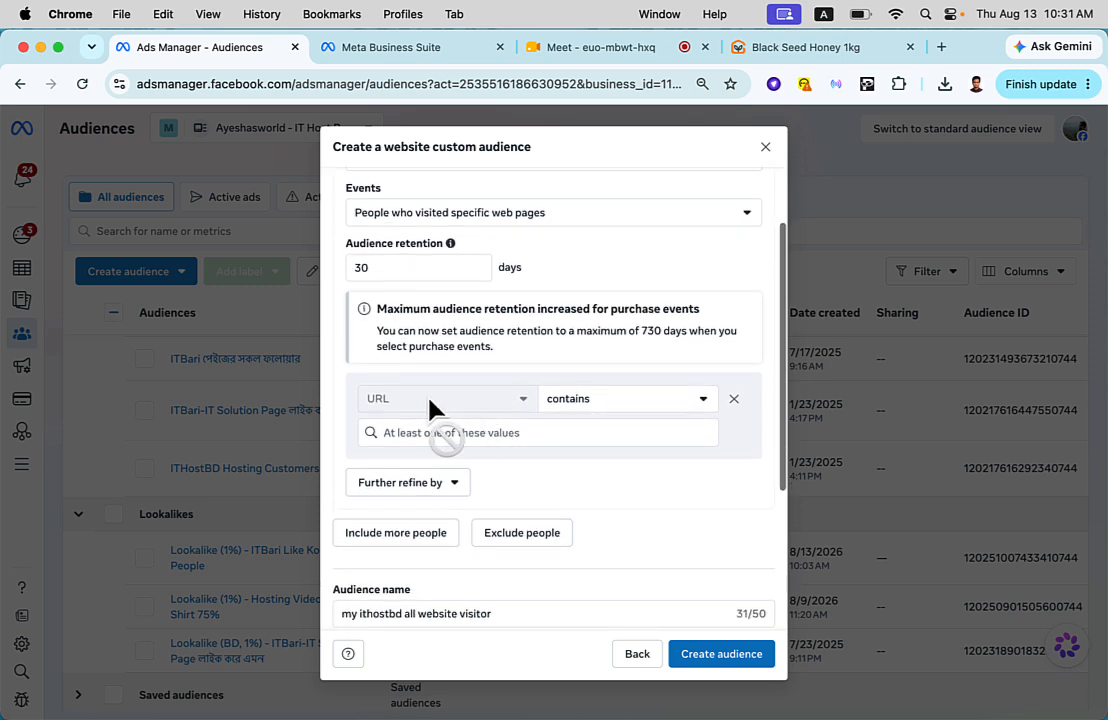
click(588, 401)
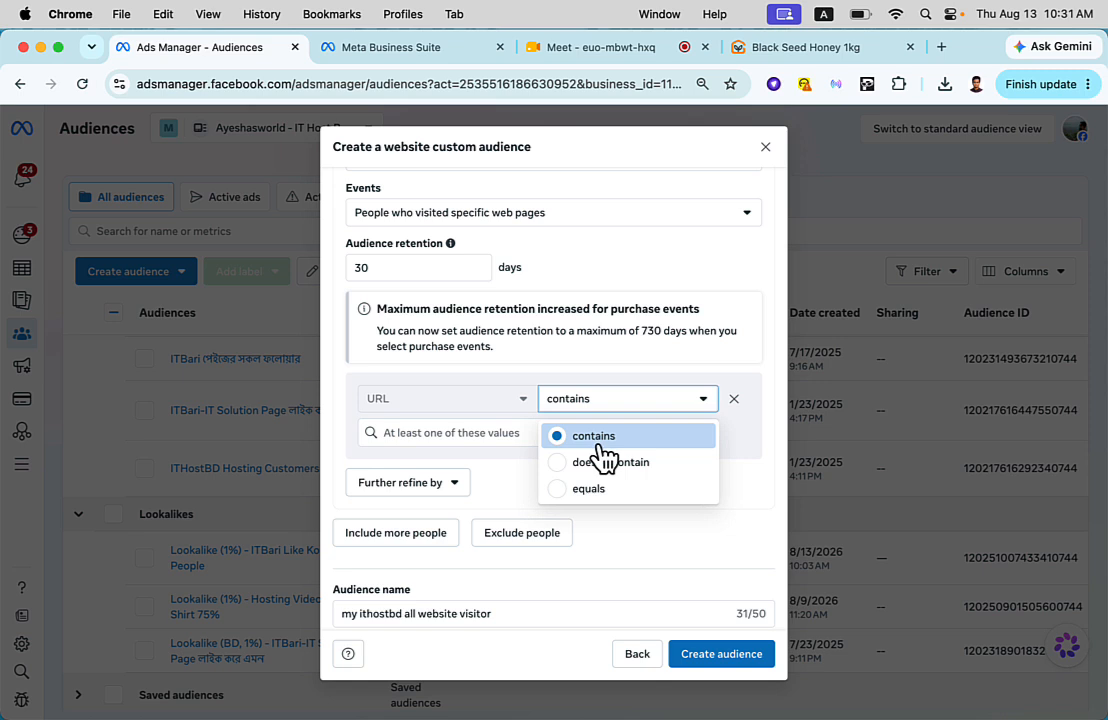
click(566, 437)
click(564, 435)
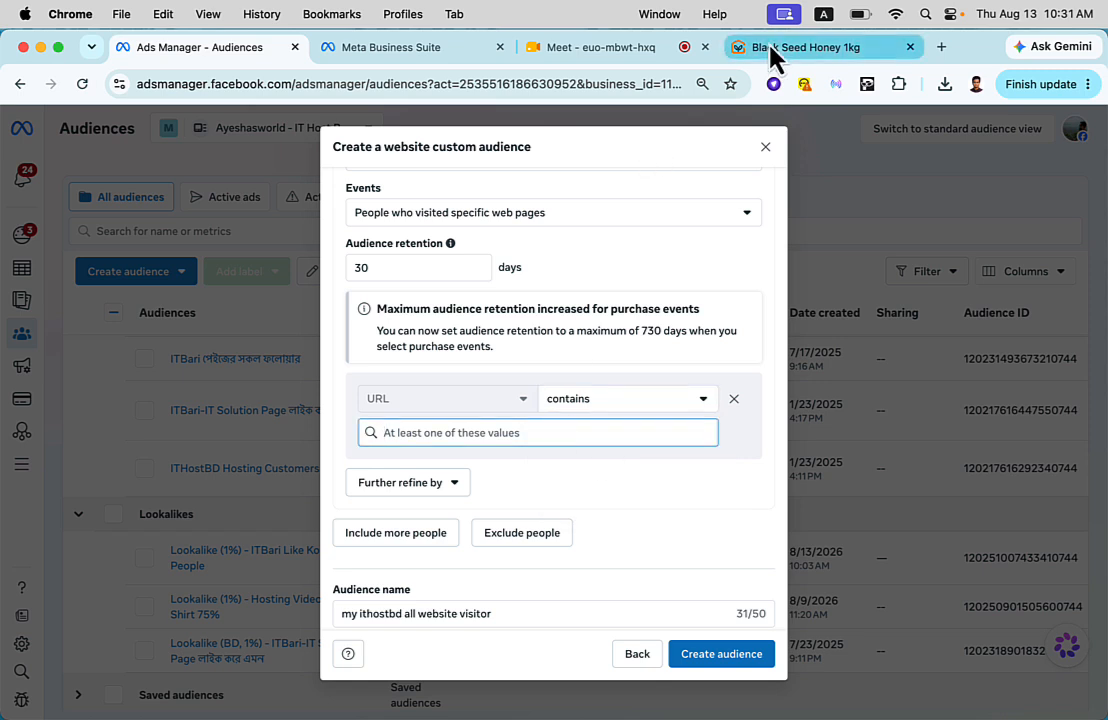
- Copy the Black Seed Honey 1kg product page's address from the Ghorer Bazar site and add it as the URL condition's value
click(834, 48)
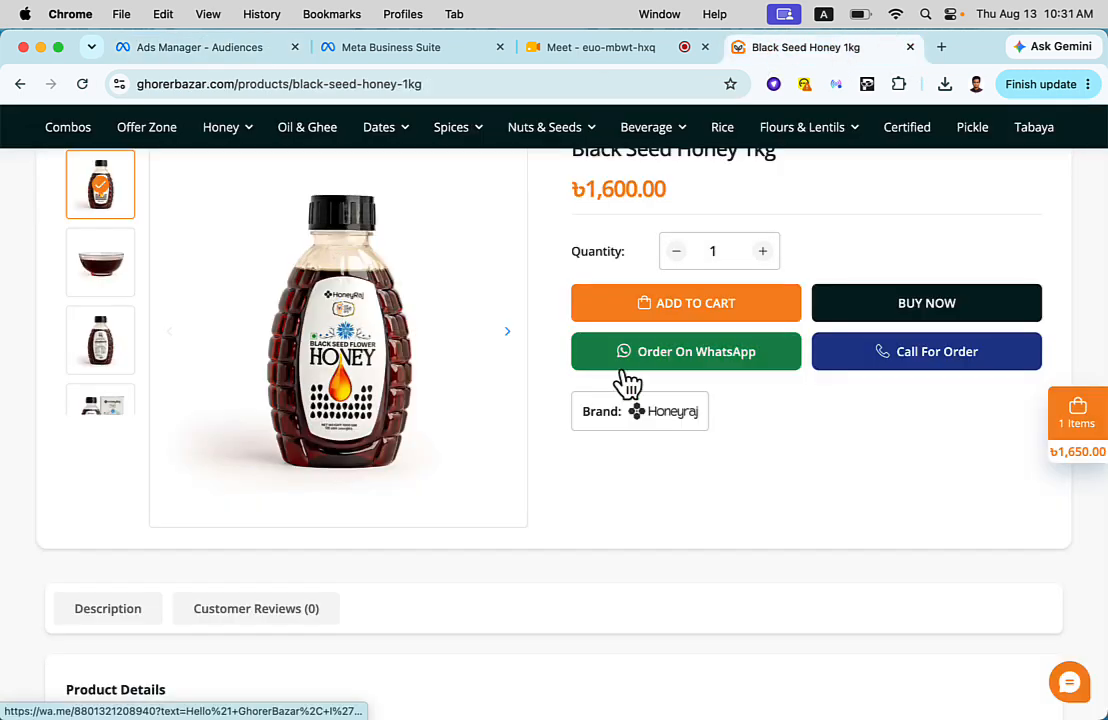
scroll(598, 400, up, 3)
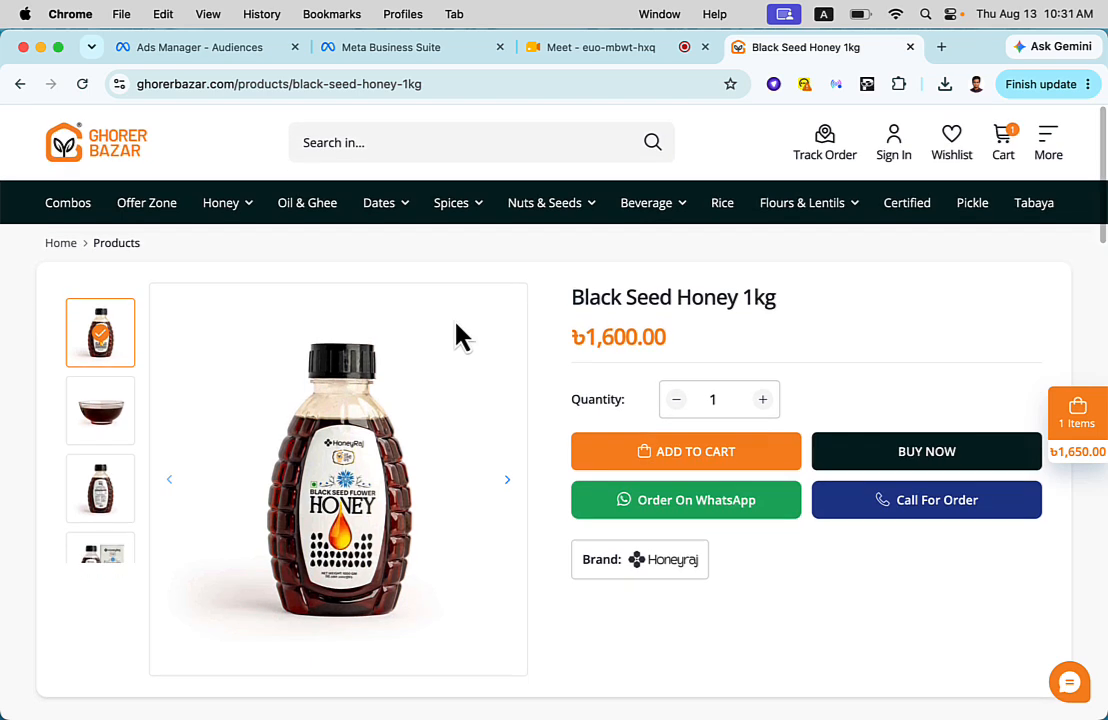
click(466, 88)
key(super+c)
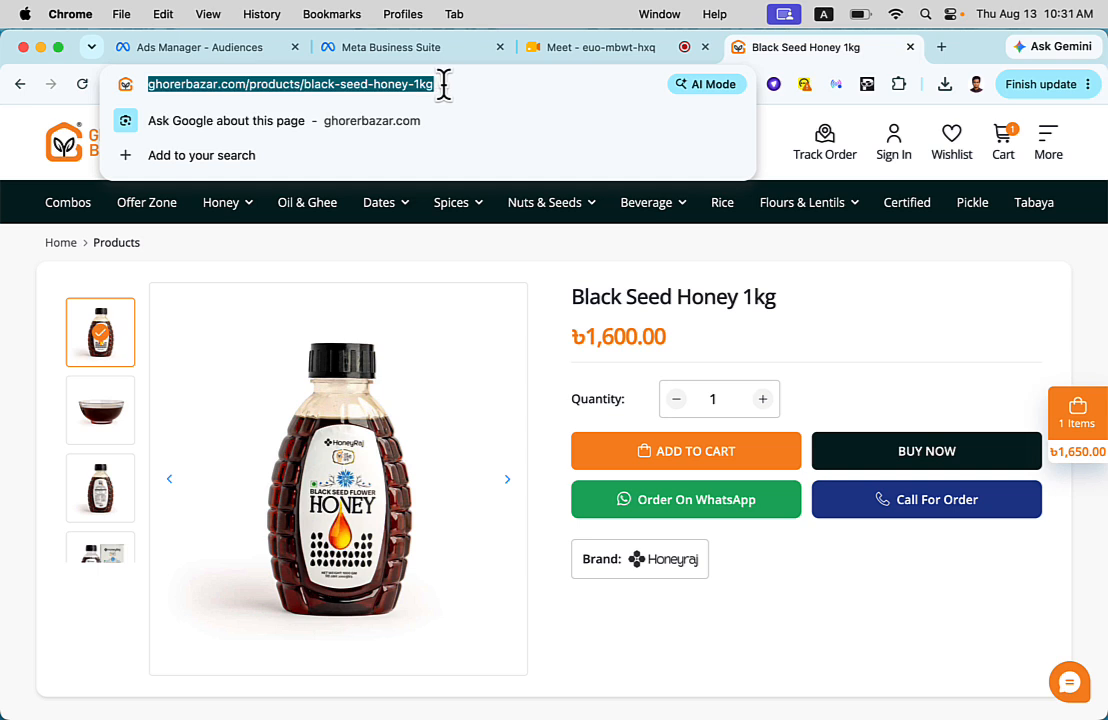
click(268, 46)
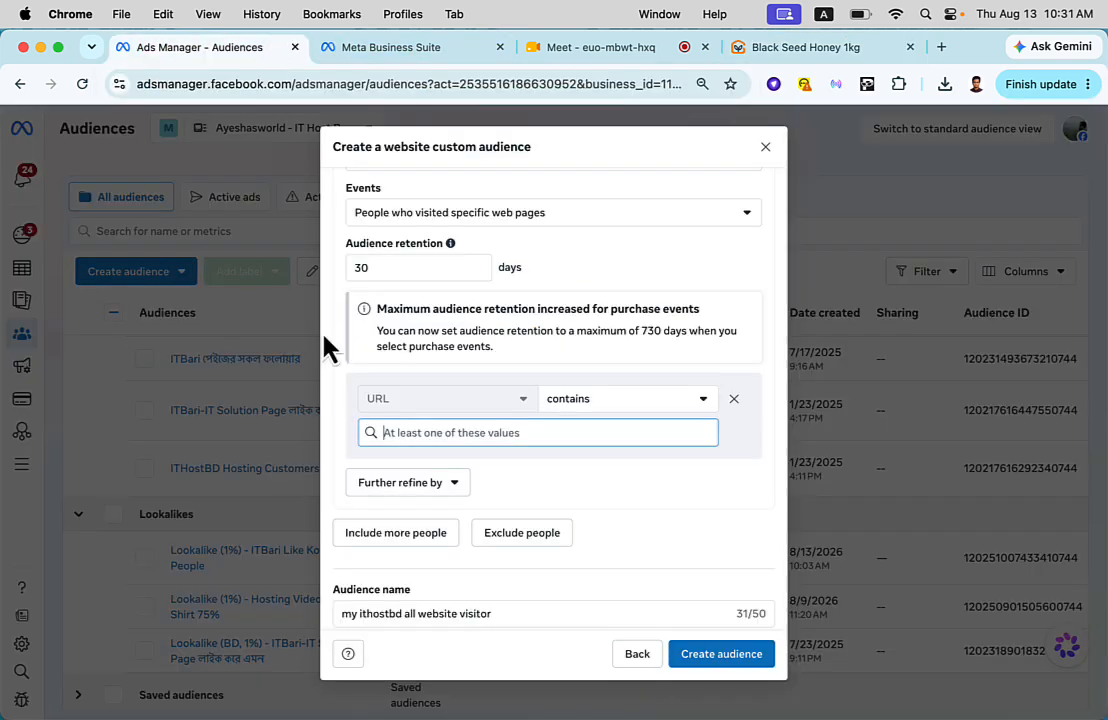
key(super+v)
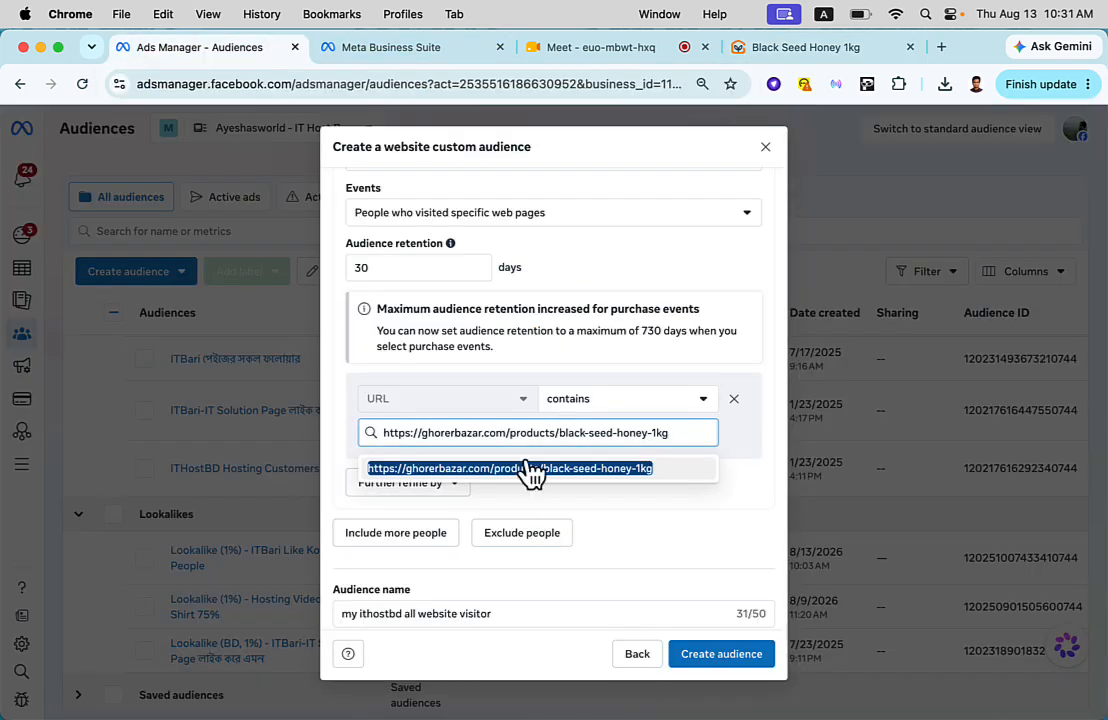
click(533, 480)
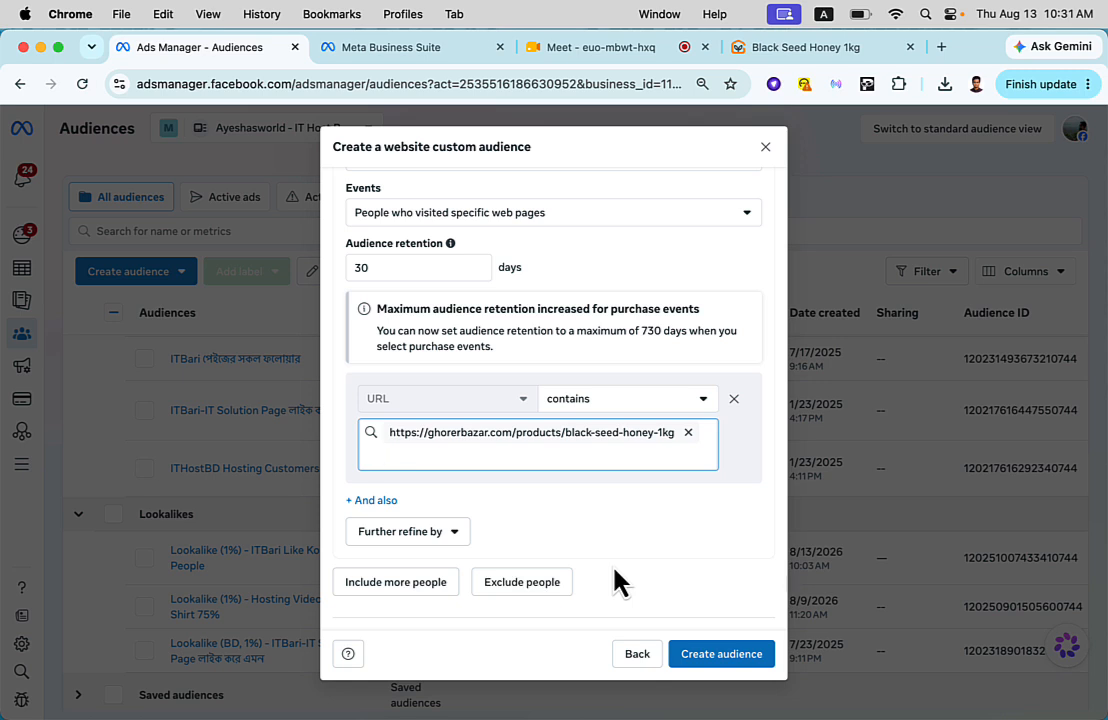
- Review the web page rule and its audience retention, and change the audience's event to Visitors by time spent
scroll(541, 500, down, 3)
scroll(541, 492, up, 3)
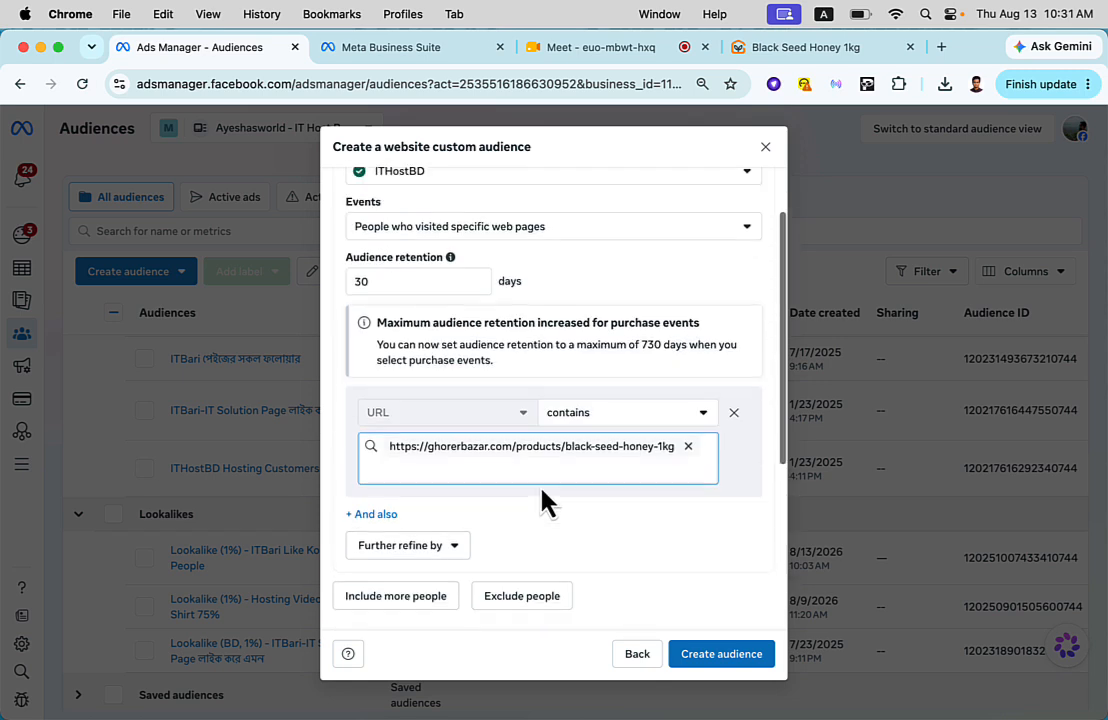
scroll(541, 500, up, 2)
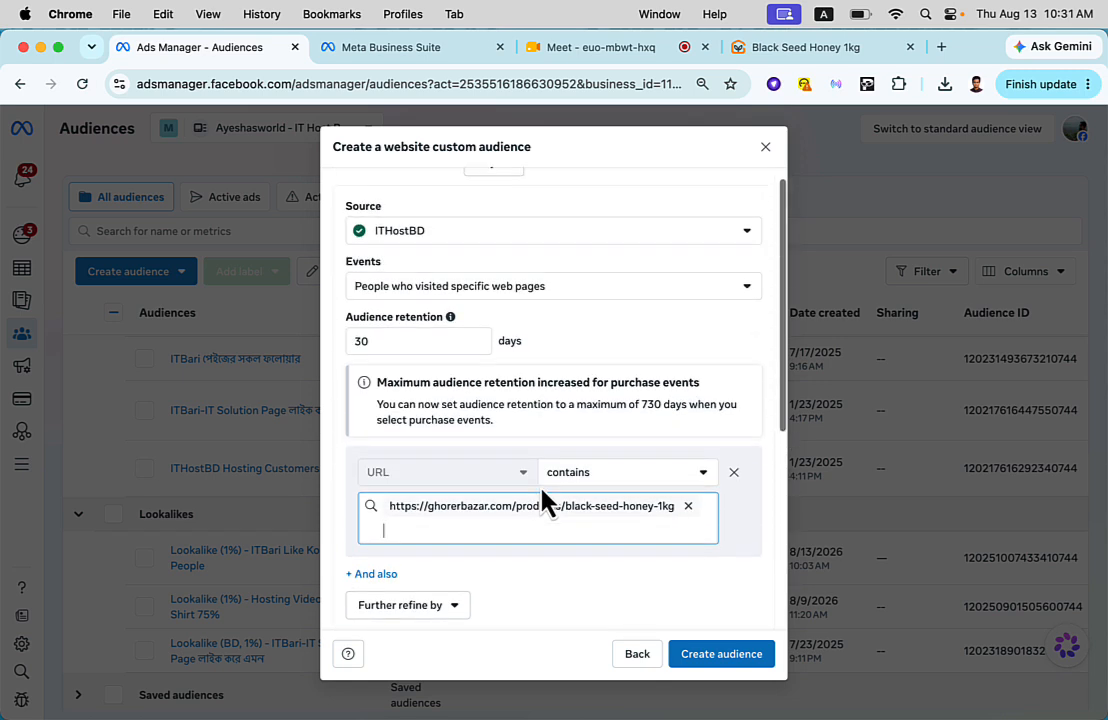
double_click(408, 344)
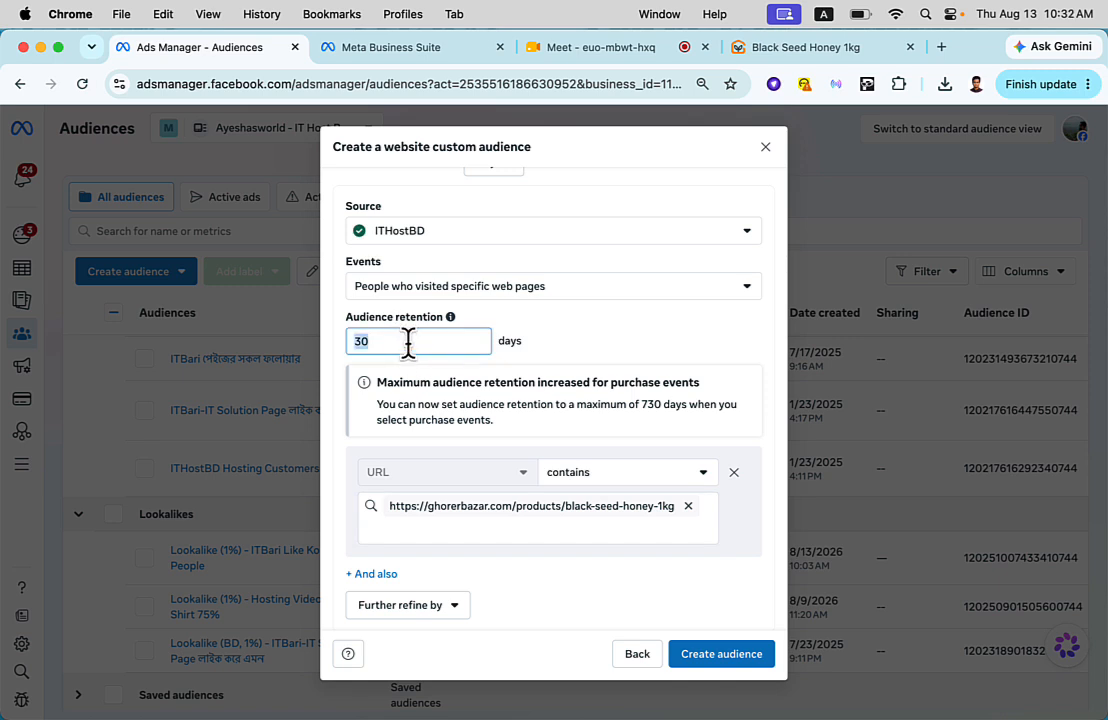
click(418, 292)
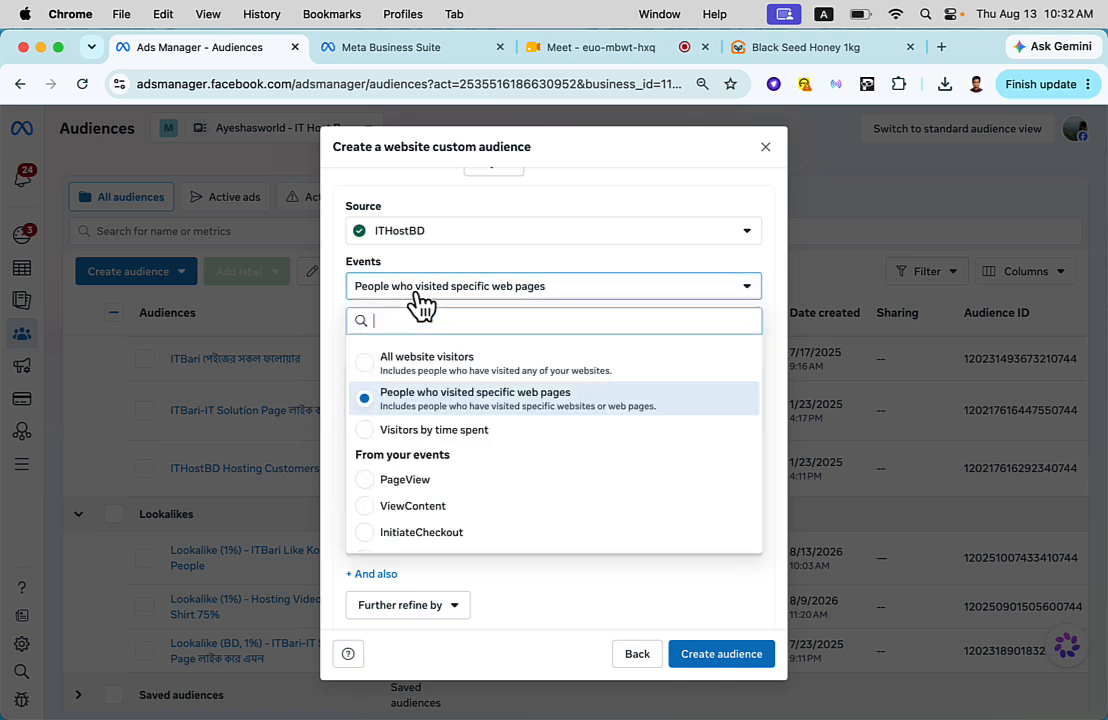
click(427, 432)
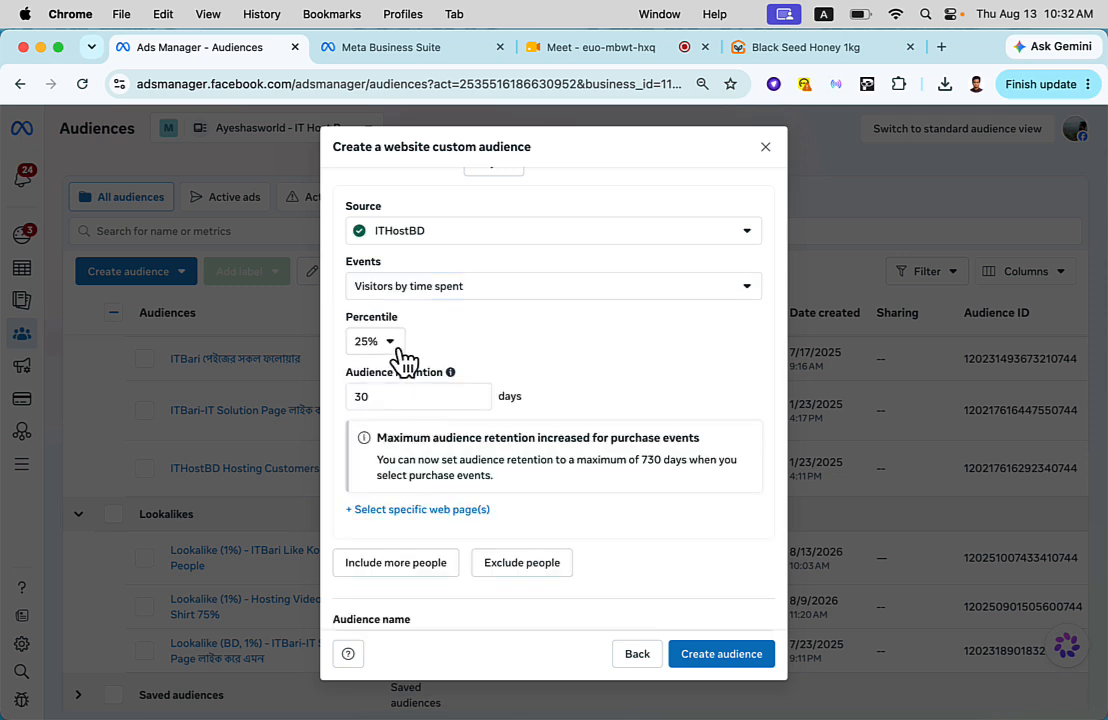
- Look through the percentile options for visitors by time spent and choose 25%
scroll(400, 358, down, 1)
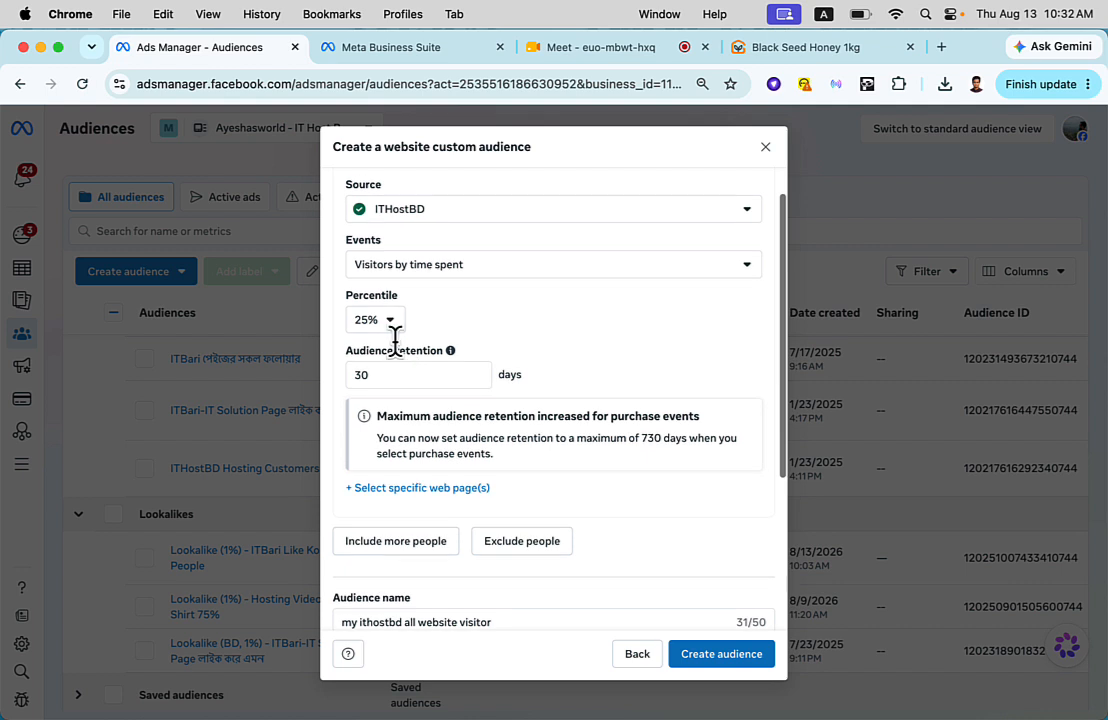
click(393, 330)
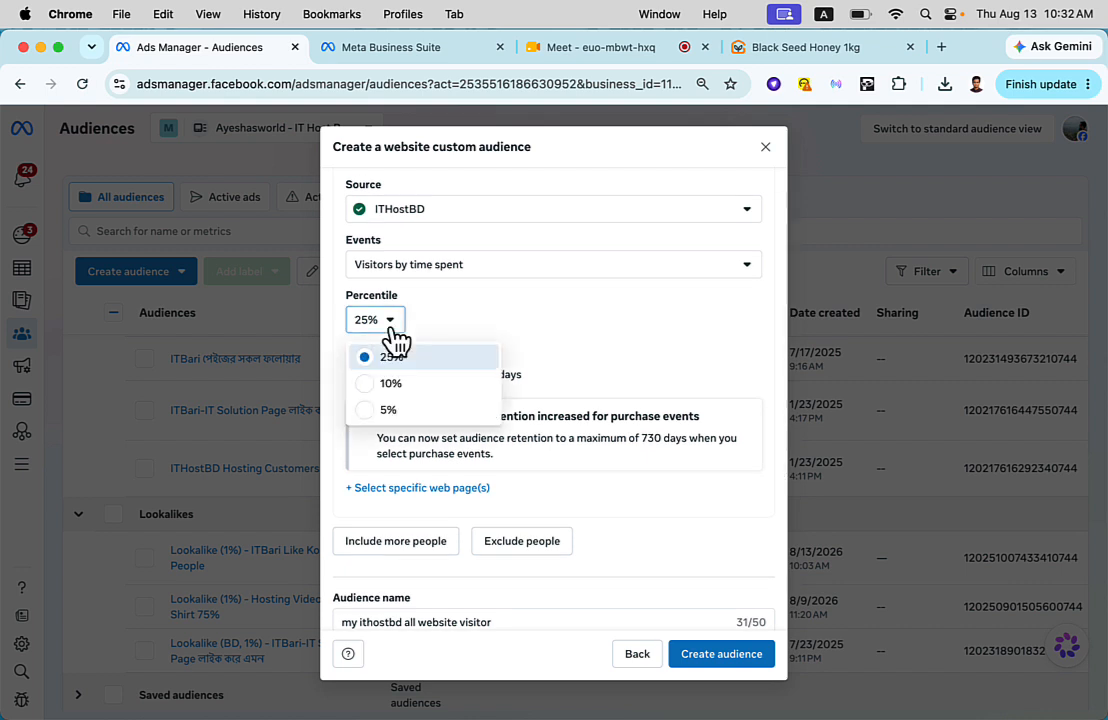
click(472, 312)
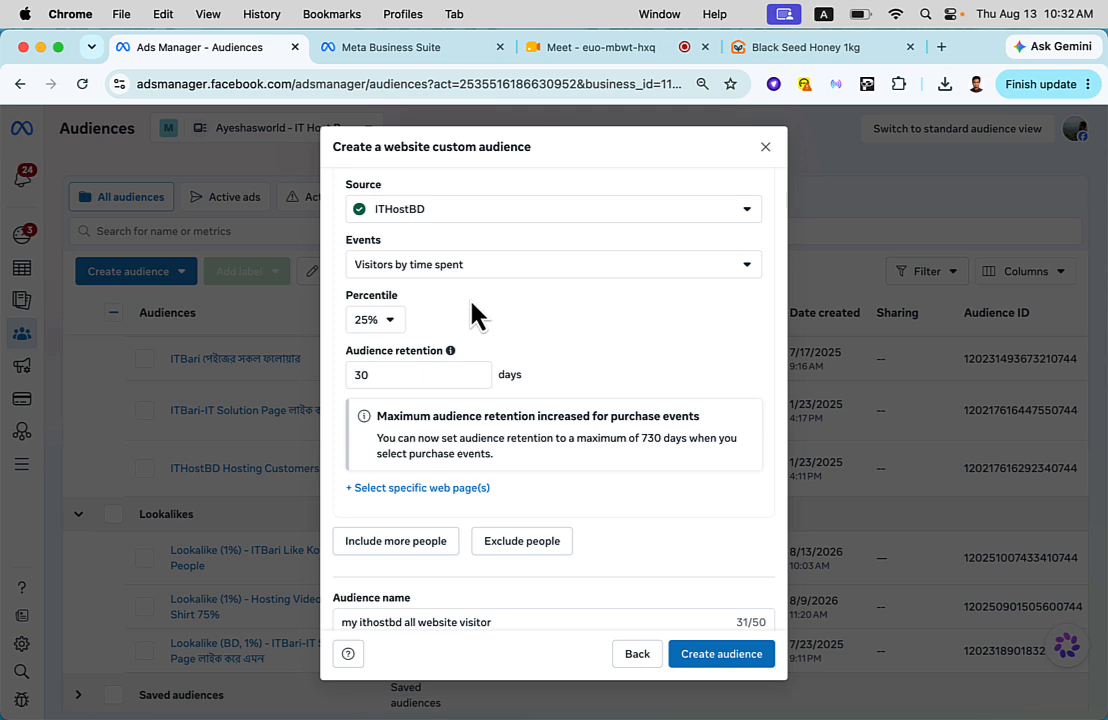
scroll(480, 400, down, 2)
scroll(480, 402, down, 3)
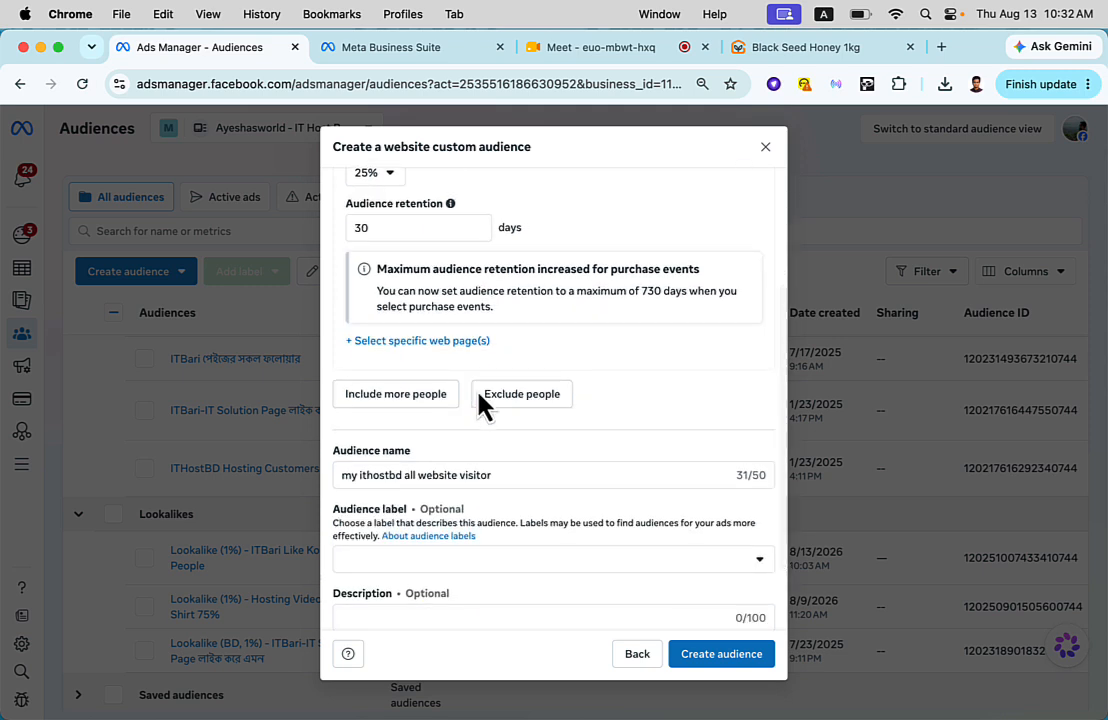
scroll(480, 405, up, 4)
click(390, 337)
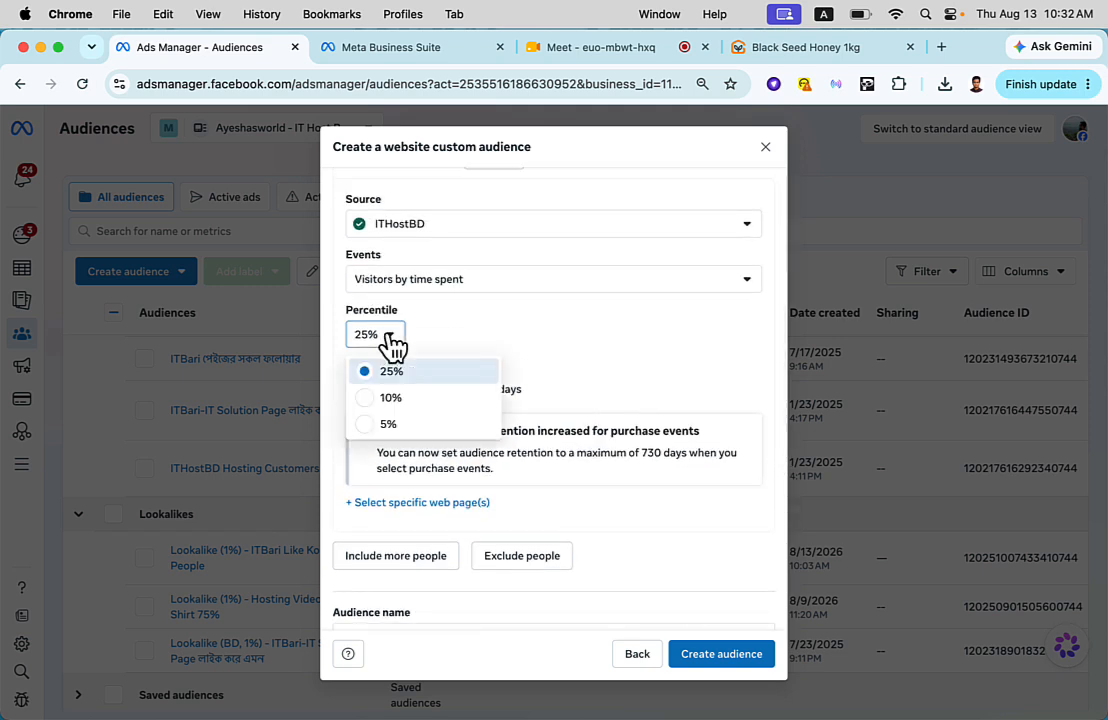
click(392, 373)
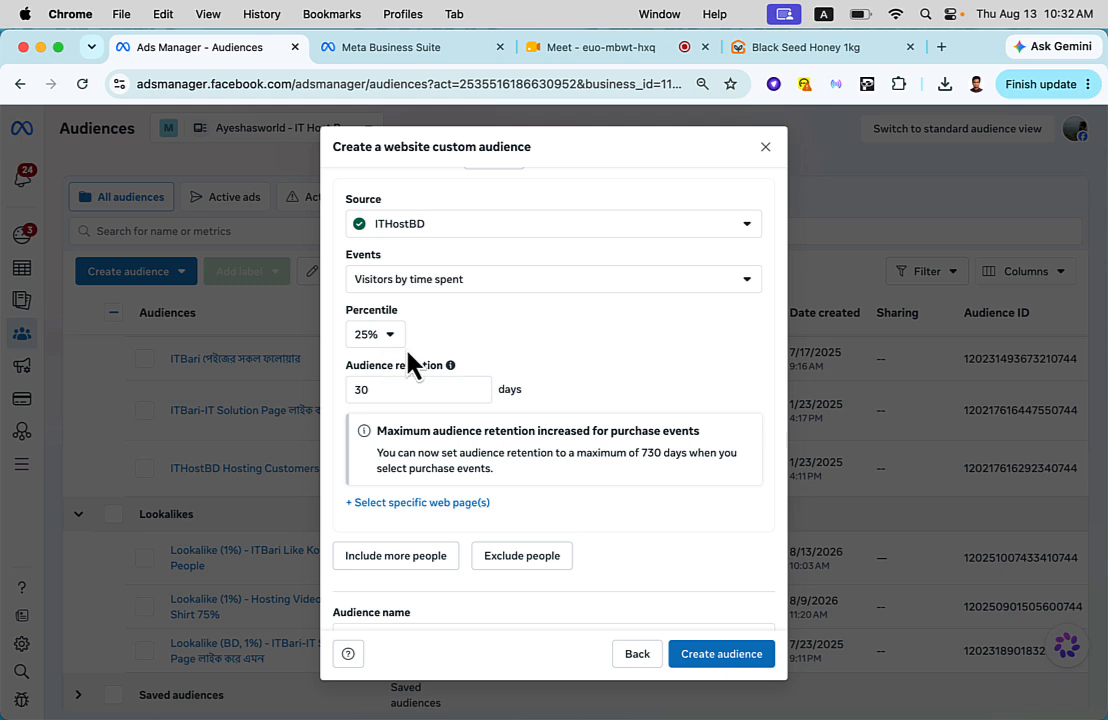
- Review the visitors by time spent settings, including the list of available events and the percentile options
scroll(387, 337, down, 3)
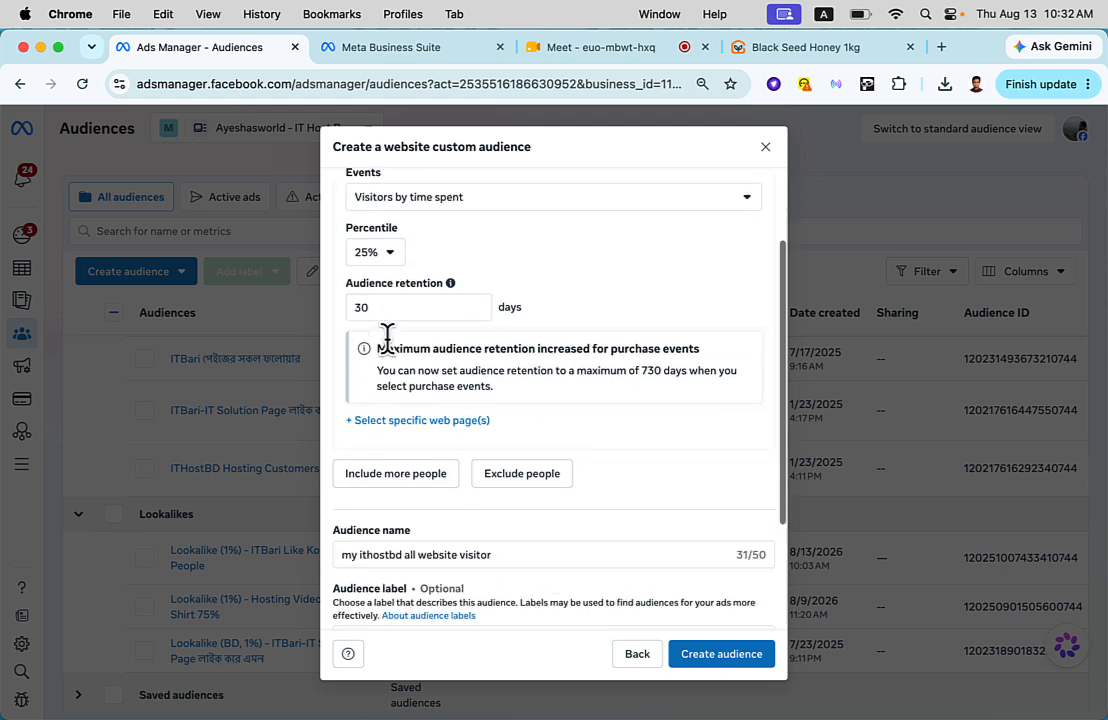
scroll(387, 337, down, 2)
scroll(388, 339, up, 4)
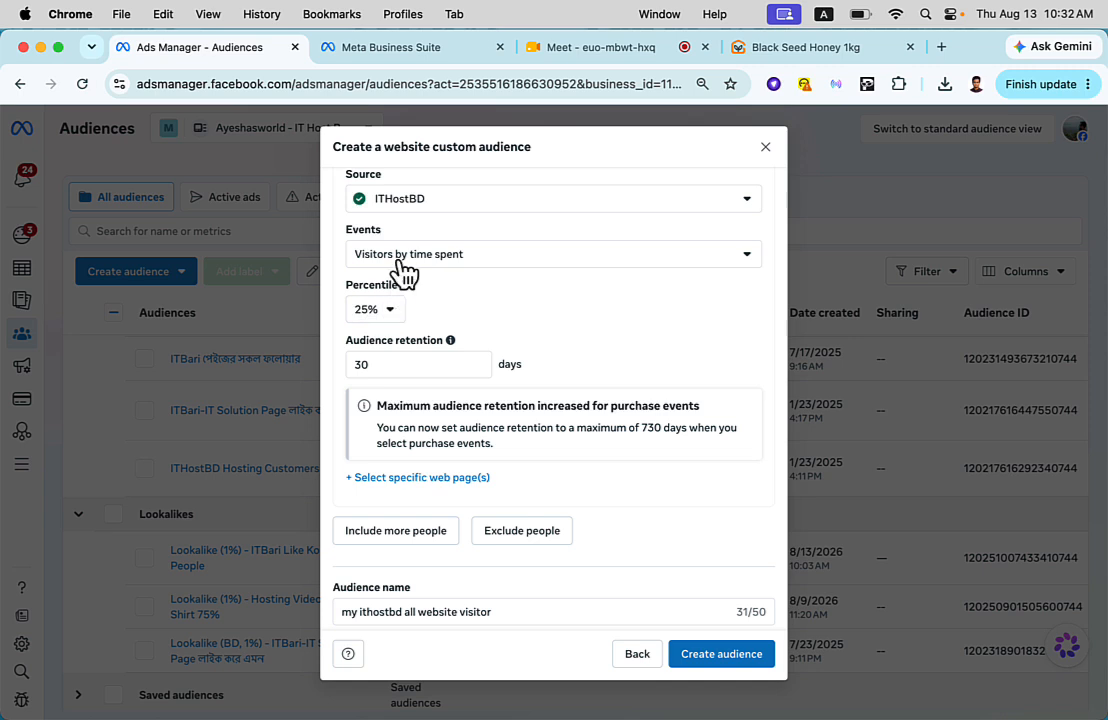
click(406, 262)
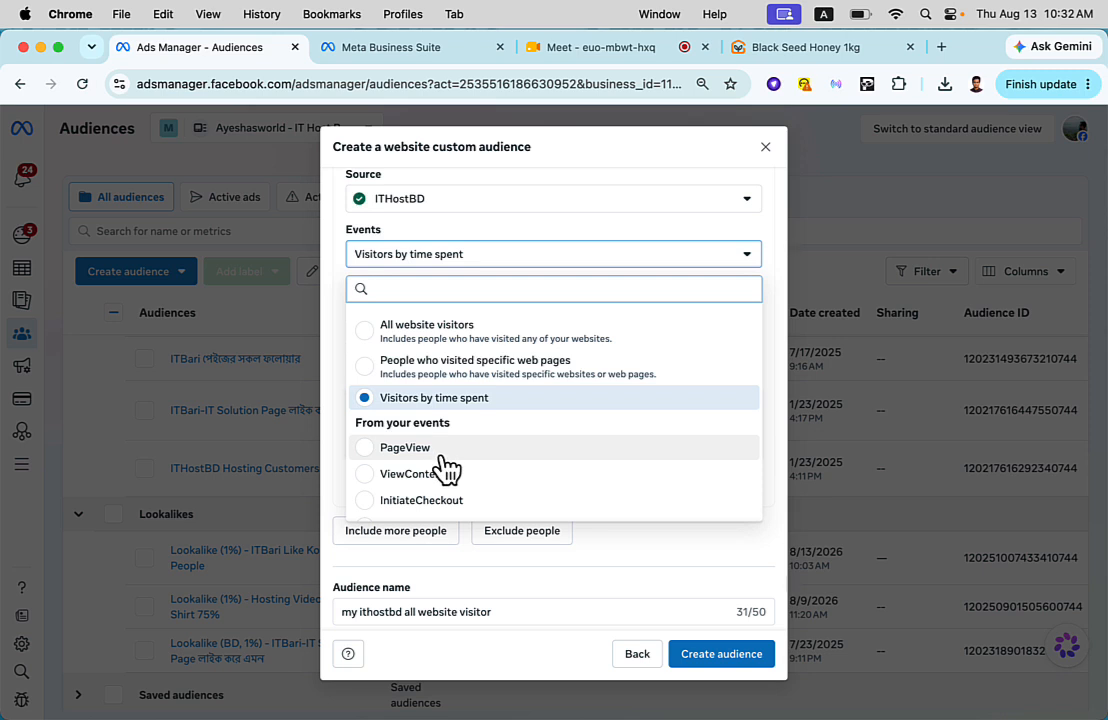
click(453, 401)
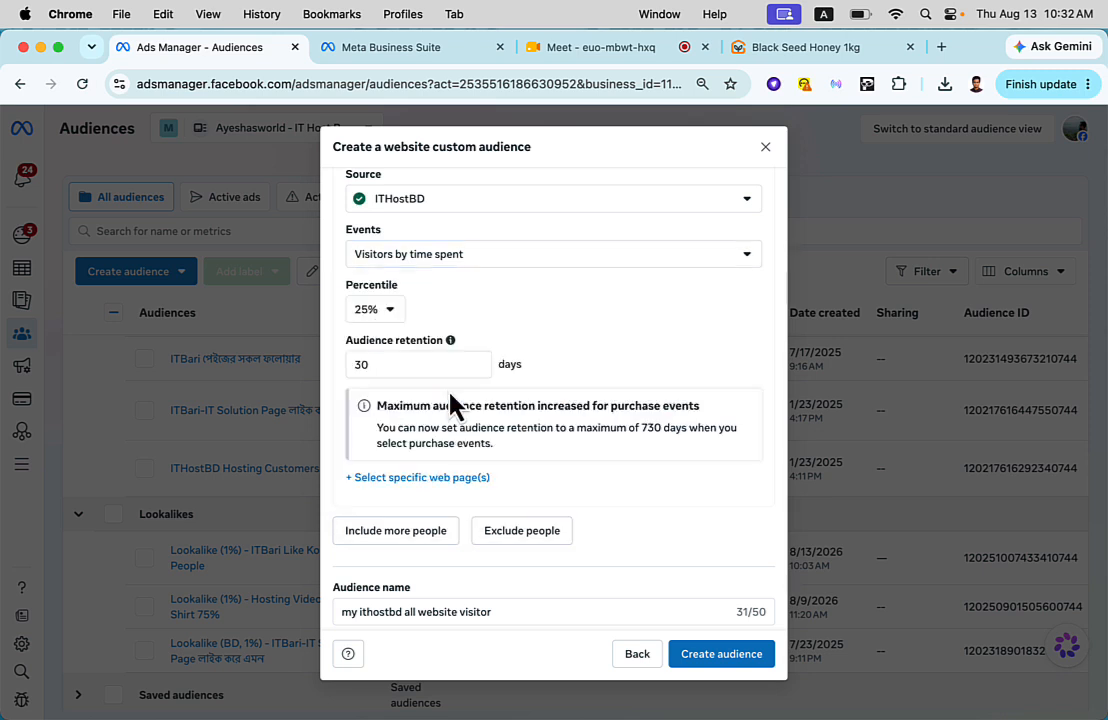
click(372, 313)
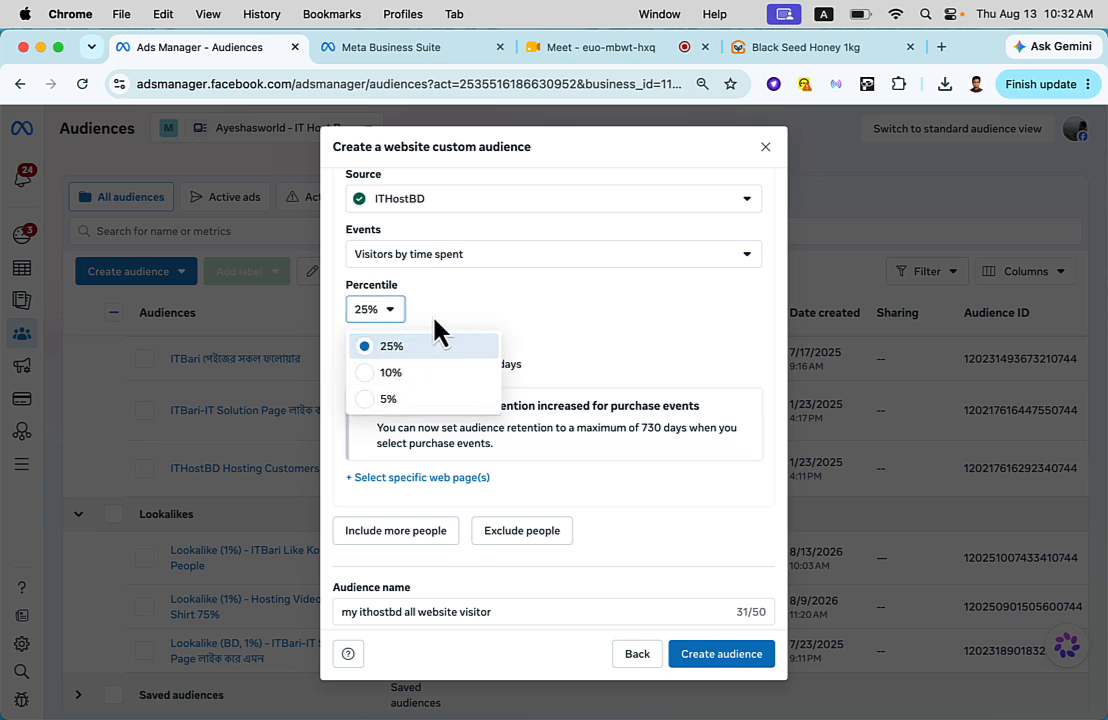
click(437, 329)
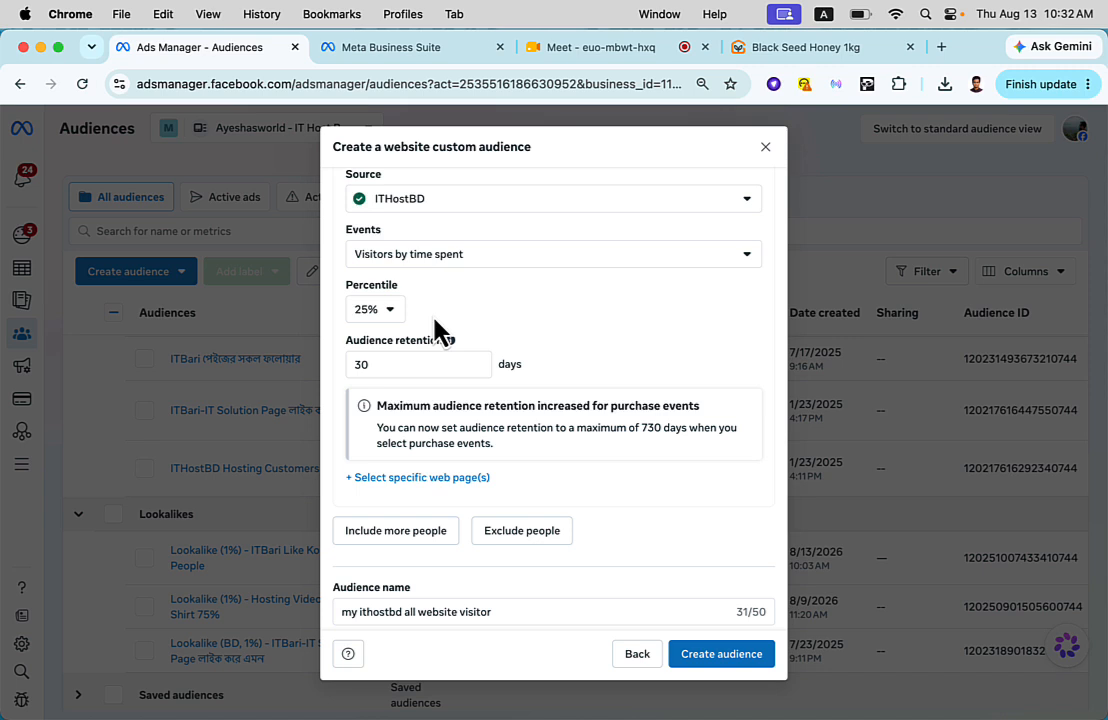
- Look through the events recorded by the ITHostBD source and set the audience's event to AddToCart
click(422, 255)
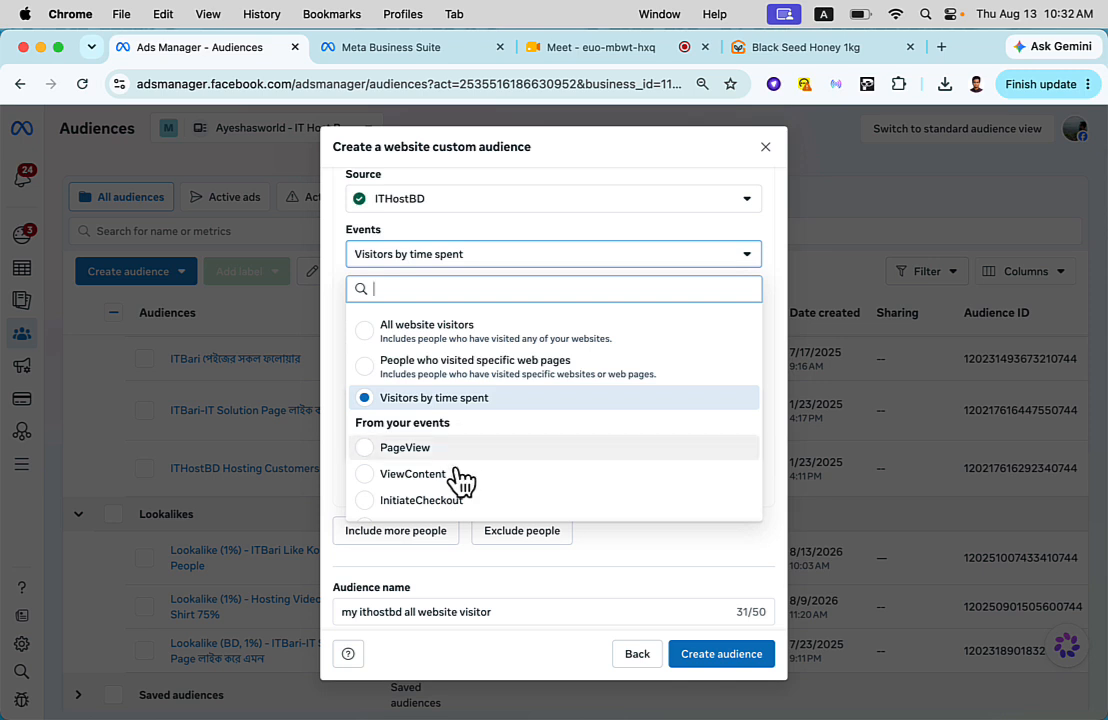
scroll(461, 484, down, 3)
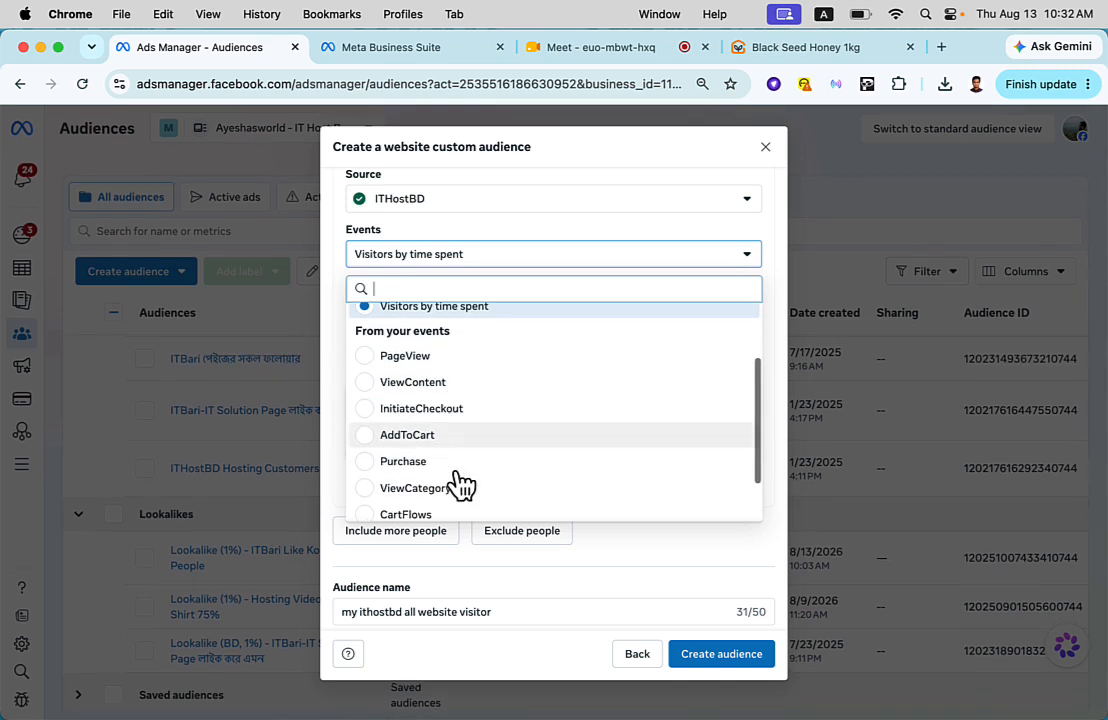
scroll(457, 482, up, 3)
scroll(457, 482, down, 1)
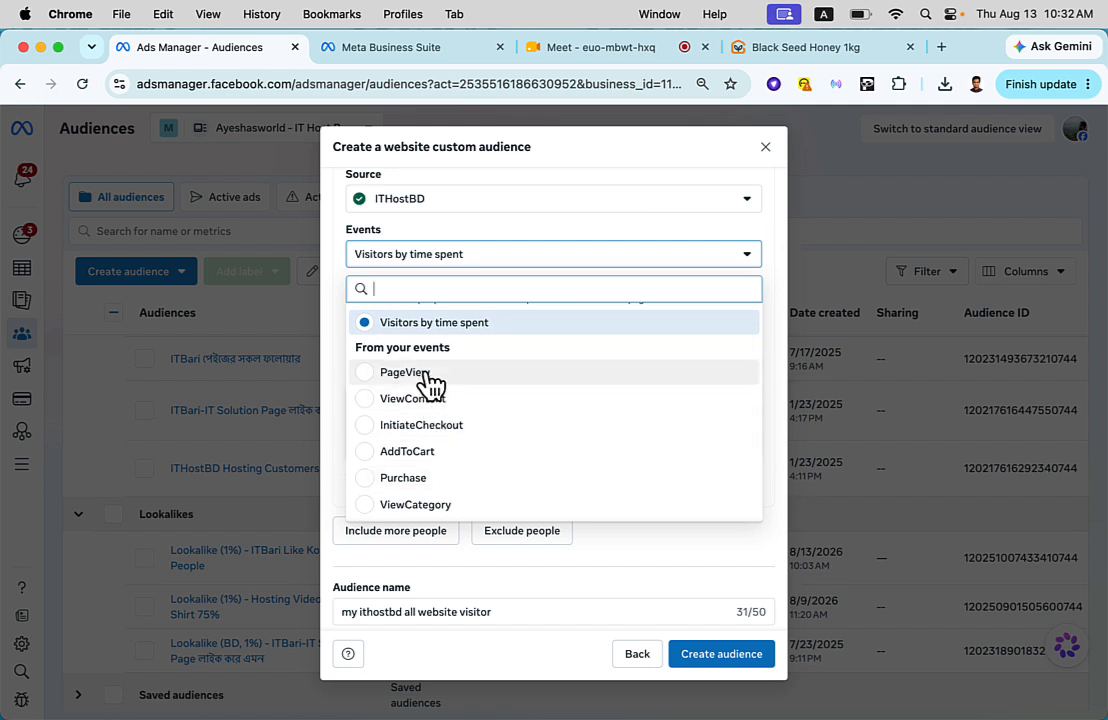
click(415, 462)
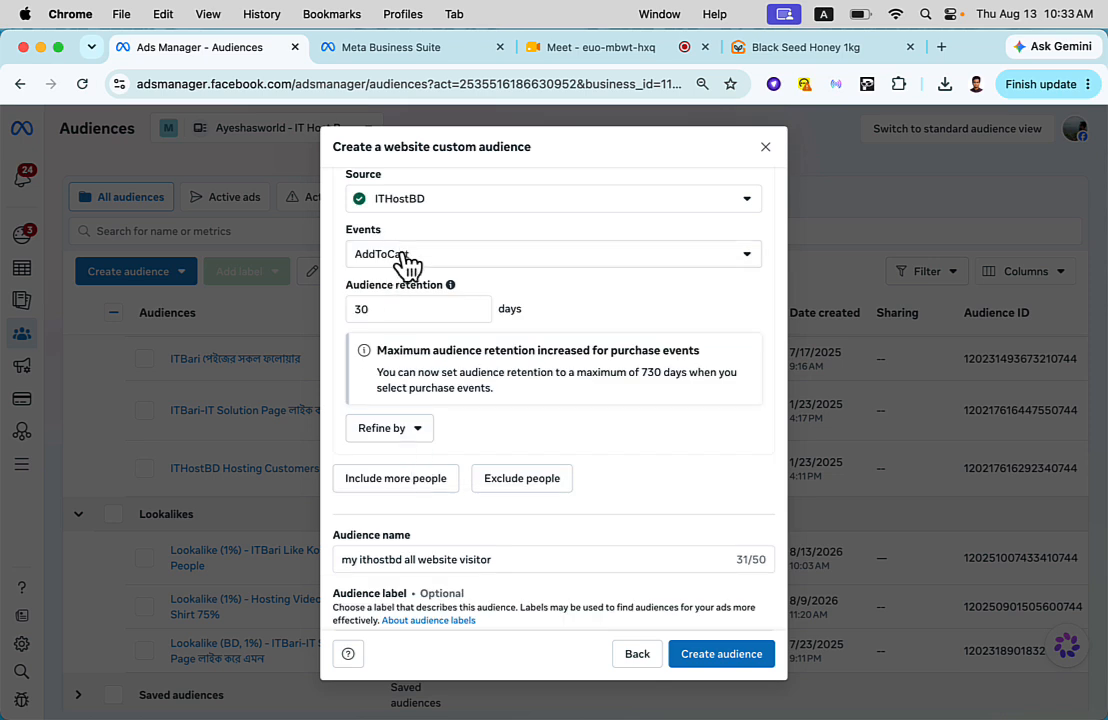
click(391, 309)
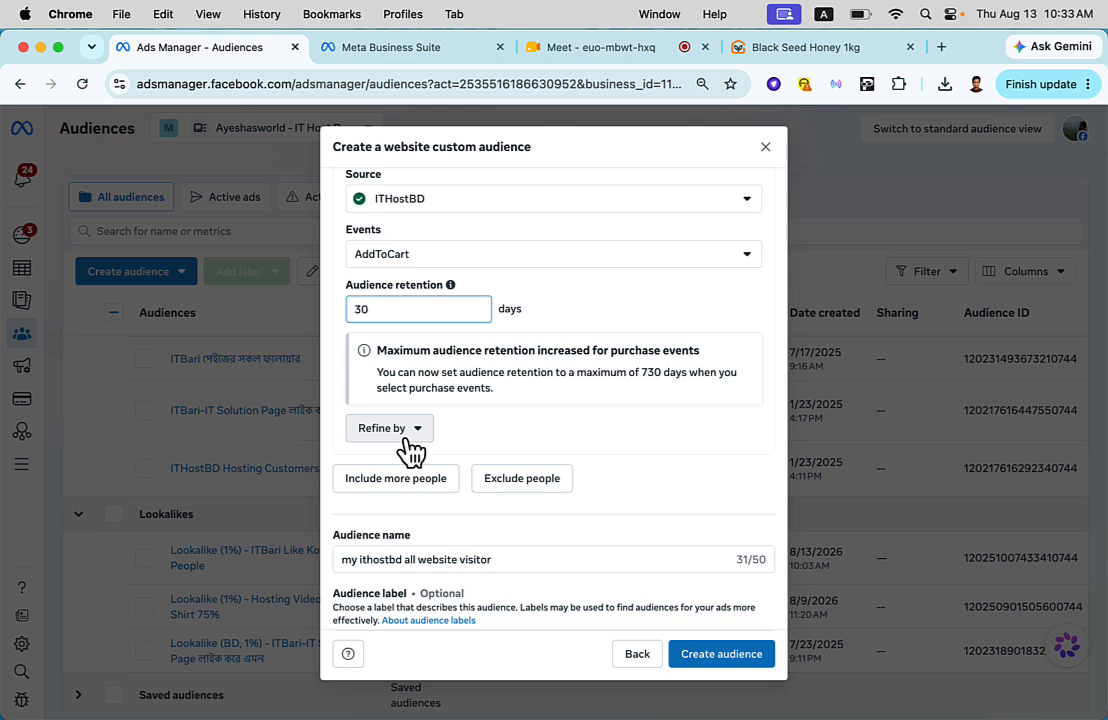
click(600, 300)
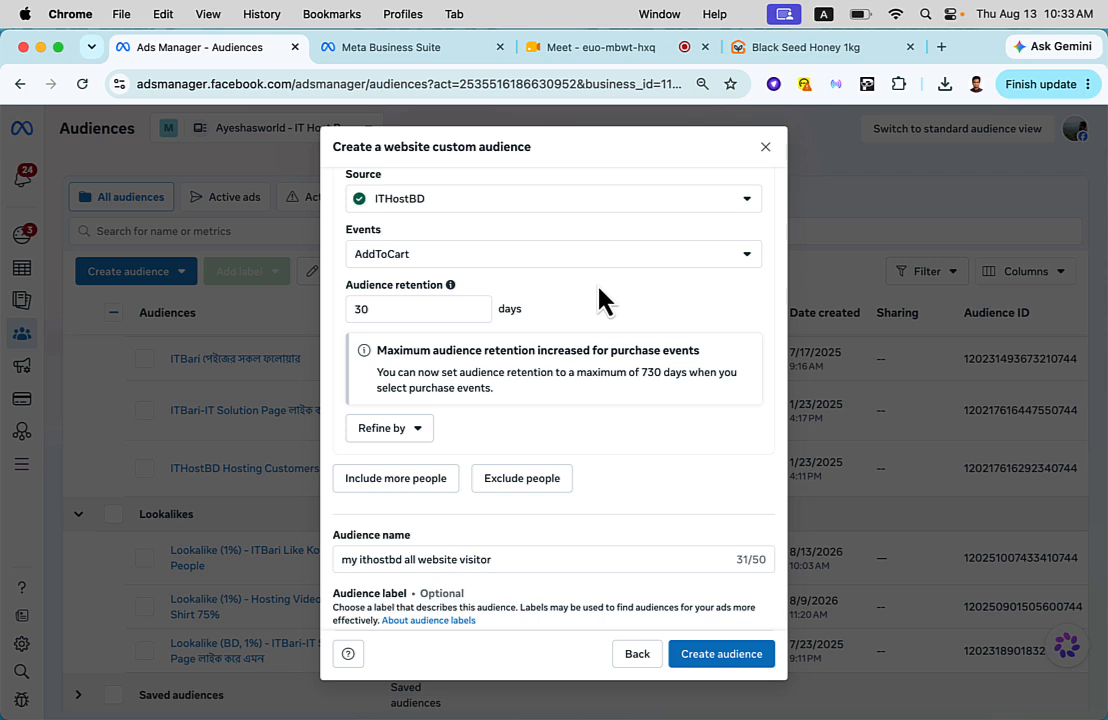
- Refine the AddToCart audience by URL containing the Black Seed Honey 1kg product page's address, copied from the Ghorer Bazar site
click(418, 430)
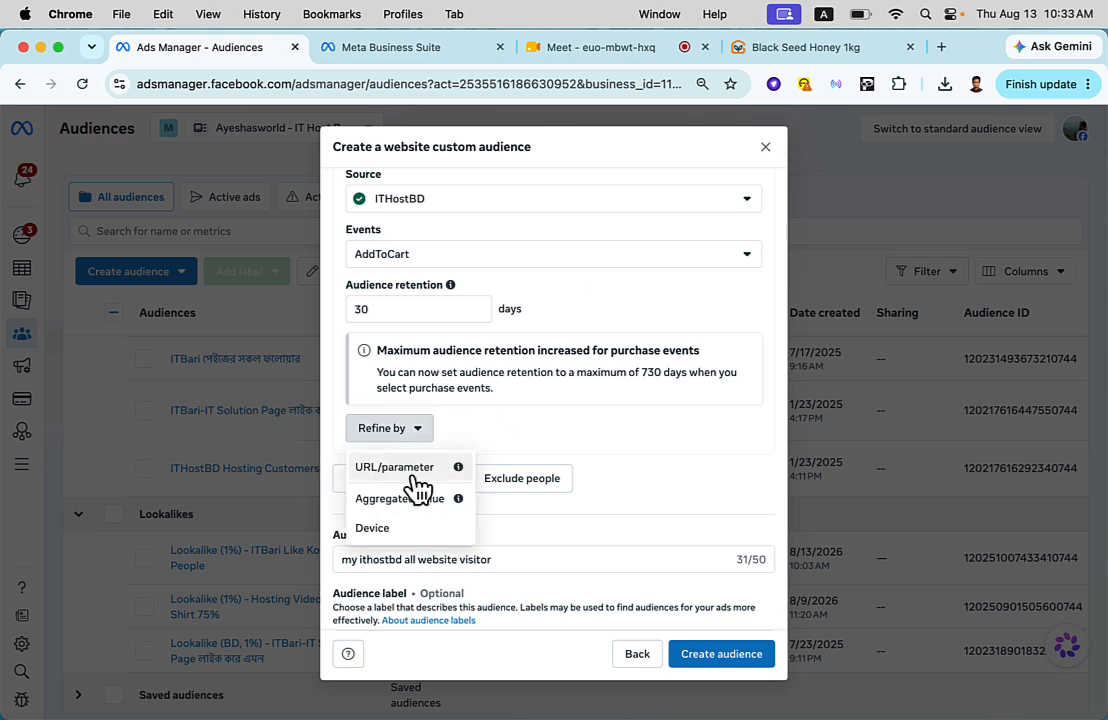
click(418, 483)
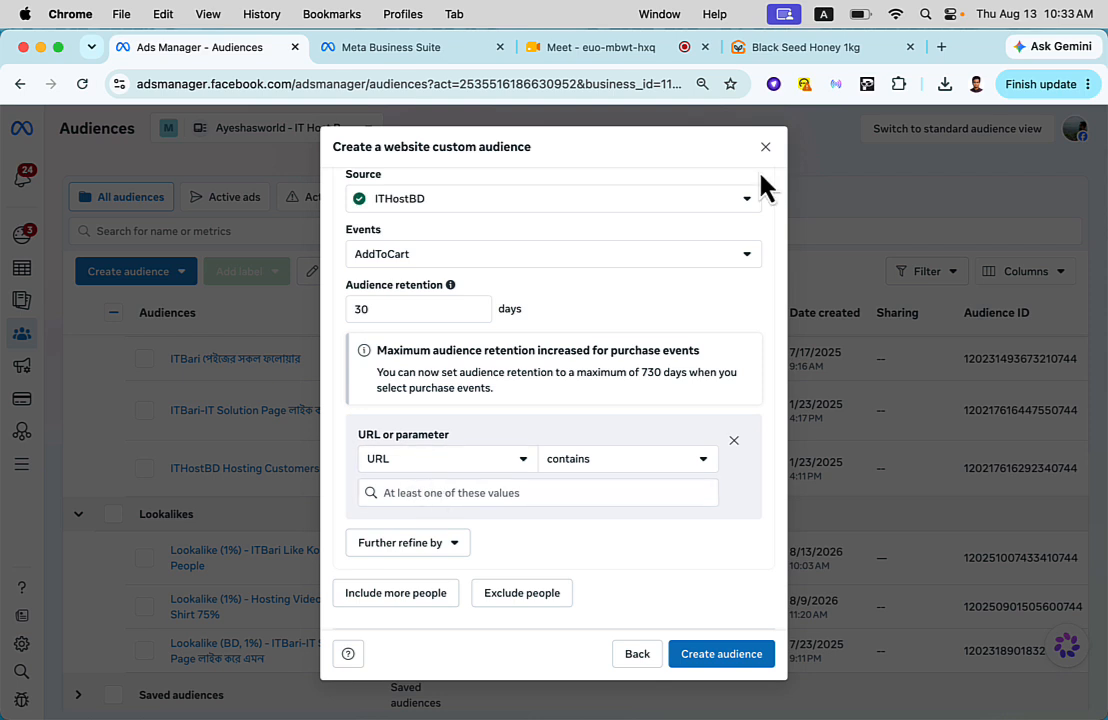
click(745, 47)
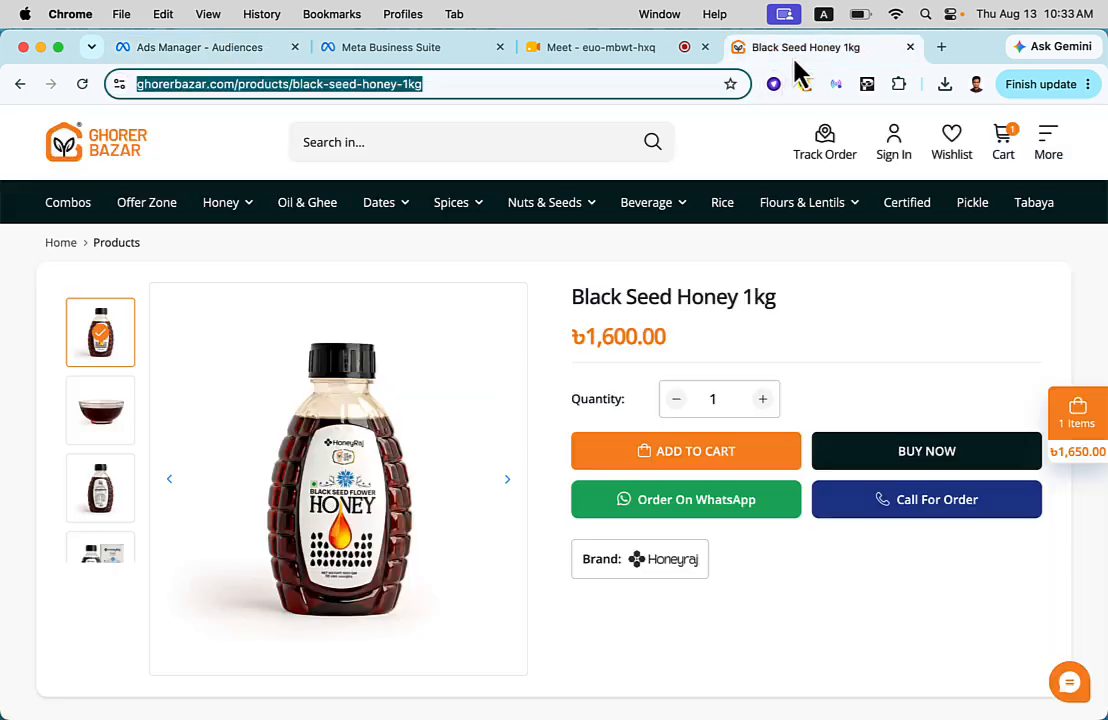
triple_click(620, 300)
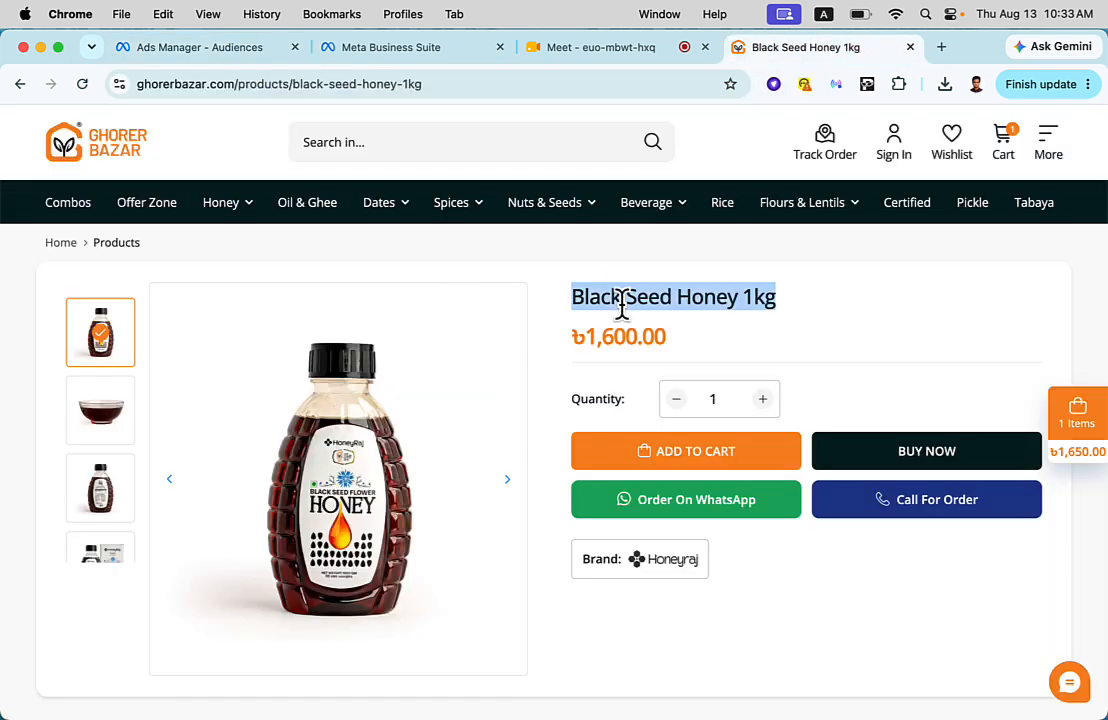
click(466, 84)
right_click(468, 87)
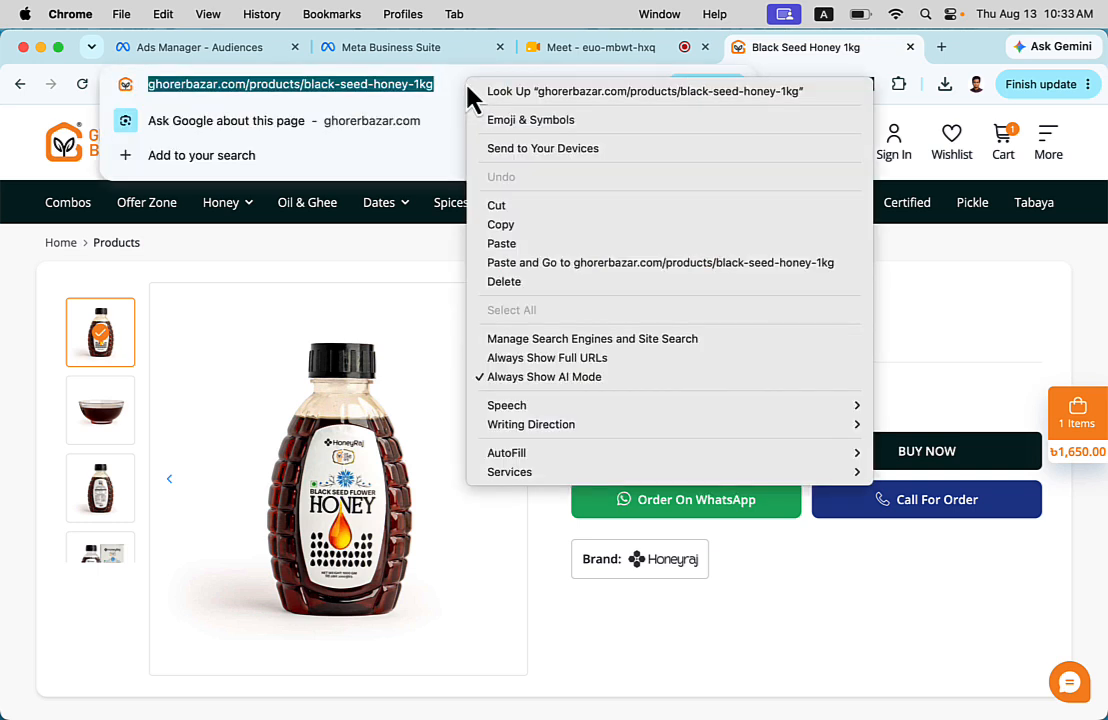
click(528, 226)
click(208, 45)
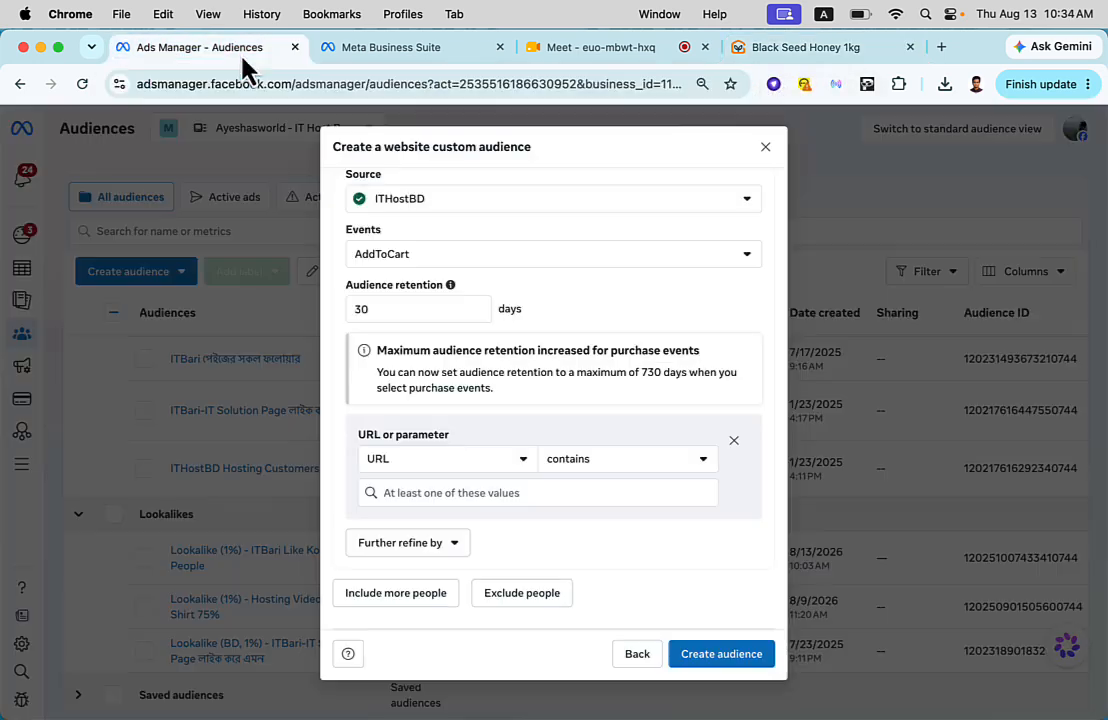
click(449, 490)
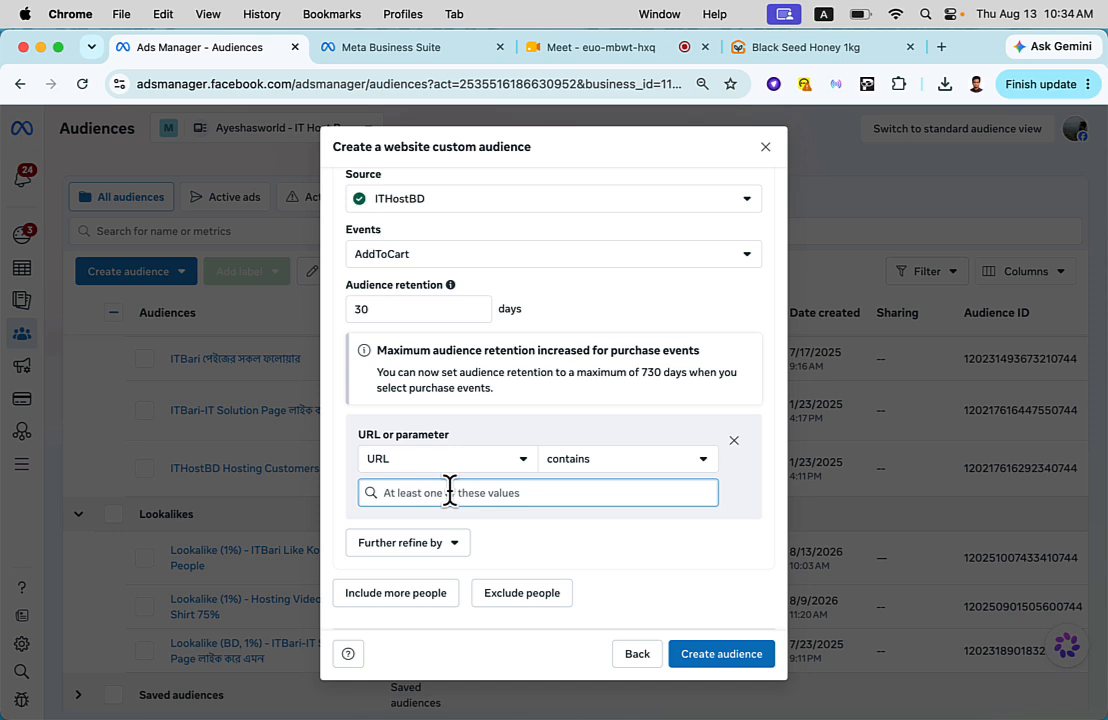
key(super+v)
click(456, 528)
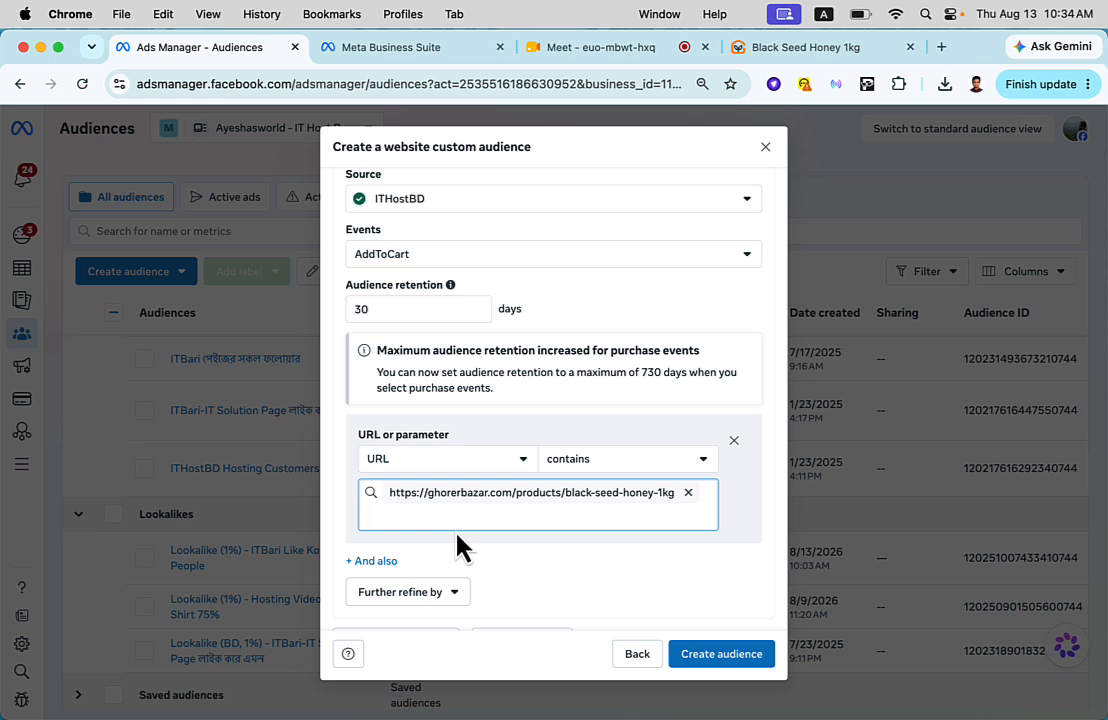
- Add a criteria group for excluding people from the AddToCart audience
scroll(458, 541, down, 2)
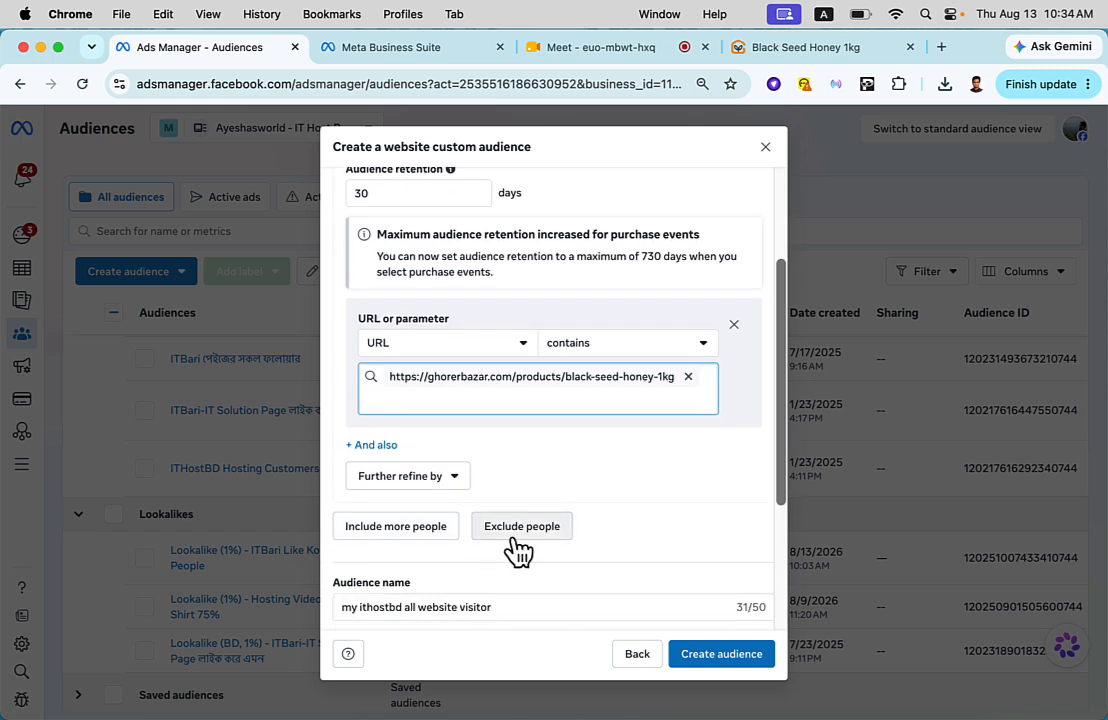
scroll(543, 535, down, 3)
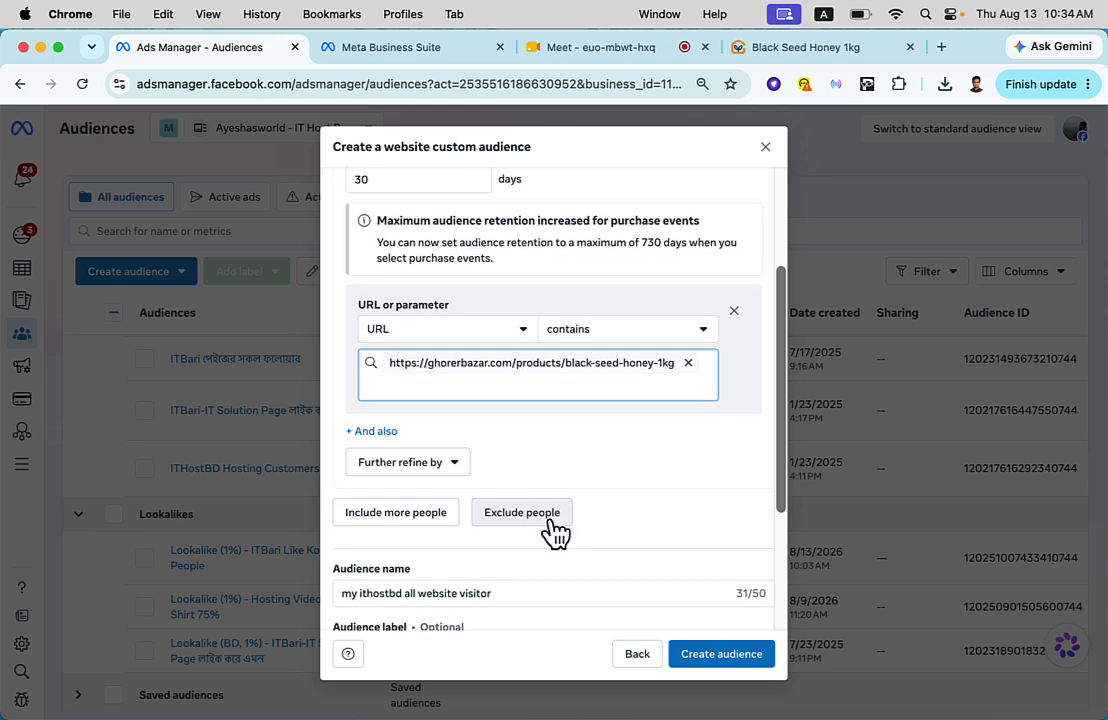
click(549, 440)
scroll(510, 500, down, 2)
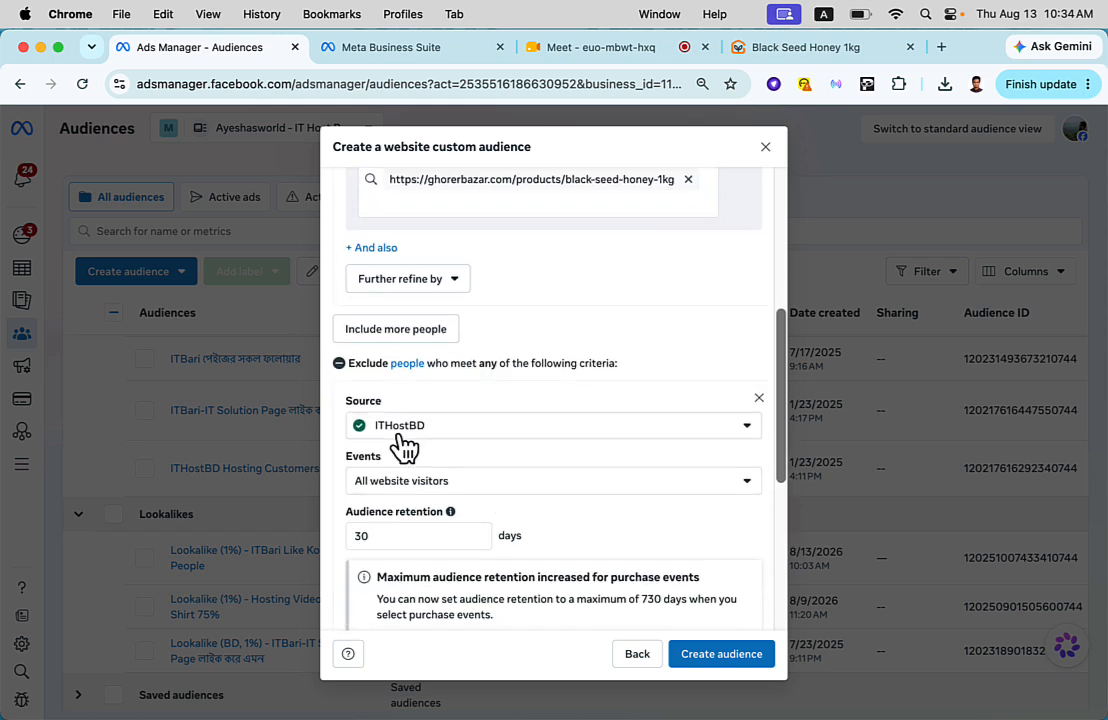
- Set the excluded people's event to AddToCart and look at its refinement options
click(403, 484)
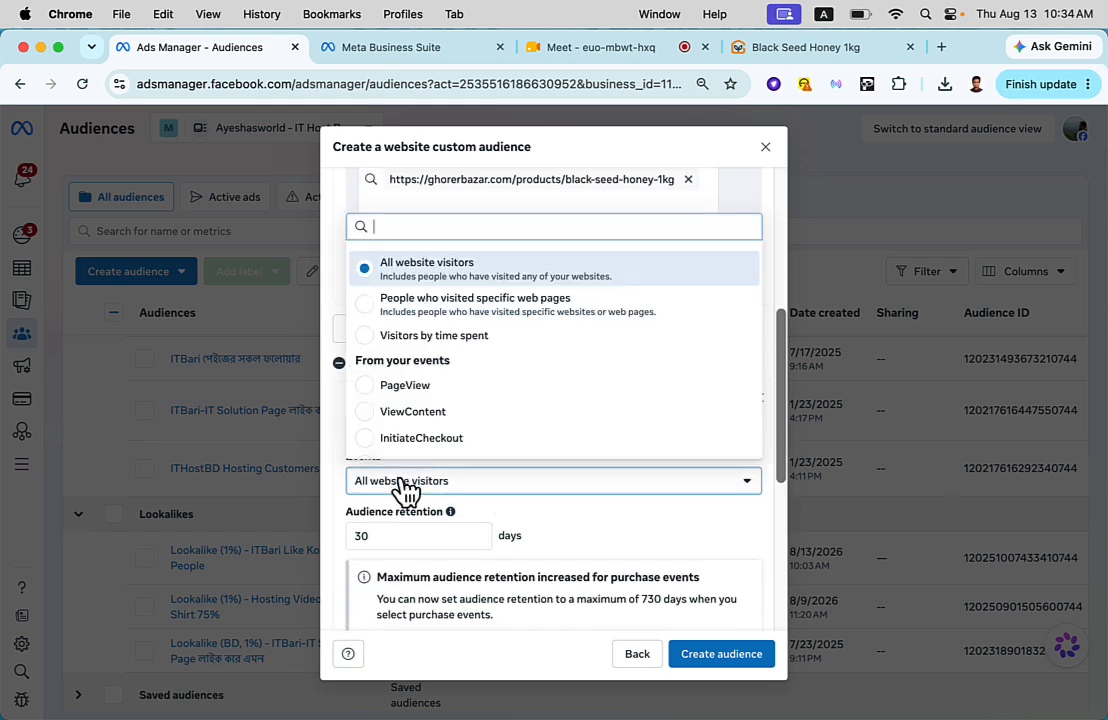
scroll(445, 397, down, 3)
click(432, 378)
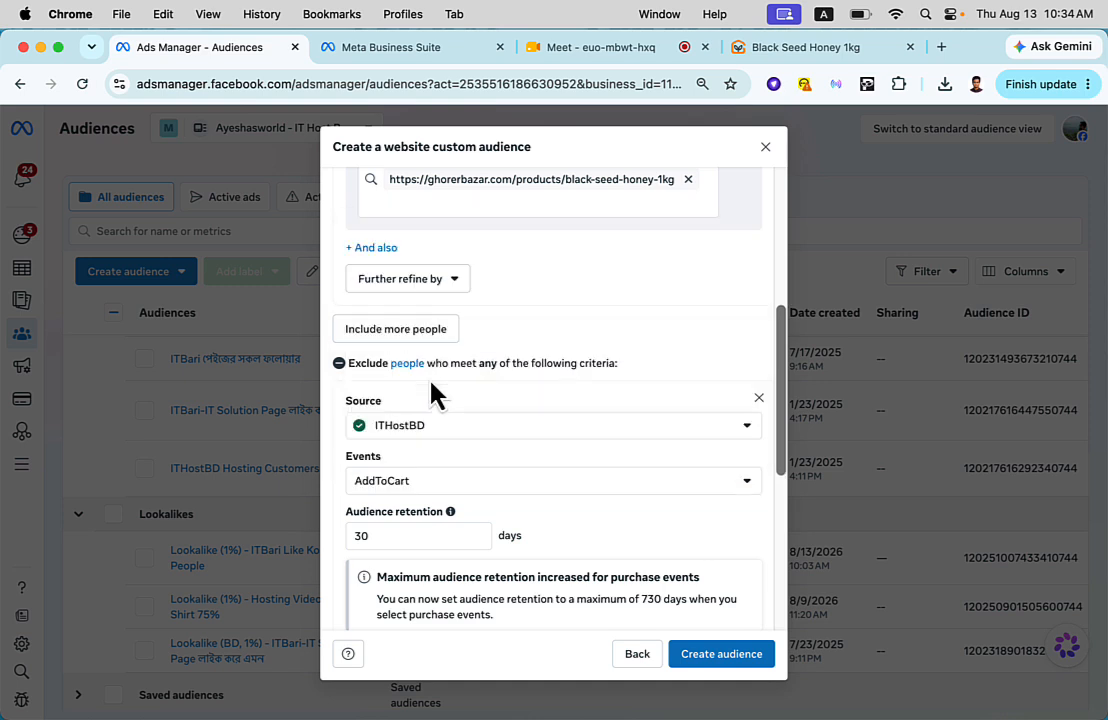
scroll(398, 495, down, 2)
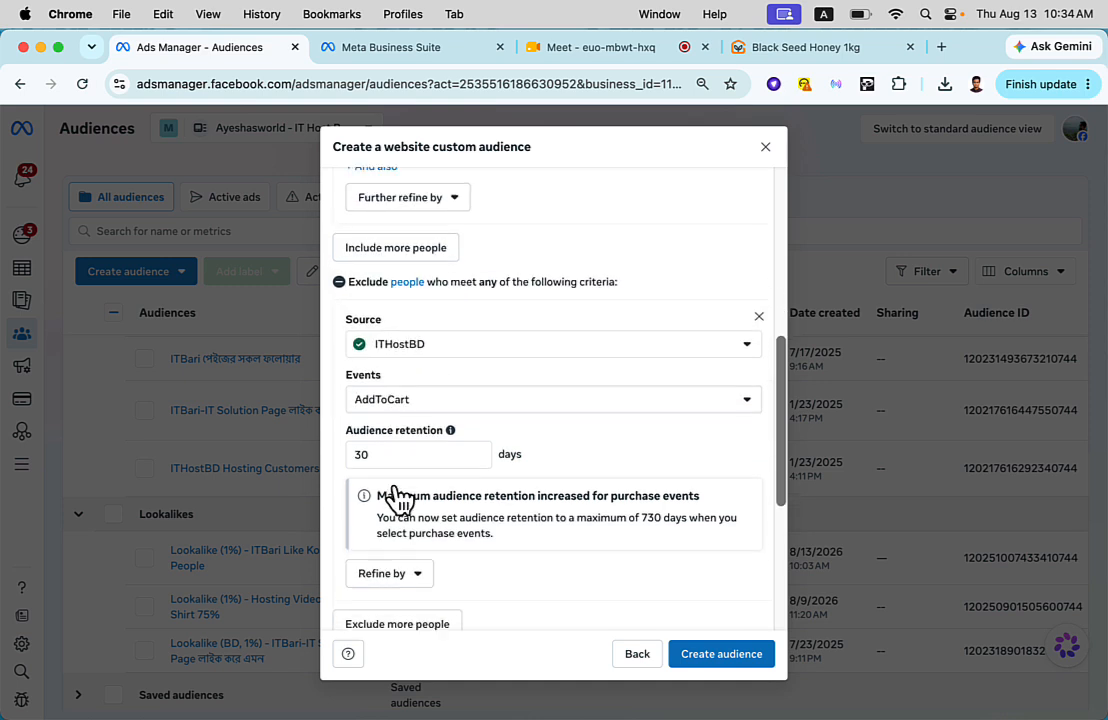
scroll(398, 497, down, 2)
click(398, 497)
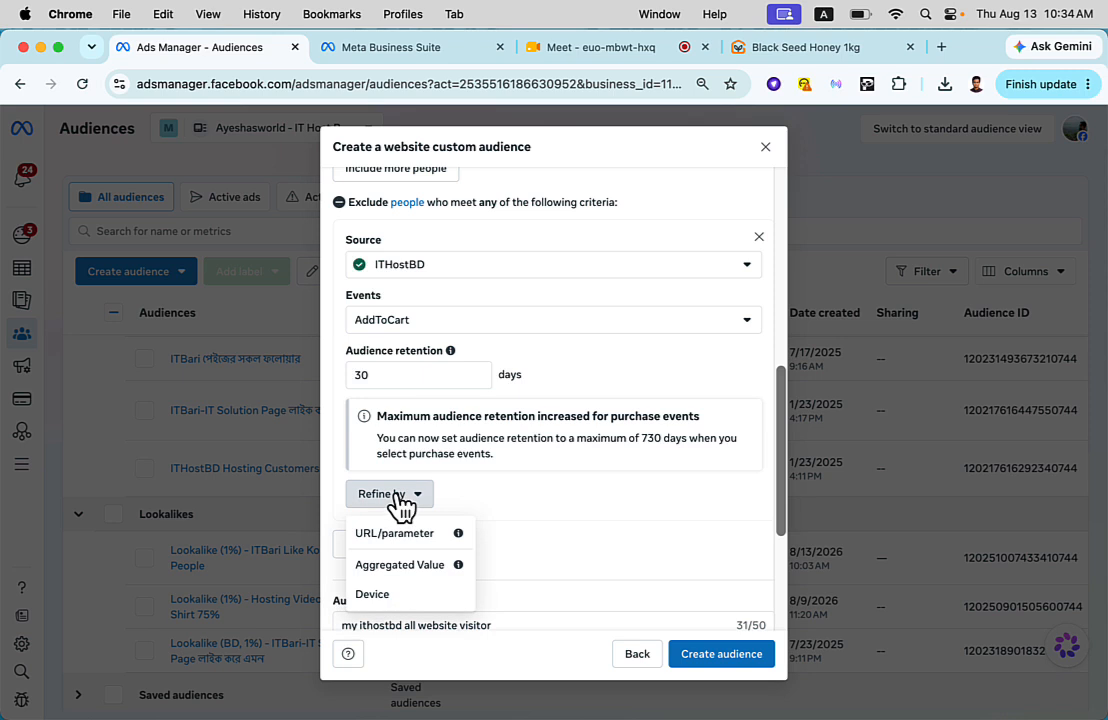
- Set the excluded people's event to Purchase with an audience retention of 30 days
click(418, 326)
scroll(413, 483, down, 2)
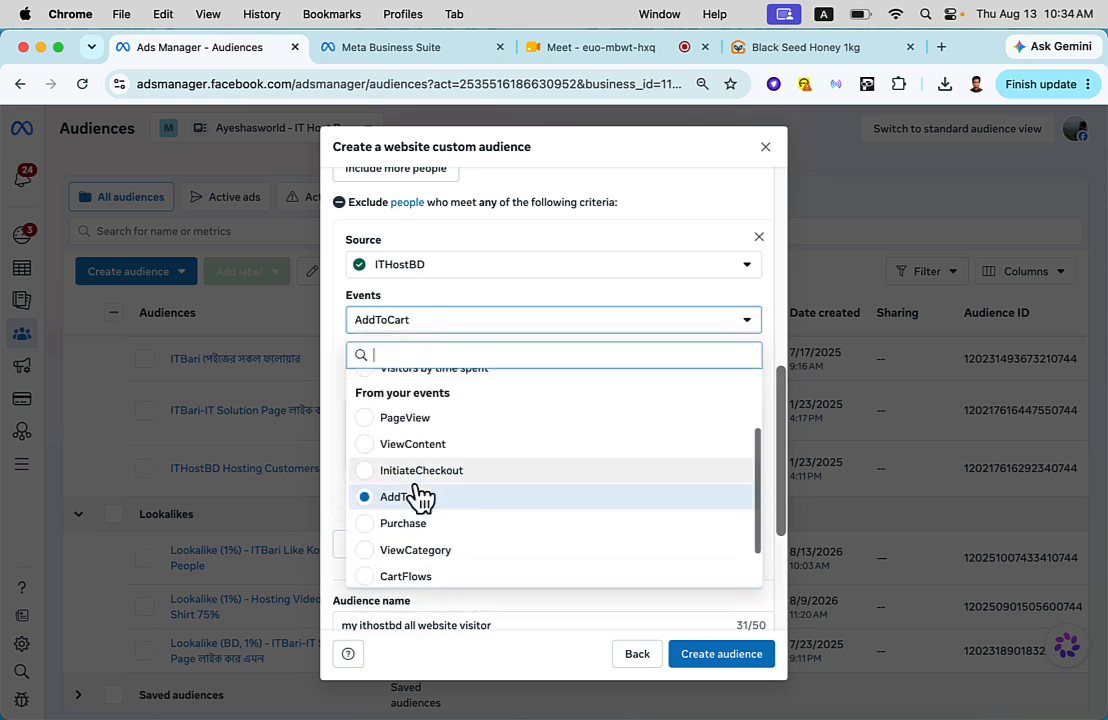
click(416, 524)
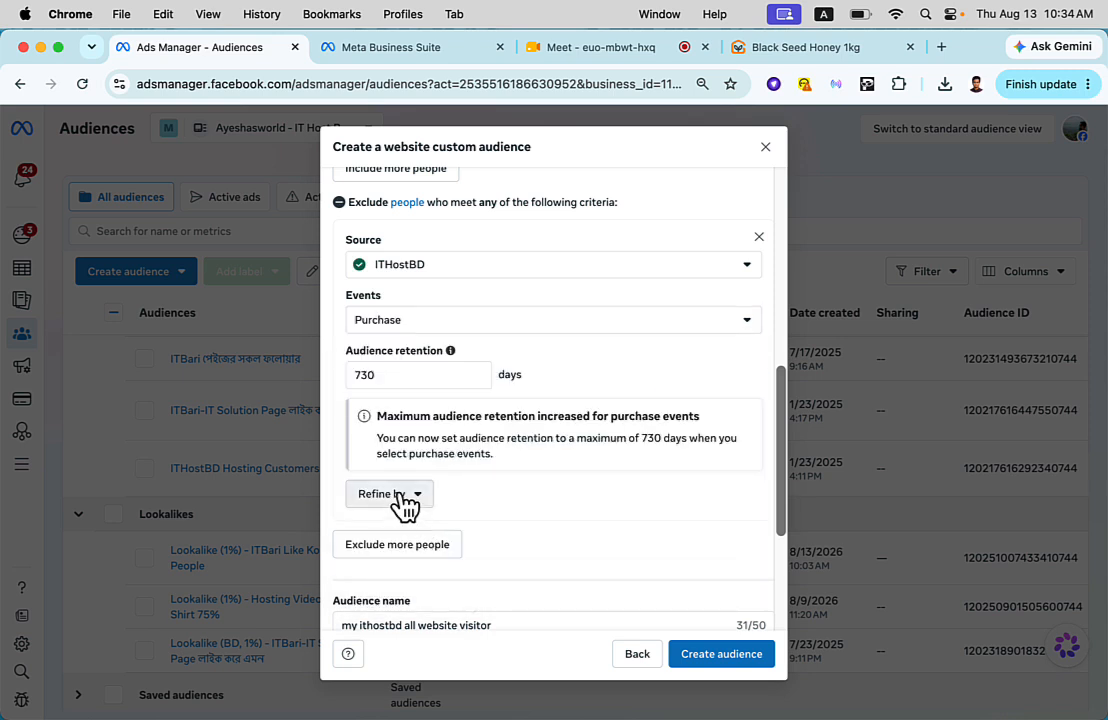
double_click(403, 374)
text(30)
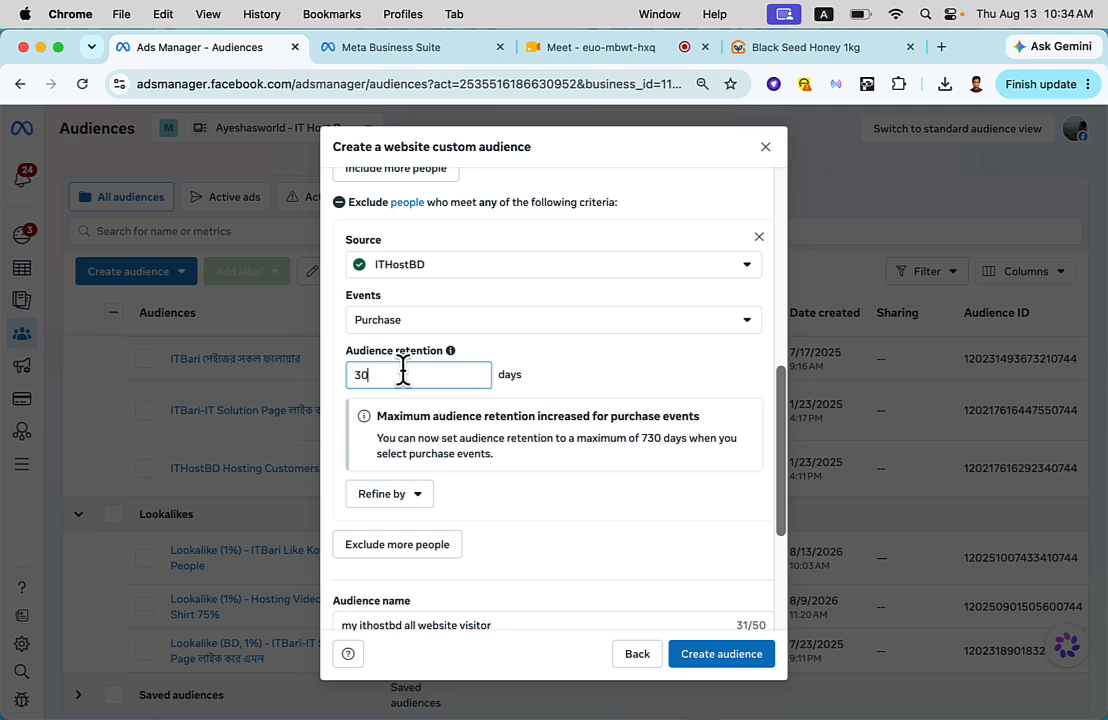
click(385, 494)
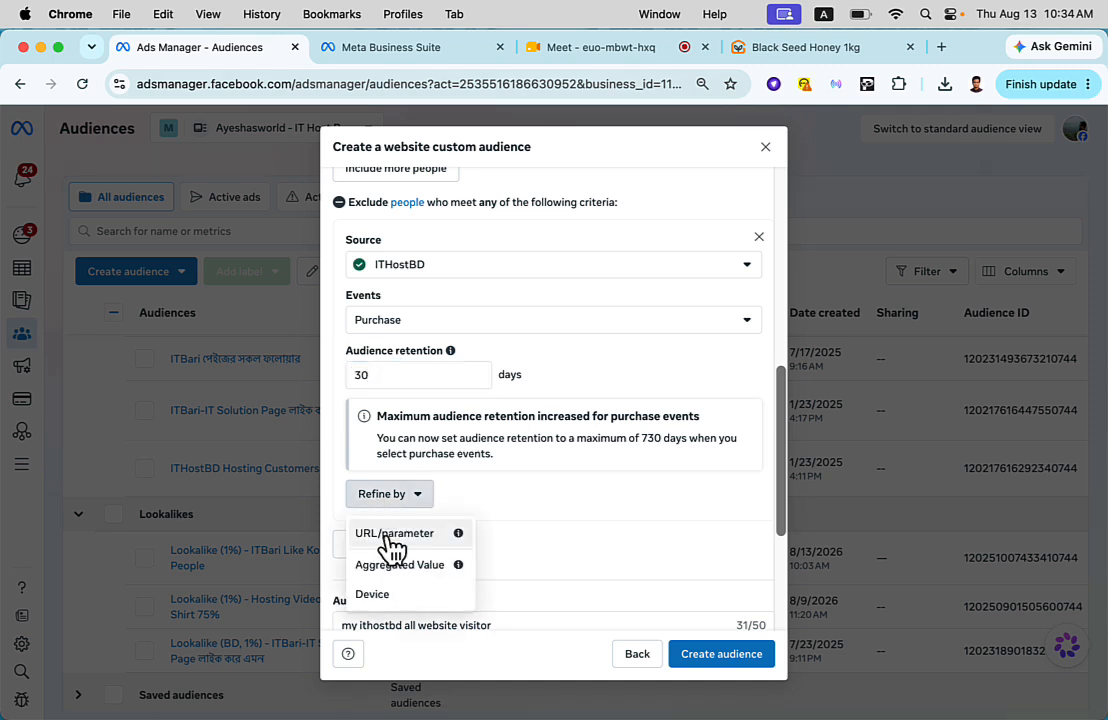
click(390, 535)
click(425, 559)
key(super+v)
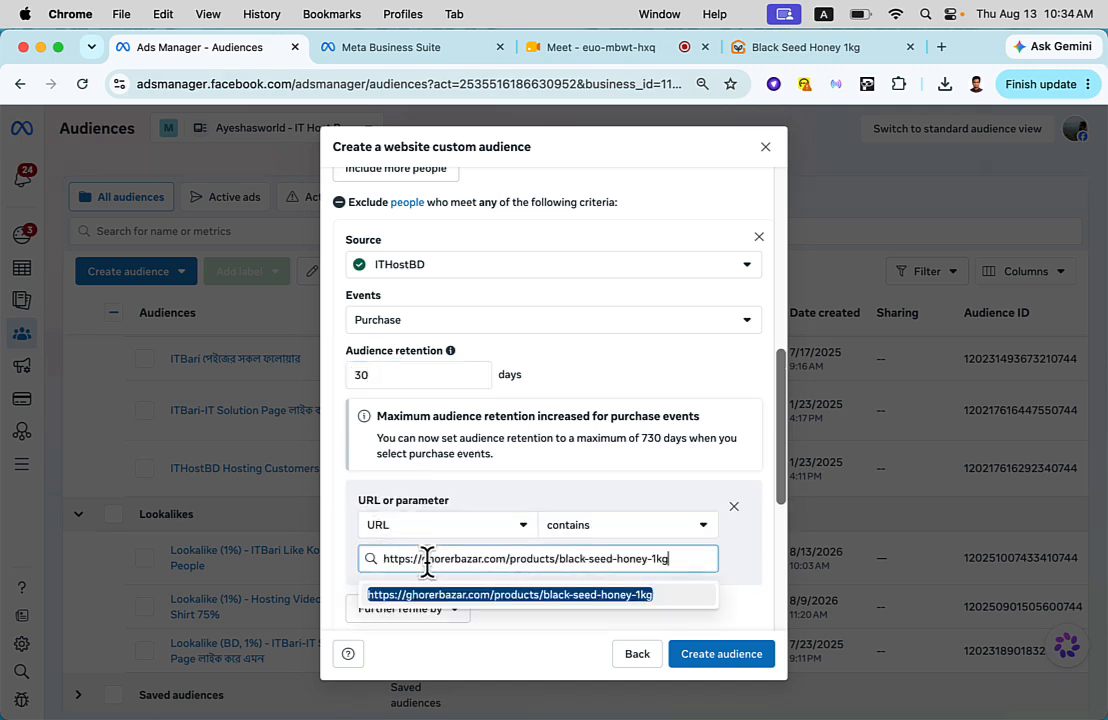
click(440, 596)
- Compare the AddToCart inclusion criteria with the Purchase exclusion criteria, checking events, retention and URL rules
scroll(481, 490, up, 5)
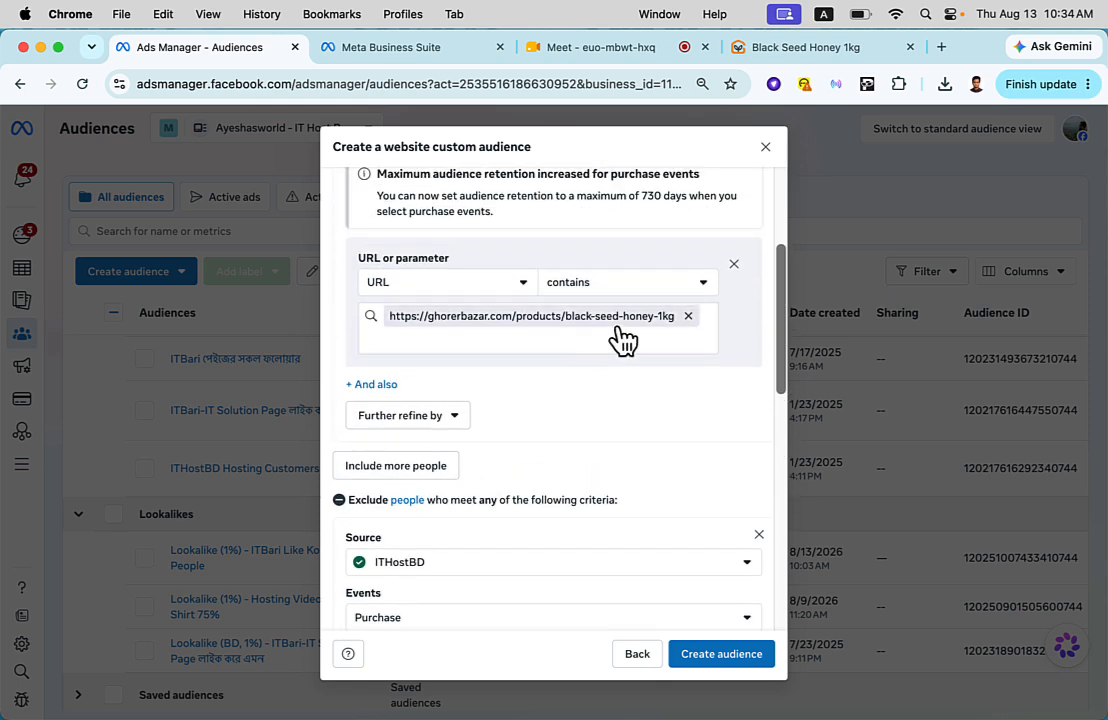
scroll(620, 340, up, 3)
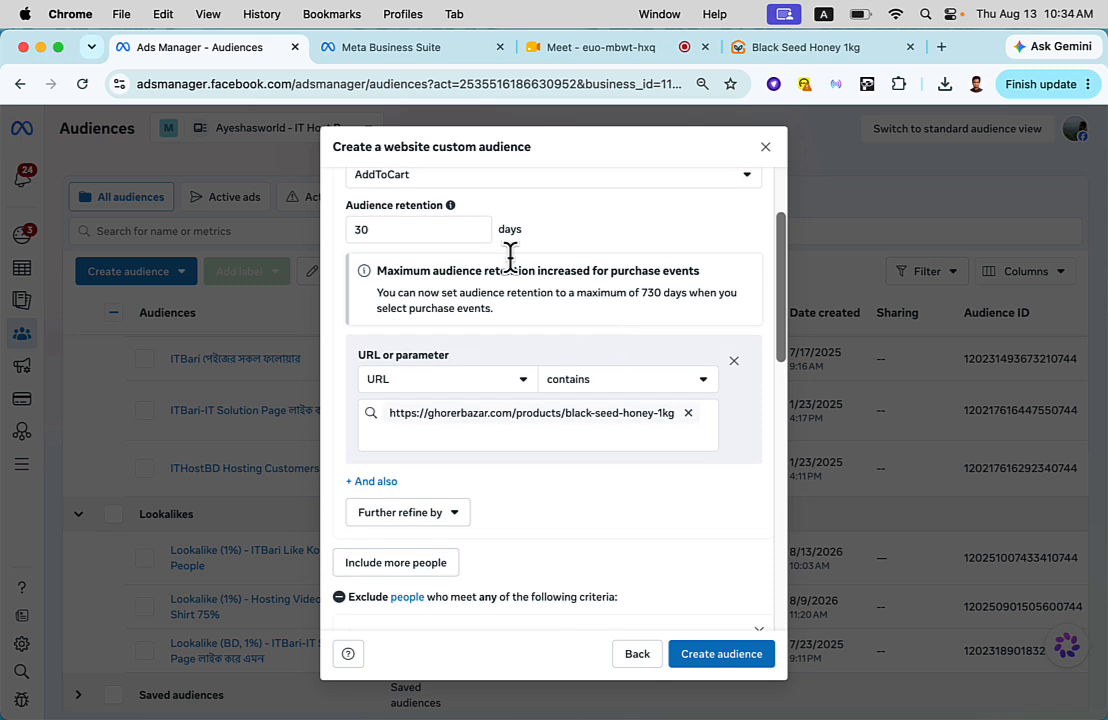
scroll(477, 234, up, 2)
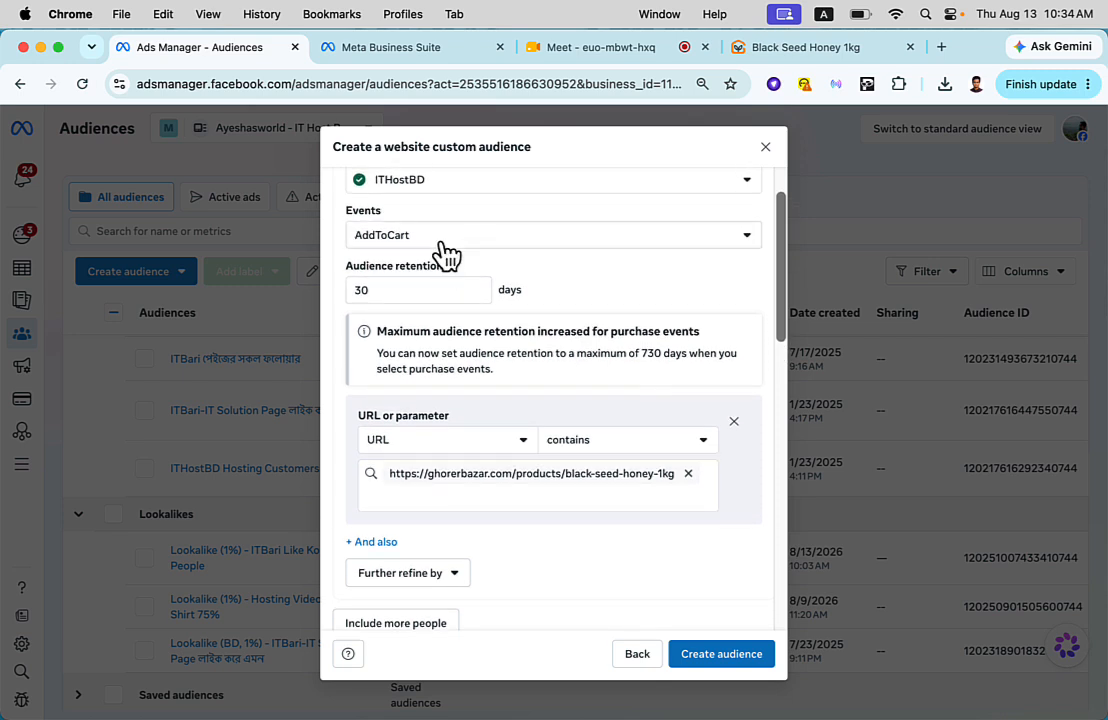
scroll(447, 255, down, 5)
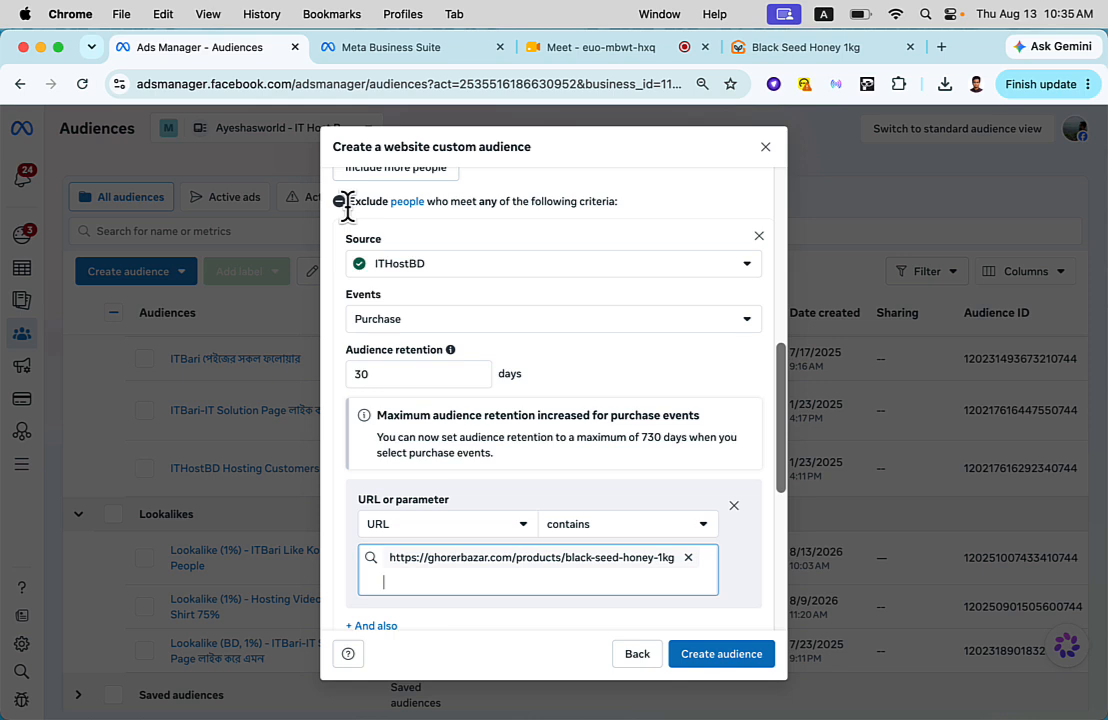
scroll(457, 476, down, 1)
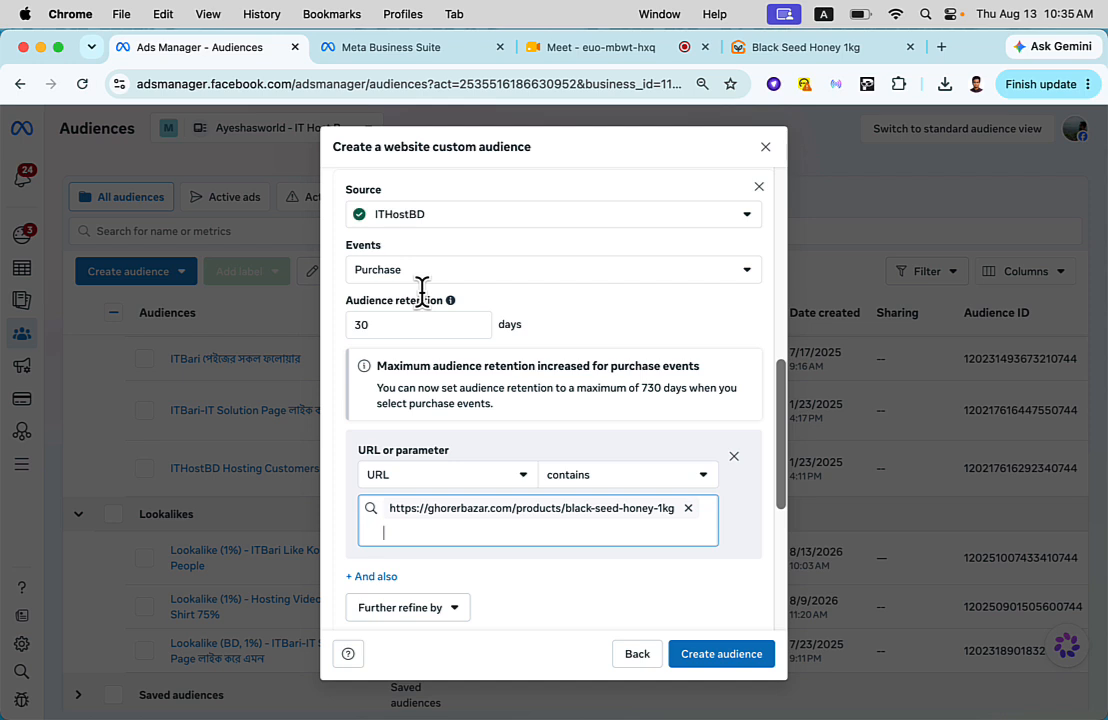
scroll(421, 290, up, 8)
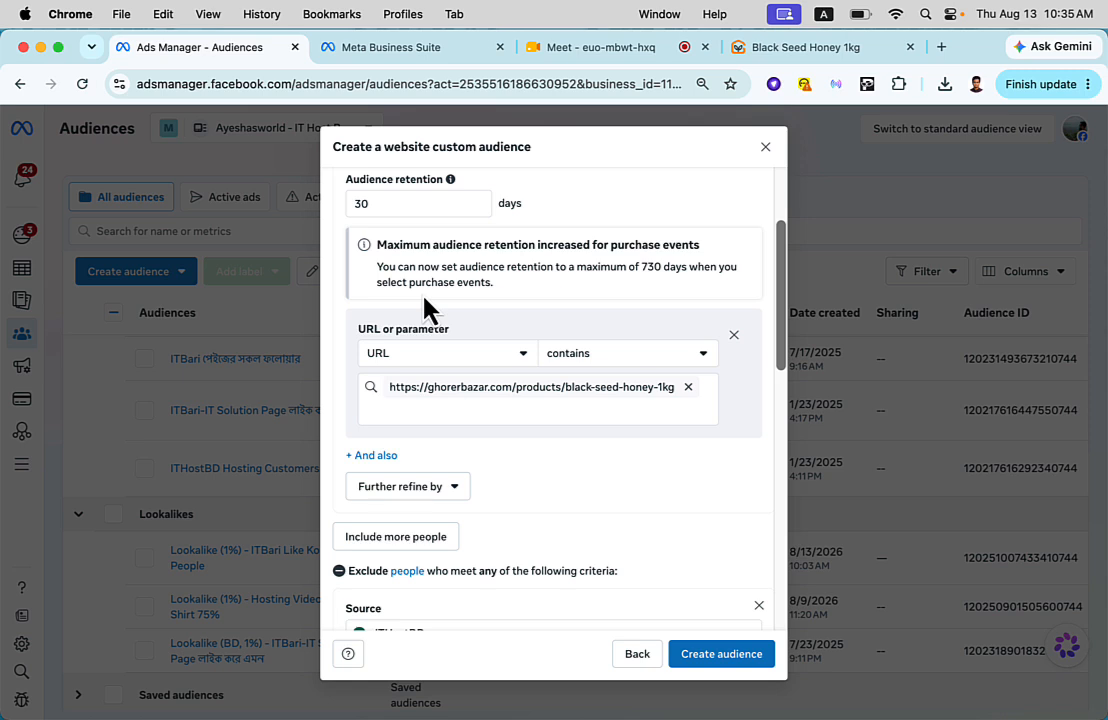
scroll(425, 305, down, 10)
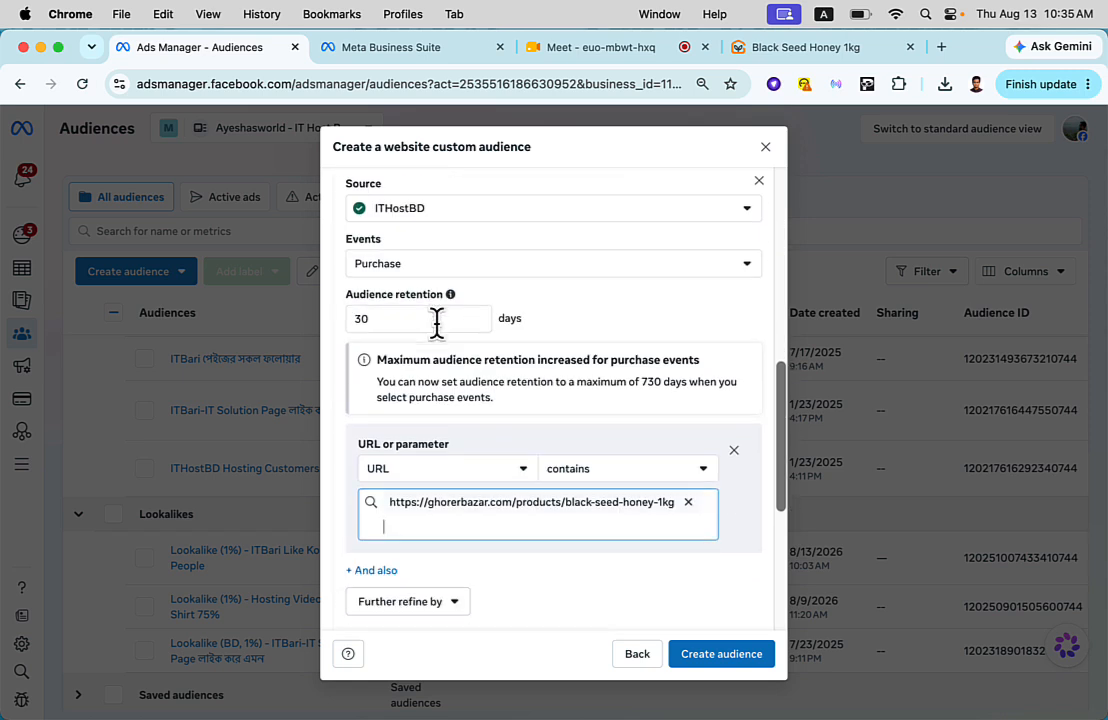
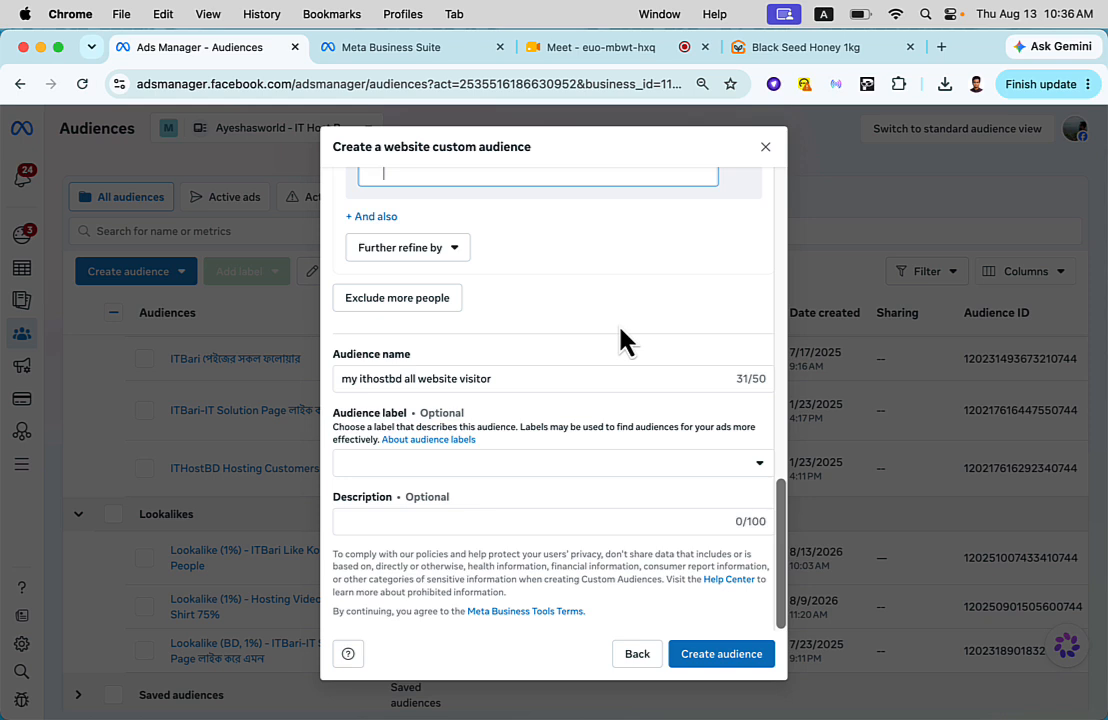
- Remove the Purchase exclusion criteria from the website custom audience
scroll(640, 380, up, 2)
scroll(641, 398, up, 5)
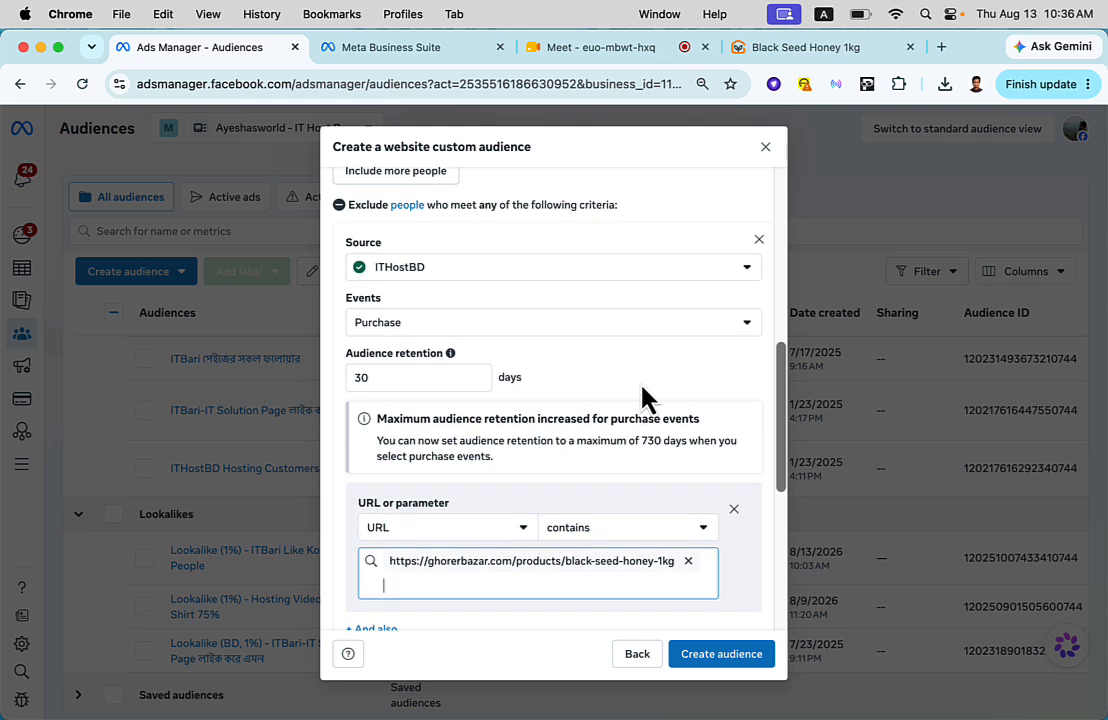
click(760, 238)
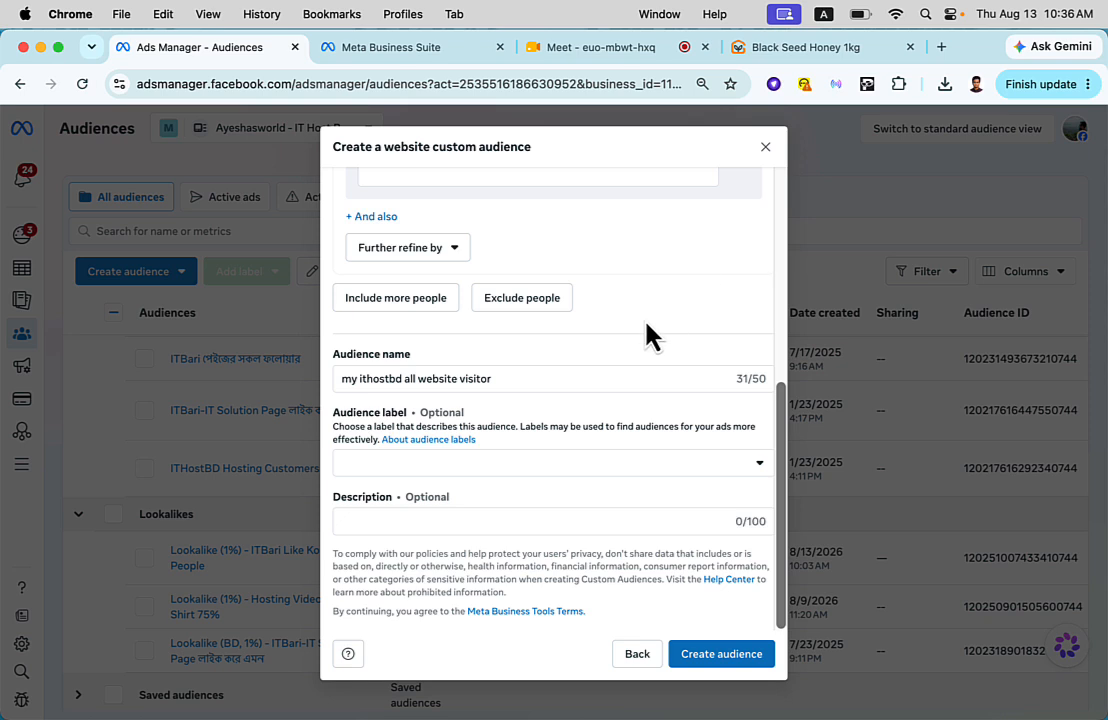
scroll(648, 334, up, 5)
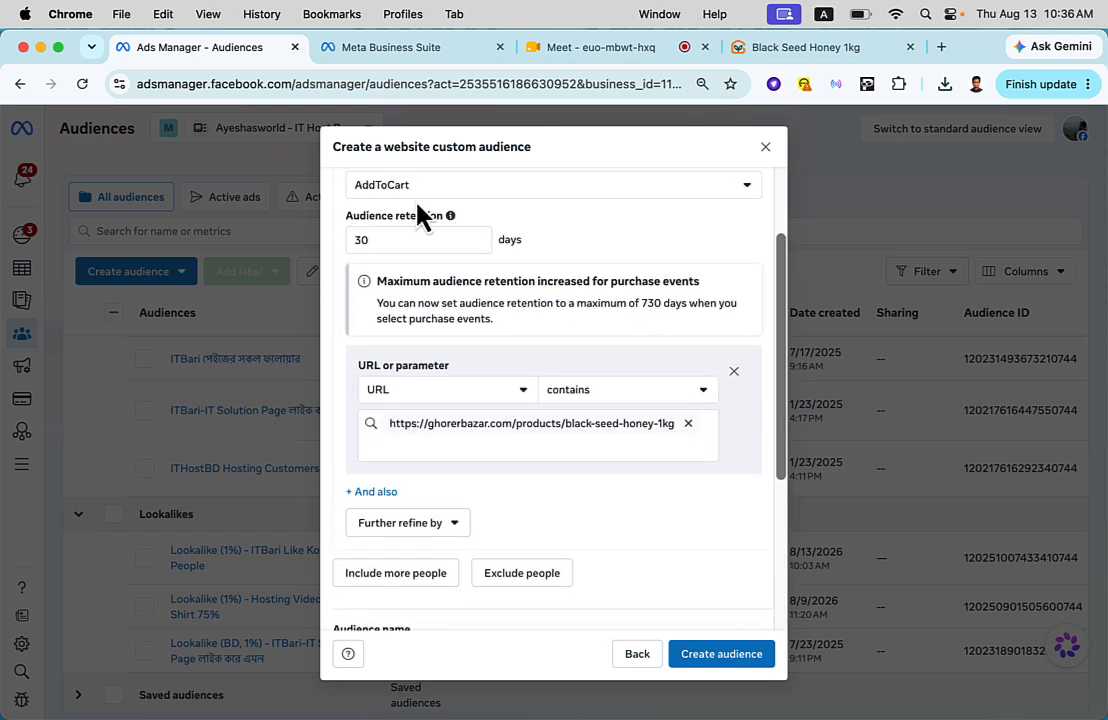
- Look through the event choices for the AddToCart inclusion criteria, and discard the audience draft without creating it
scroll(423, 217, up, 2)
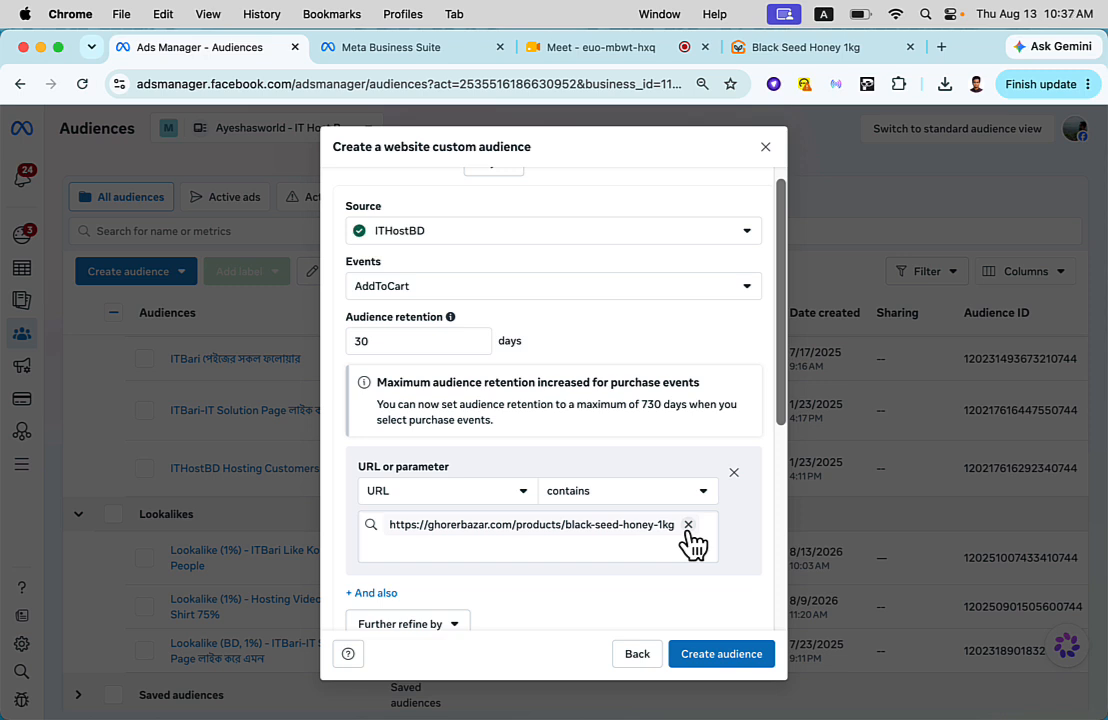
click(476, 287)
scroll(468, 422, down, 3)
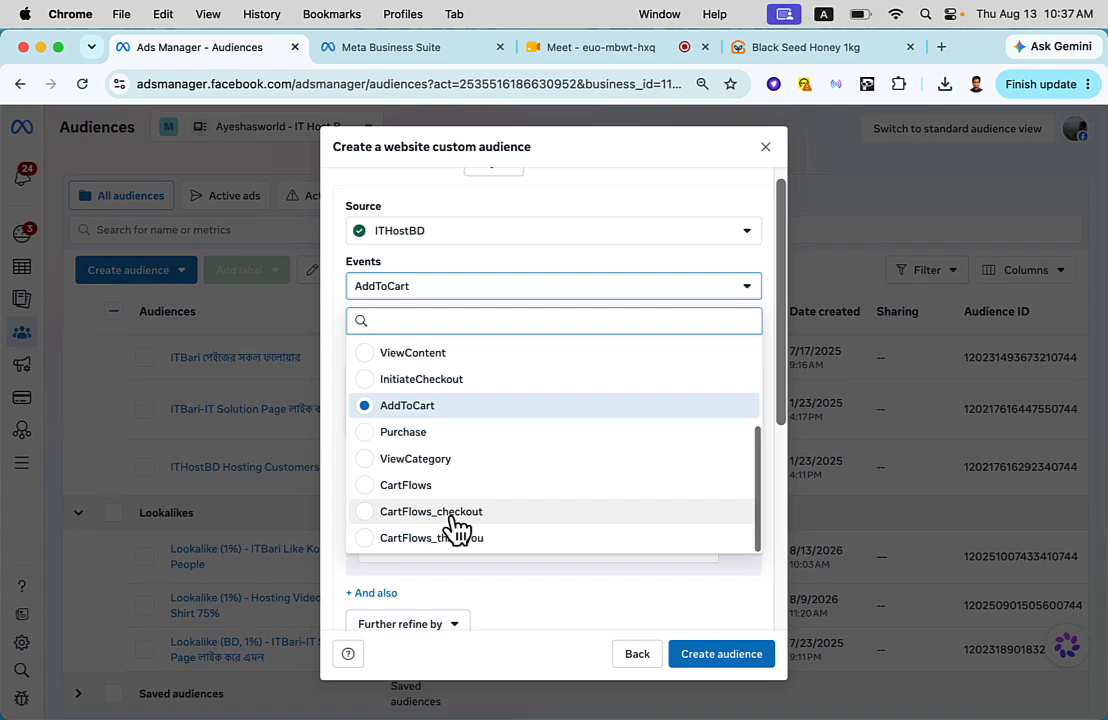
scroll(475, 410, up, 3)
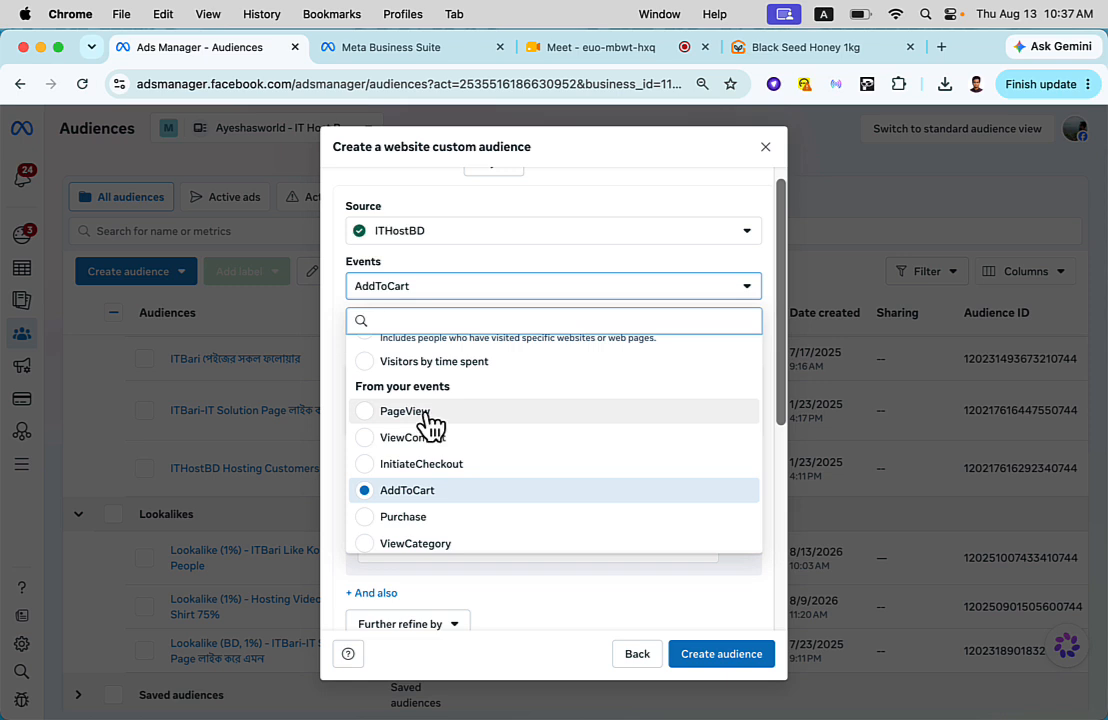
click(767, 148)
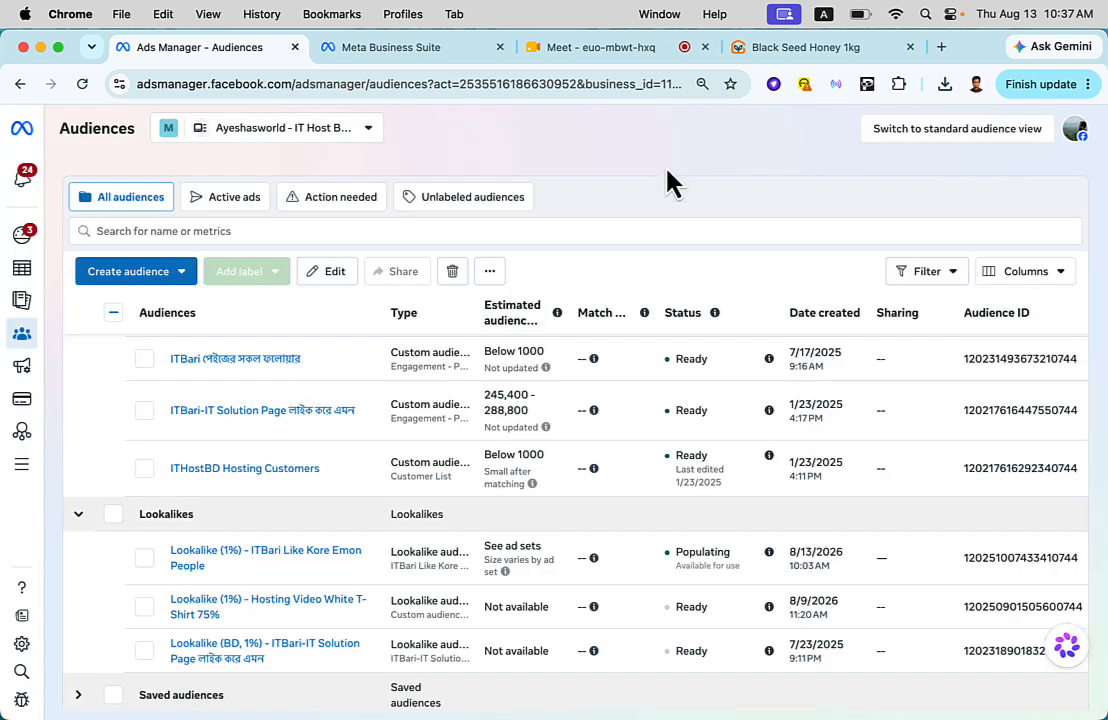
- Start a new custom audience with Website as its source, review its event options, and discard the draft
click(140, 276)
click(145, 311)
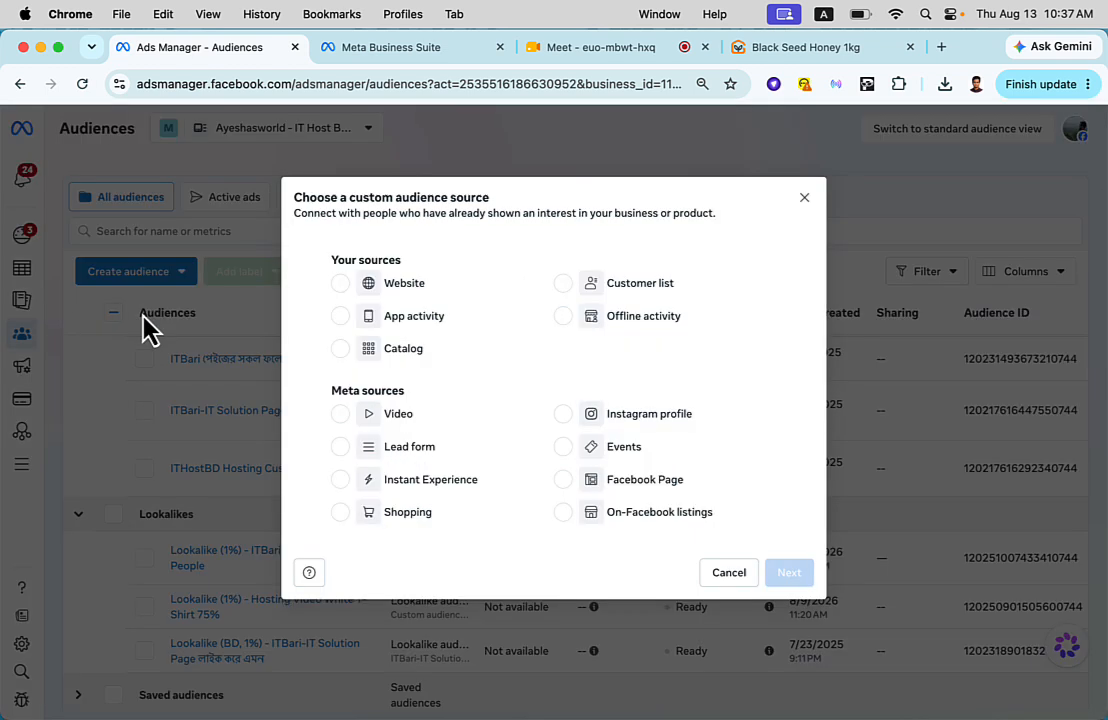
click(430, 284)
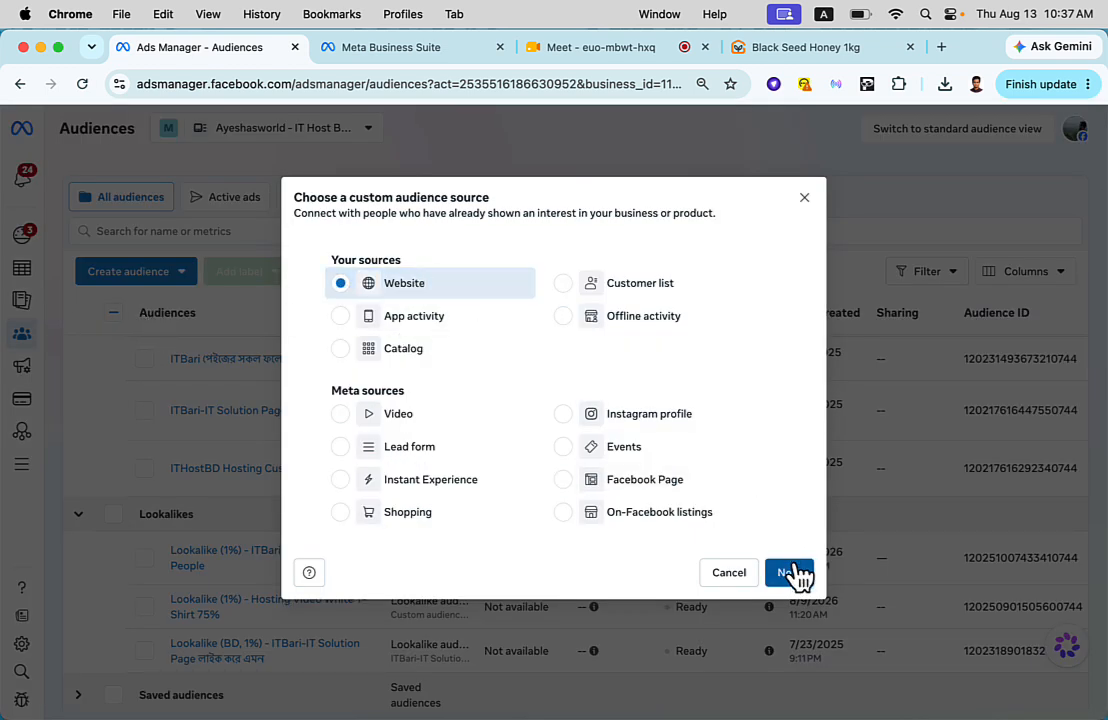
click(789, 572)
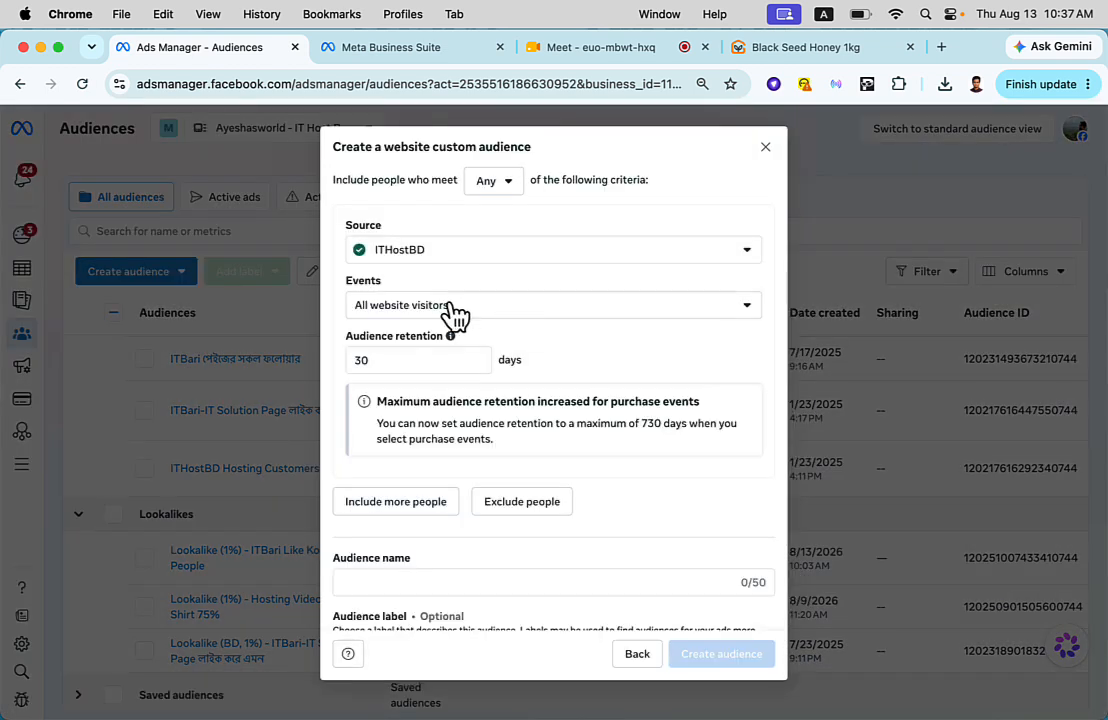
click(452, 309)
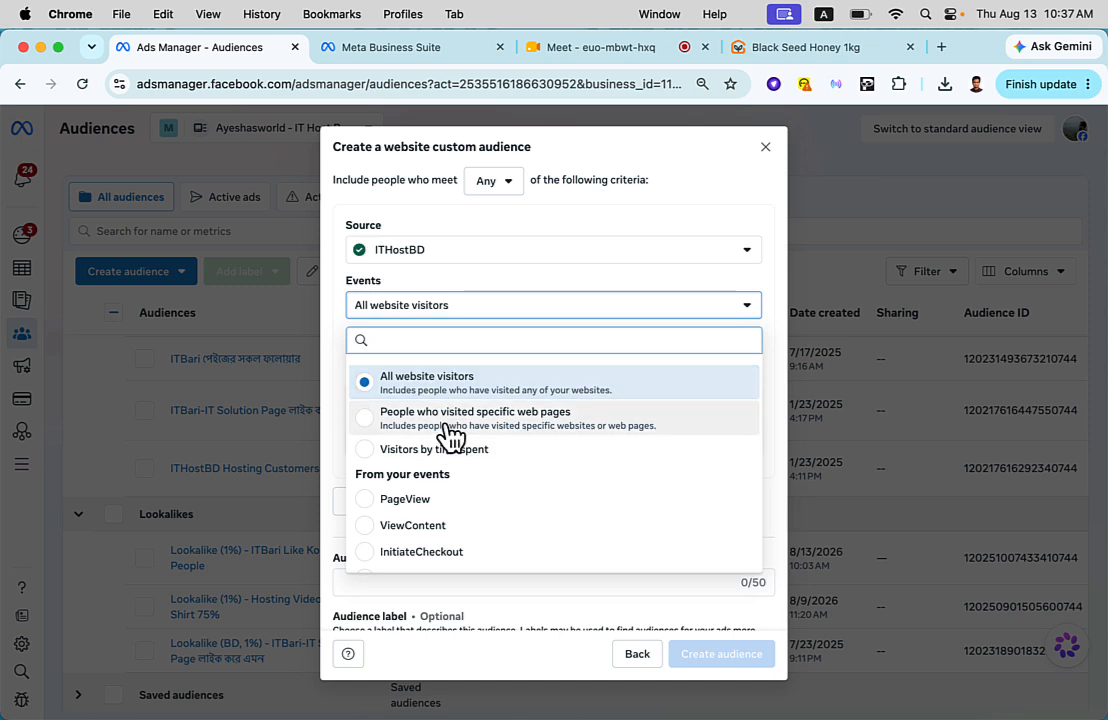
scroll(440, 468, down, 2)
scroll(470, 453, down, 2)
scroll(465, 448, up, 3)
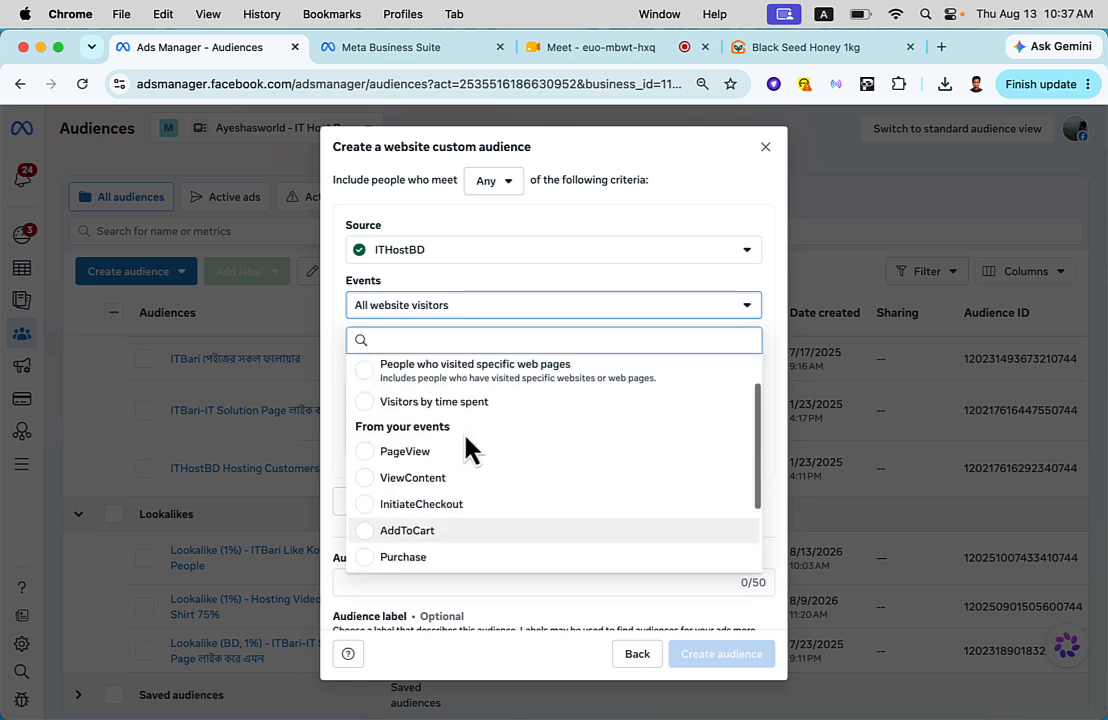
click(765, 146)
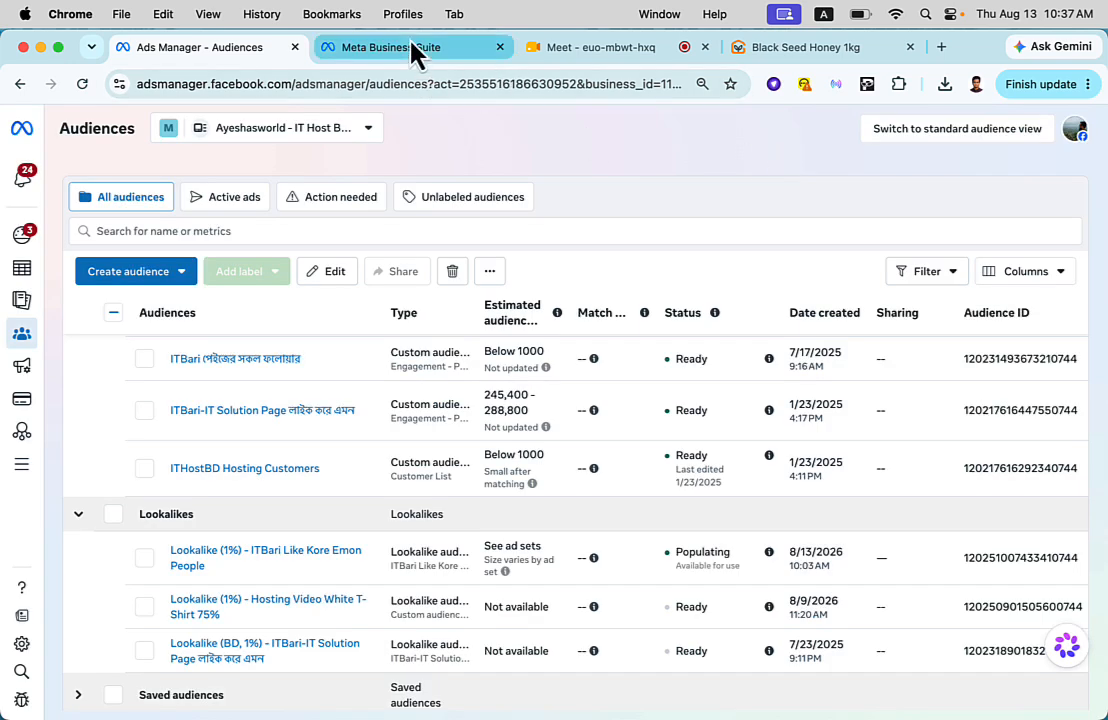
- Check the Black Seed Honey 1kg product page for a Meta Pixel using the Meta Ads Data Advisor extension
click(771, 50)
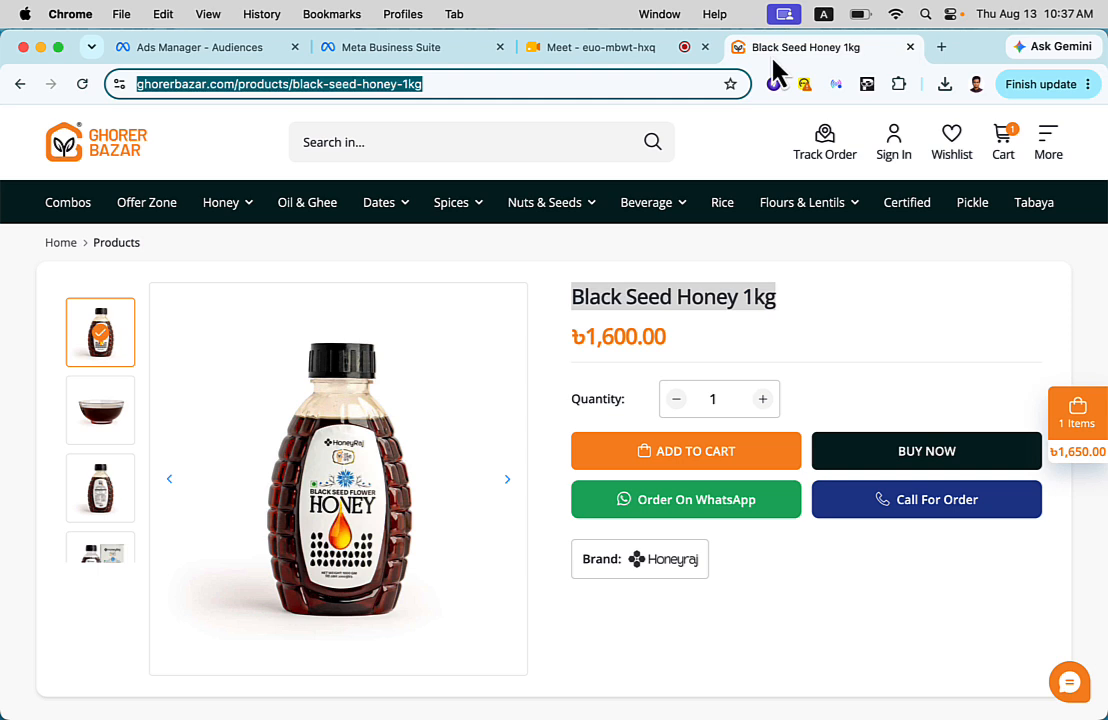
click(833, 84)
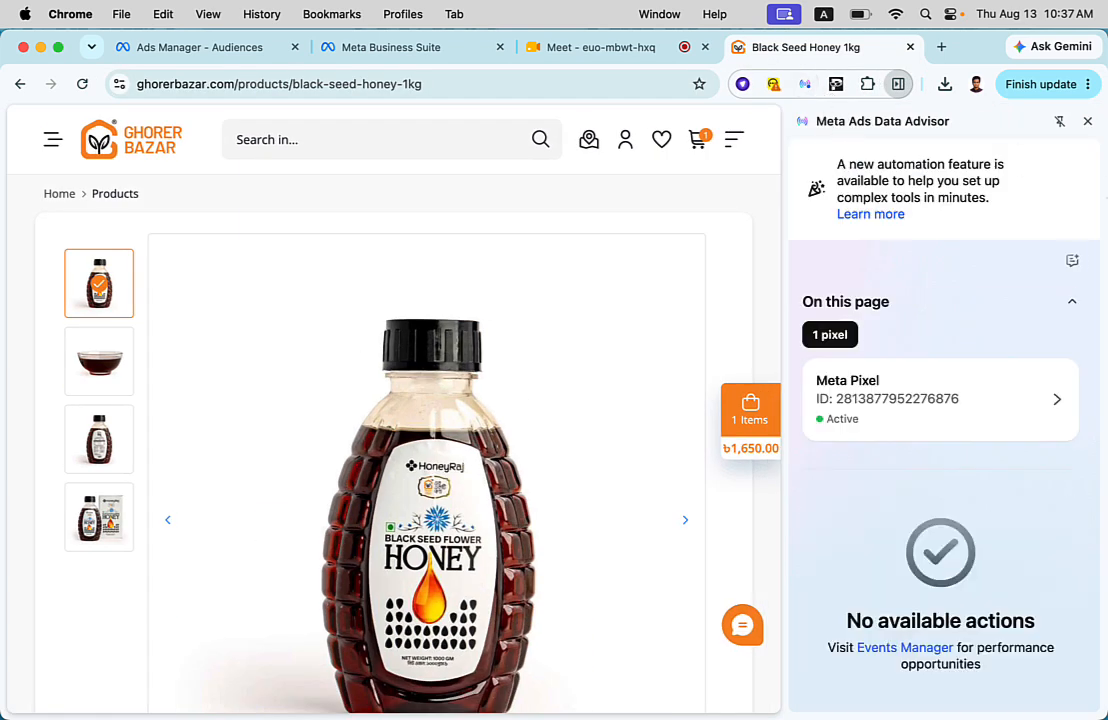
click(1087, 123)
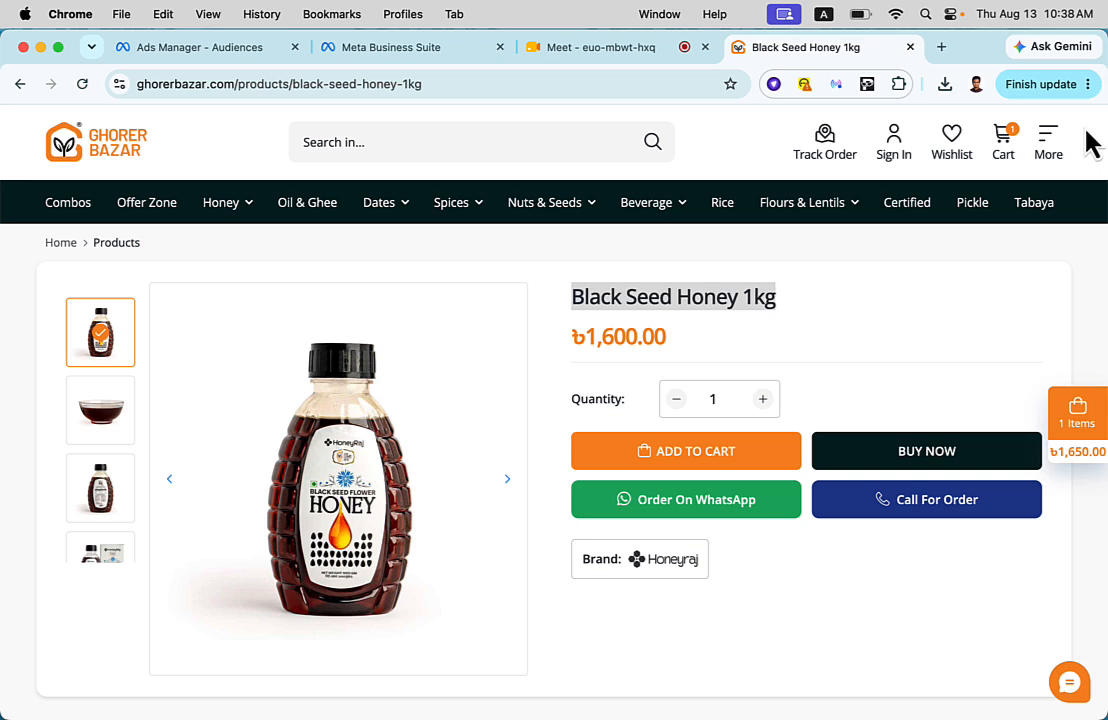
- Search Google for "meta pixel helper extension" in a new browser tab
click(941, 47)
text(meta pixel)
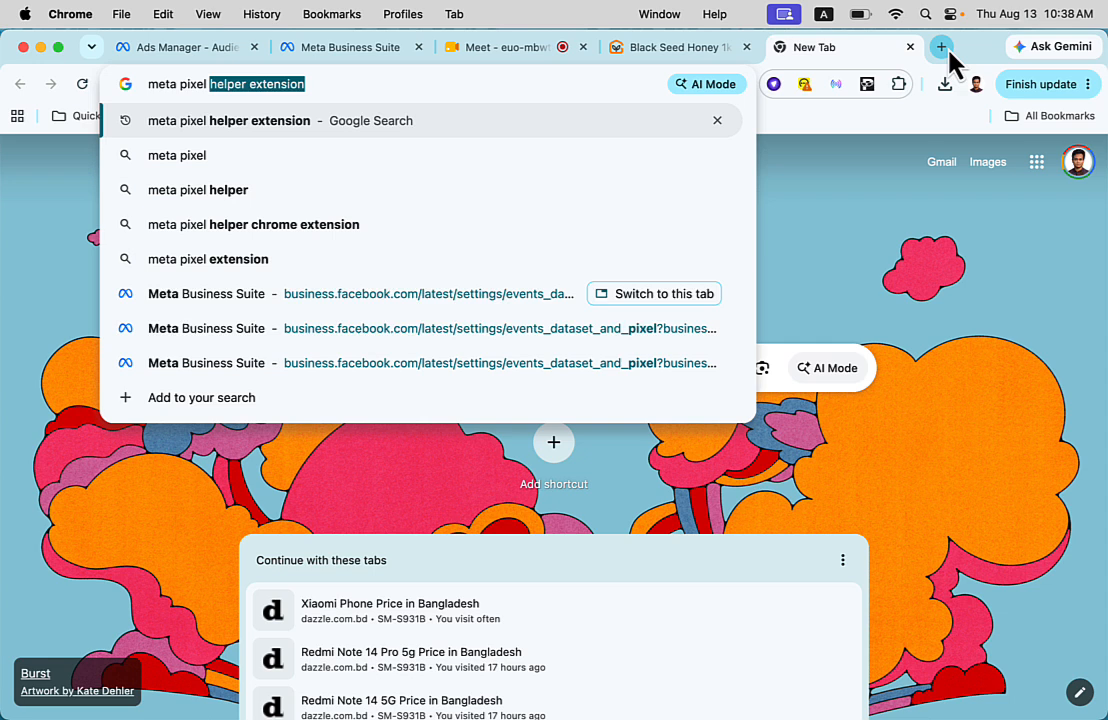
key(Right)
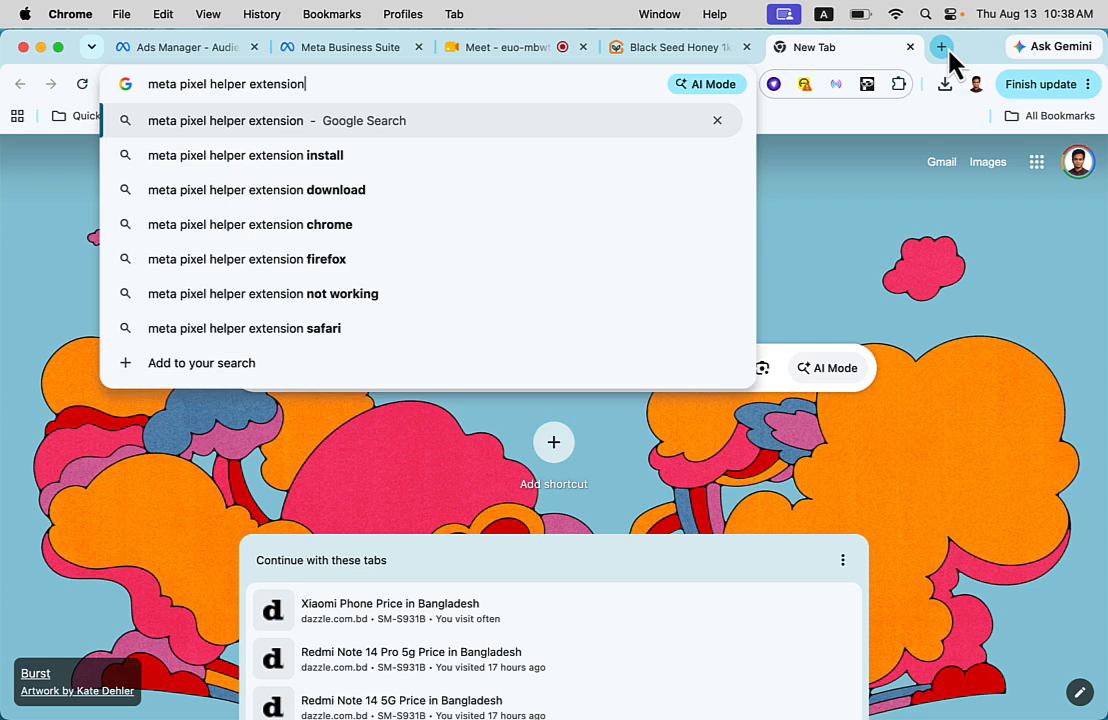
key(Return)
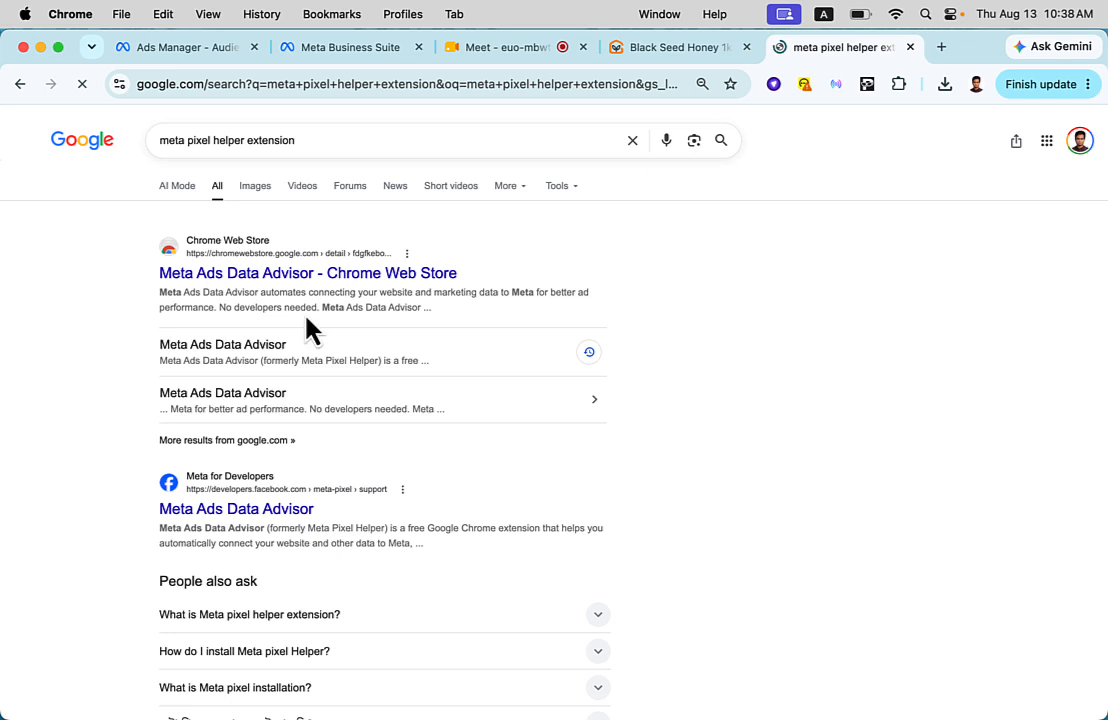
- Open the Chrome Web Store result for Meta Ads Data Advisor and highlight the extension's name
scroll(271, 522, down, 5)
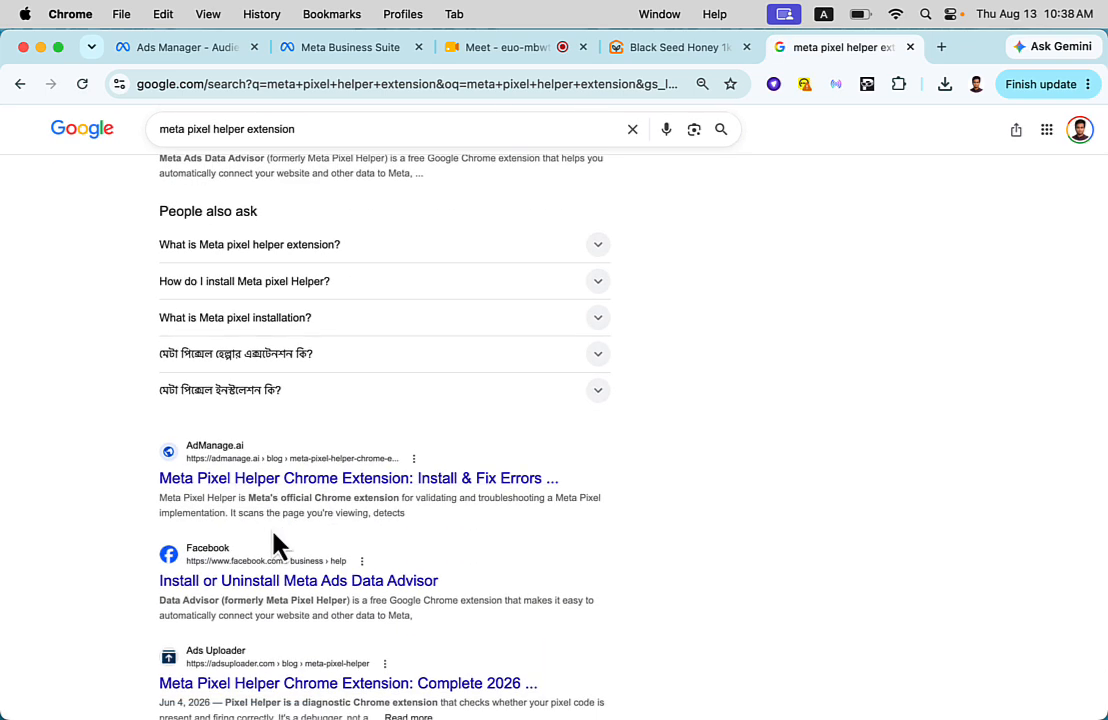
scroll(278, 545, up, 5)
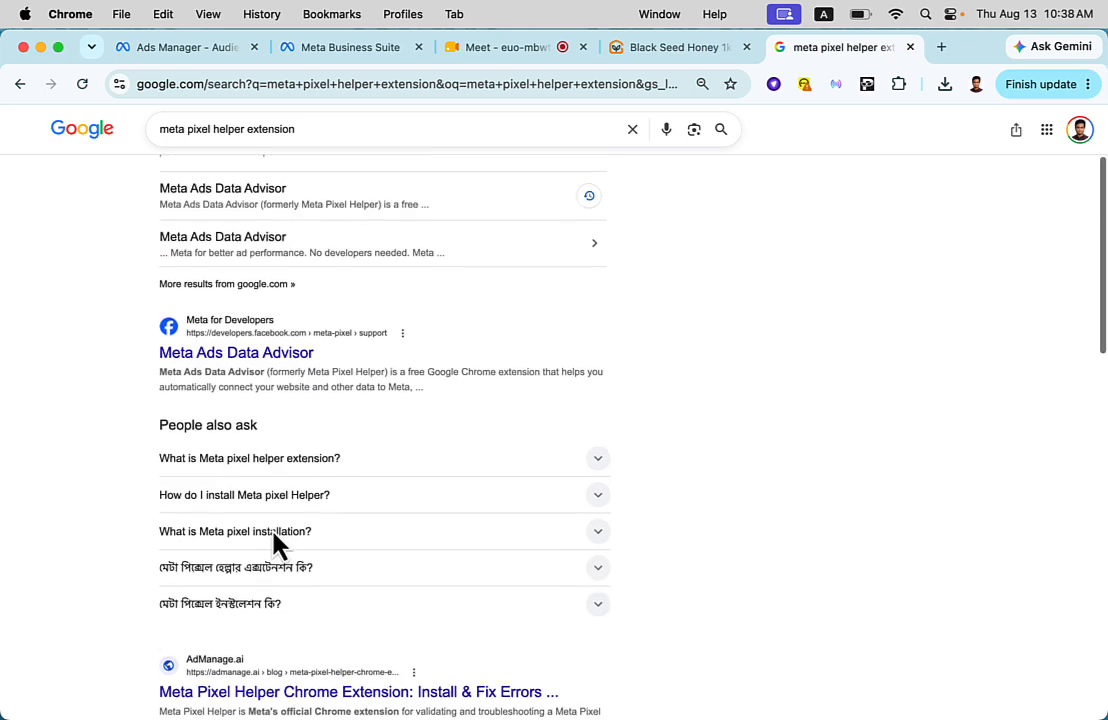
scroll(278, 545, up, 1)
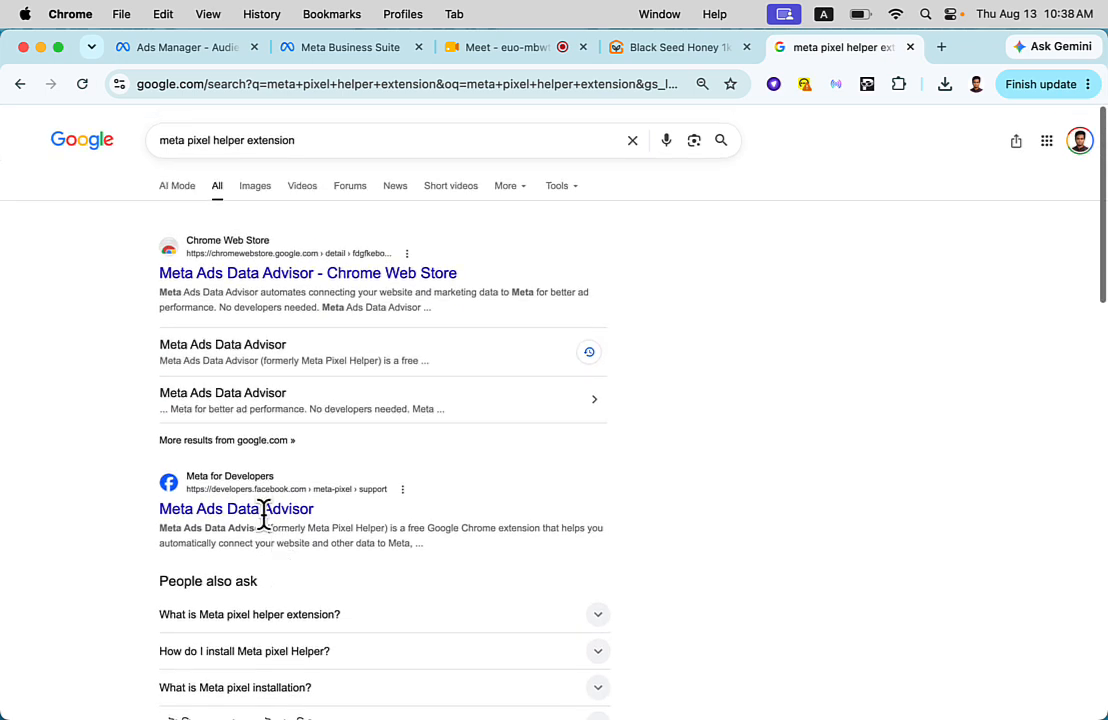
click(222, 283)
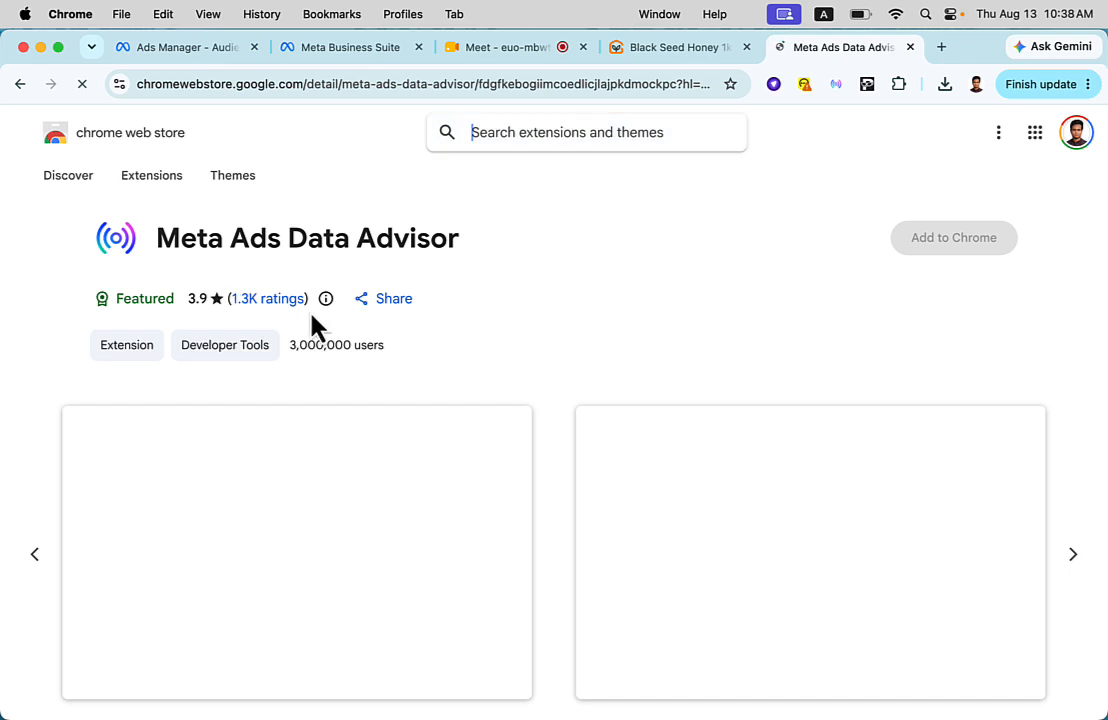
drag(163, 230, 457, 230)
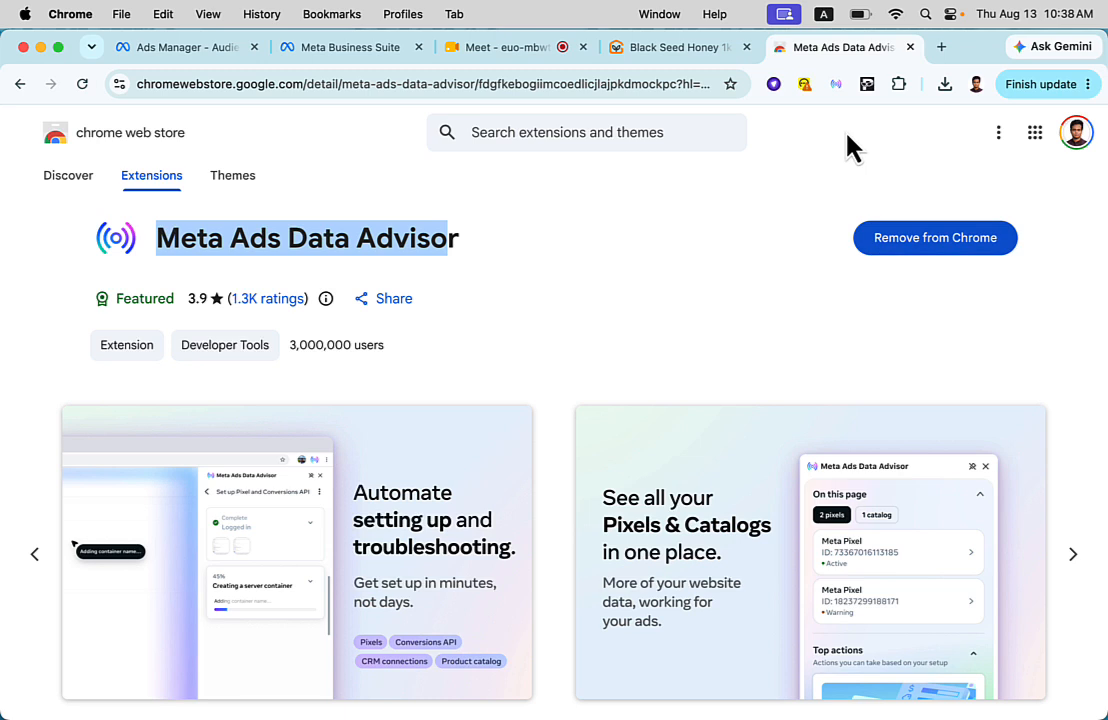
- Go to the Ghorer Bazar homepage and check its Meta Pixel activity in Meta Ads Data Advisor
click(668, 78)
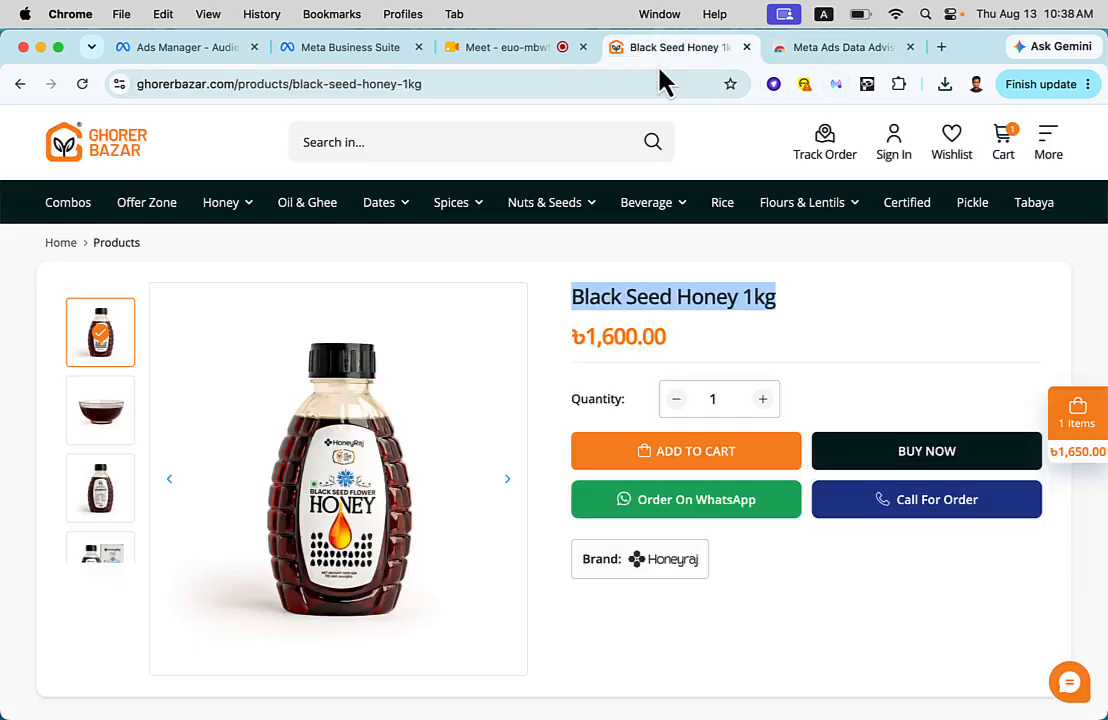
click(122, 163)
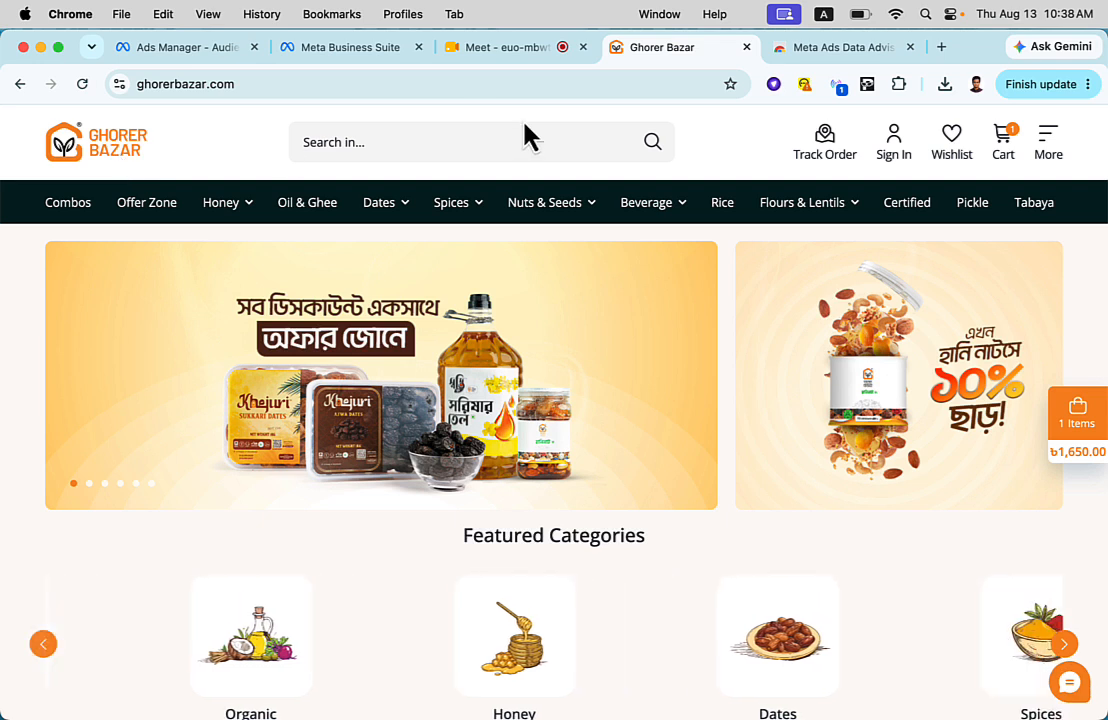
click(839, 88)
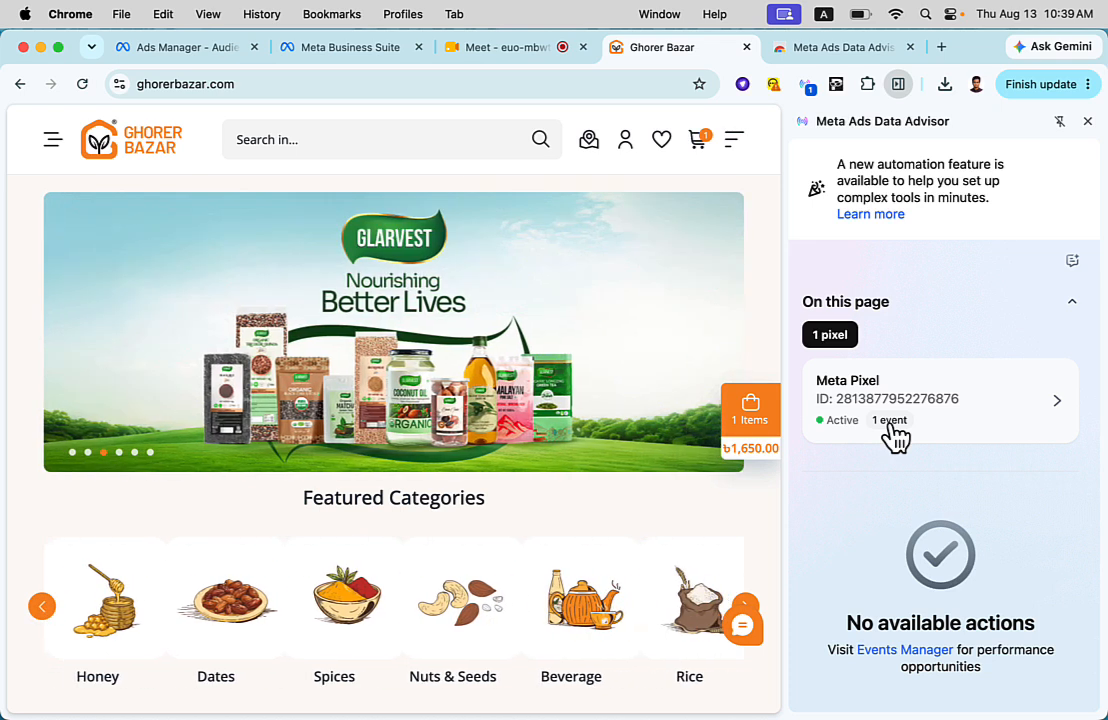
scroll(383, 333, down, 5)
scroll(383, 333, up, 6)
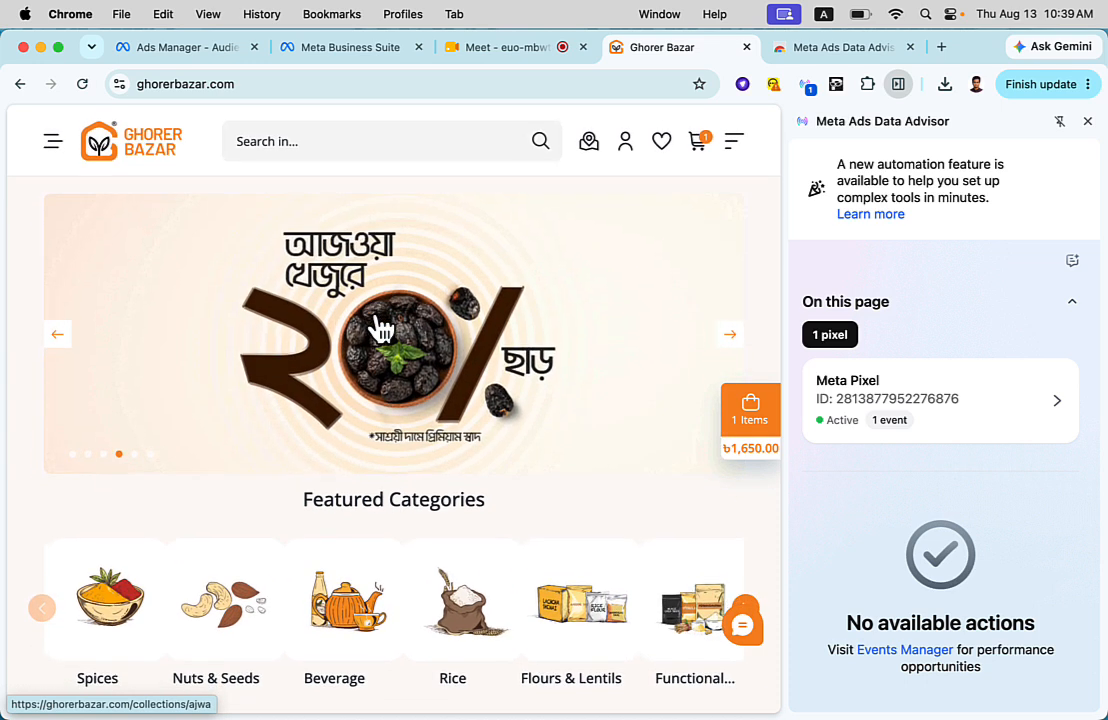
scroll(372, 318, down, 10)
scroll(375, 320, up, 15)
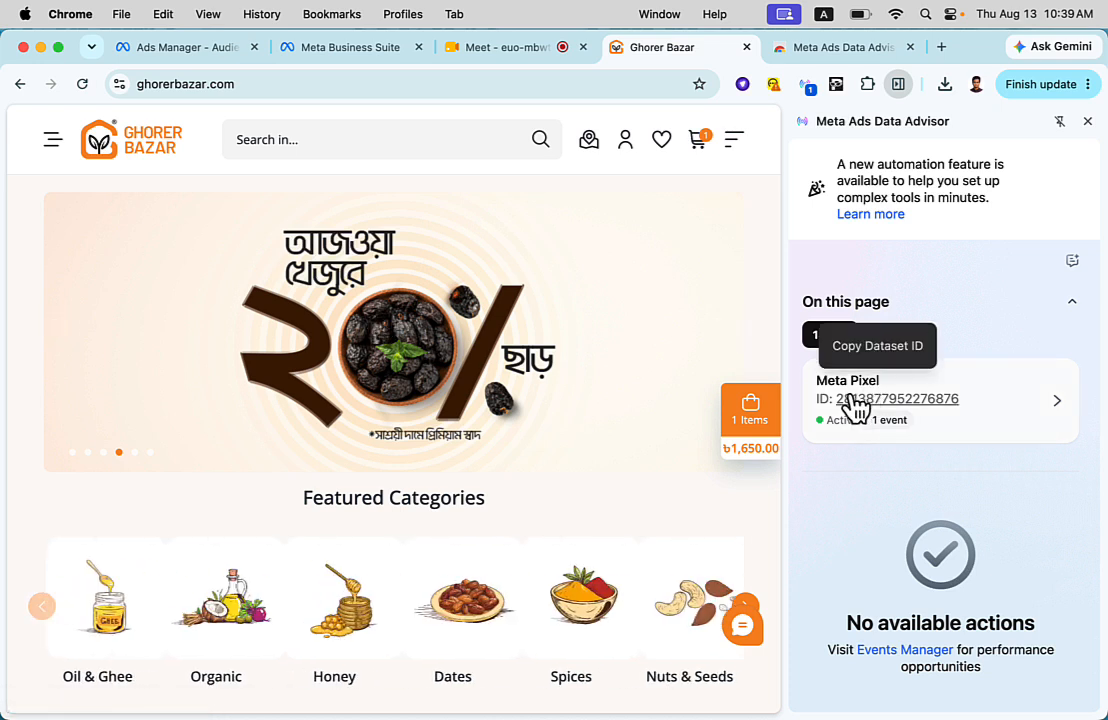
click(836, 92)
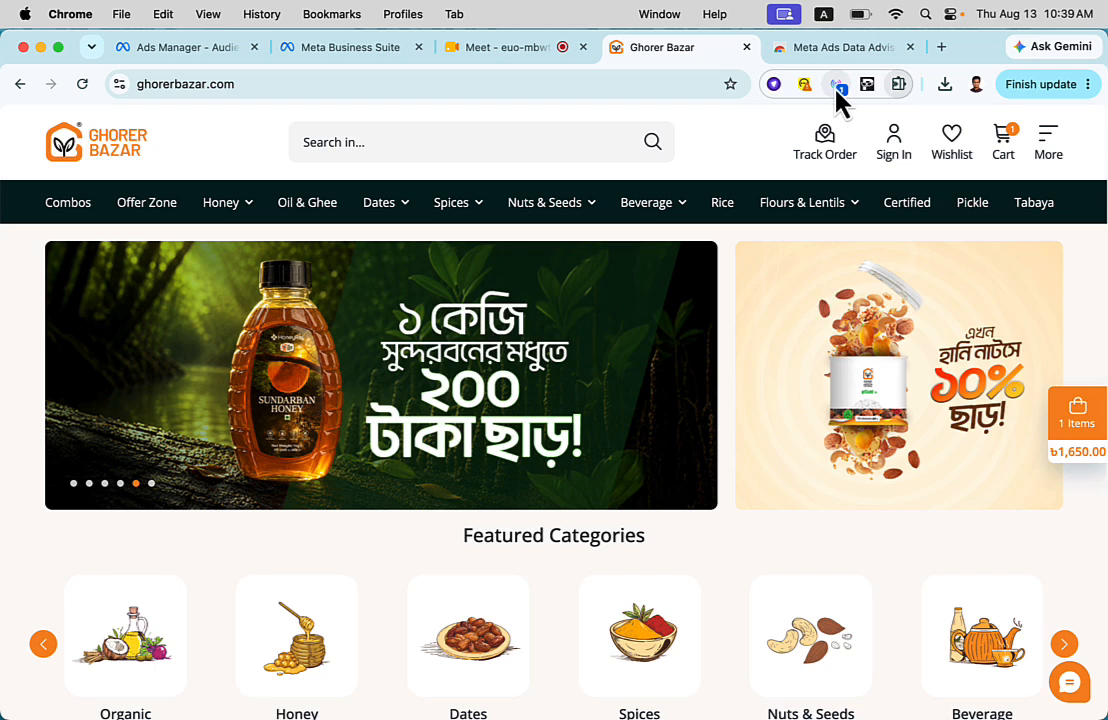
- Inspect the homepage Meta Pixel's PageView event info in Meta Ads Data Advisor and show its pixel location
click(836, 90)
click(1009, 305)
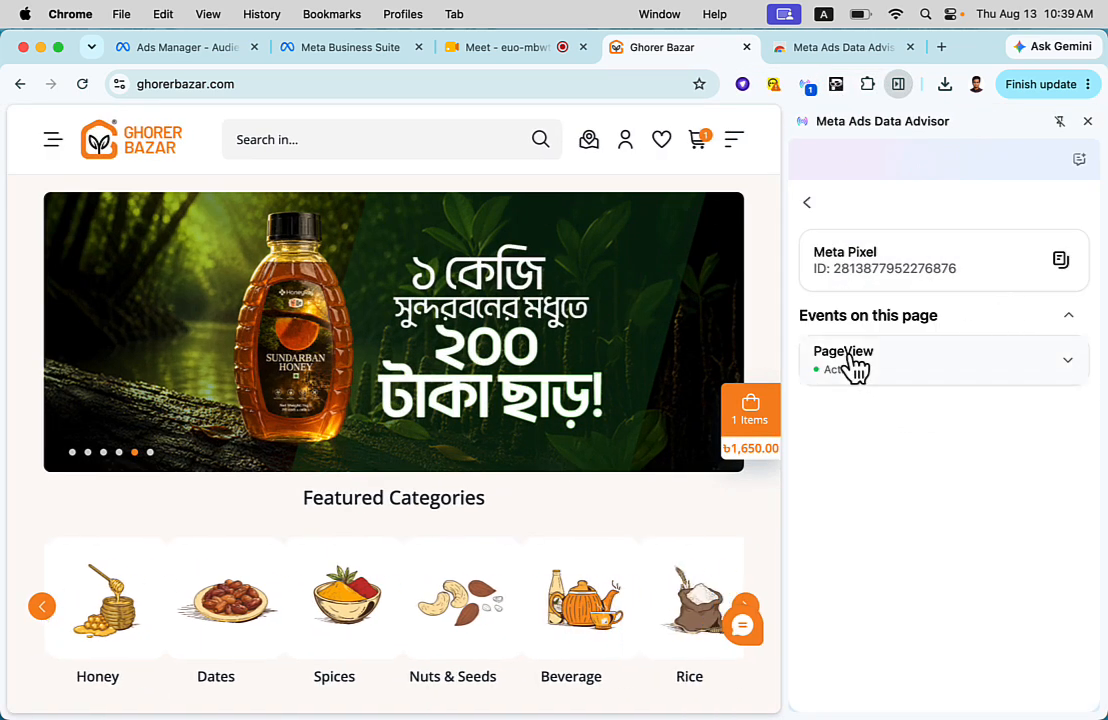
click(1070, 364)
scroll(927, 487, down, 1)
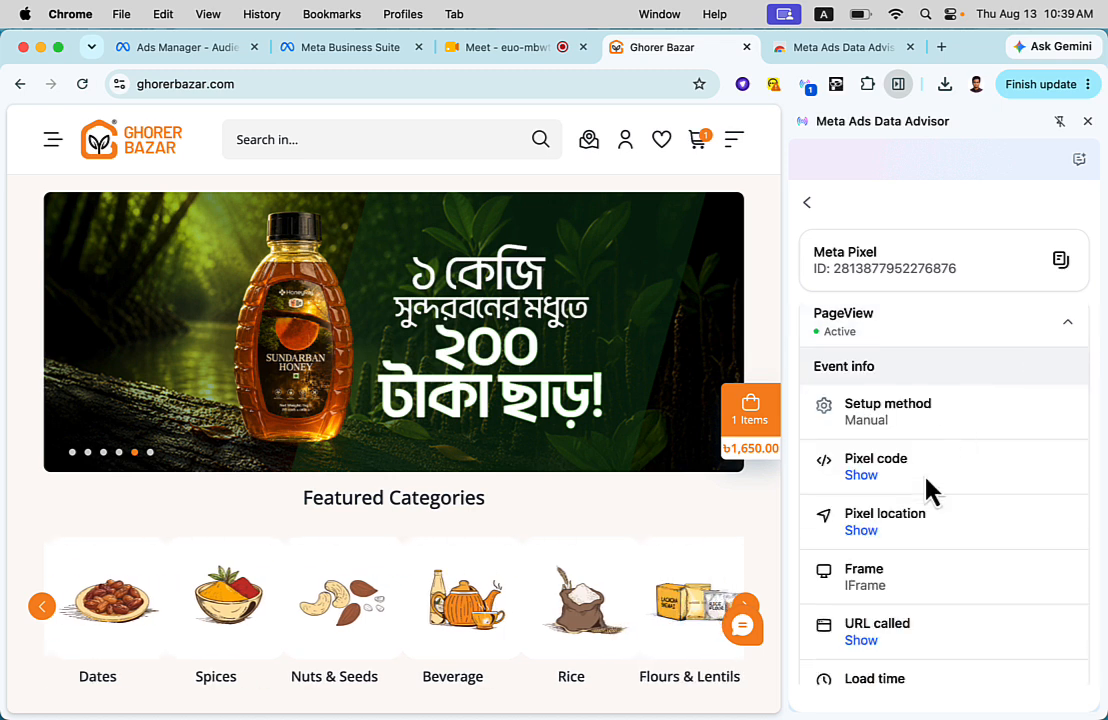
scroll(853, 564, down, 1)
scroll(858, 566, down, 1)
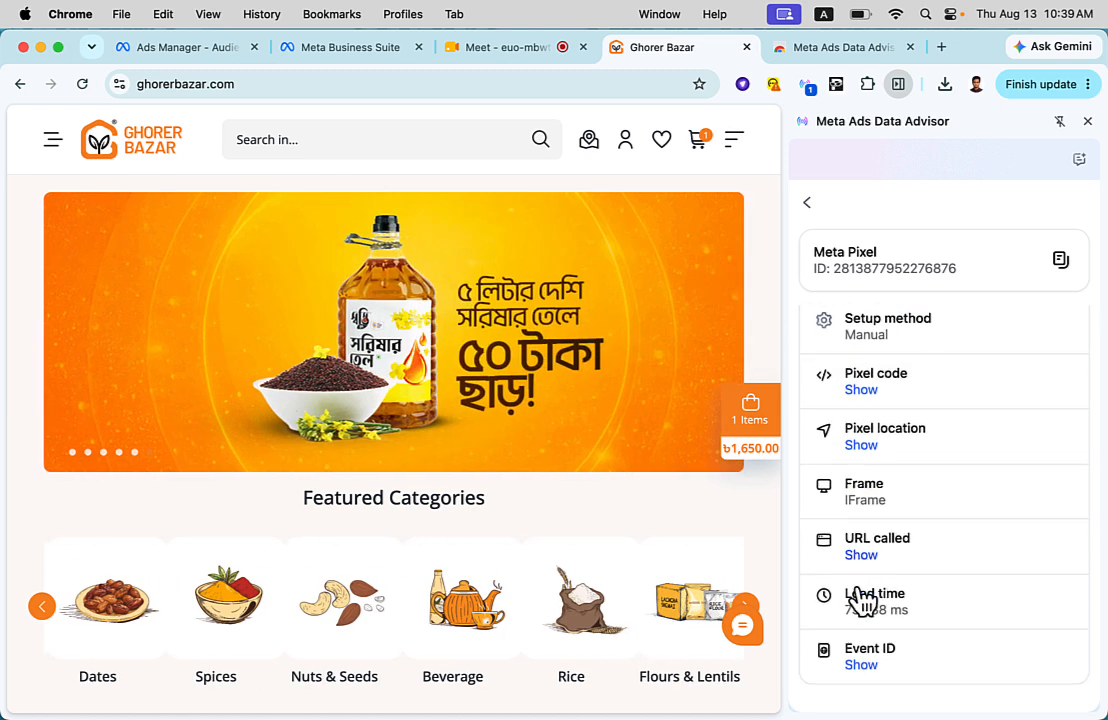
scroll(840, 575, up, 2)
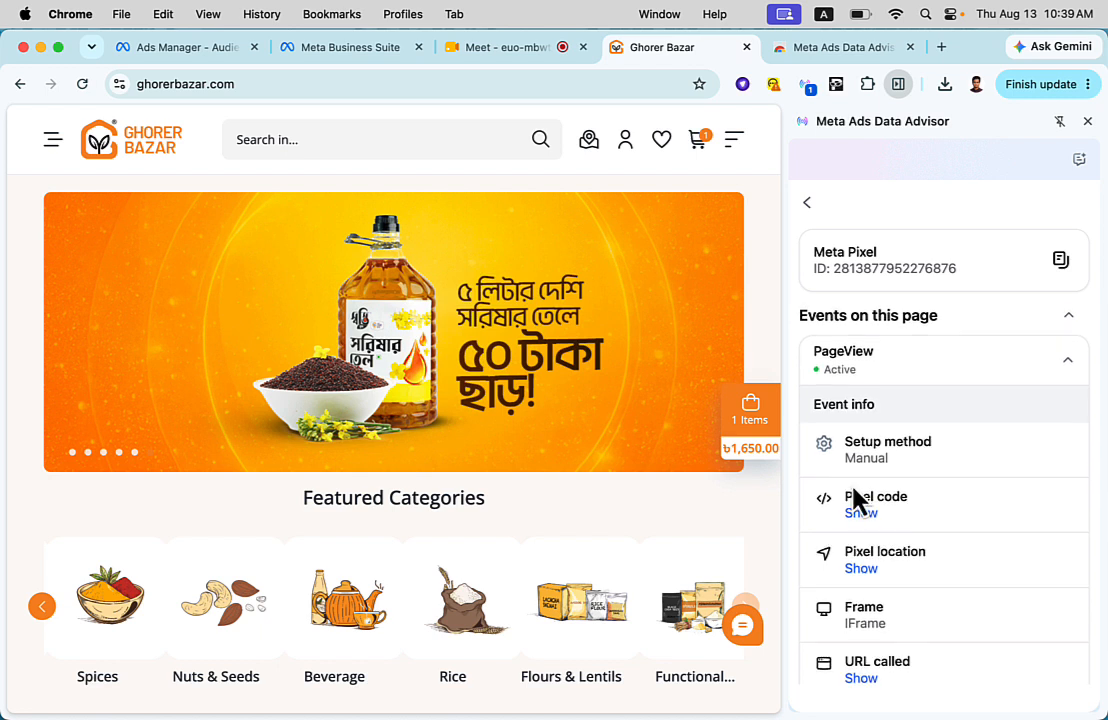
click(862, 569)
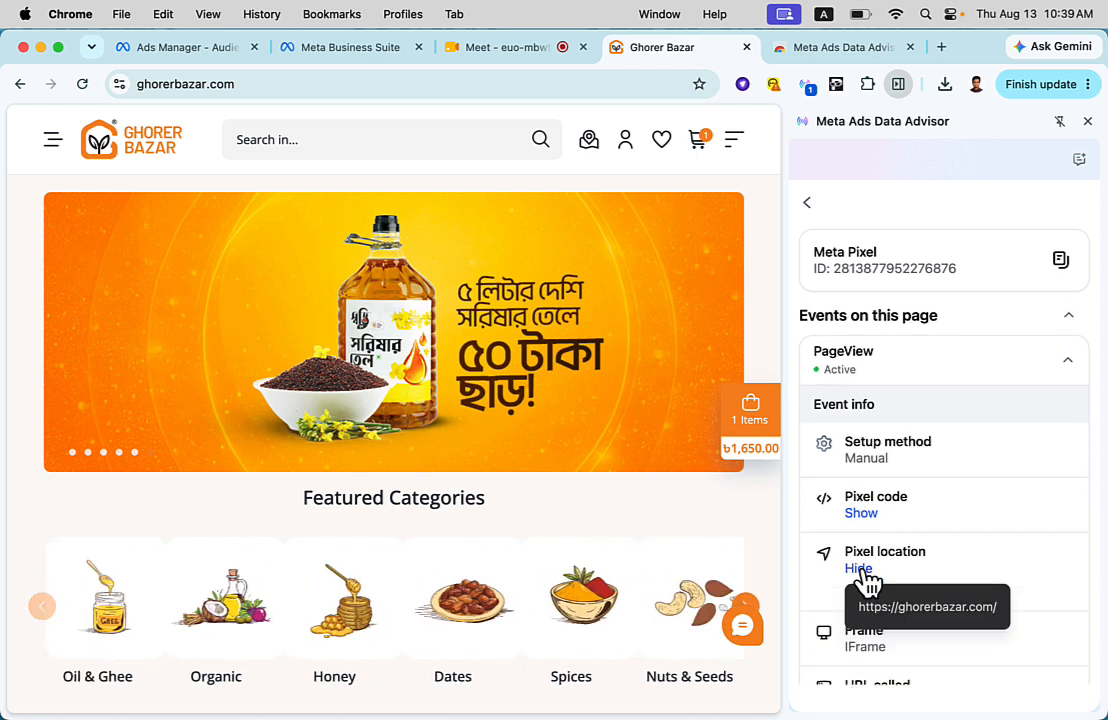
- Show the pixel code and the called URL of the homepage's PageView event and read through its event info
click(863, 520)
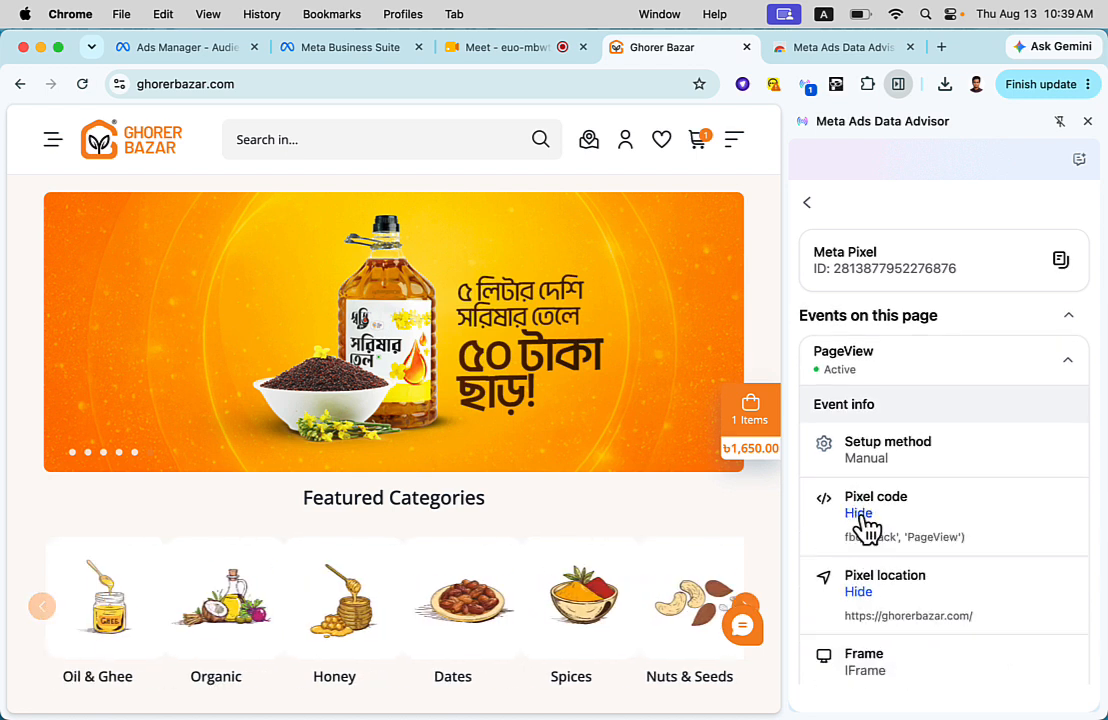
scroll(866, 528, down, 2)
click(862, 557)
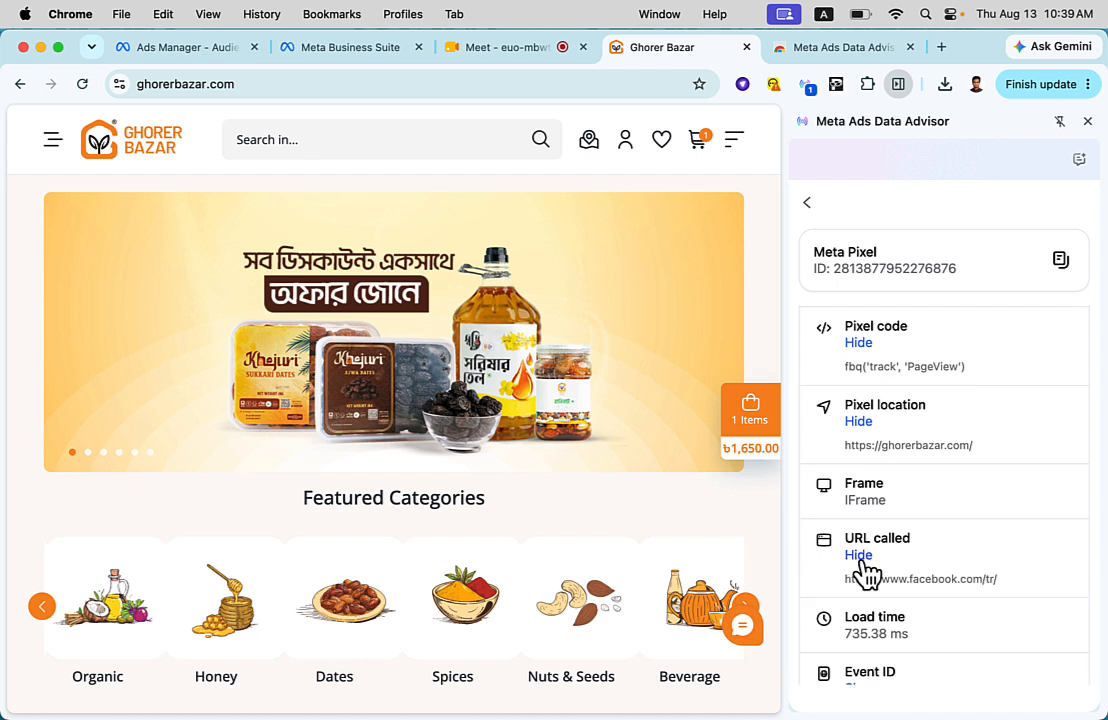
scroll(866, 570, down, 1)
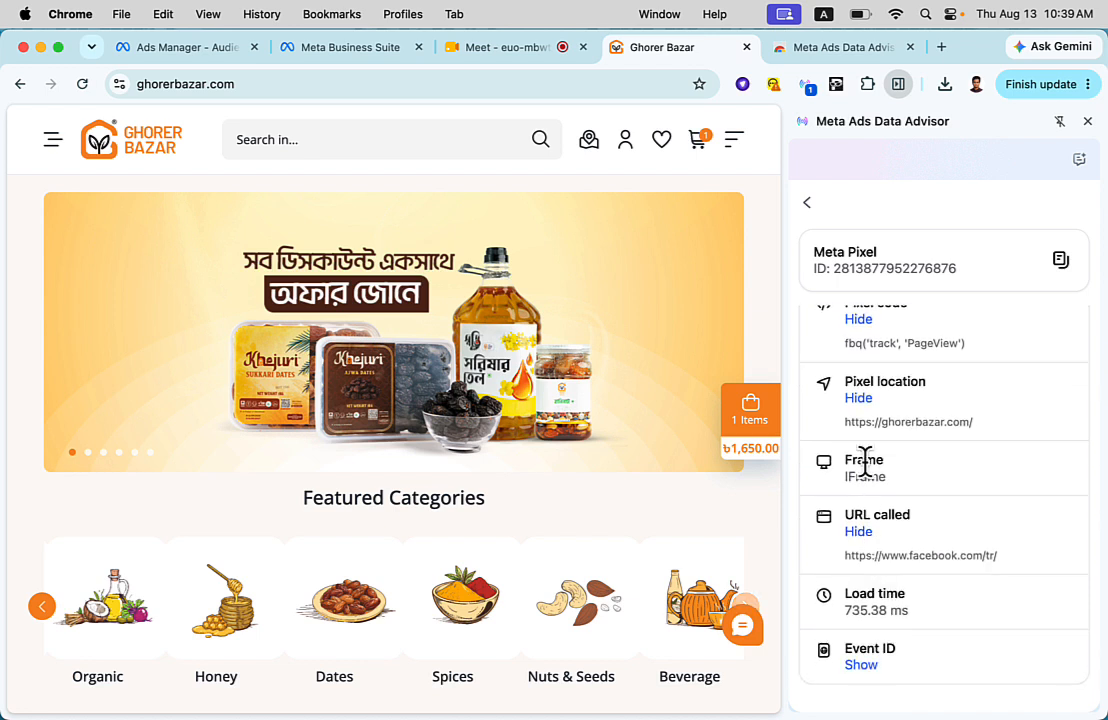
scroll(865, 462, up, 4)
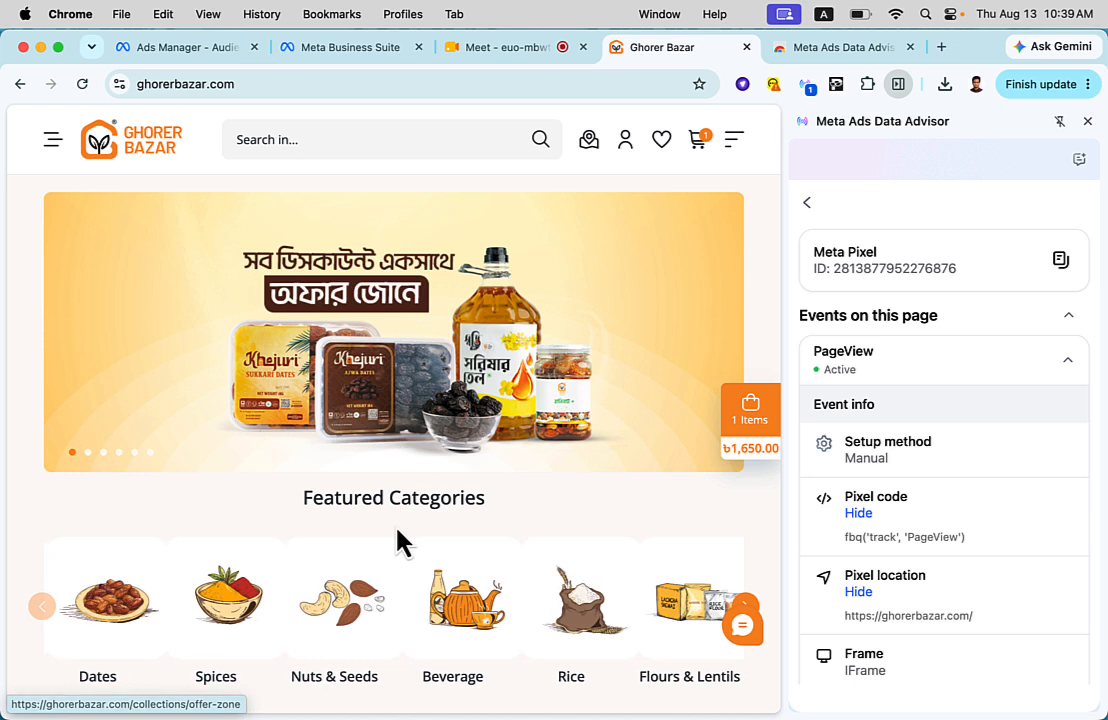
- Open the Deshi Mustard Oil 5 liter product page and check its pixel events, leaving the view_item details expanded
scroll(397, 541, down, 5)
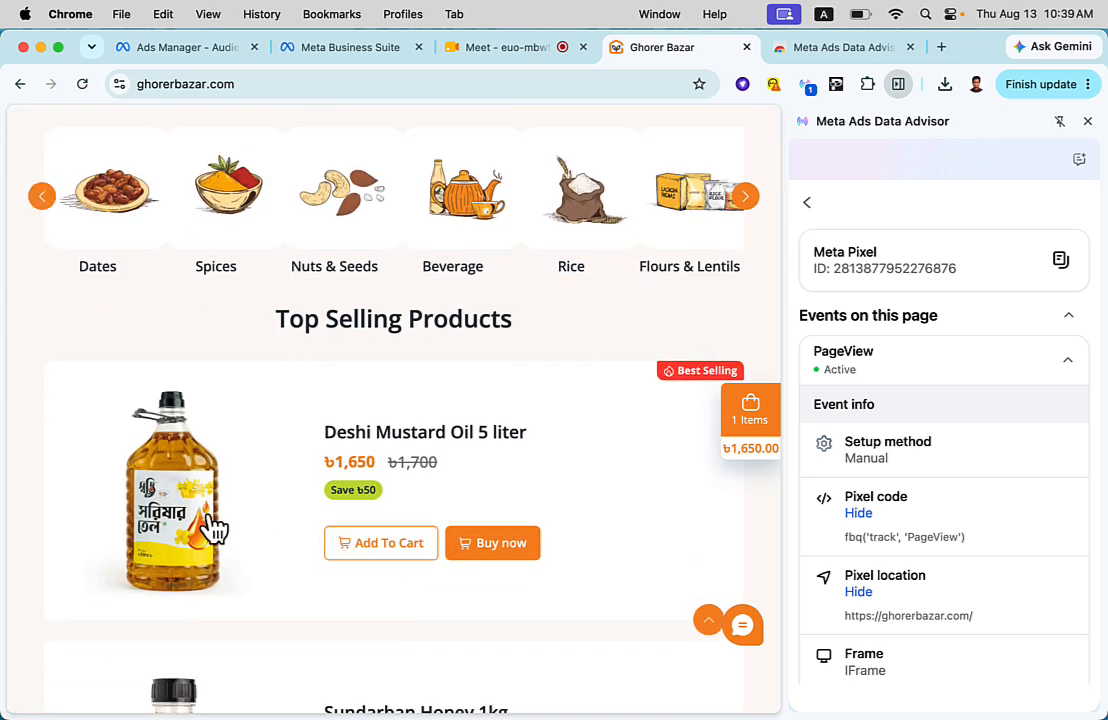
click(195, 521)
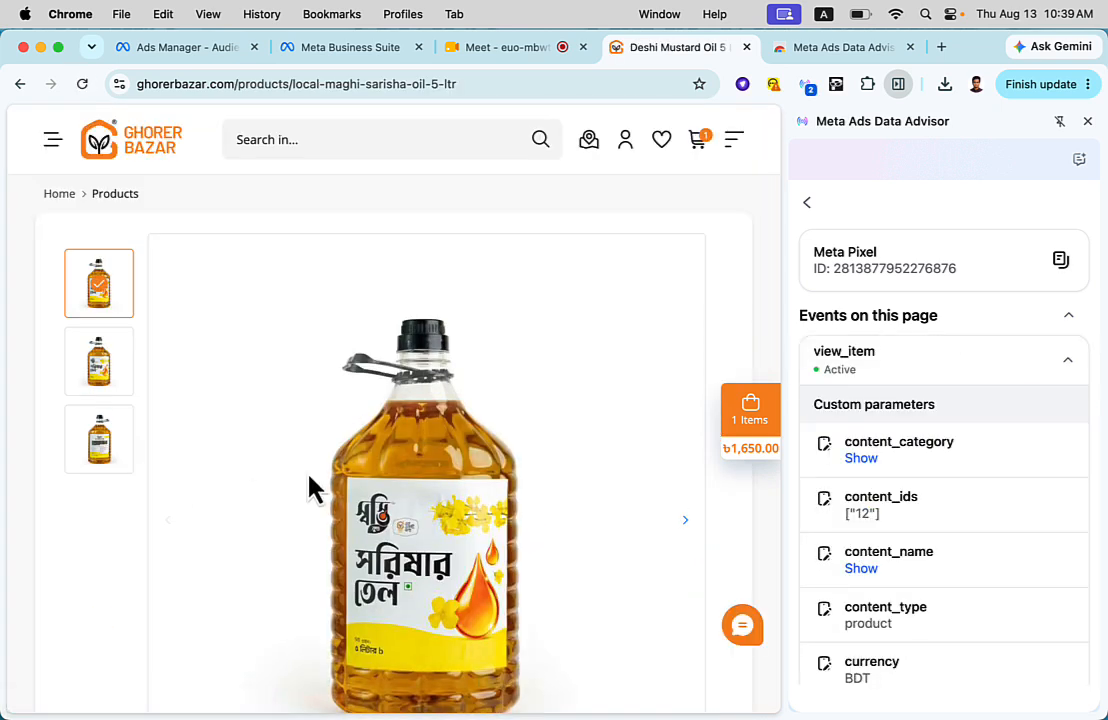
click(1074, 358)
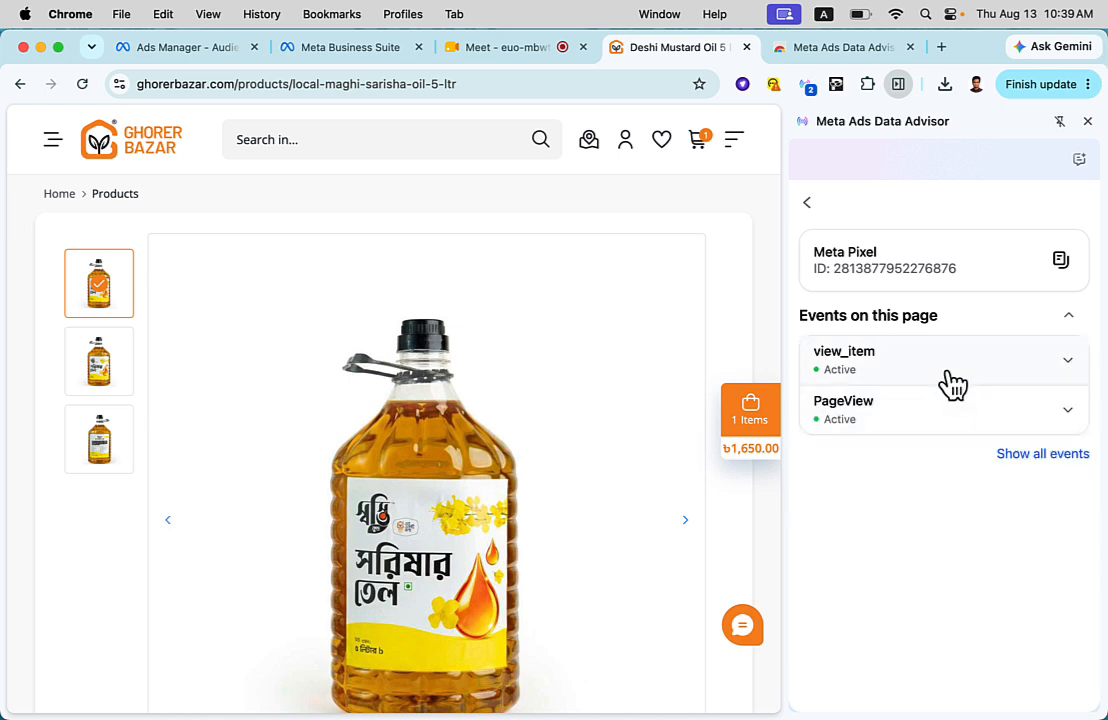
click(873, 378)
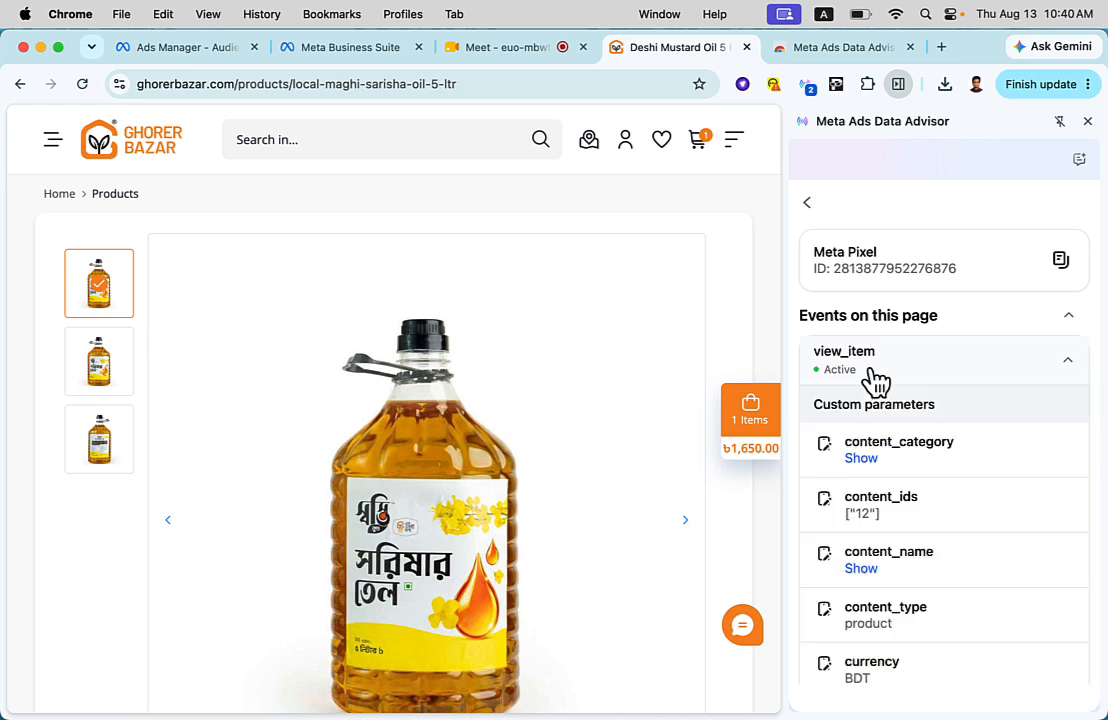
- Reveal the view_item event's content_category and content_name, highlight the categories, and review its remaining custom parameters
click(858, 462)
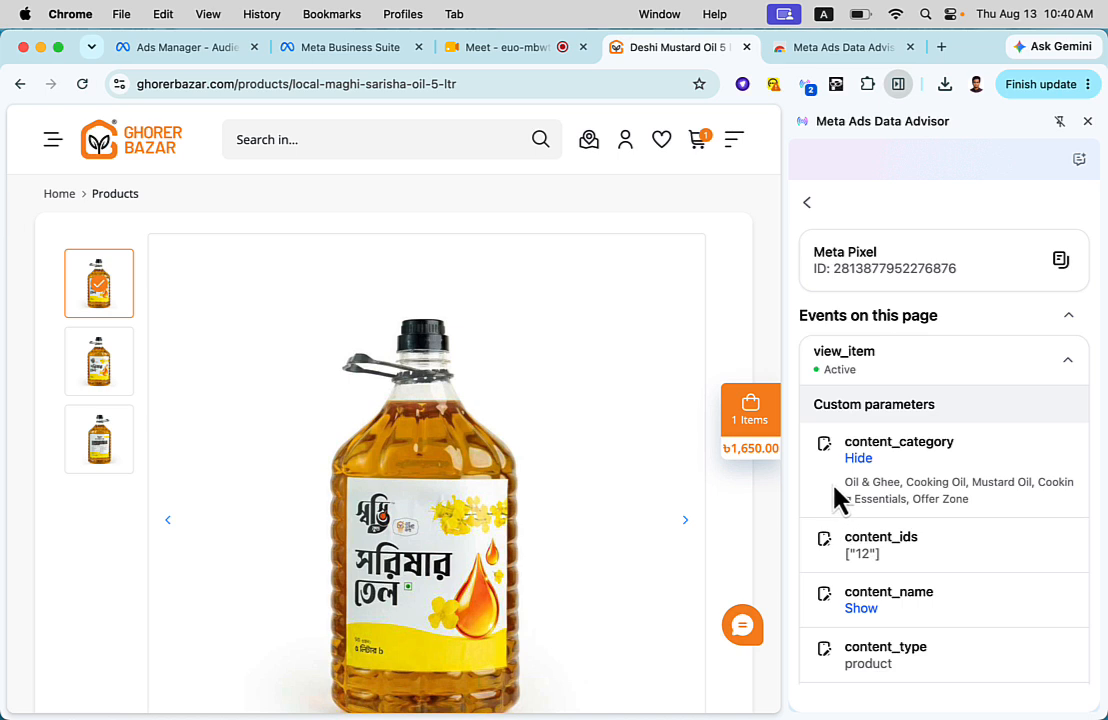
drag(842, 490, 956, 530)
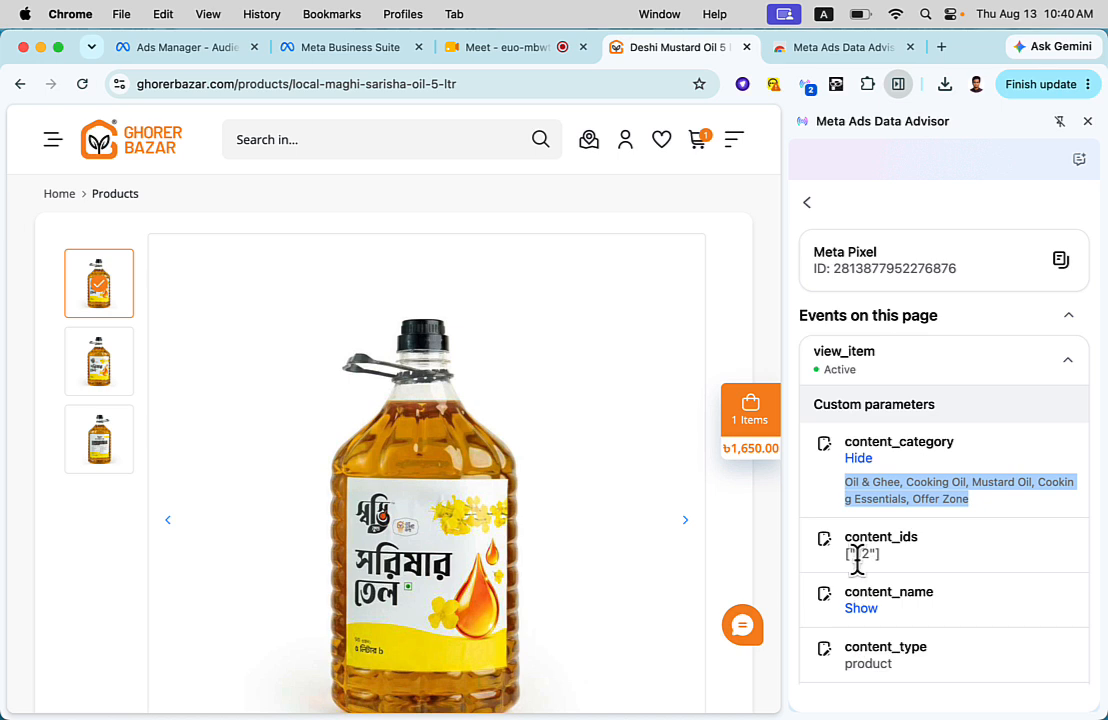
click(862, 610)
scroll(861, 618, down, 2)
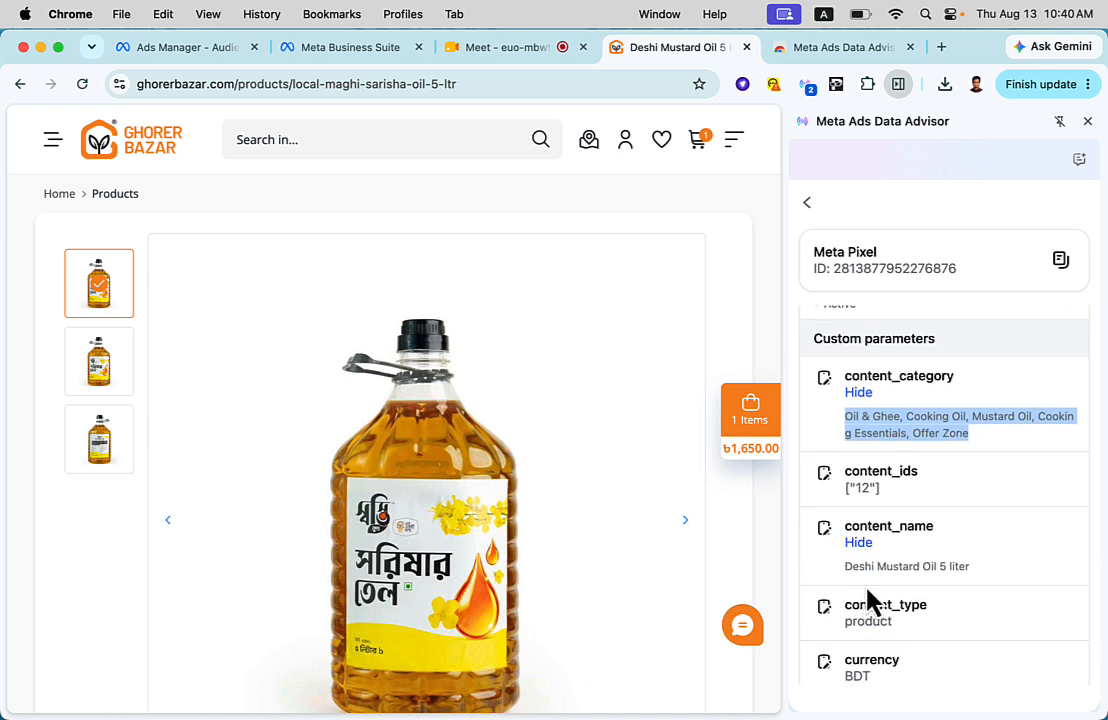
scroll(554, 522, down, 5)
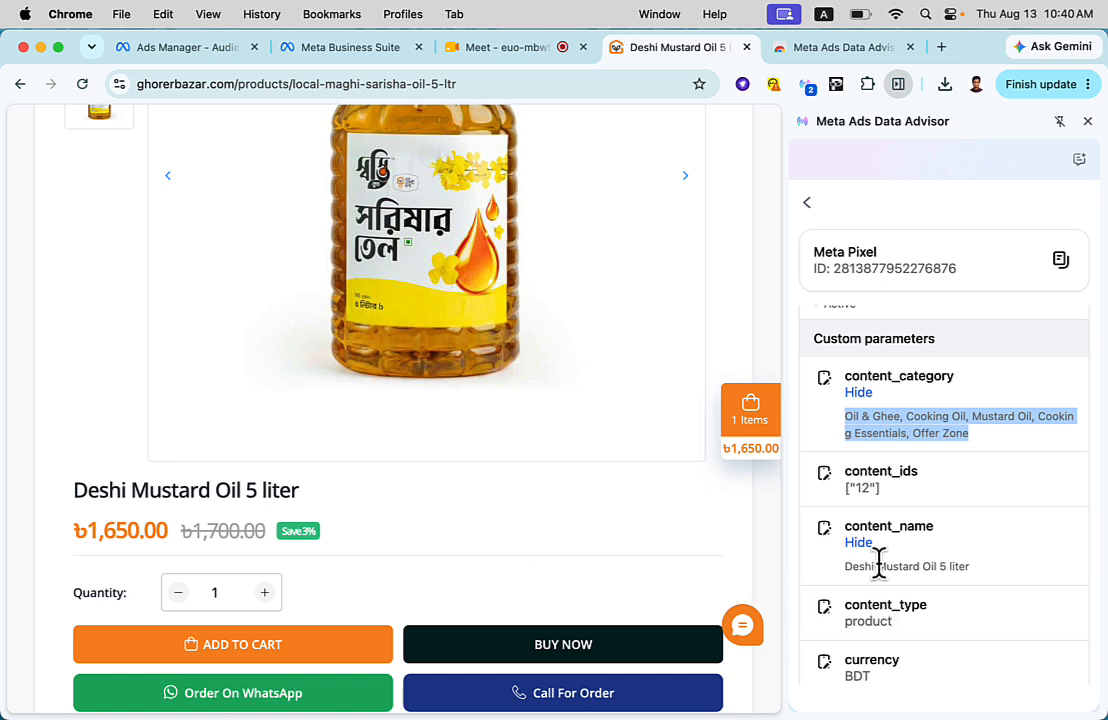
scroll(879, 565, down, 2)
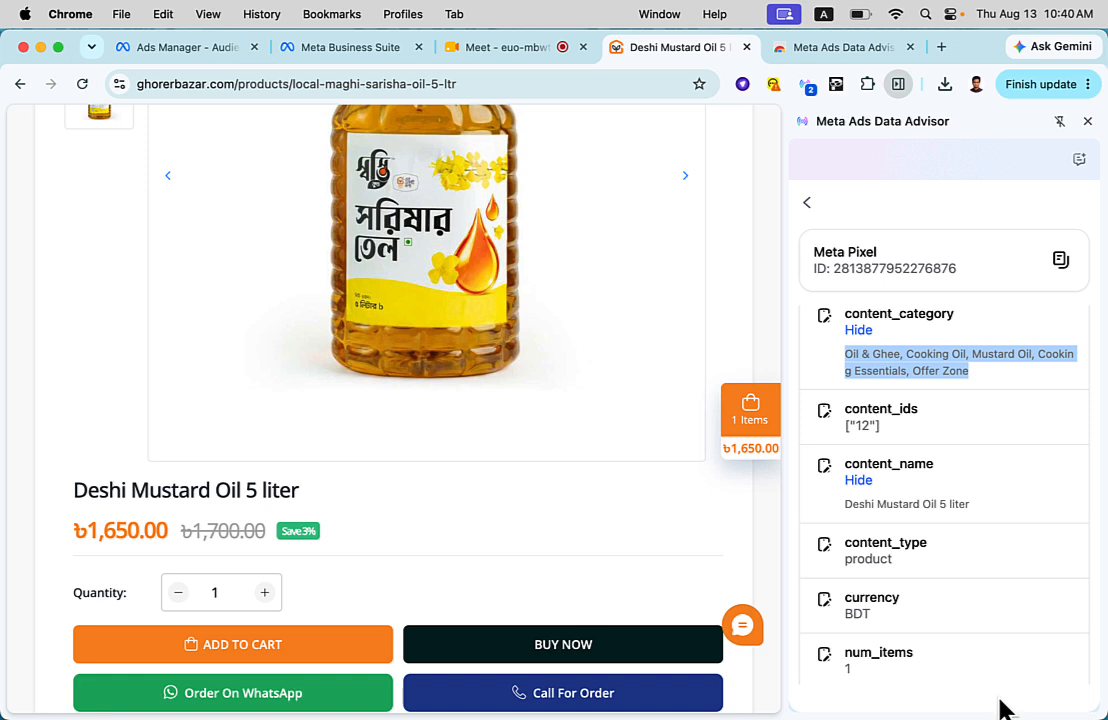
scroll(900, 532, down, 4)
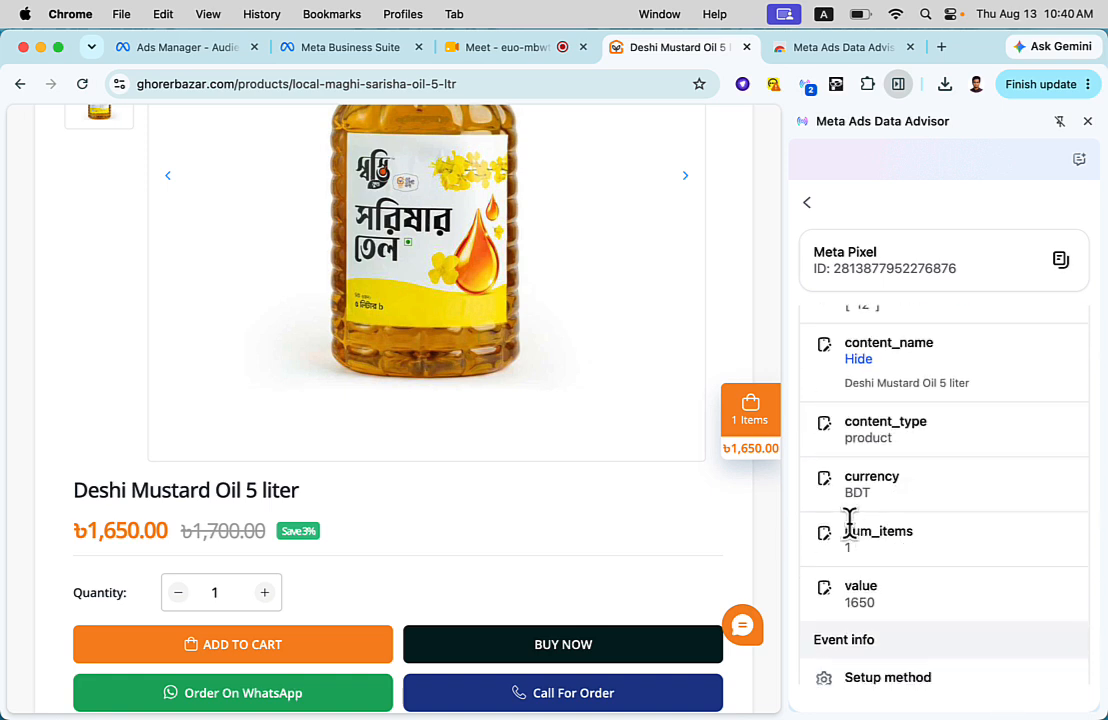
scroll(850, 528, down, 1)
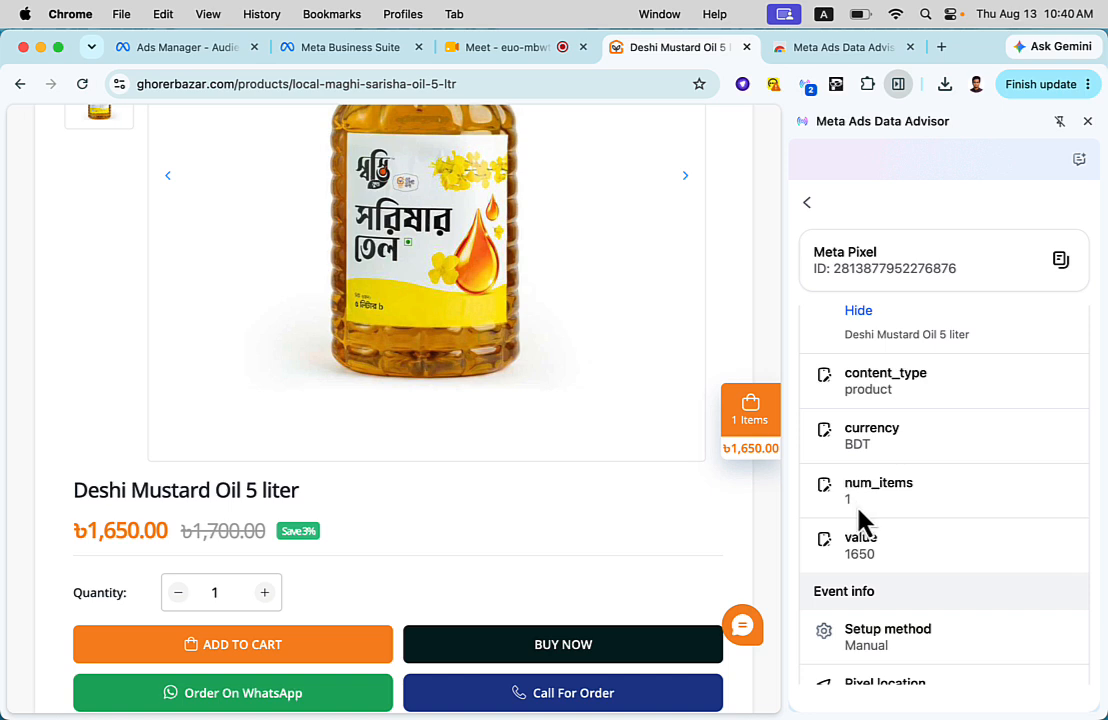
scroll(862, 522, down, 1)
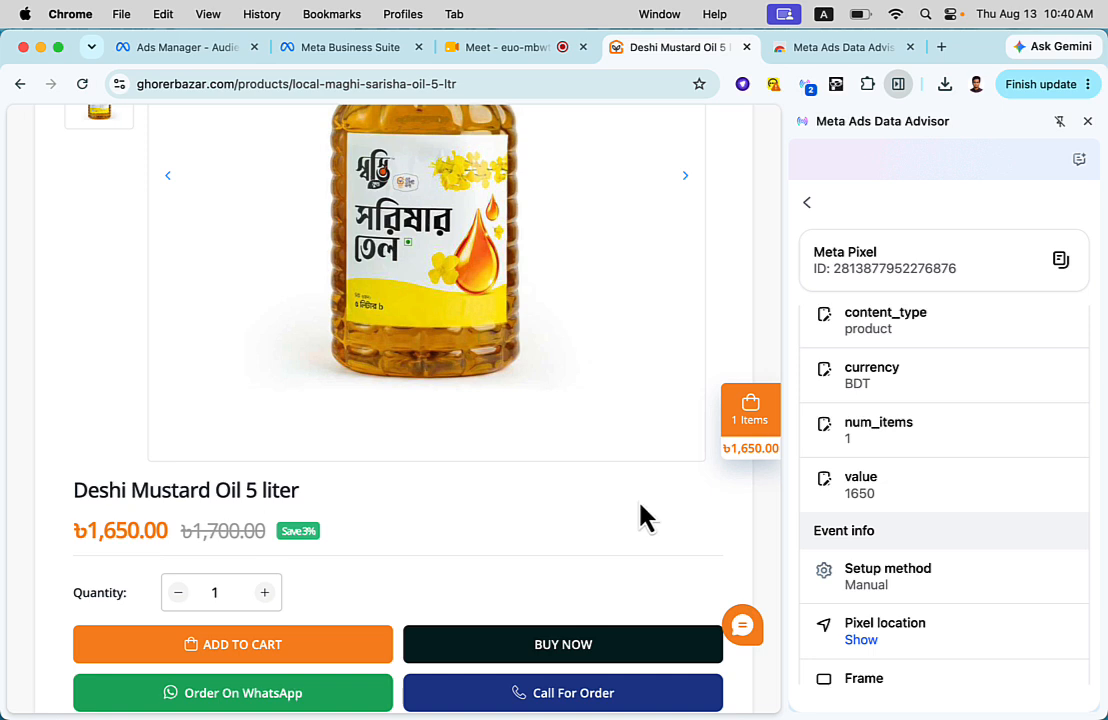
- Add one Deshi Mustard Oil 5 liter to the cart from its product page
scroll(750, 530, up, 5)
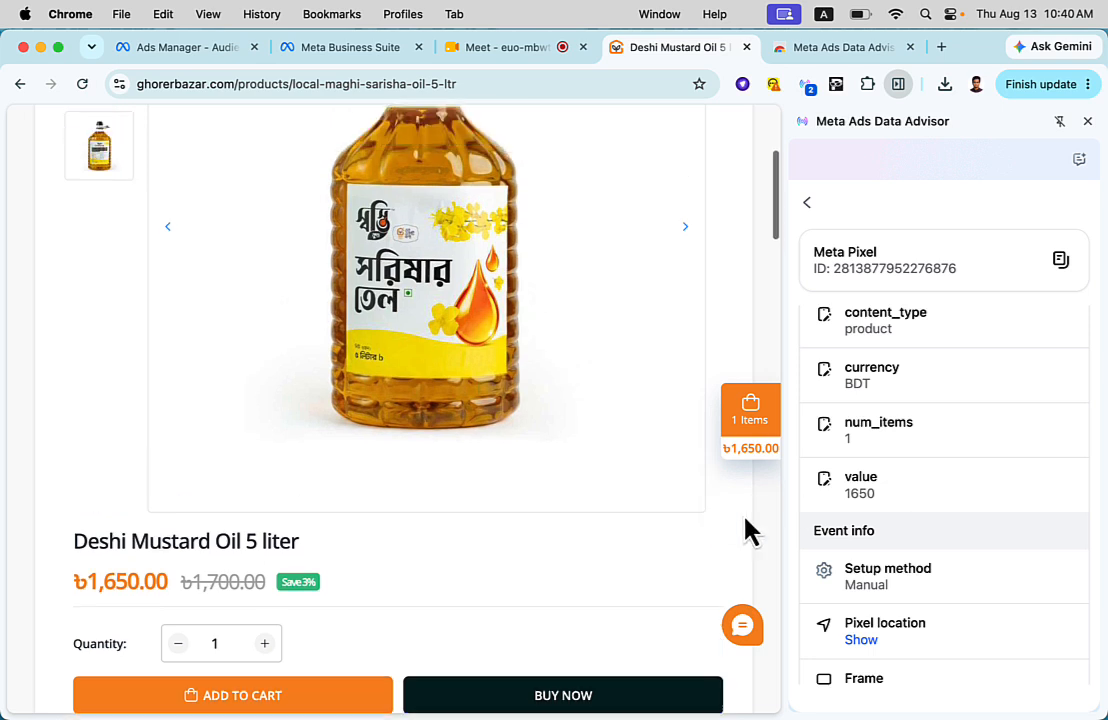
scroll(594, 322, down, 5)
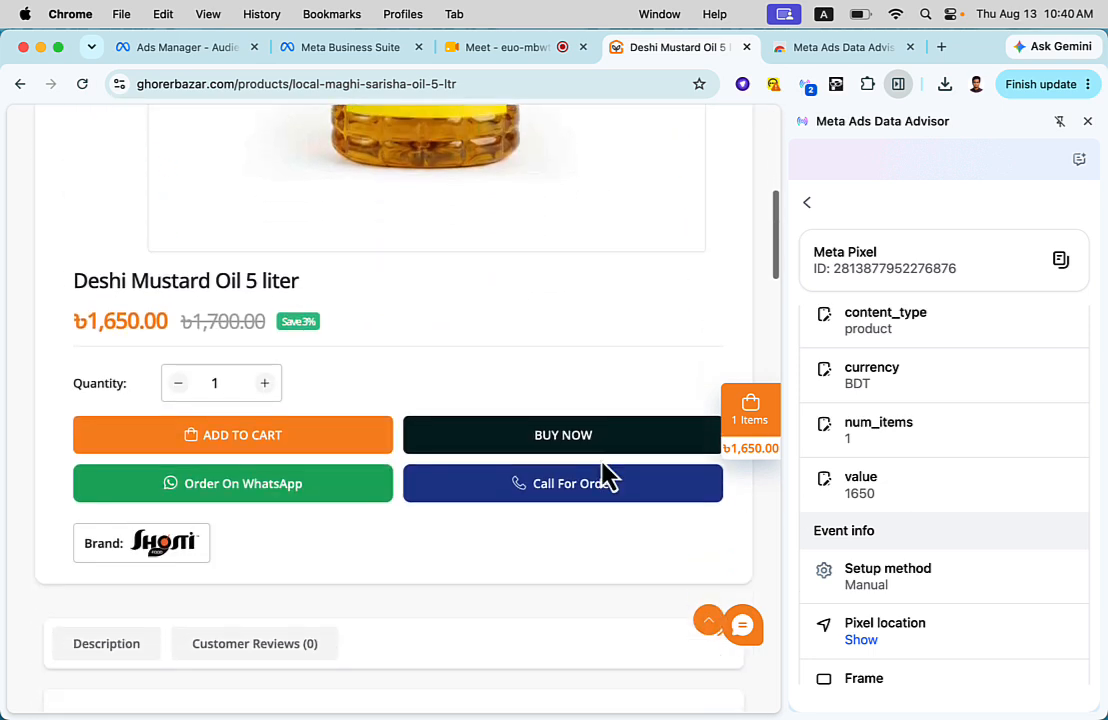
click(316, 447)
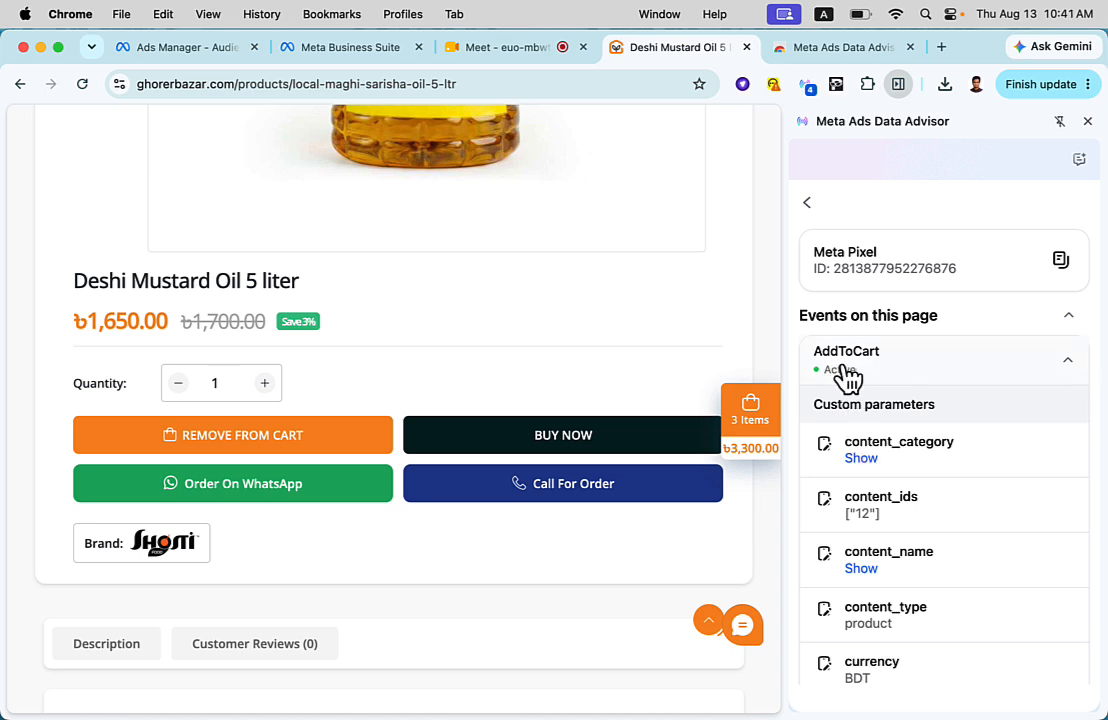
- Reveal the AddToCart event's content_category and content_name, highlight the categories, and review its other custom parameters
click(860, 458)
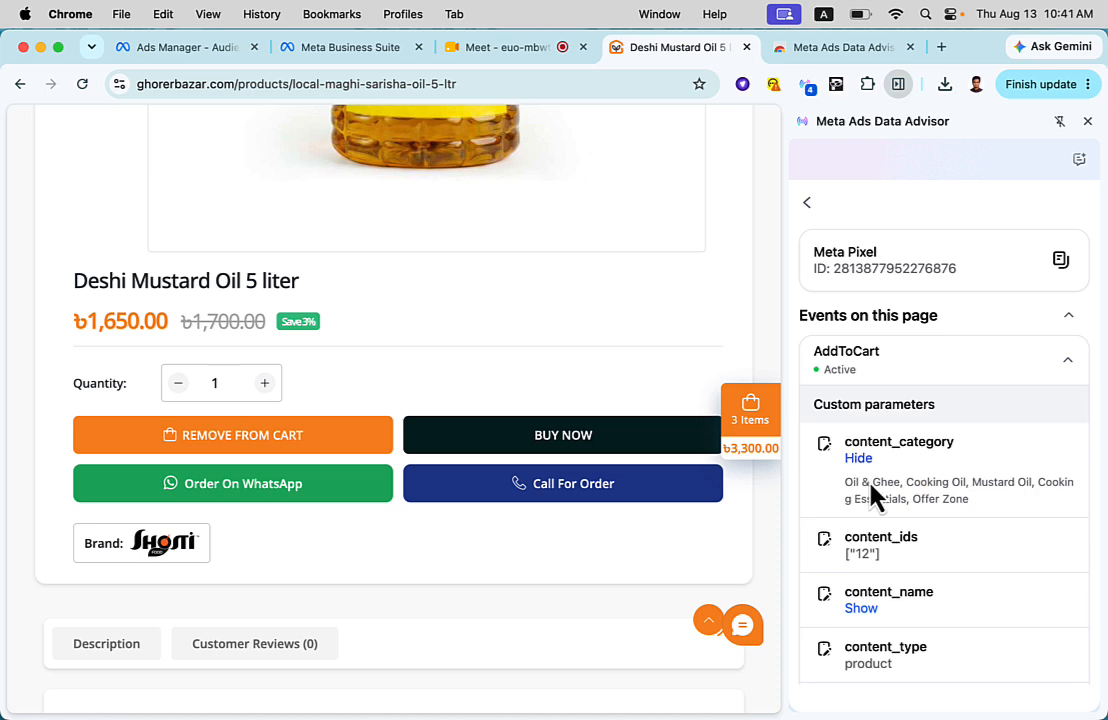
drag(843, 484, 969, 544)
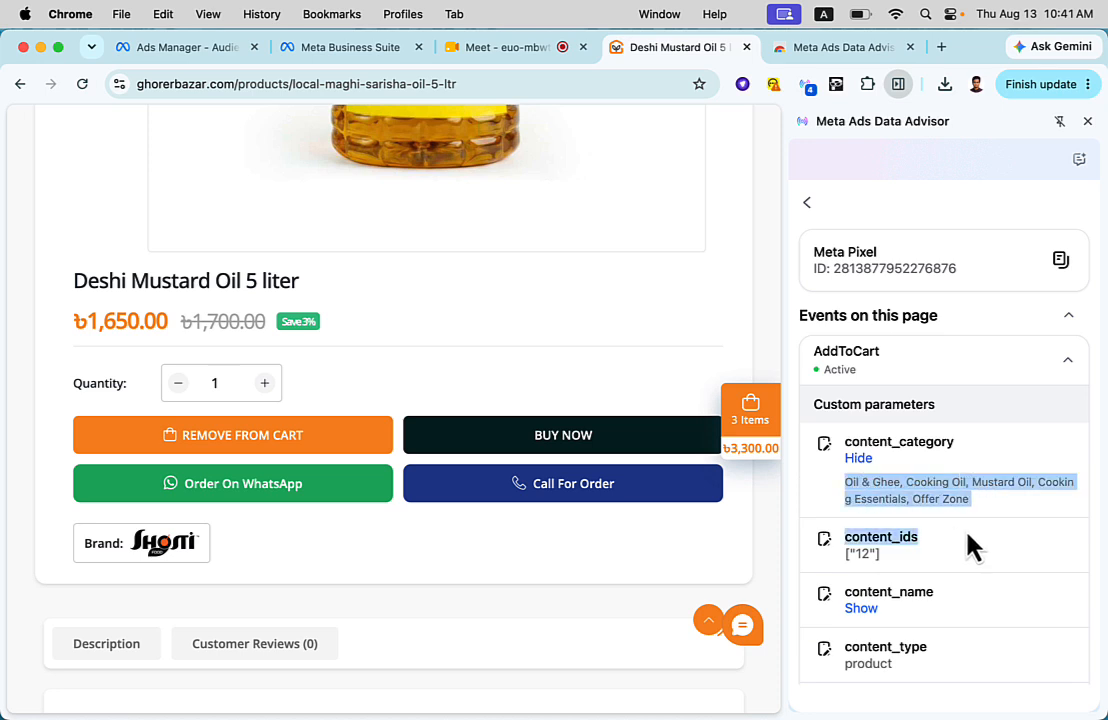
scroll(858, 540, down, 2)
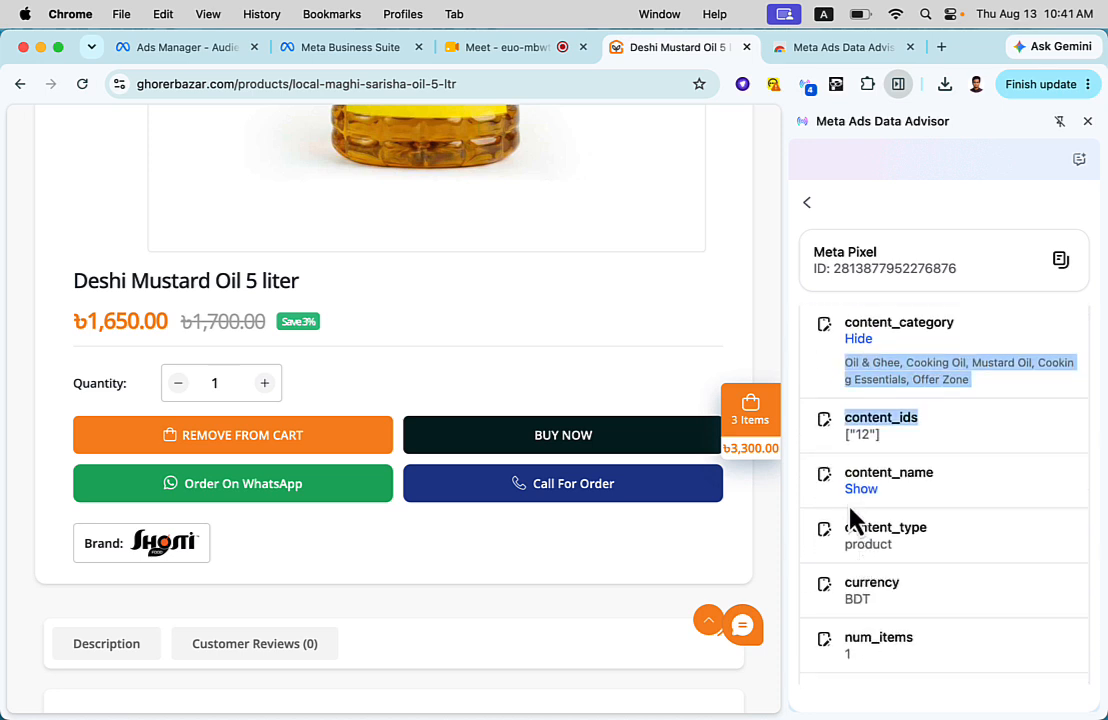
click(859, 490)
scroll(872, 540, down, 5)
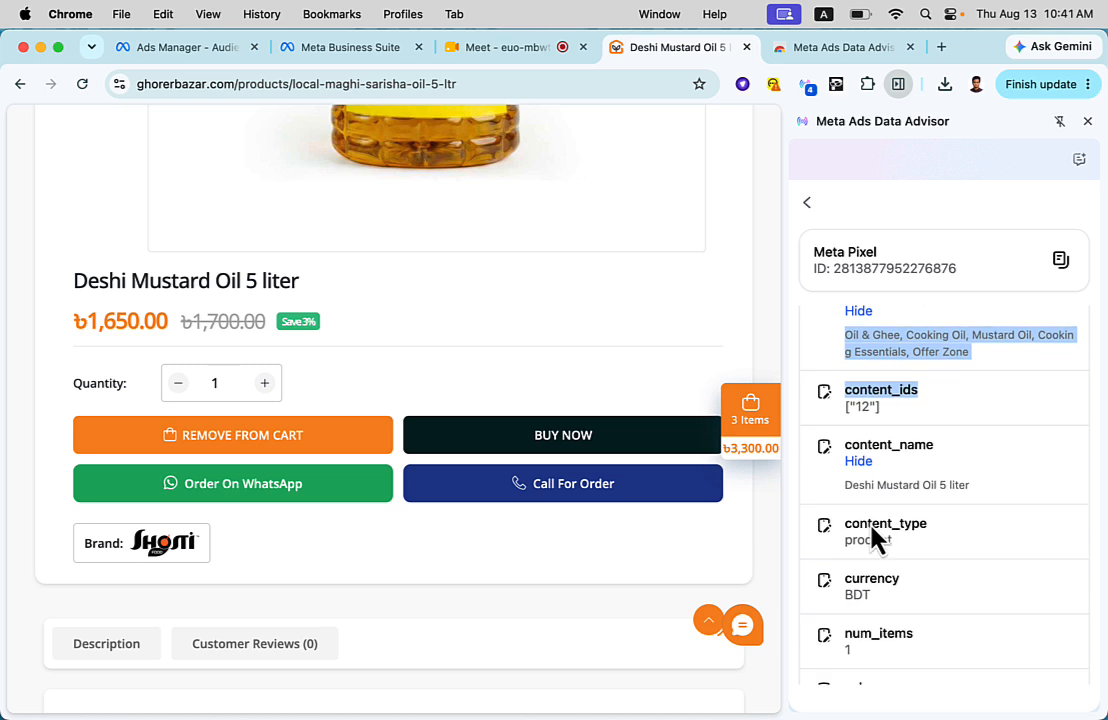
scroll(866, 400, up, 8)
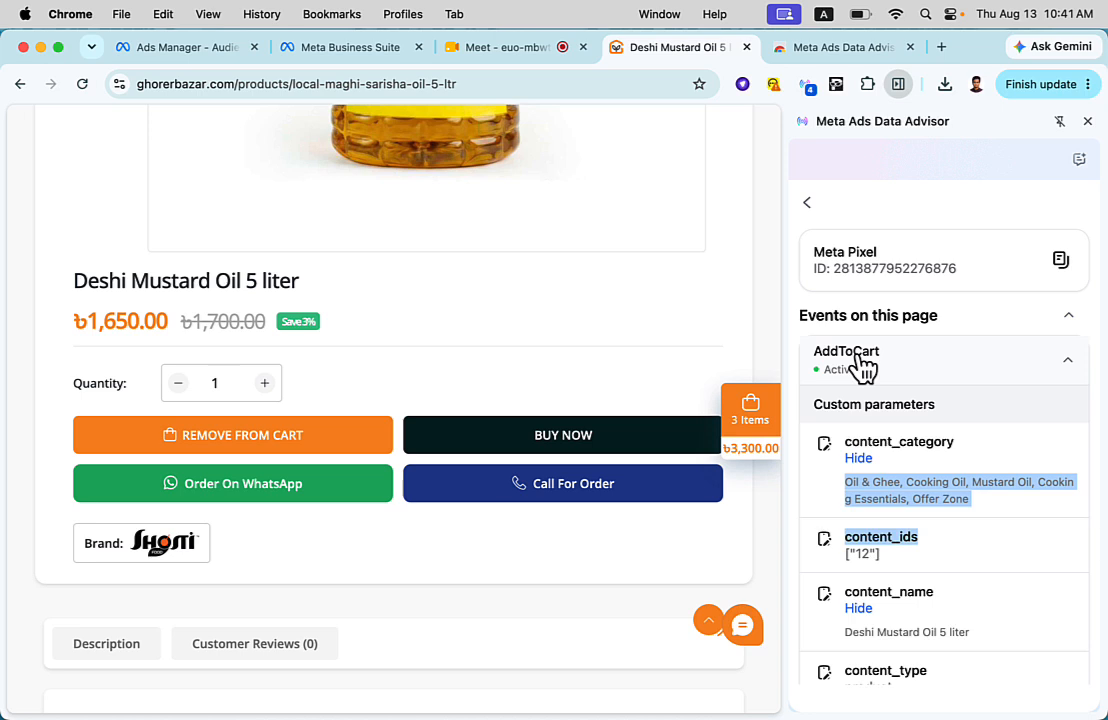
- Close Meta Ads Data Advisor and look over the full-width Deshi Mustard Oil product page
click(1088, 121)
scroll(755, 320, up, 10)
scroll(755, 335, down, 3)
scroll(752, 325, up, 3)
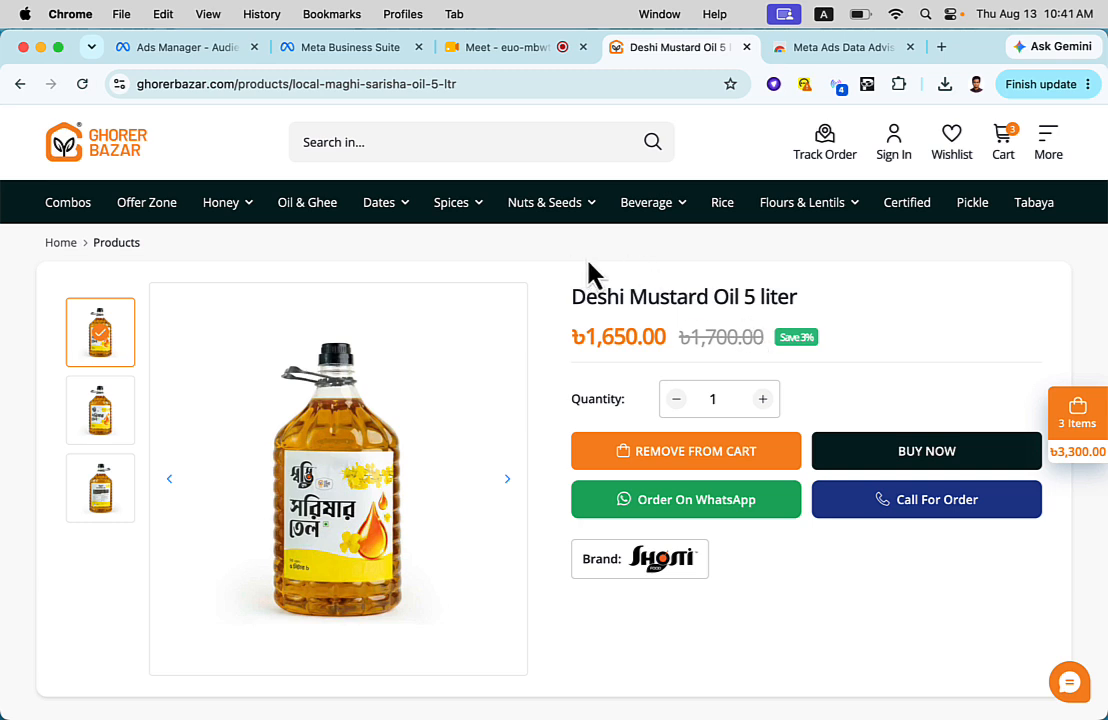
- Try to open eawfectelite.com in the Chrome Web Store browser tab
click(787, 47)
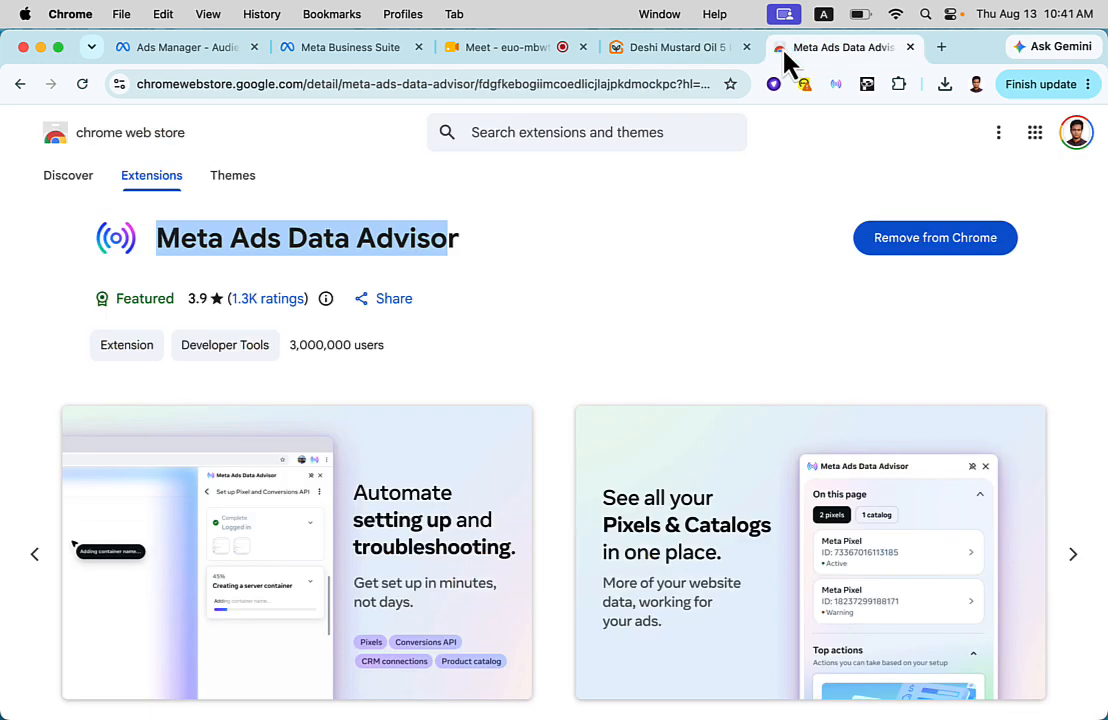
click(652, 89)
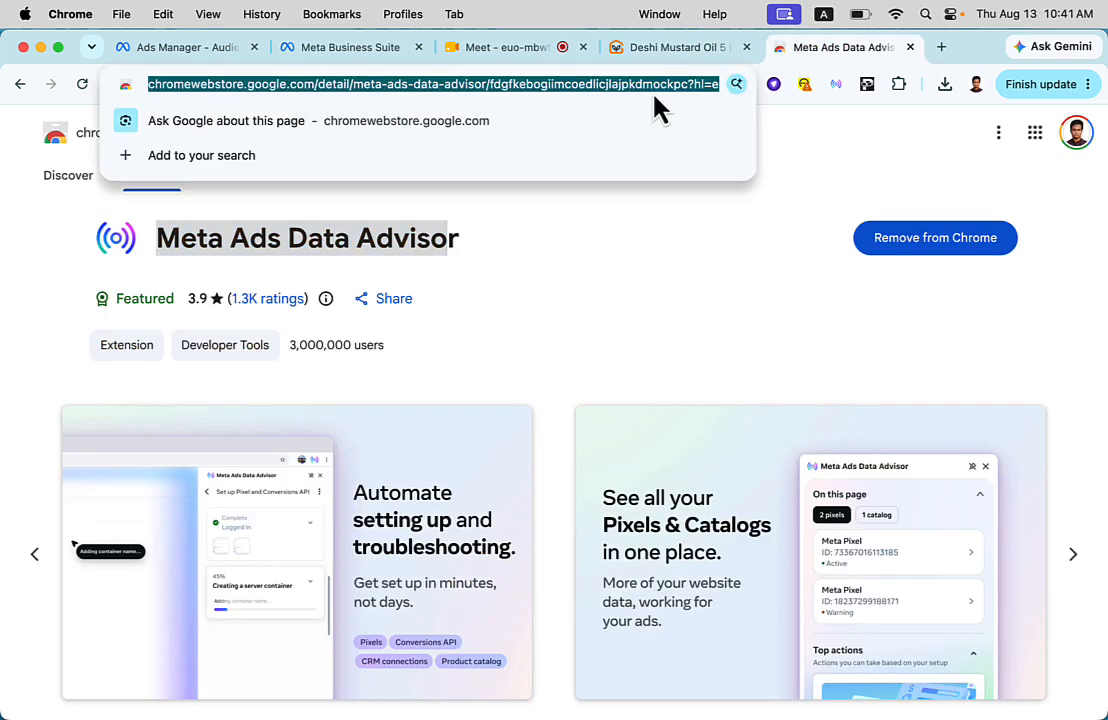
text(eawq)
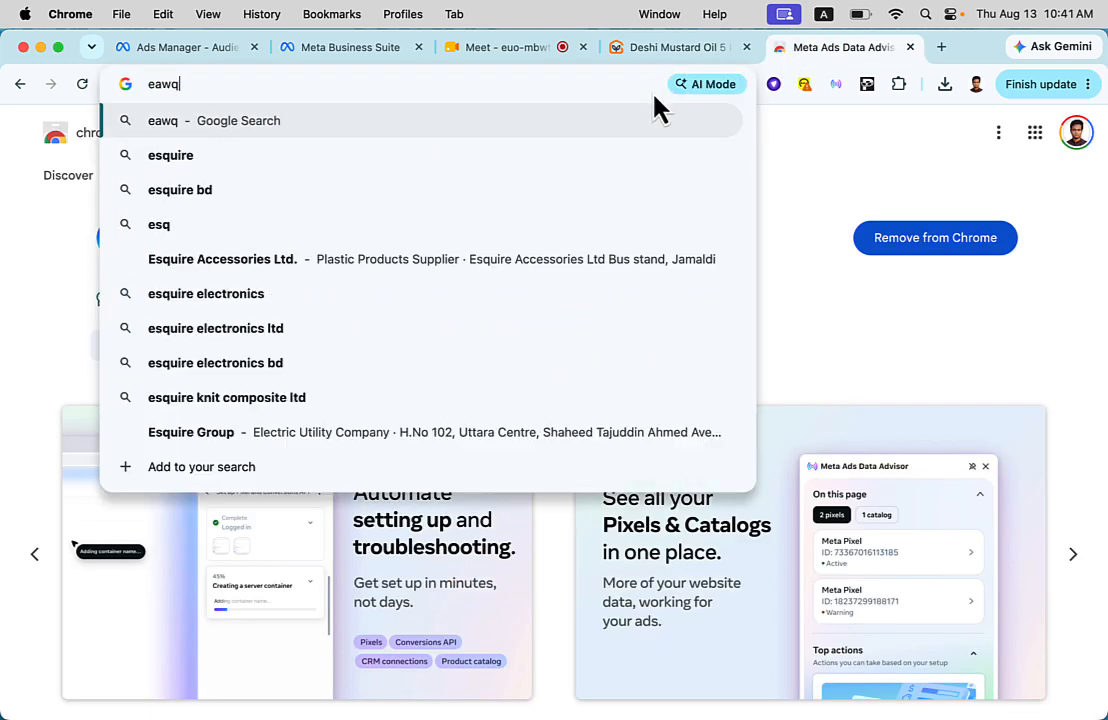
key(BackSpace)
text(f)
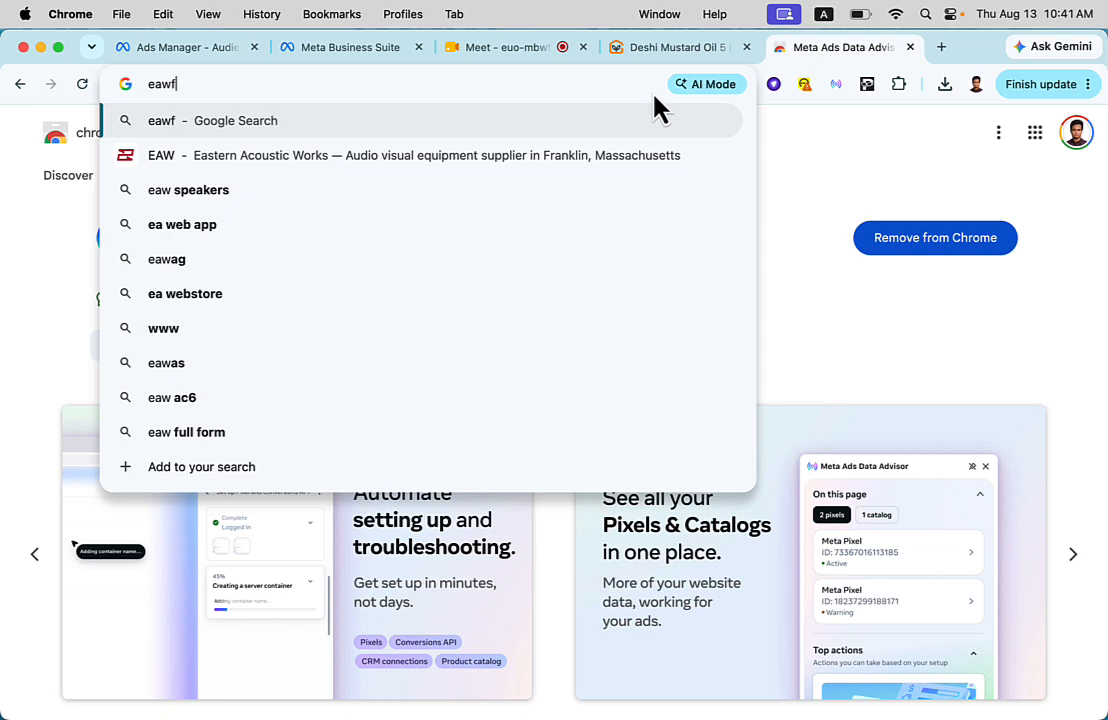
text(ecteli)
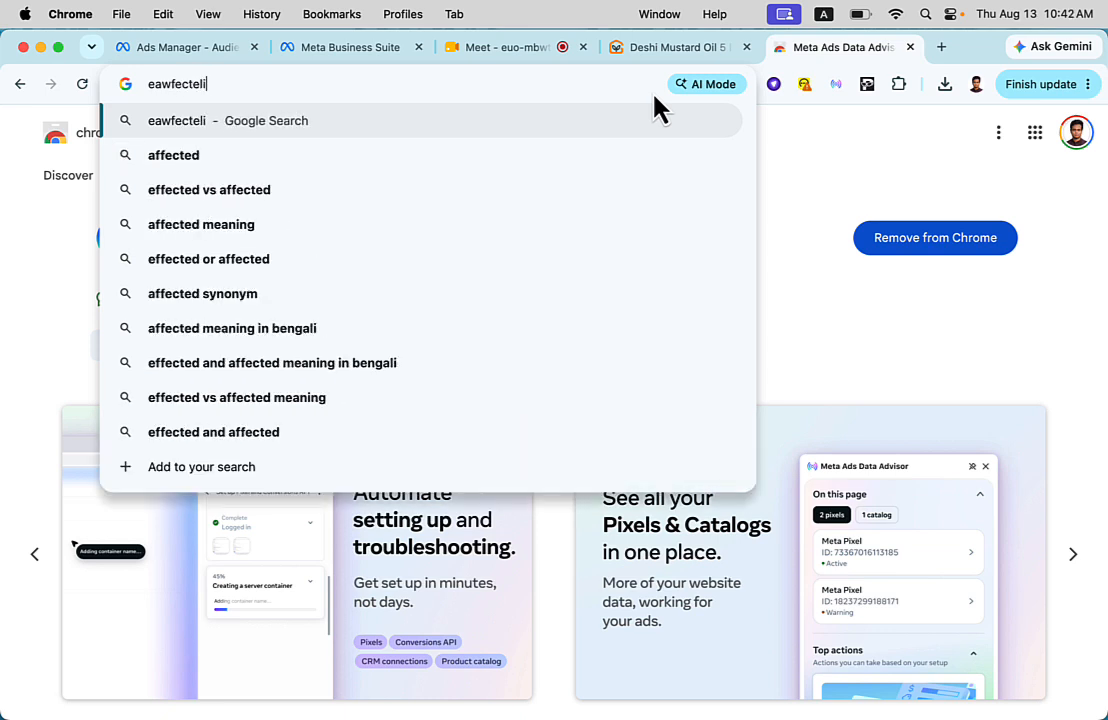
text(te)
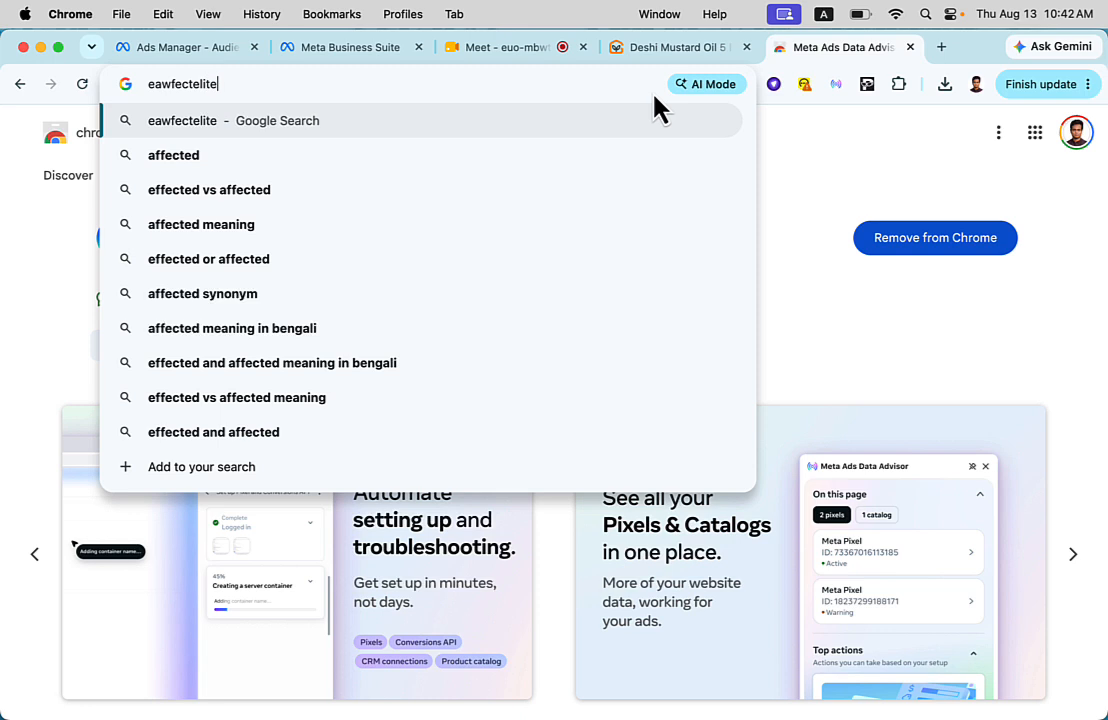
text(.com)
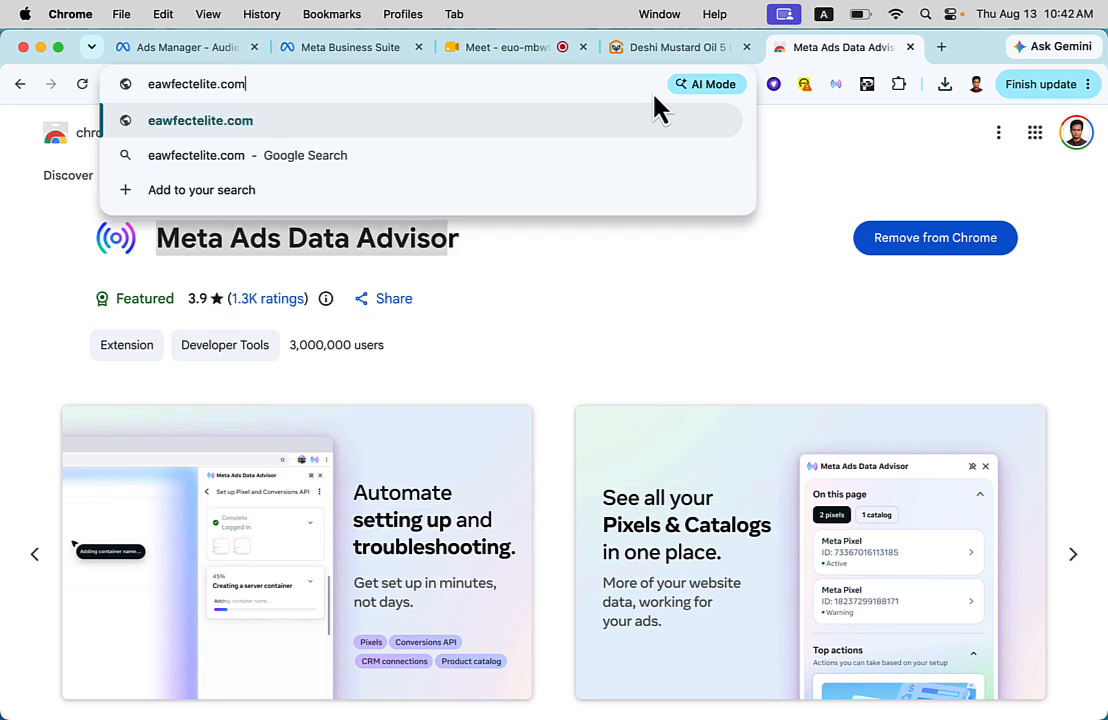
key(Return)
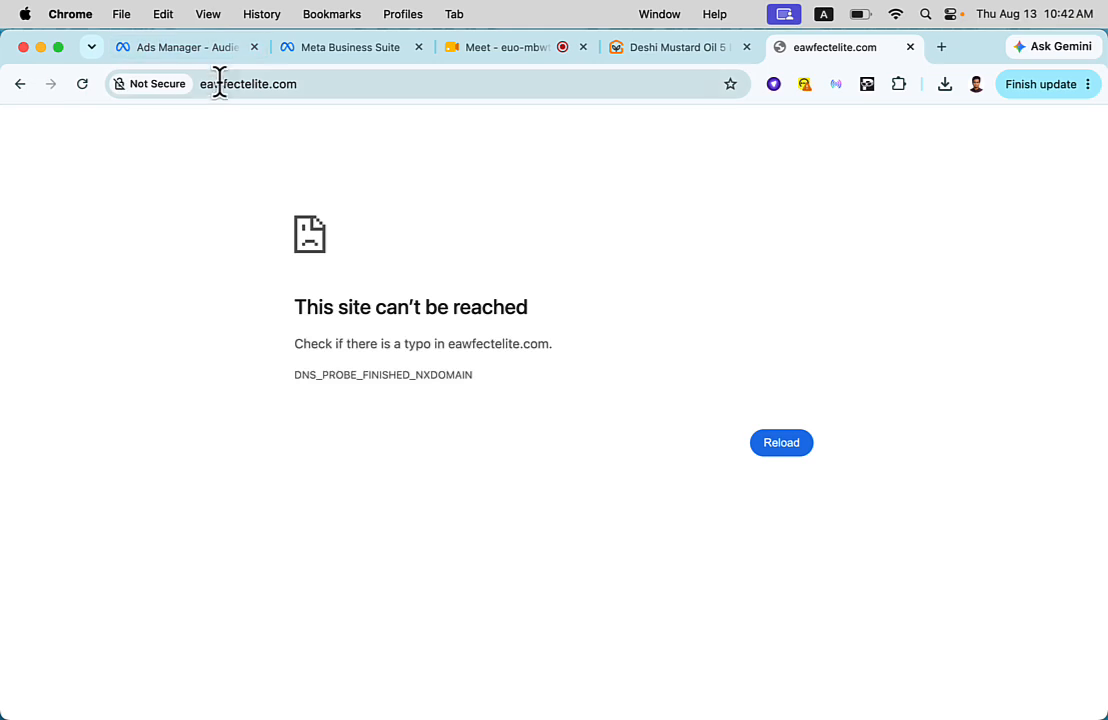
- Correct the web address to pawfectelite.com and load the site
click(213, 86)
click(180, 82)
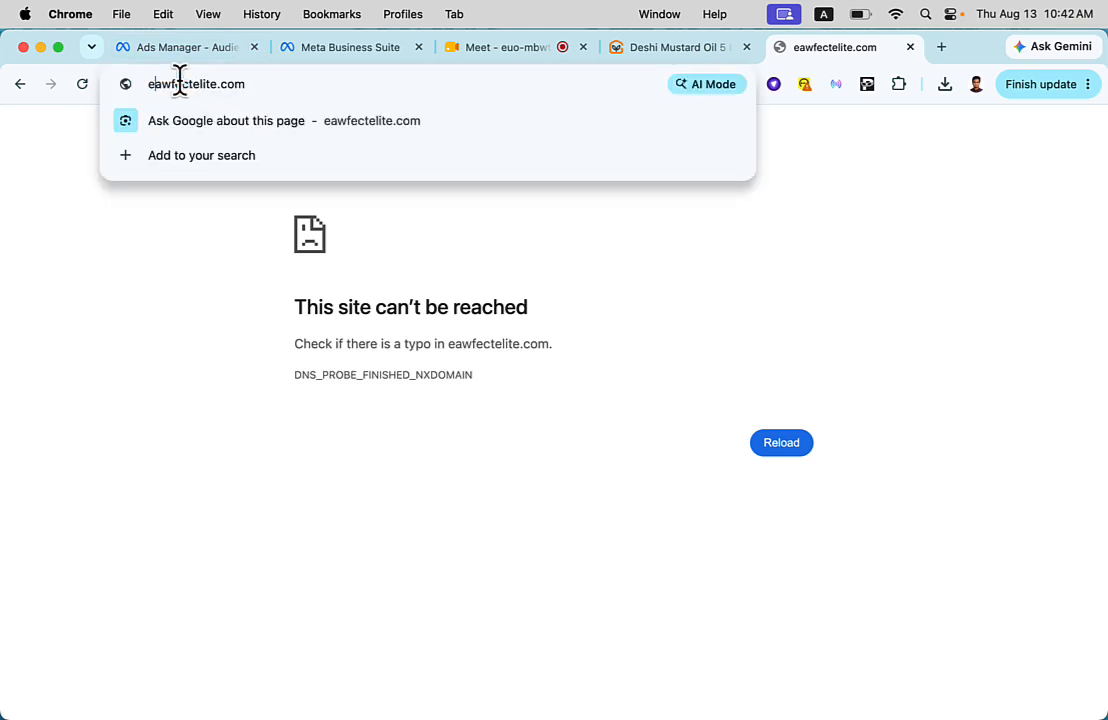
key(BackSpace)
text(p)
key(Return)
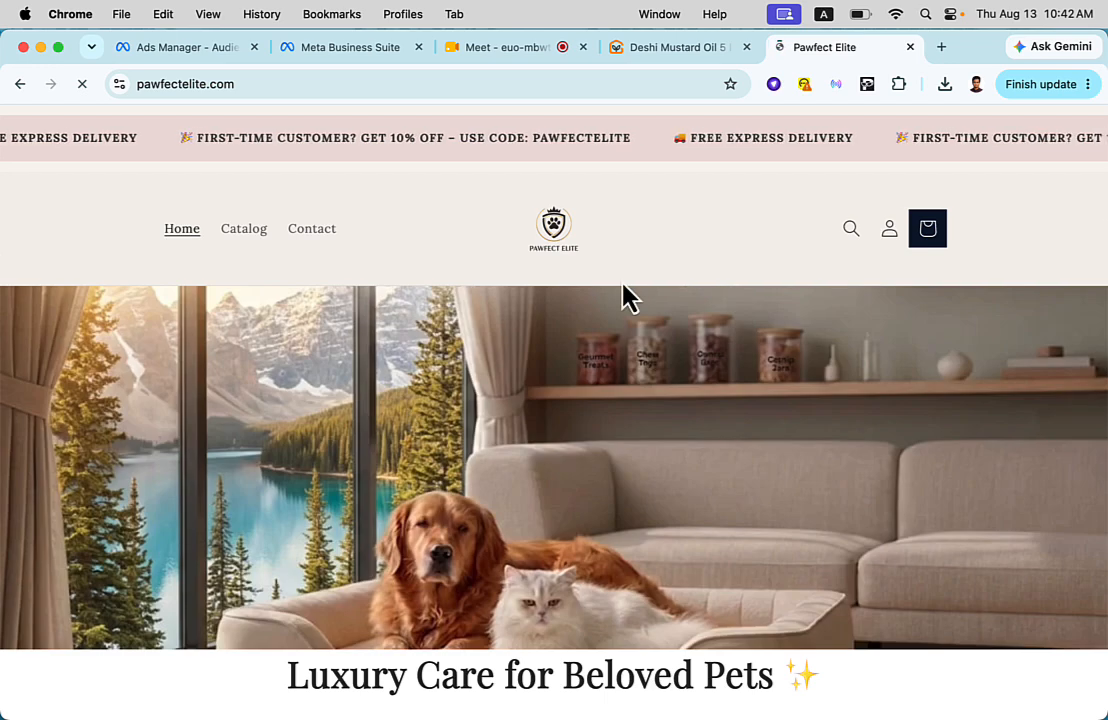
- Show Meta Ads Data Advisor for the Pawfect Elite home page, then close and reopen its panel
click(843, 89)
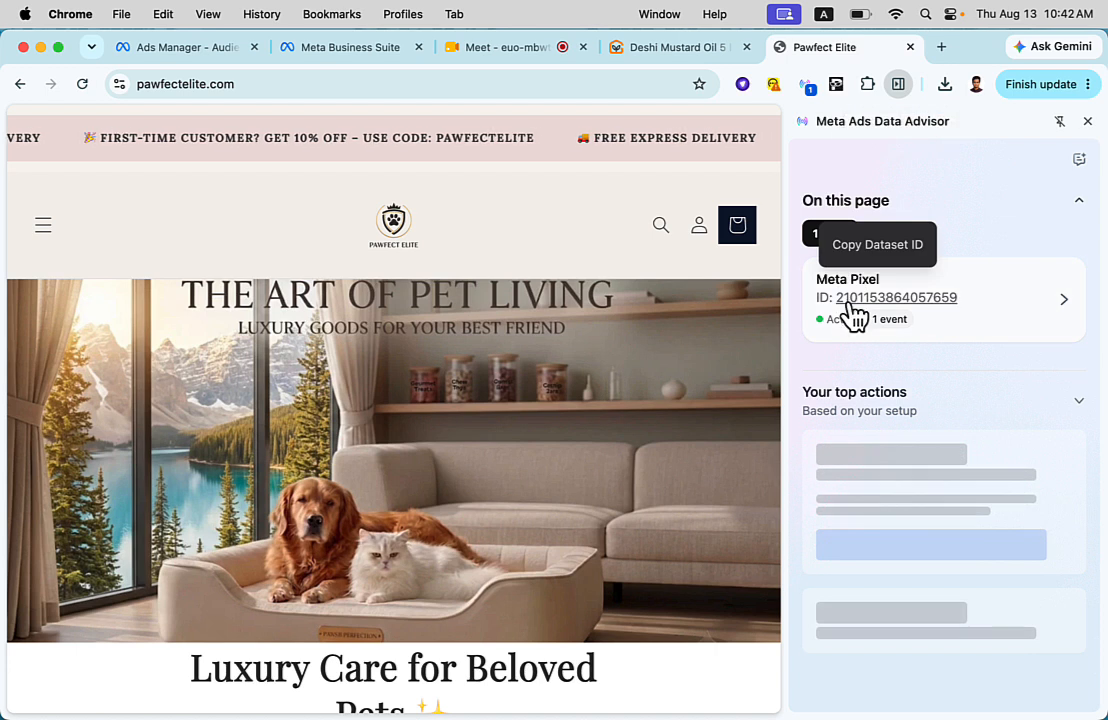
scroll(714, 350, down, 5)
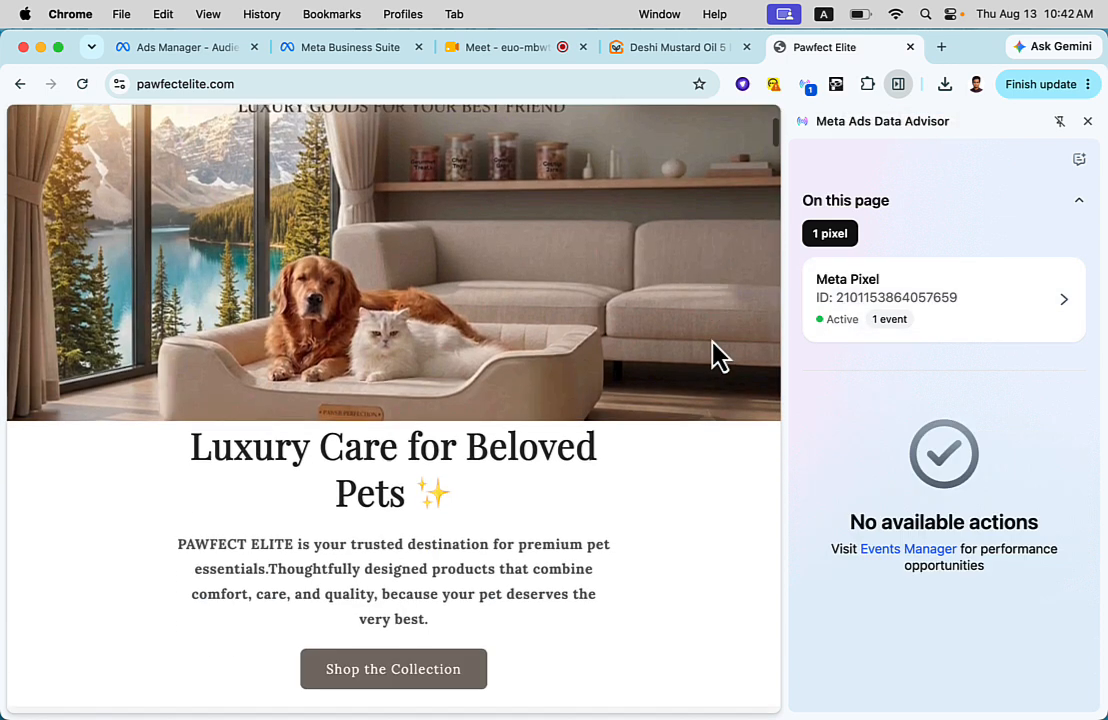
click(813, 86)
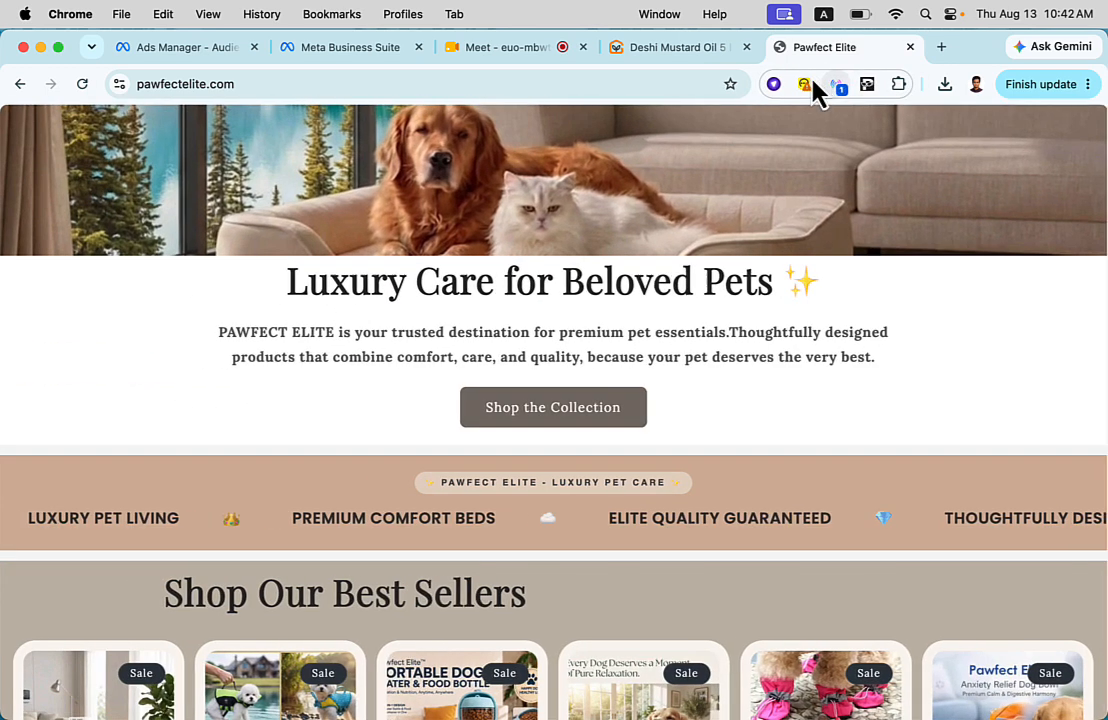
click(838, 88)
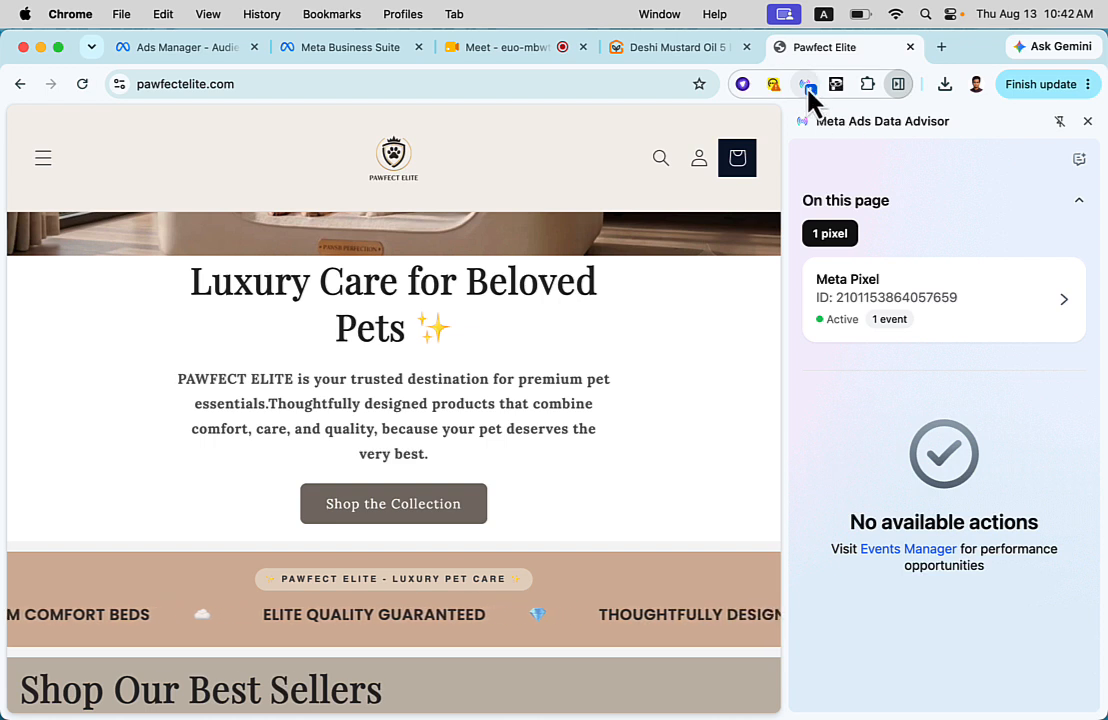
- Check Meta Ads Data Advisor's pin in the browser's extensions list and bring its panel back up
click(902, 88)
click(904, 88)
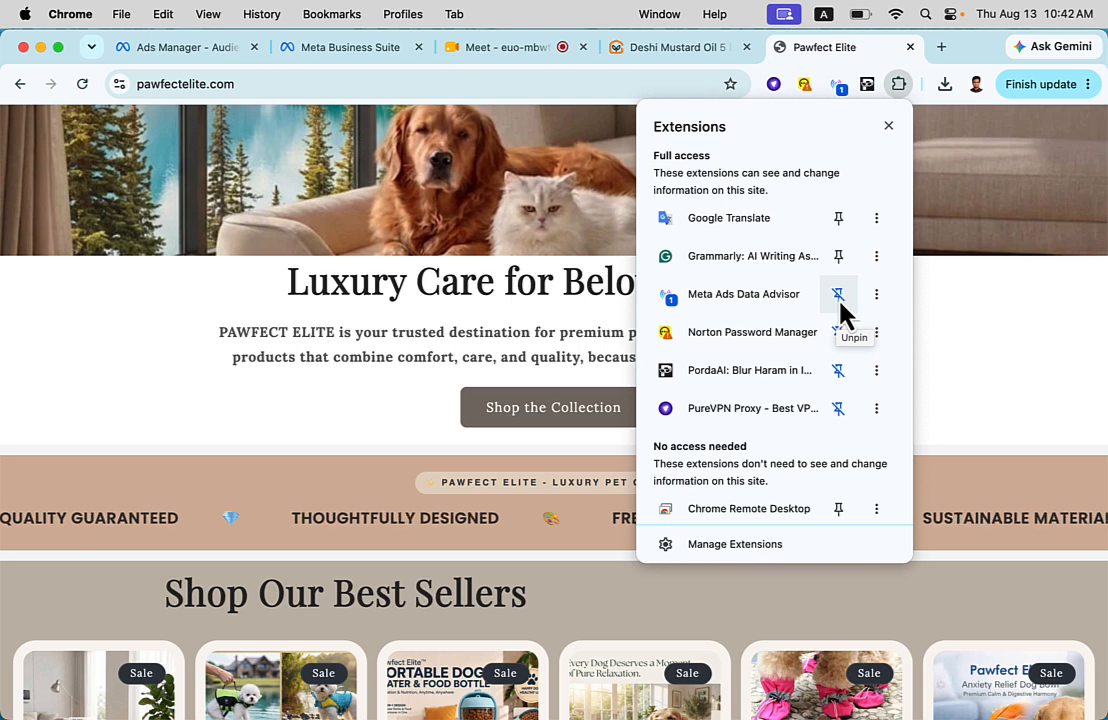
click(836, 87)
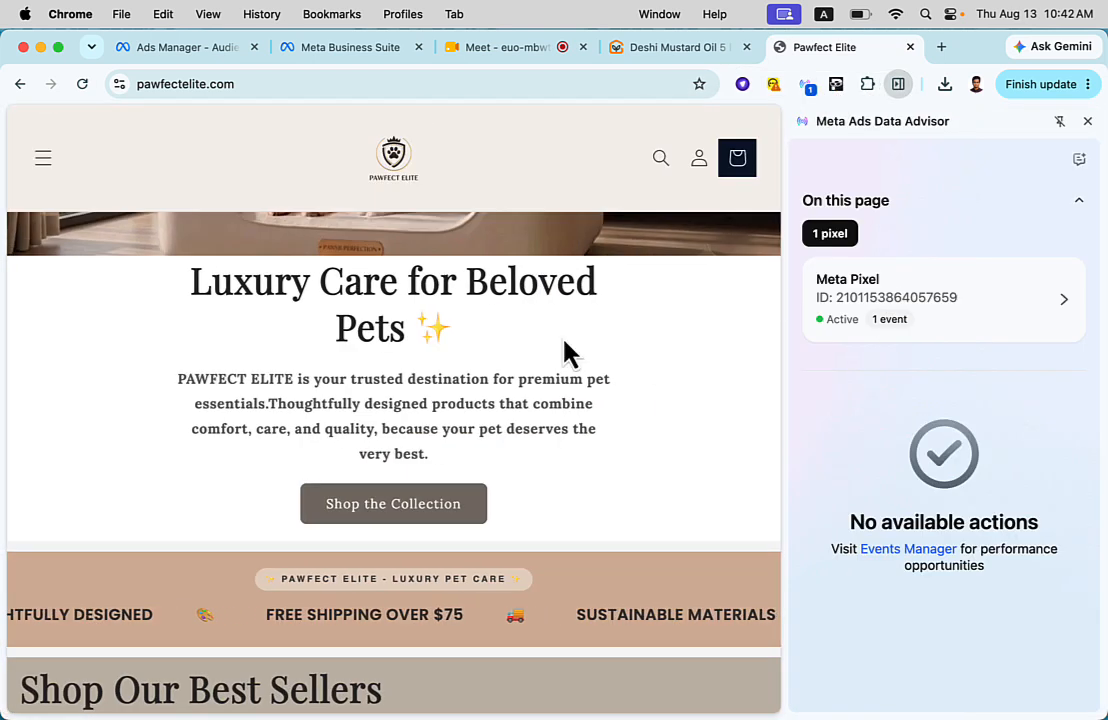
- Look over the Pawfect Elite home page, go to its full product catalog, and show the Meta Pixel's events on that page
scroll(534, 371, down, 10)
scroll(538, 371, down, 8)
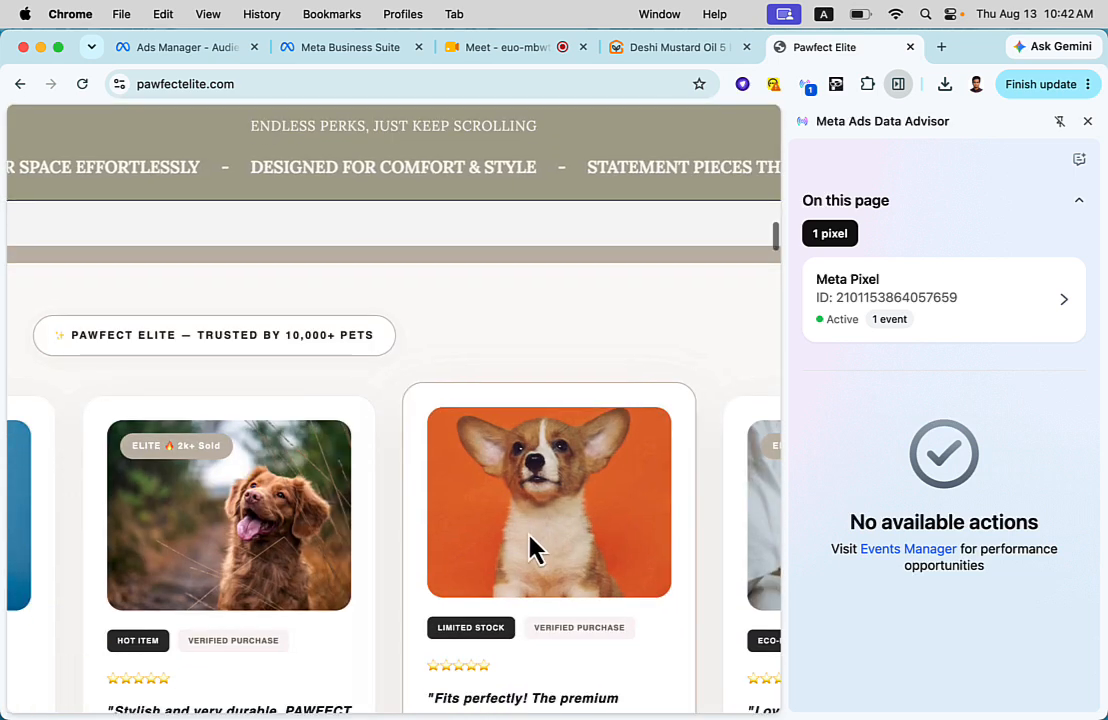
scroll(539, 527, down, 2)
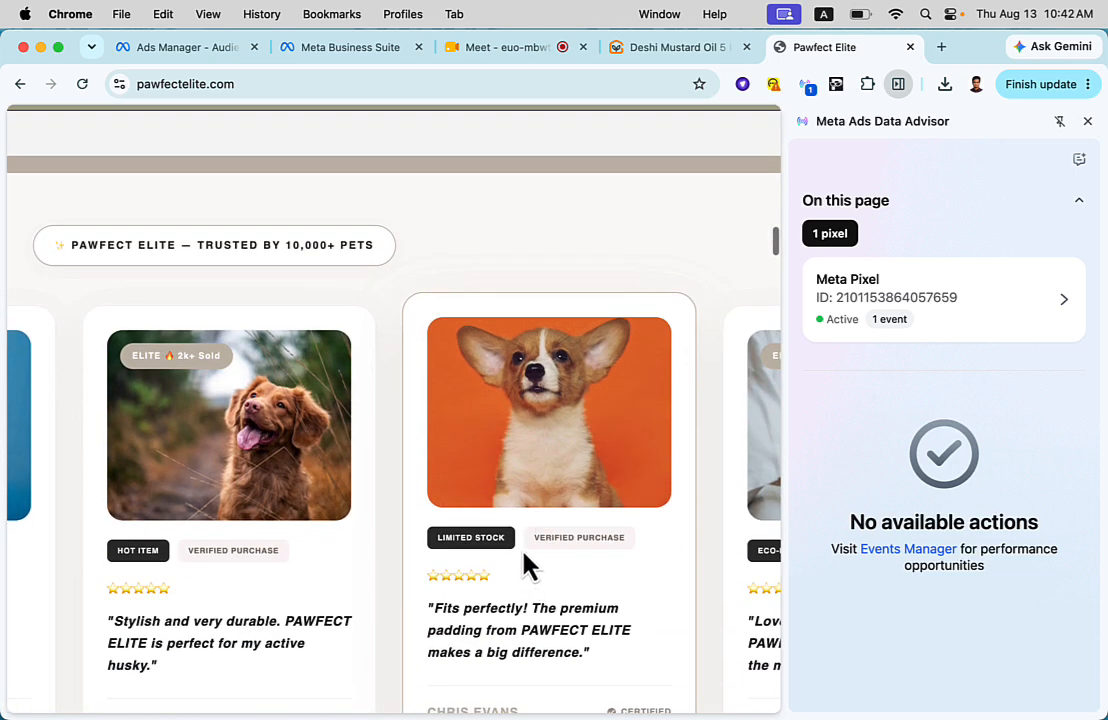
scroll(528, 566, up, 12)
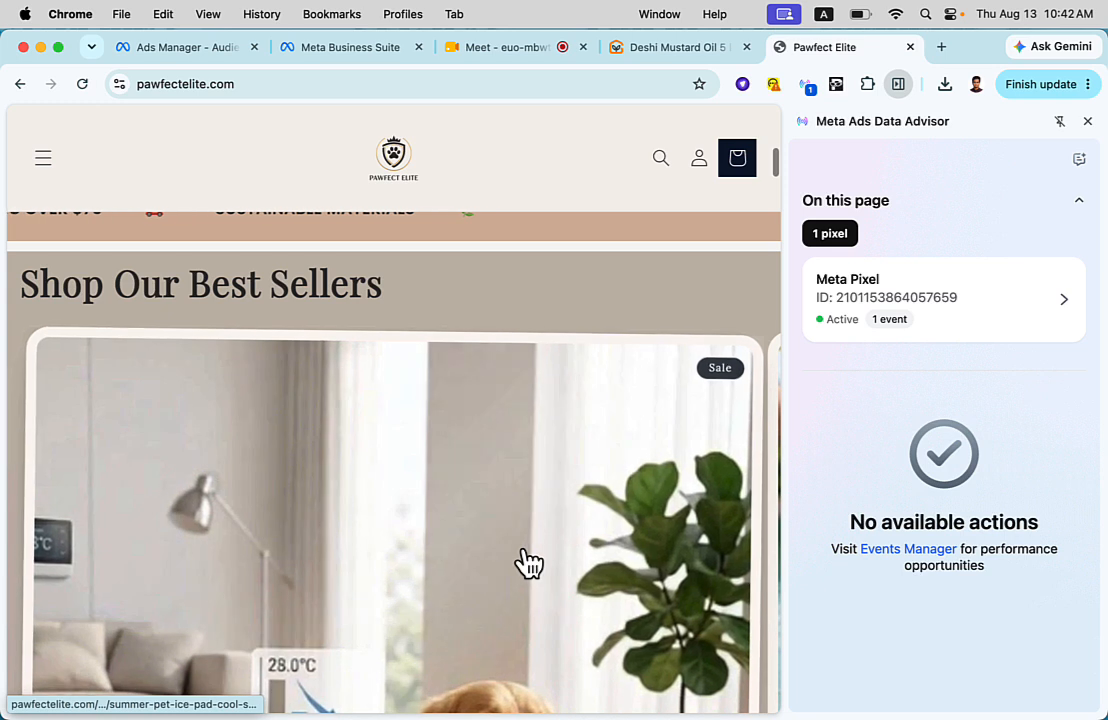
scroll(528, 563, up, 10)
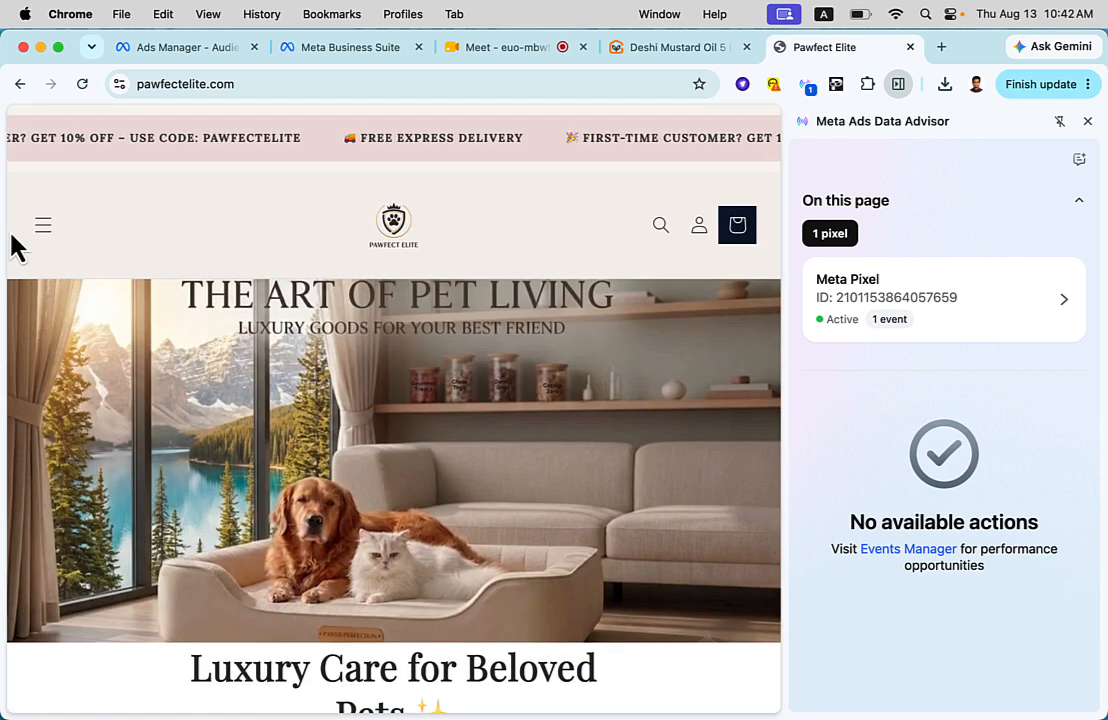
click(42, 228)
click(78, 385)
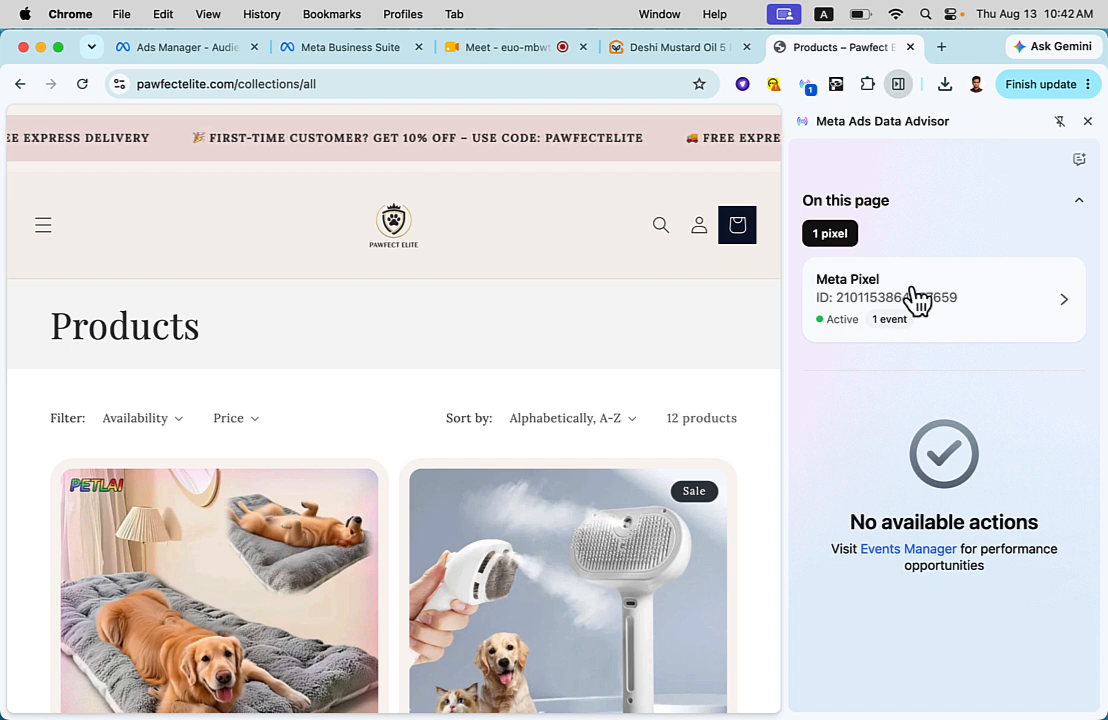
click(1078, 310)
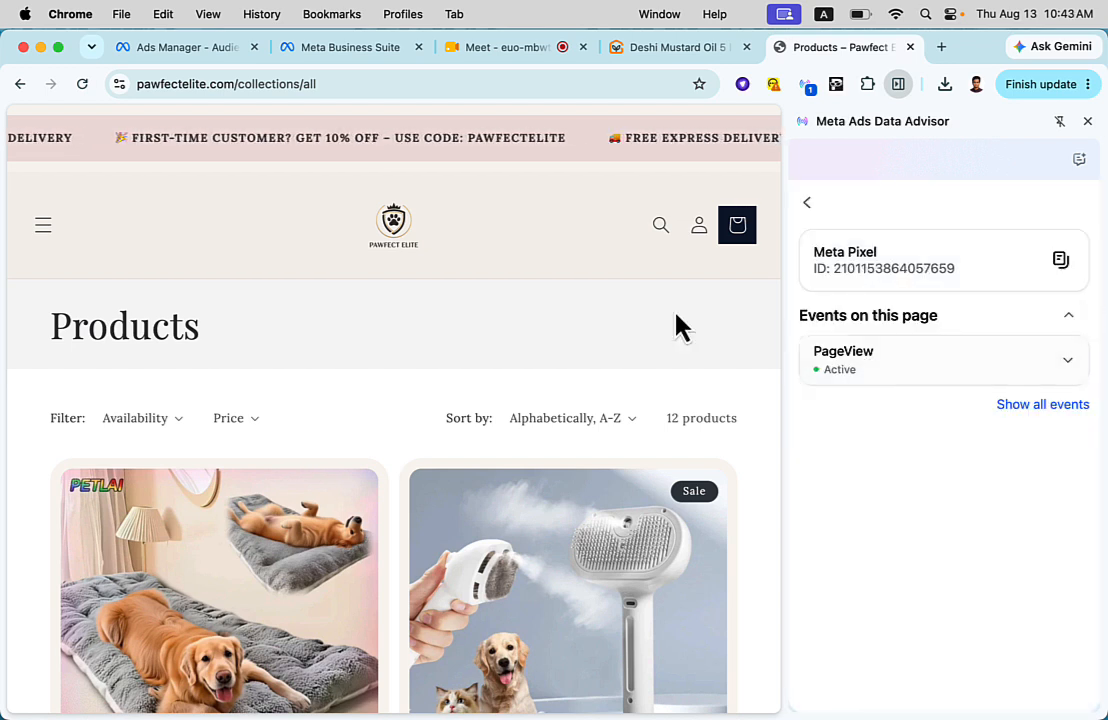
- Load the website fofpurity.com in the same browser tab
click(626, 88)
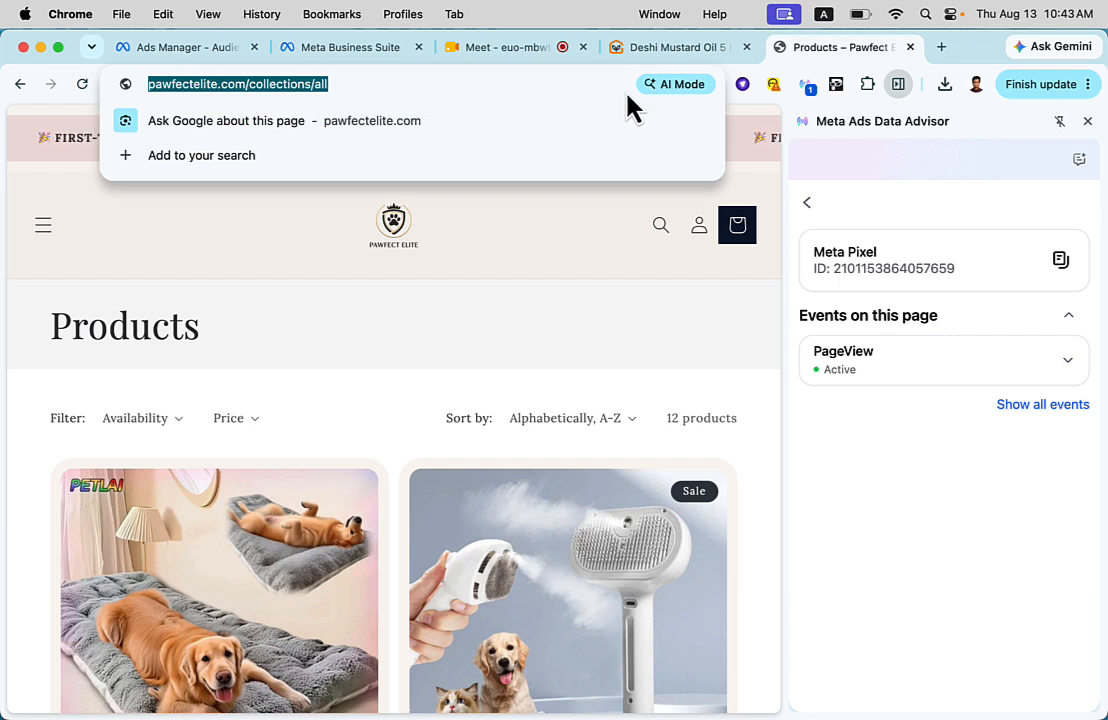
text(fofpu)
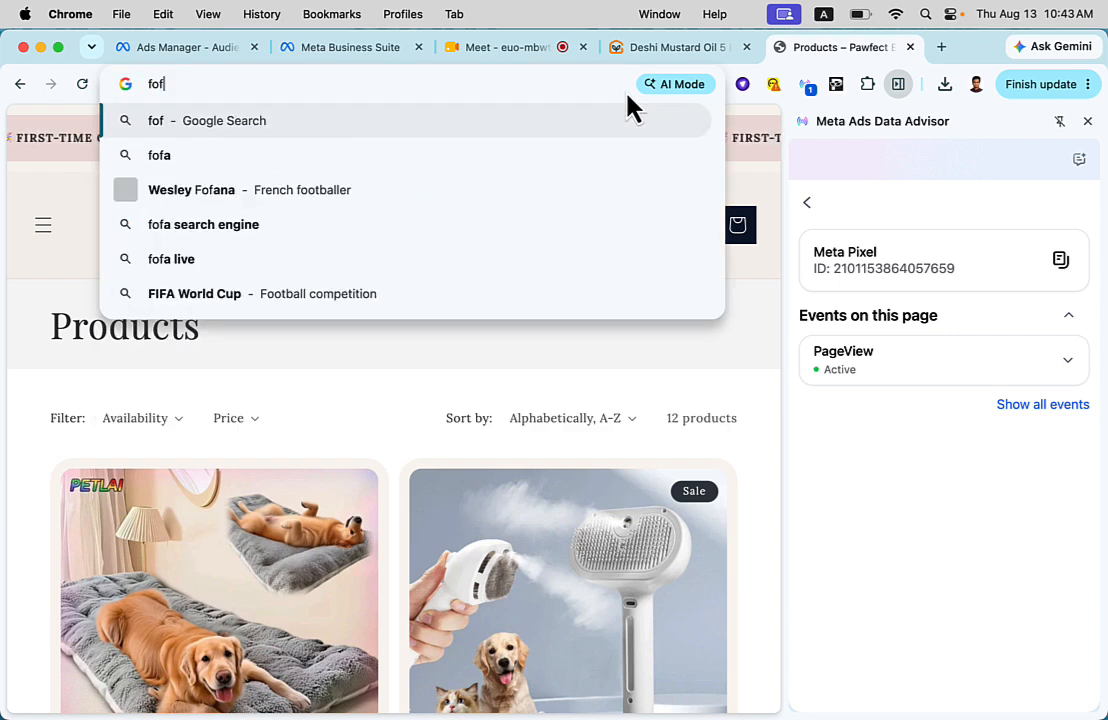
text(rity.com)
key(Return)
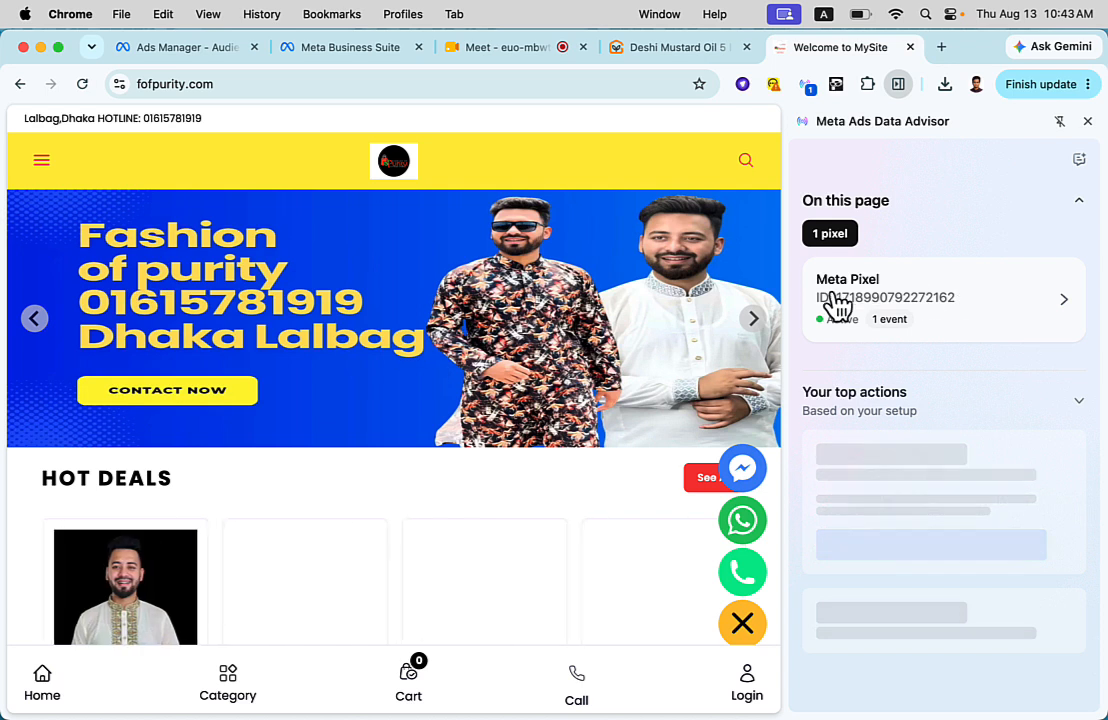
- Open the 100 shuti code501 product from Hot Deals and show the Meta Pixel's events on its page
scroll(572, 410, down, 3)
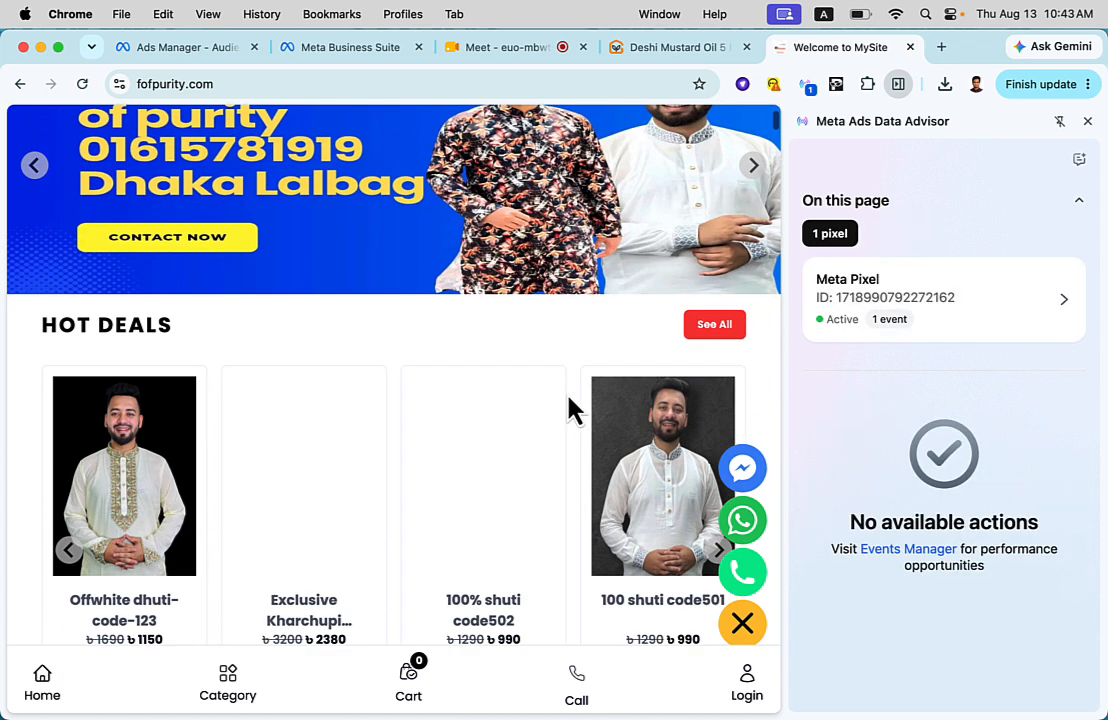
click(638, 445)
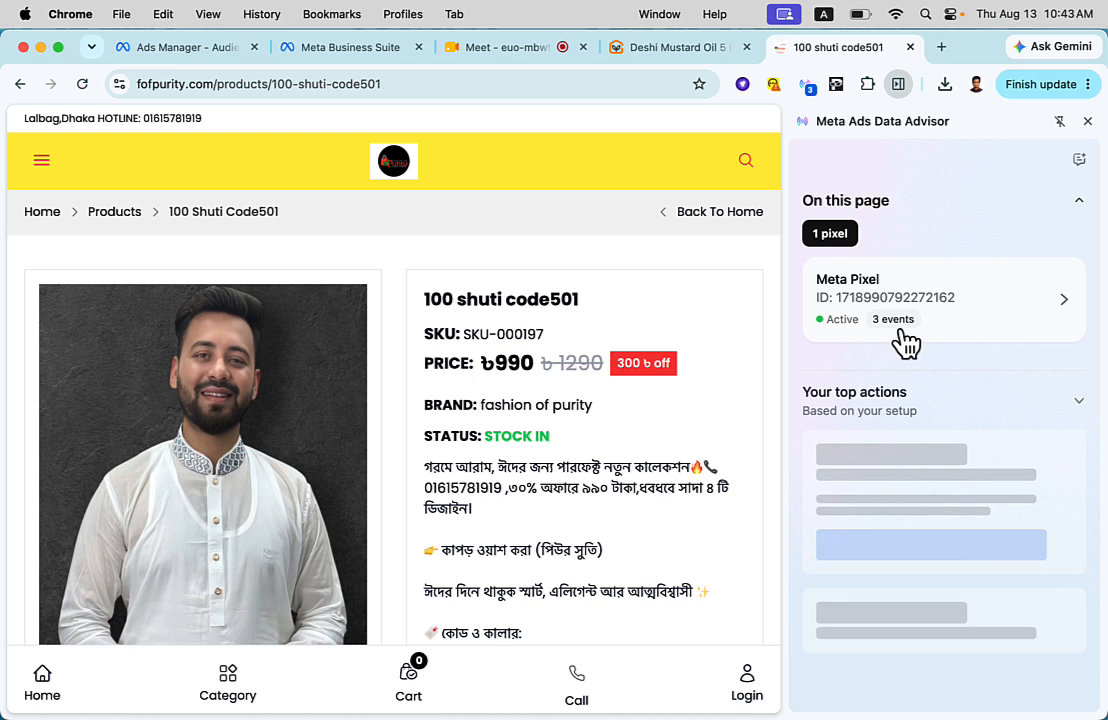
click(1064, 308)
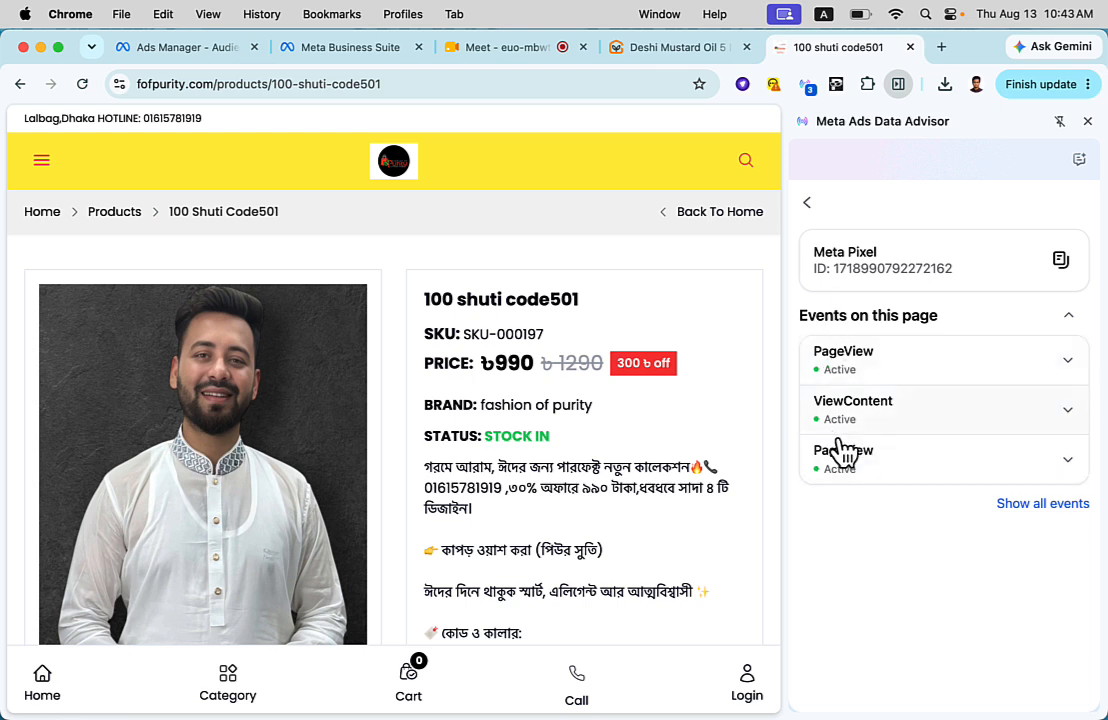
- Add the 100 shuti code501 product to the cart and expand the AddToCart event's custom parameters
scroll(495, 465, down, 10)
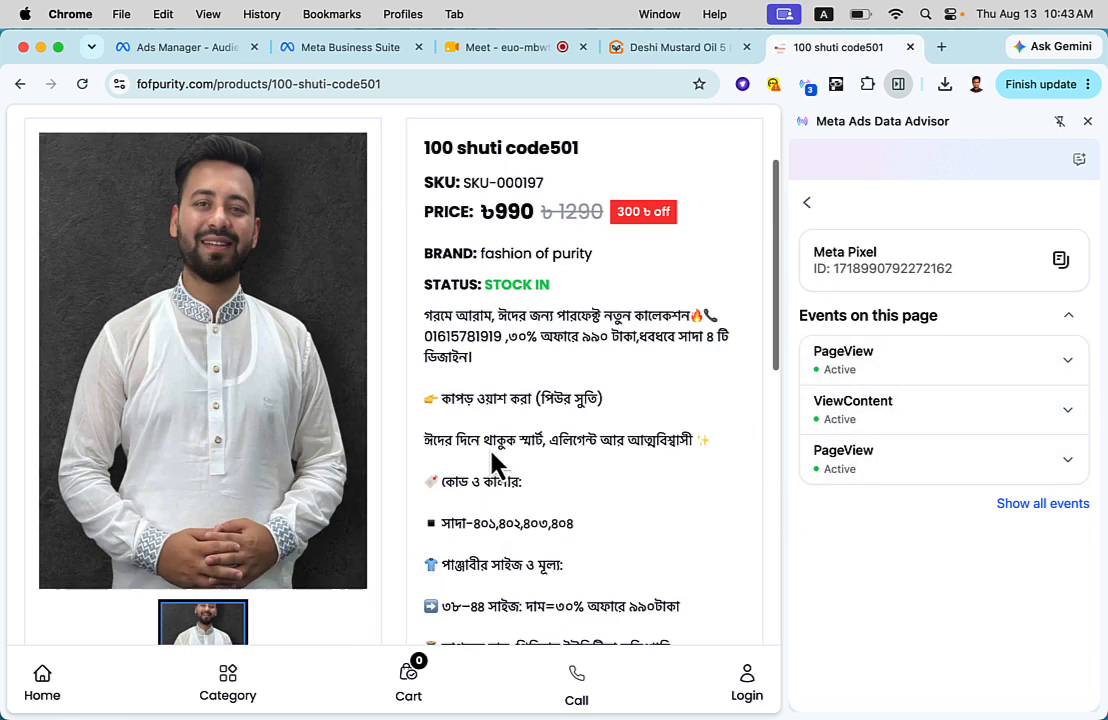
click(524, 460)
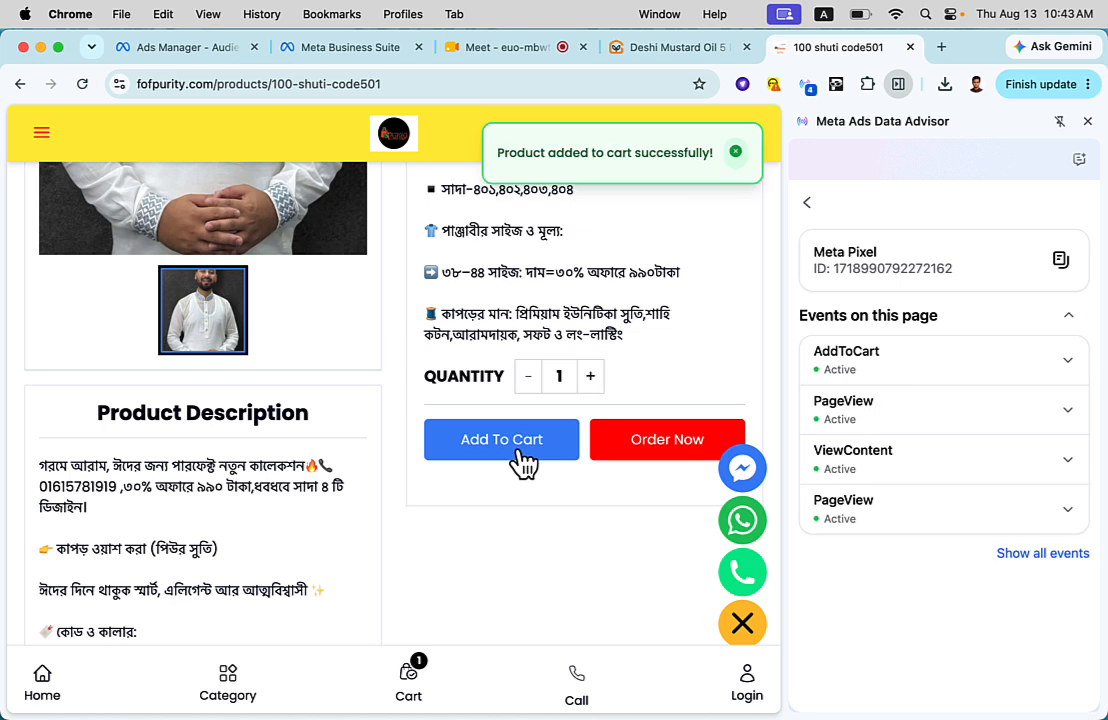
click(876, 377)
scroll(870, 400, down, 2)
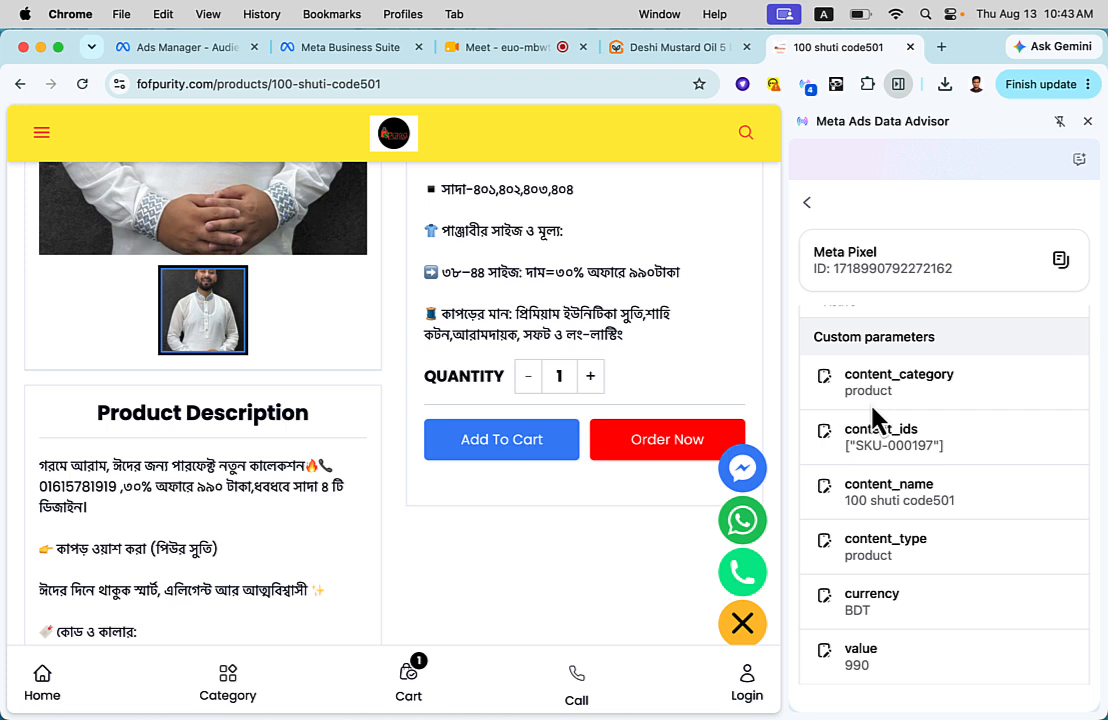
- Compare the AddToCart event's content_name with the product title by highlighting both, and review the event's remaining parameters
scroll(885, 472, down, 2)
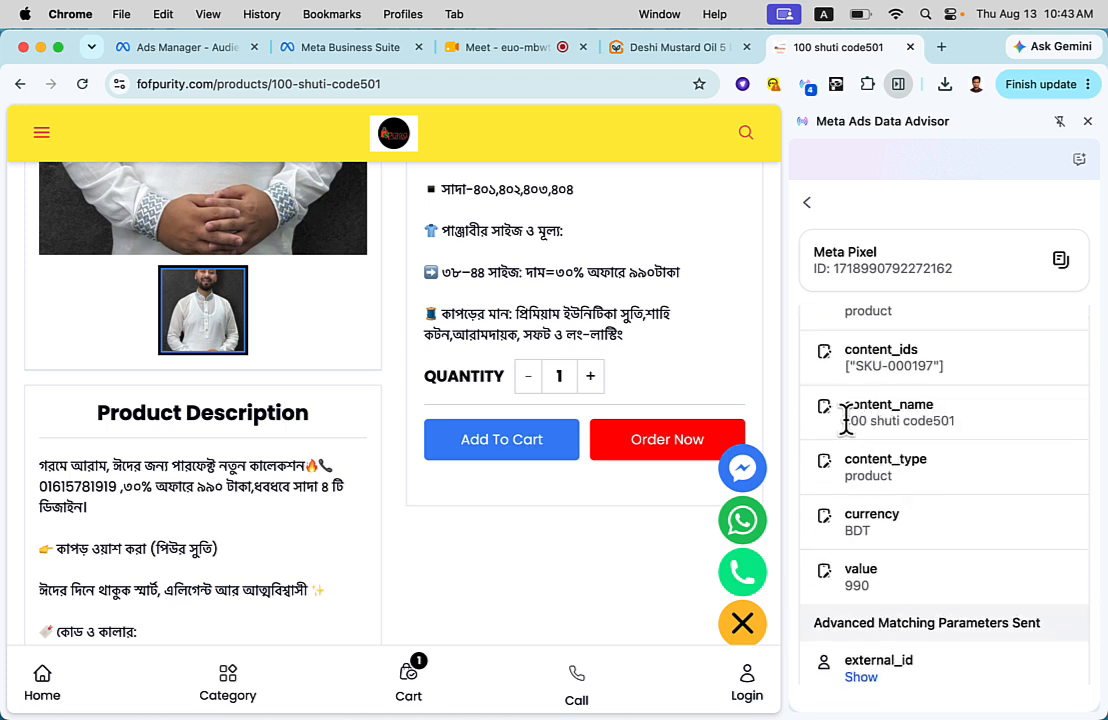
drag(845, 420, 932, 422)
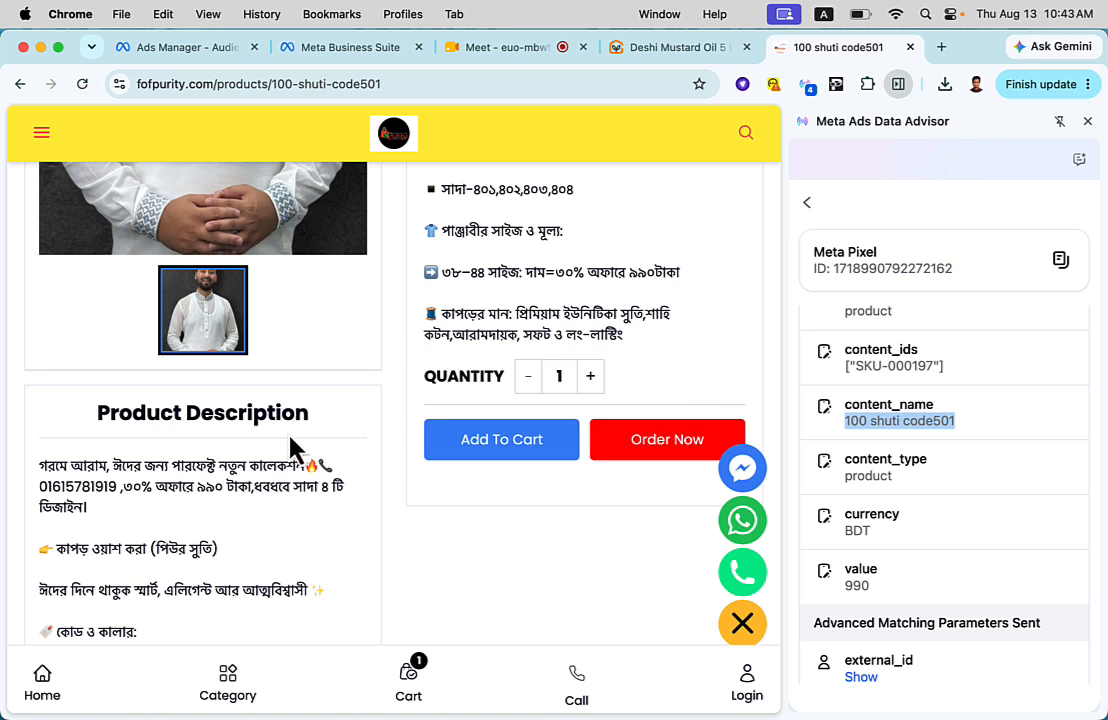
scroll(290, 450, up, 5)
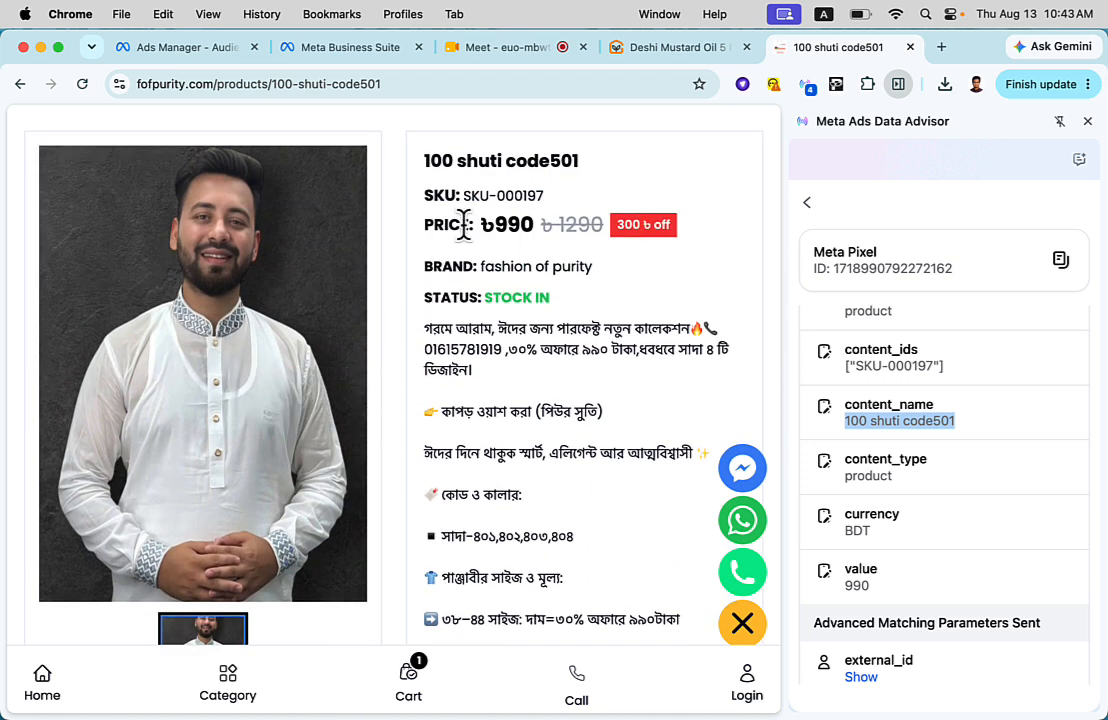
drag(426, 162, 570, 162)
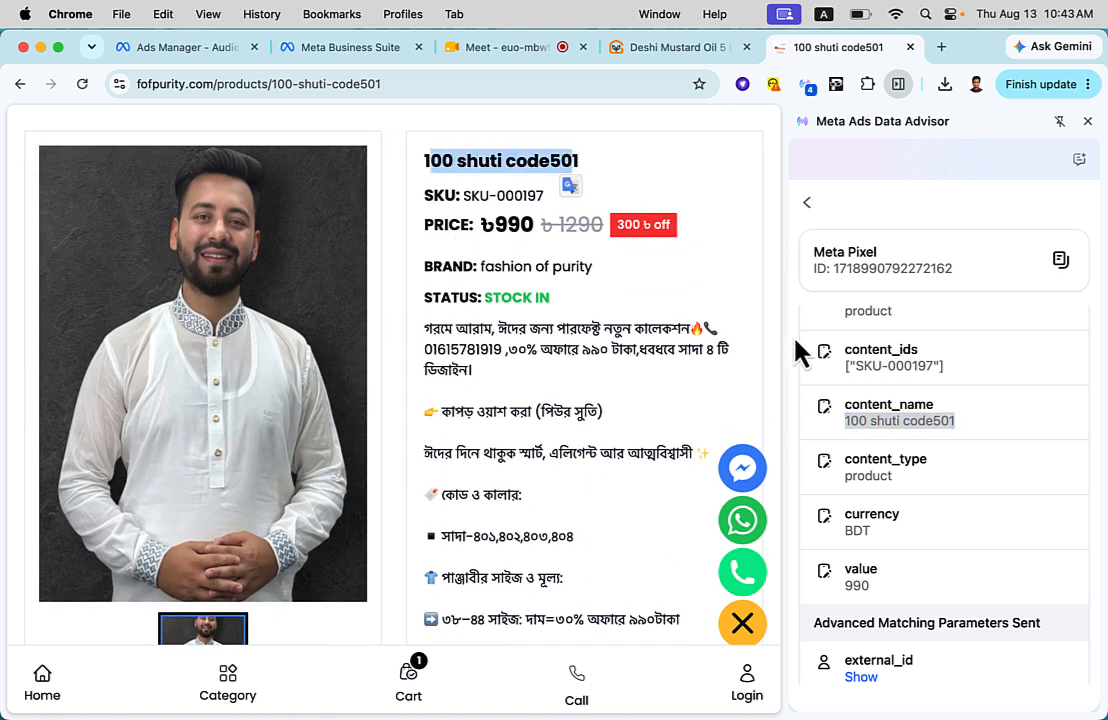
scroll(868, 410, down, 1)
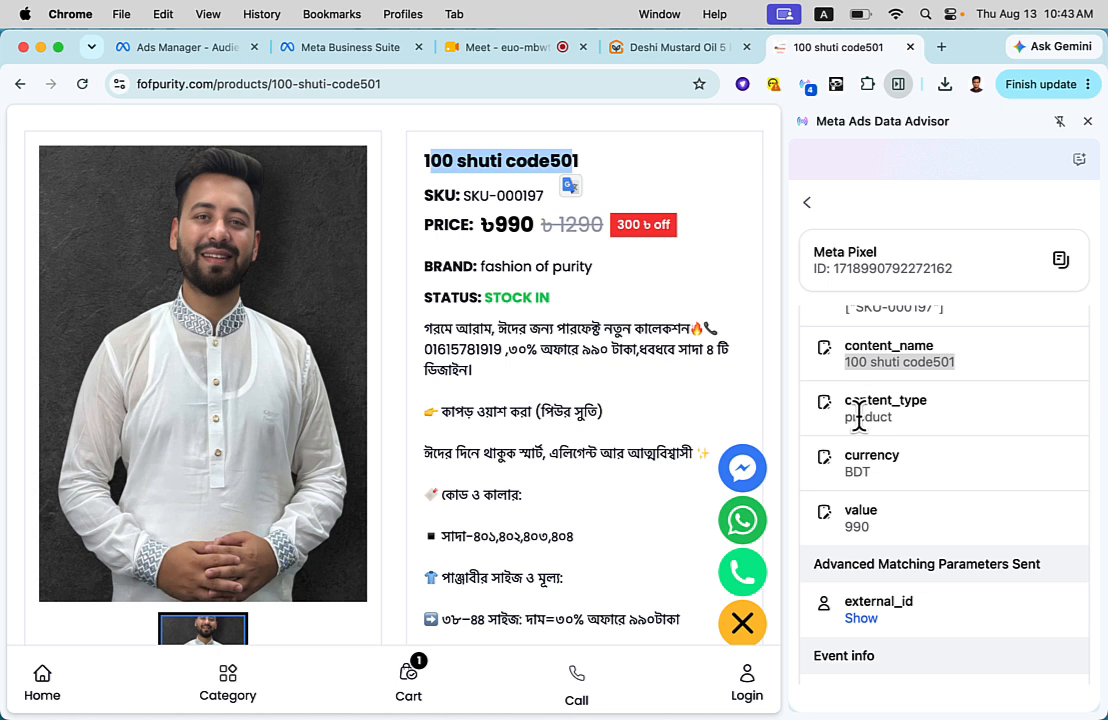
scroll(859, 416, down, 1)
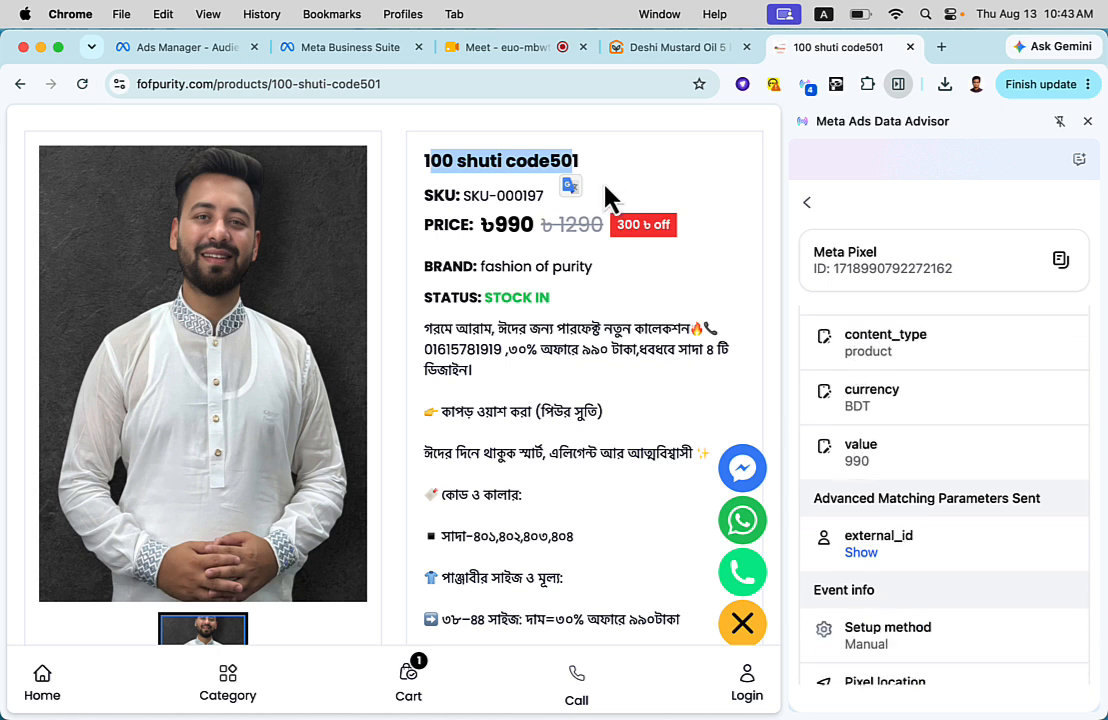
scroll(601, 341, down, 5)
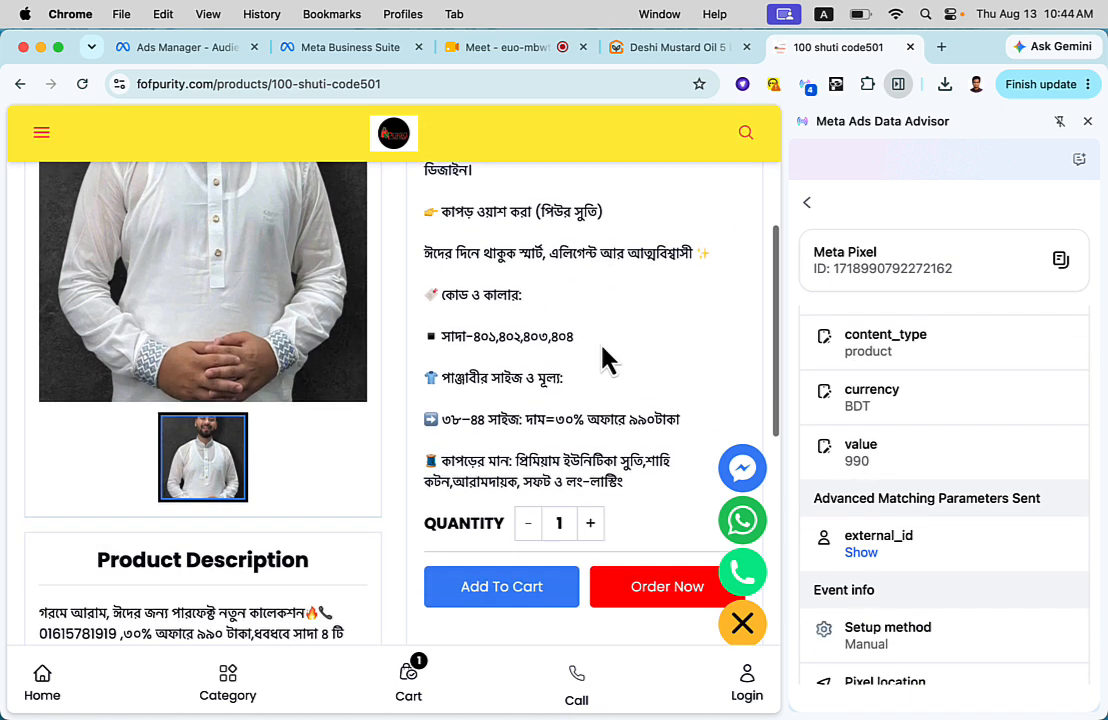
- Close Meta Ads Data Advisor and load ithostbd.com in the same browser tab
click(1088, 121)
scroll(922, 238, up, 5)
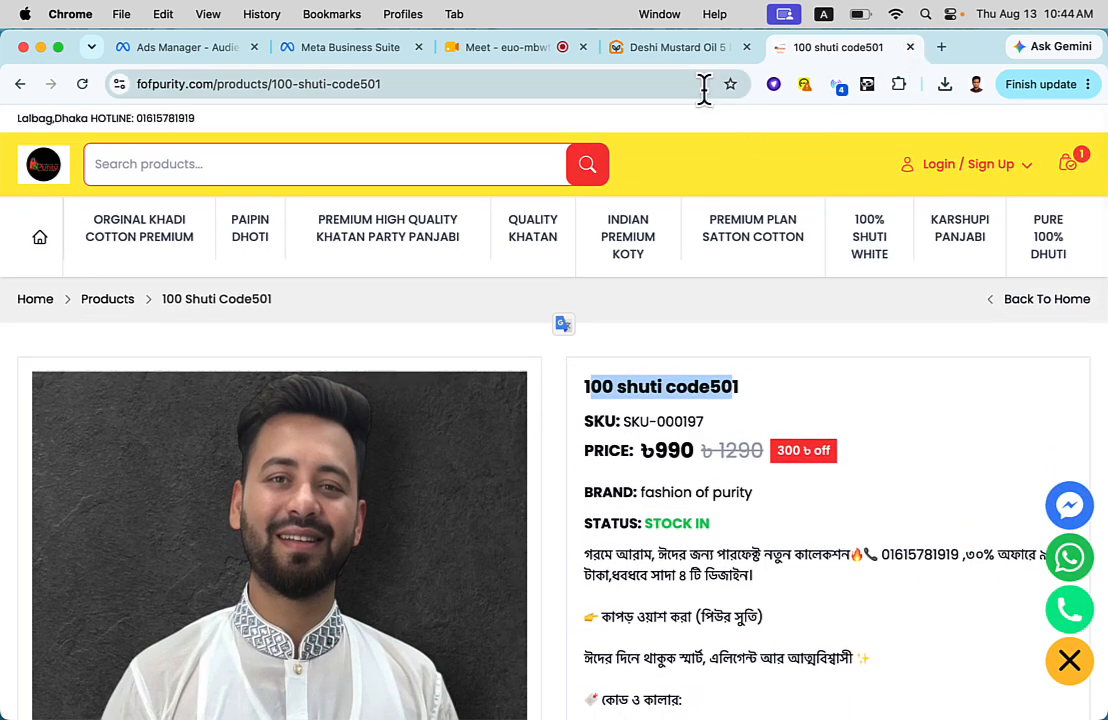
click(694, 84)
text(ithostbd.com)
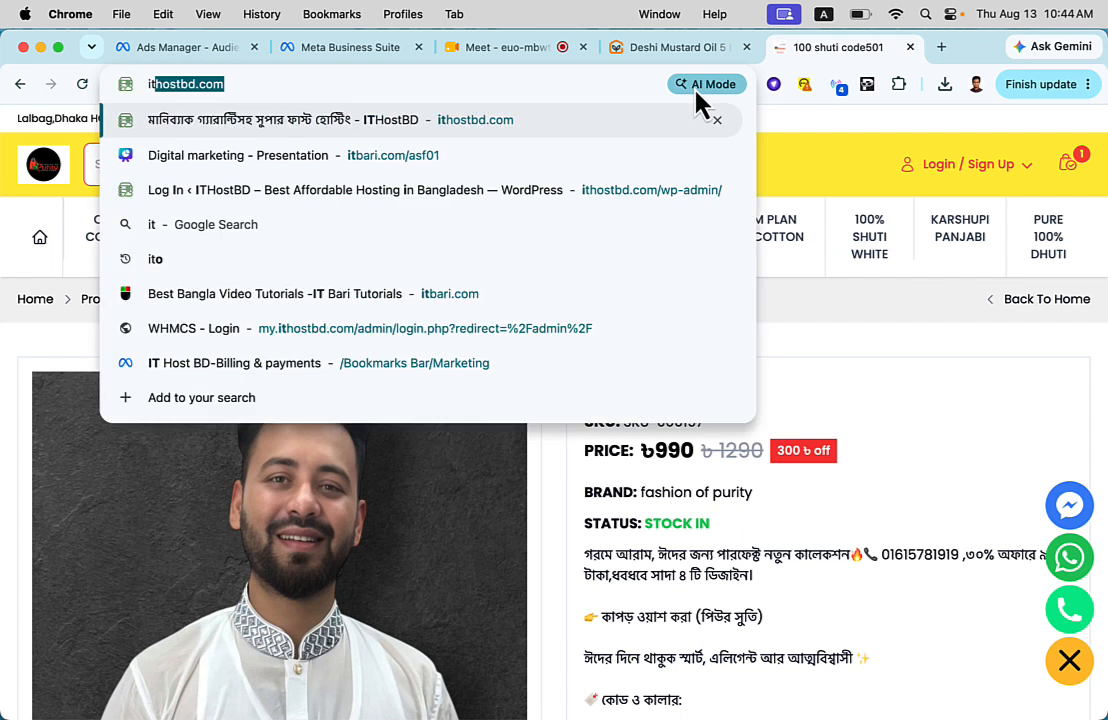
key(Return)
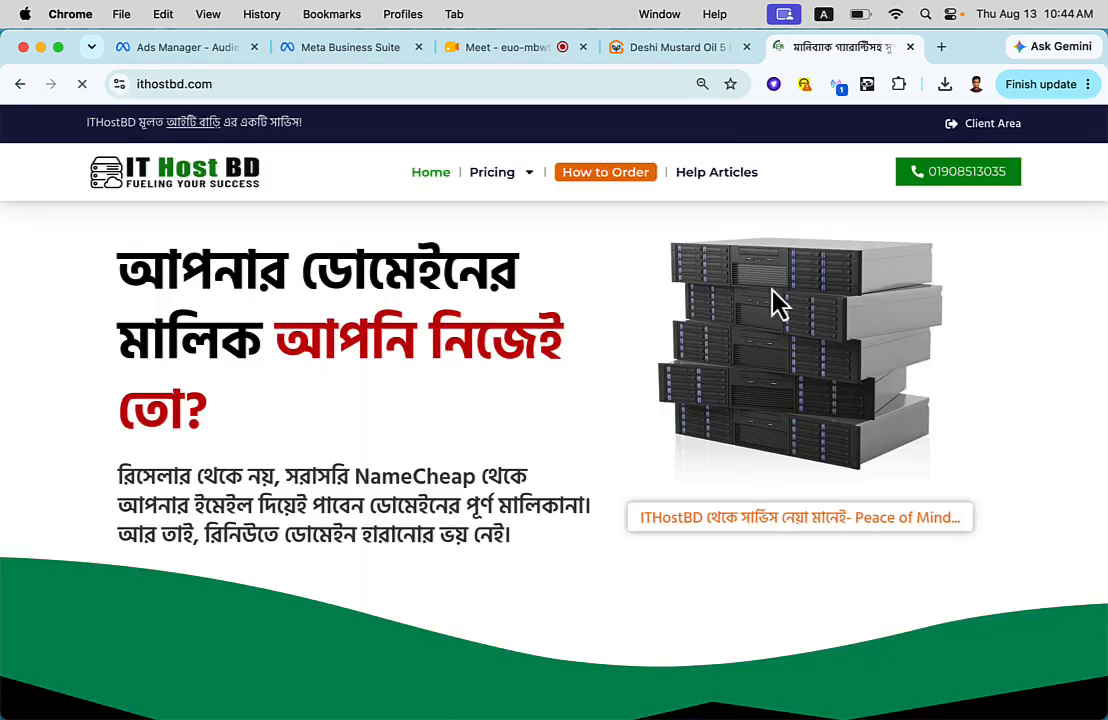
- Browse the ITHostBD home page for the Laravel and WordPress website plans
scroll(775, 303, down, 10)
scroll(700, 163, up, 5)
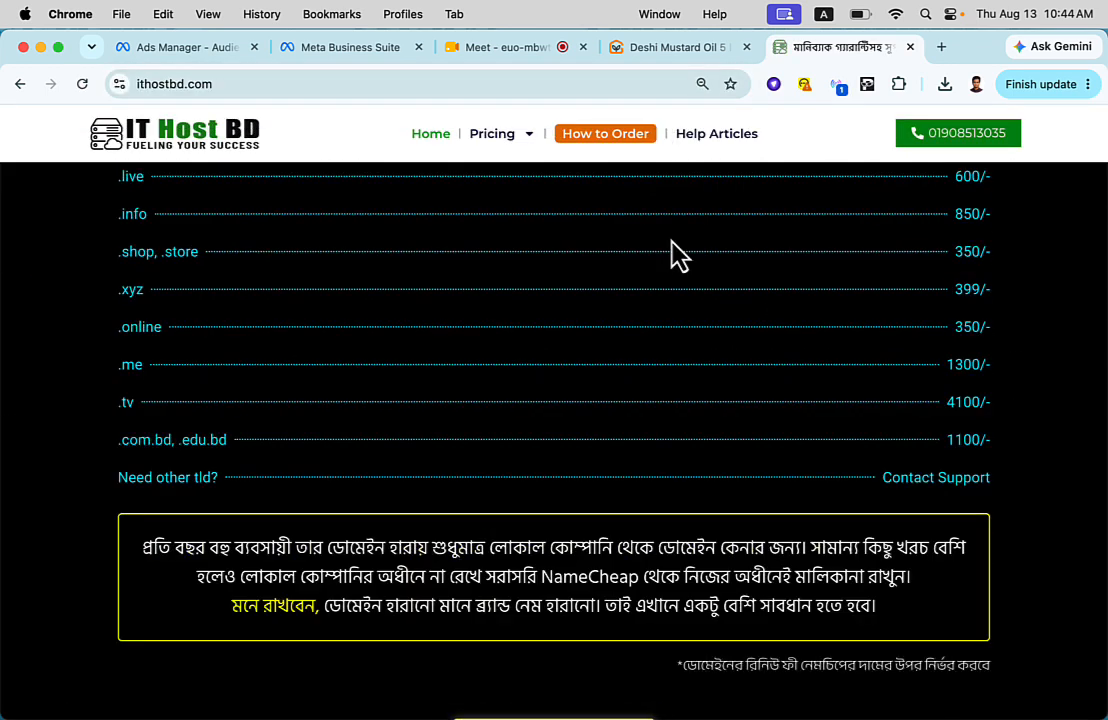
scroll(683, 302, down, 11)
scroll(676, 285, down, 15)
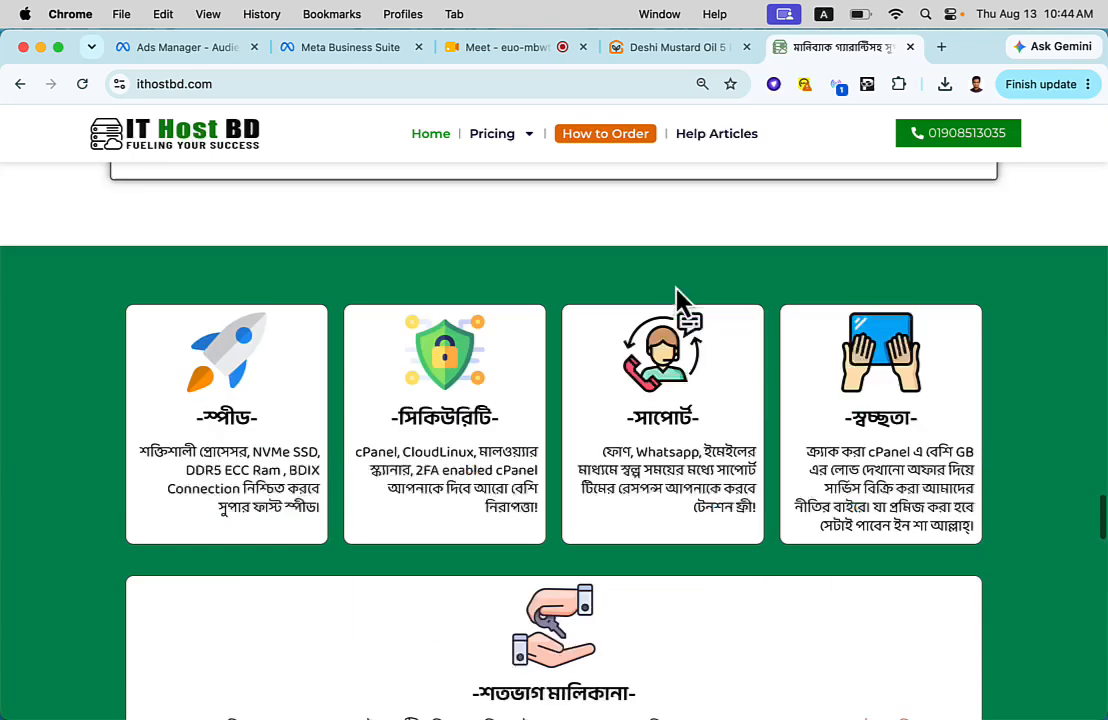
scroll(675, 283, up, 15)
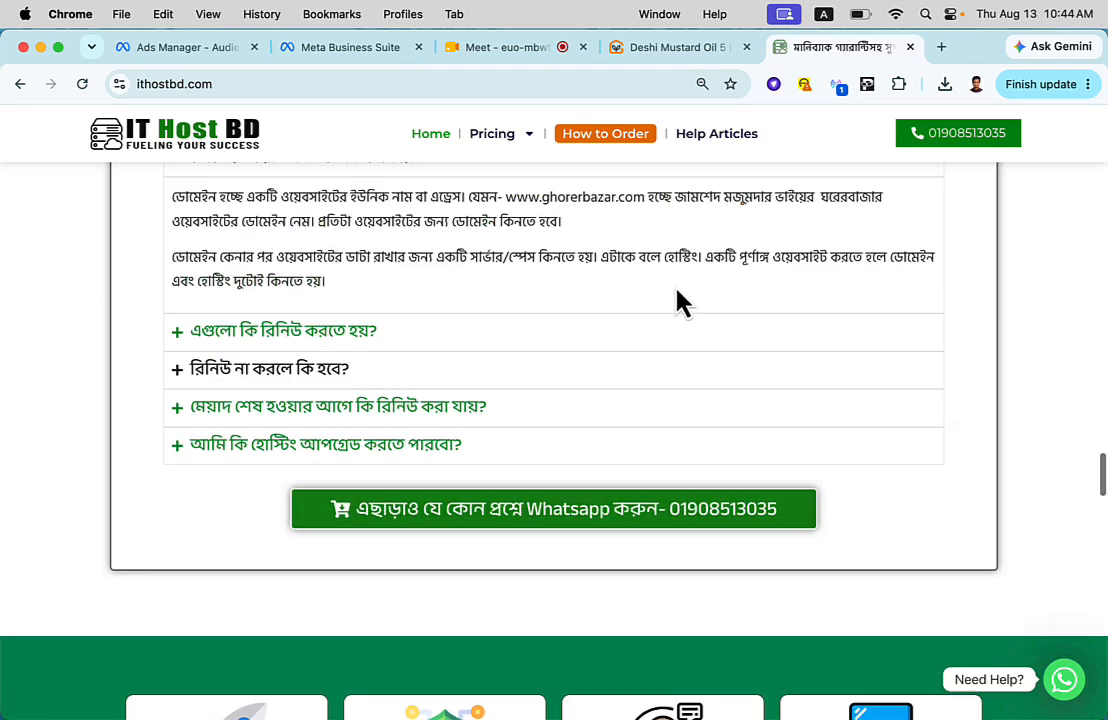
scroll(675, 283, down, 5)
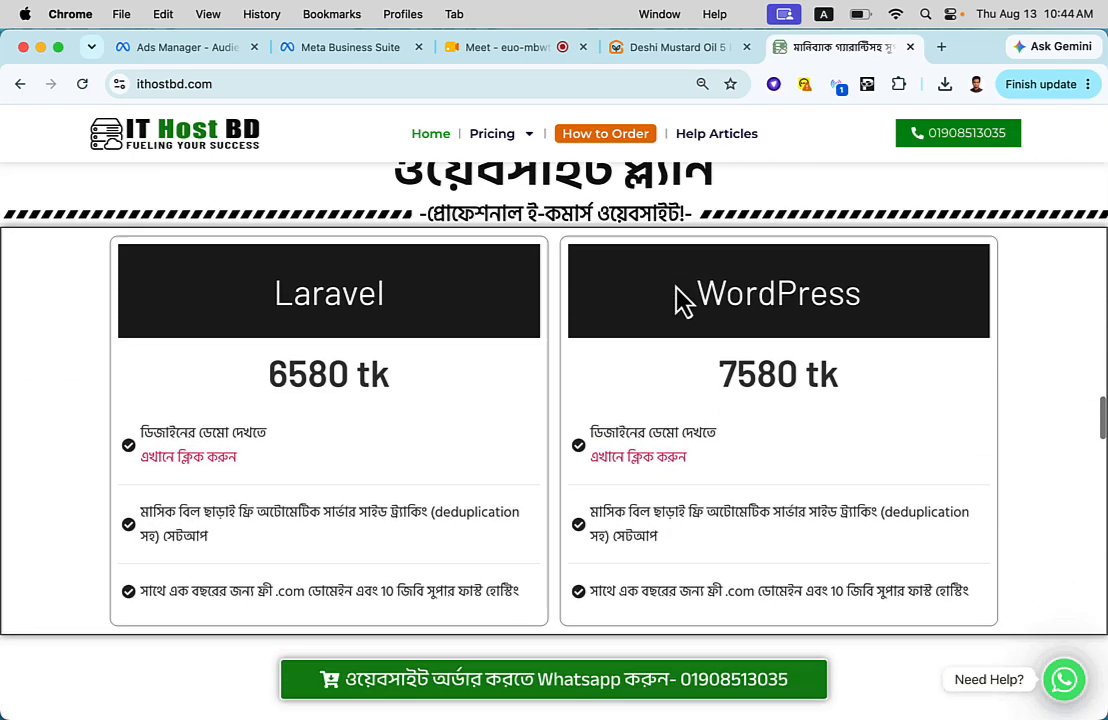
- Review the Laravel and WordPress plans, highlighting the Laravel plan's free automatic server-side tracking line and its full description
scroll(596, 351, down, 1)
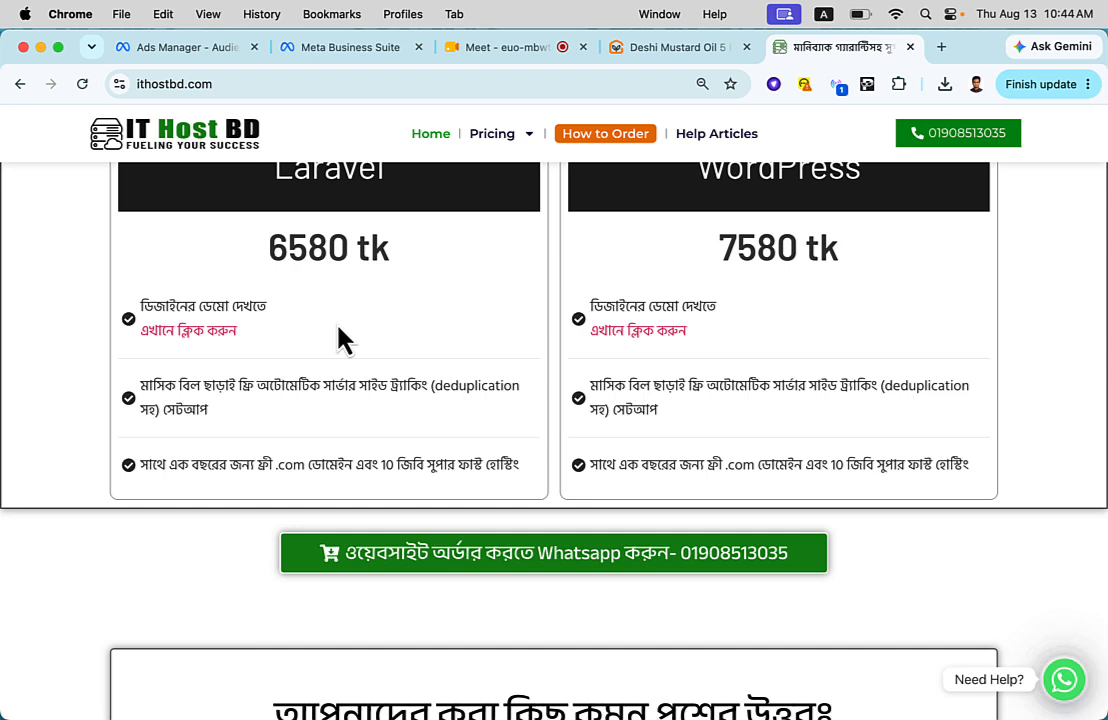
scroll(340, 345, up, 2)
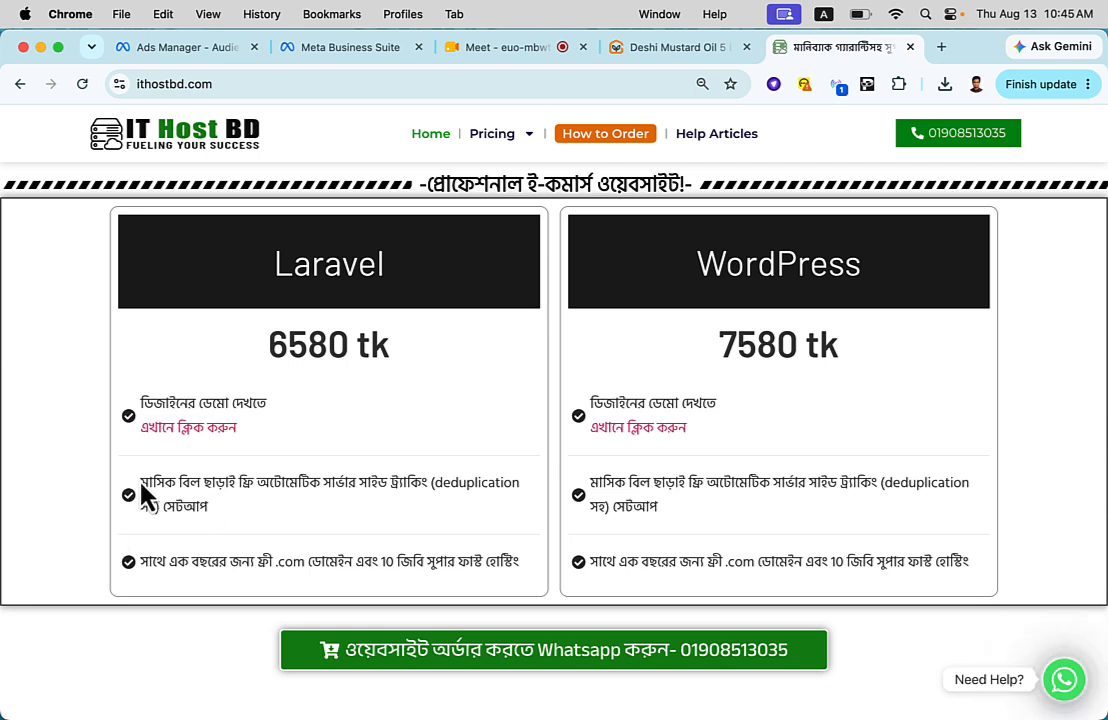
drag(151, 485, 215, 527)
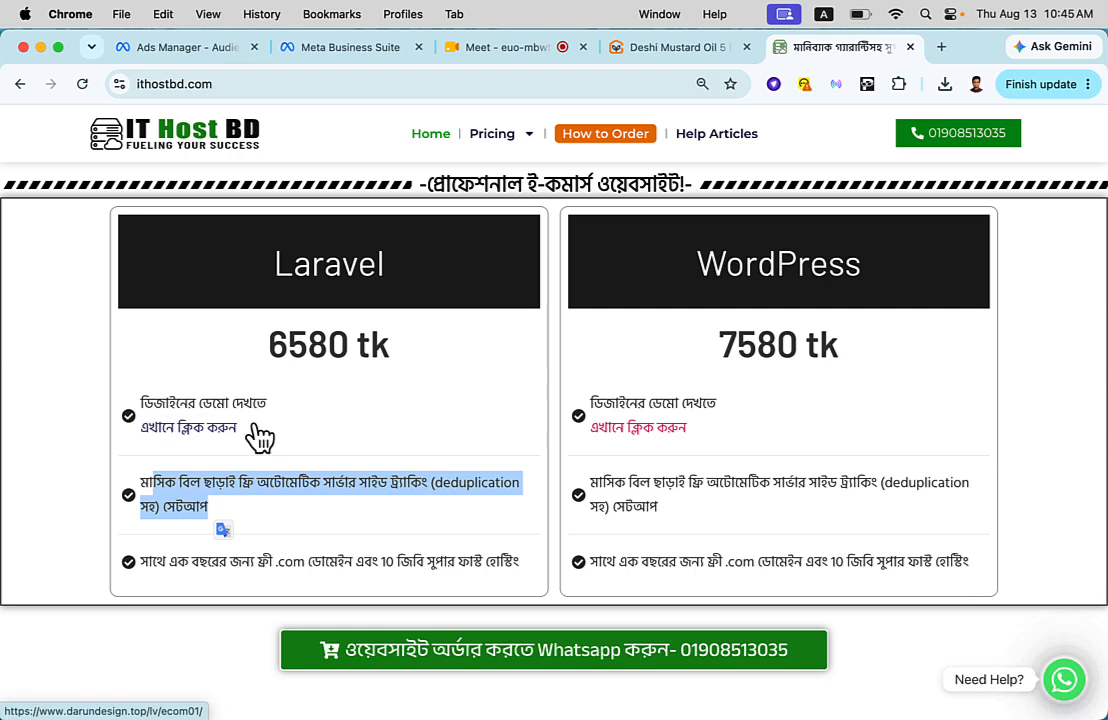
click(280, 488)
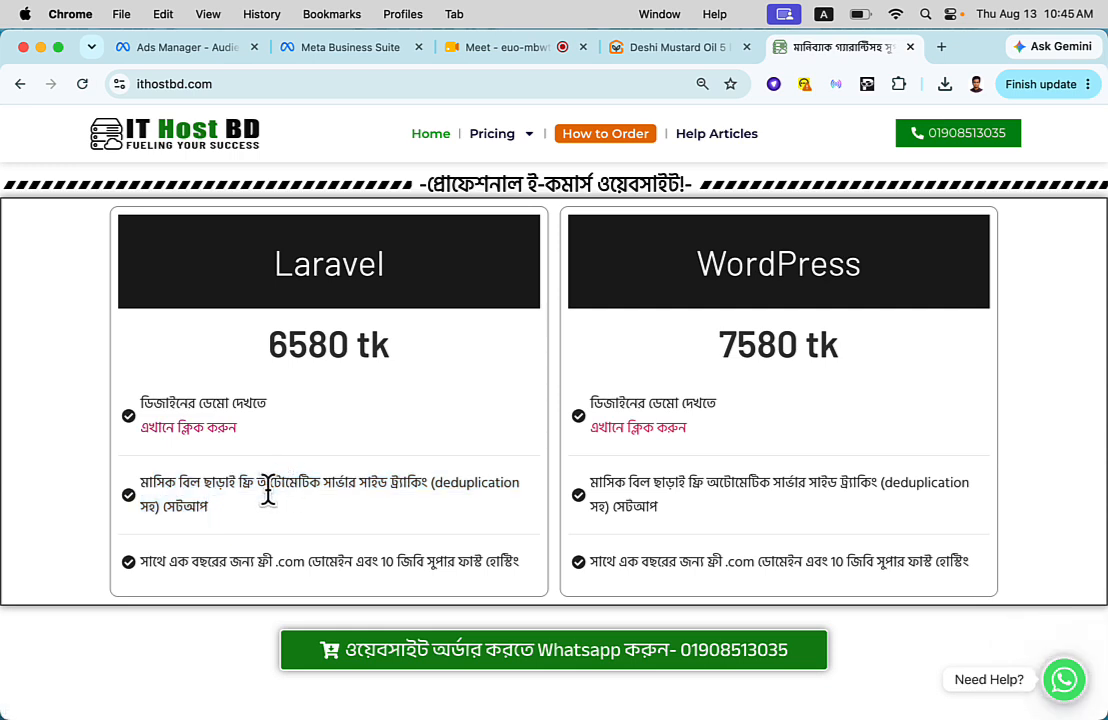
double_click(155, 485)
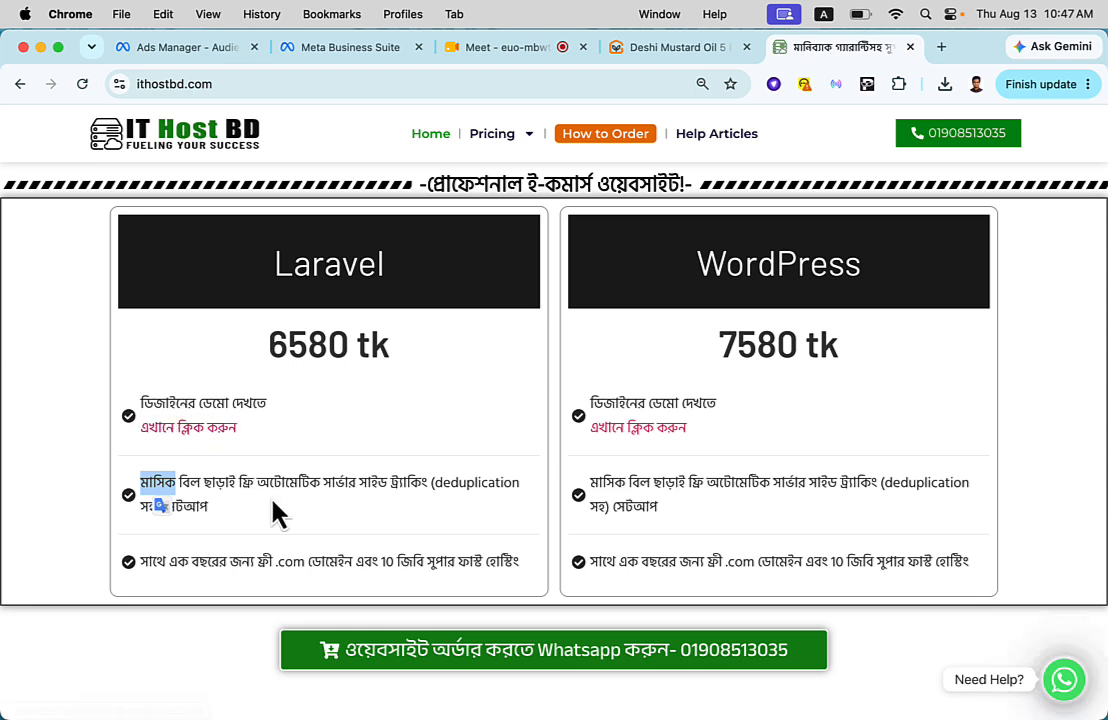
click(278, 262)
drag(278, 262, 555, 598)
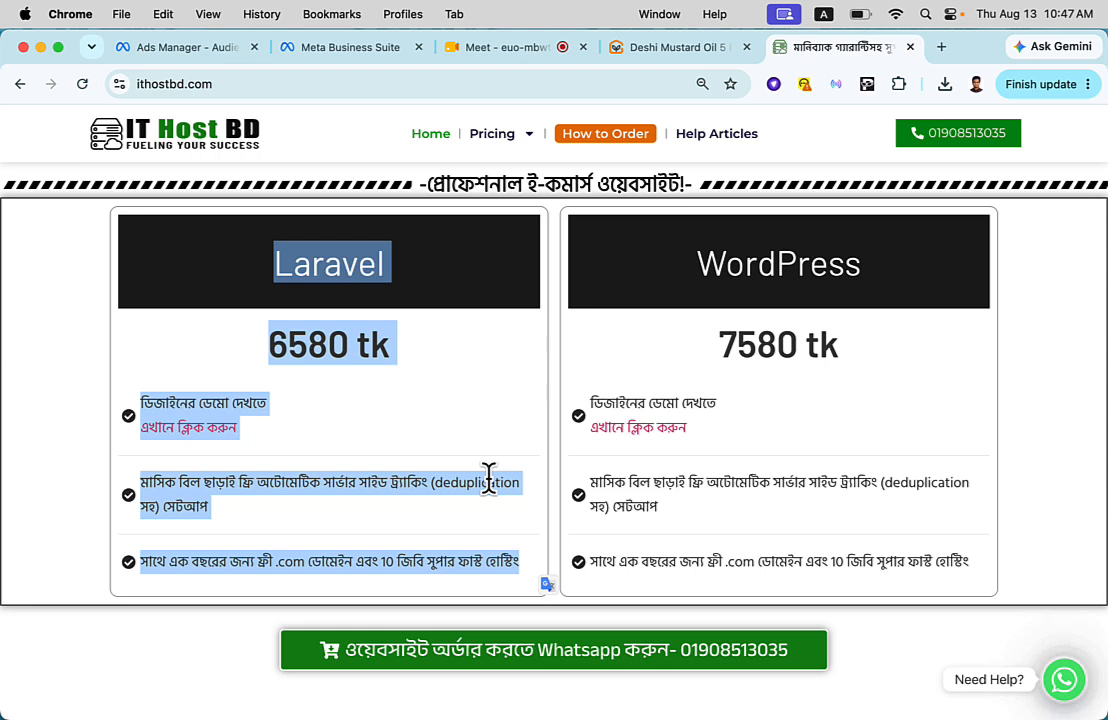
click(455, 378)
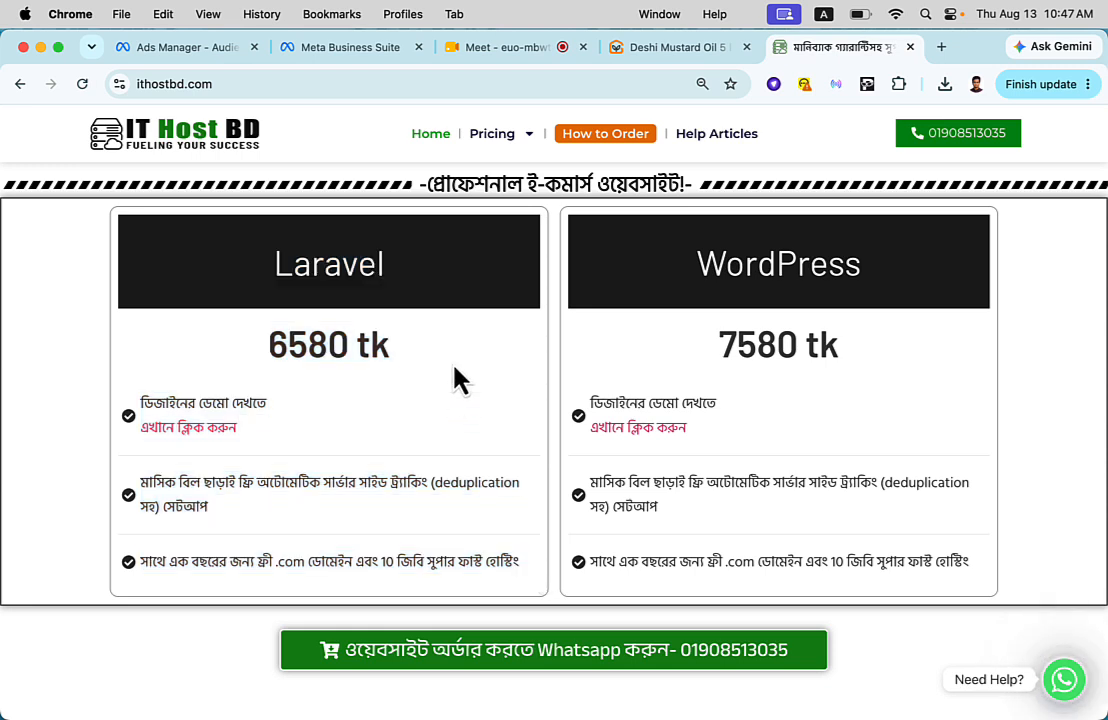
- Load the Laravel plan's design demo store, browse its categories, and view the A4tech Headphone Hs-30 product page
click(162, 430)
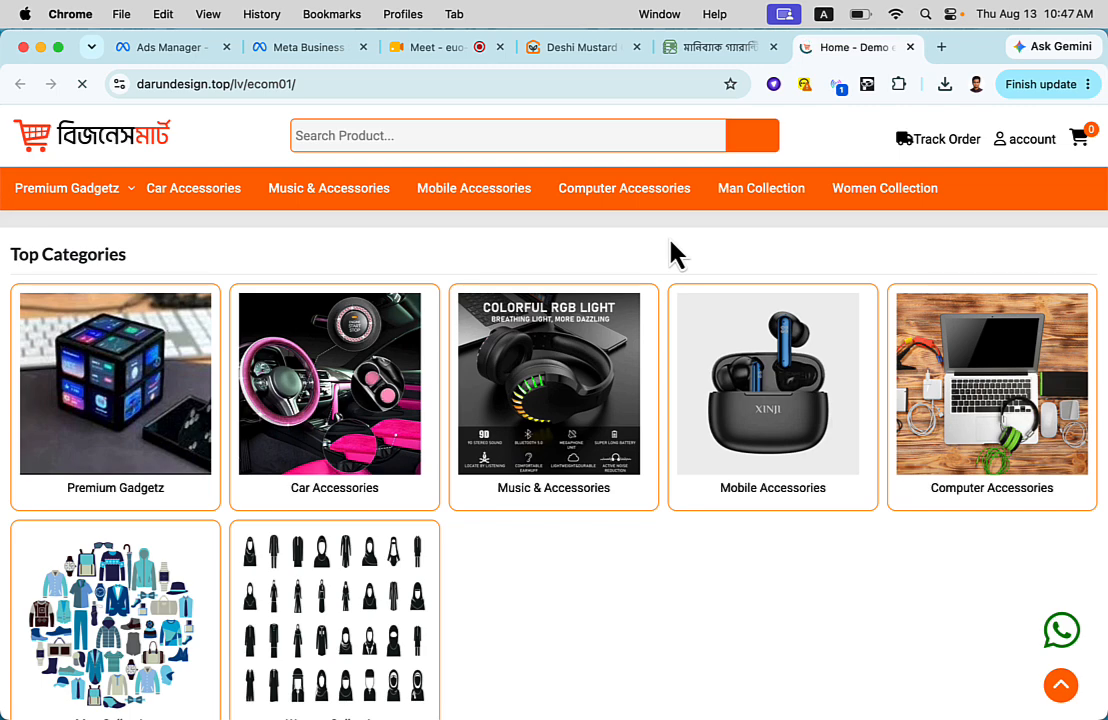
scroll(658, 371, down, 5)
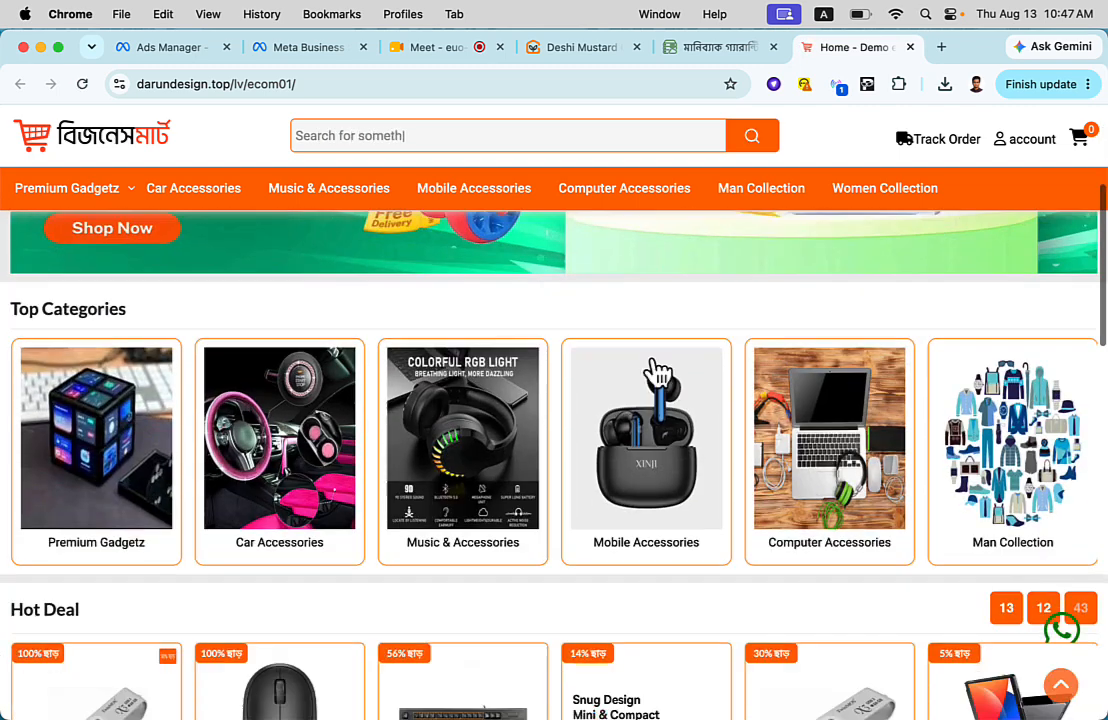
scroll(658, 371, down, 10)
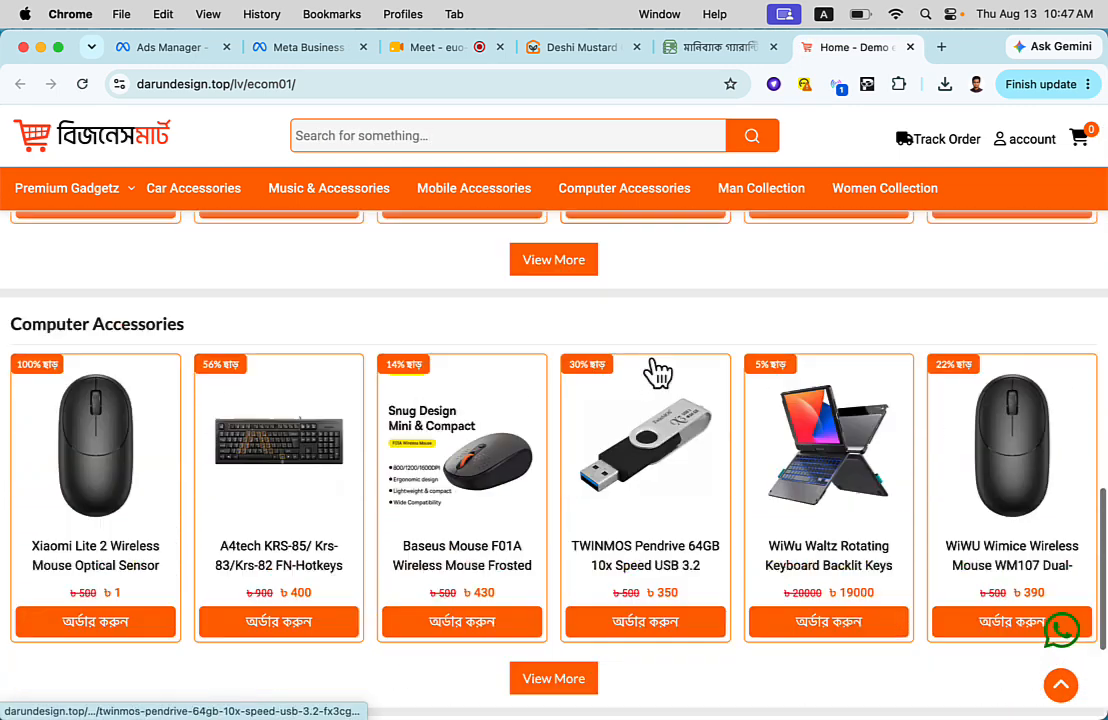
scroll(658, 371, up, 3)
scroll(658, 371, up, 4)
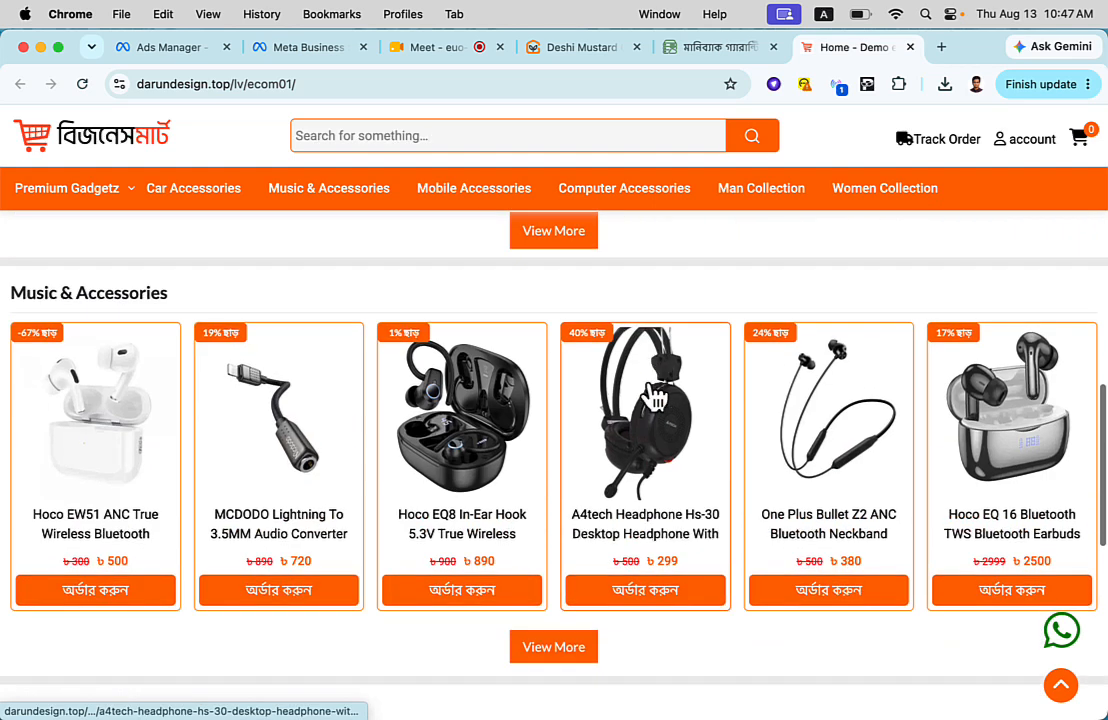
click(650, 425)
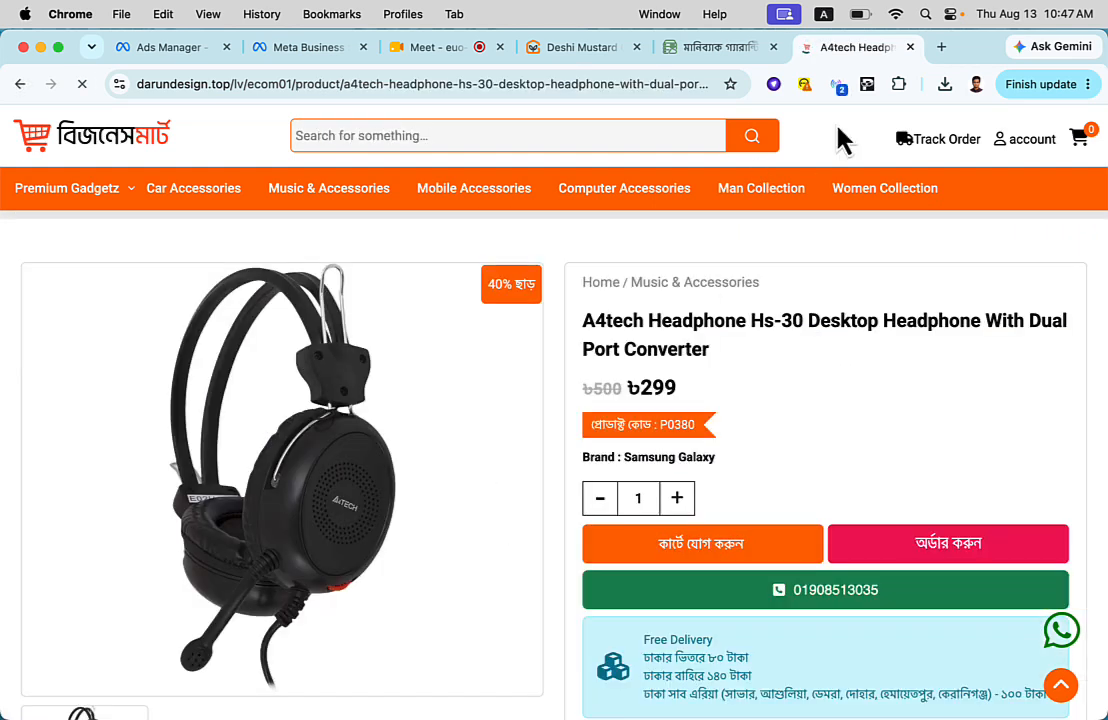
- Inspect the headphone page with Meta Ads Data Advisor, reviewing the Meta Pixel's test events and its connections
click(836, 84)
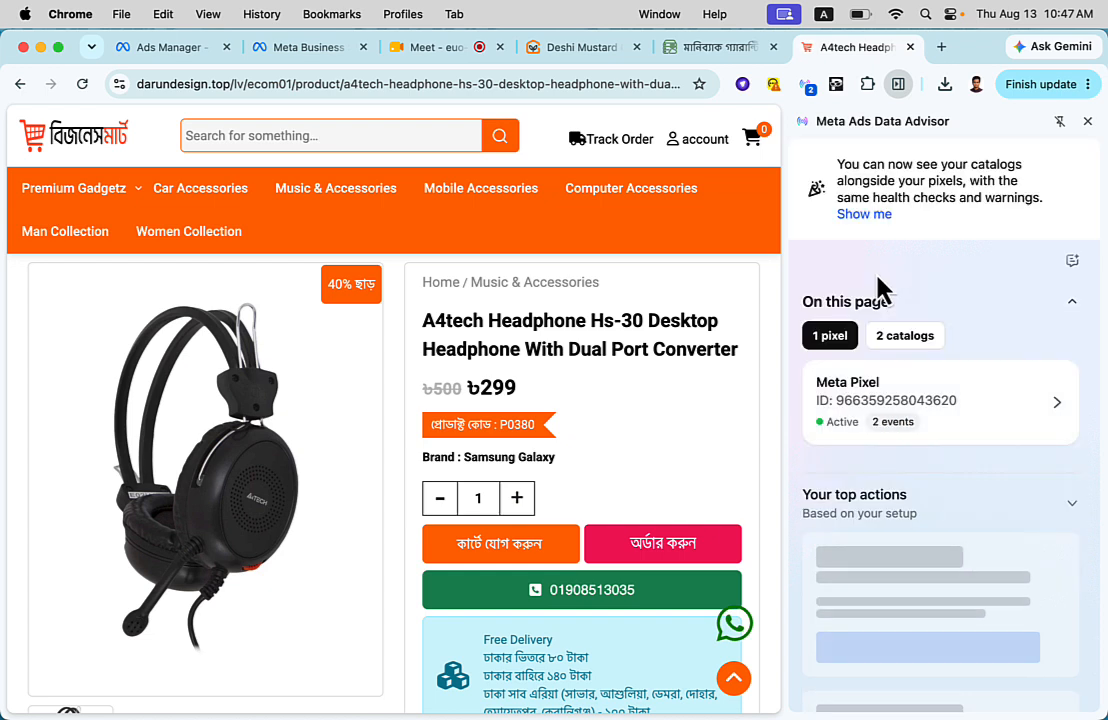
click(1060, 405)
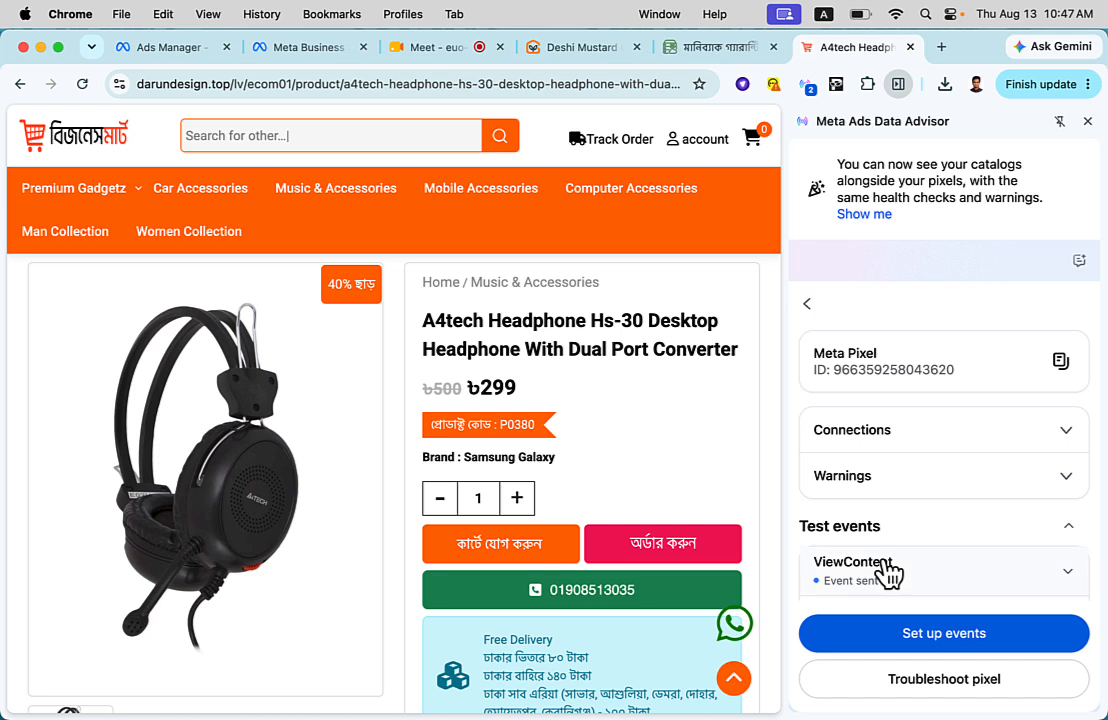
scroll(885, 573, down, 3)
scroll(883, 573, up, 1)
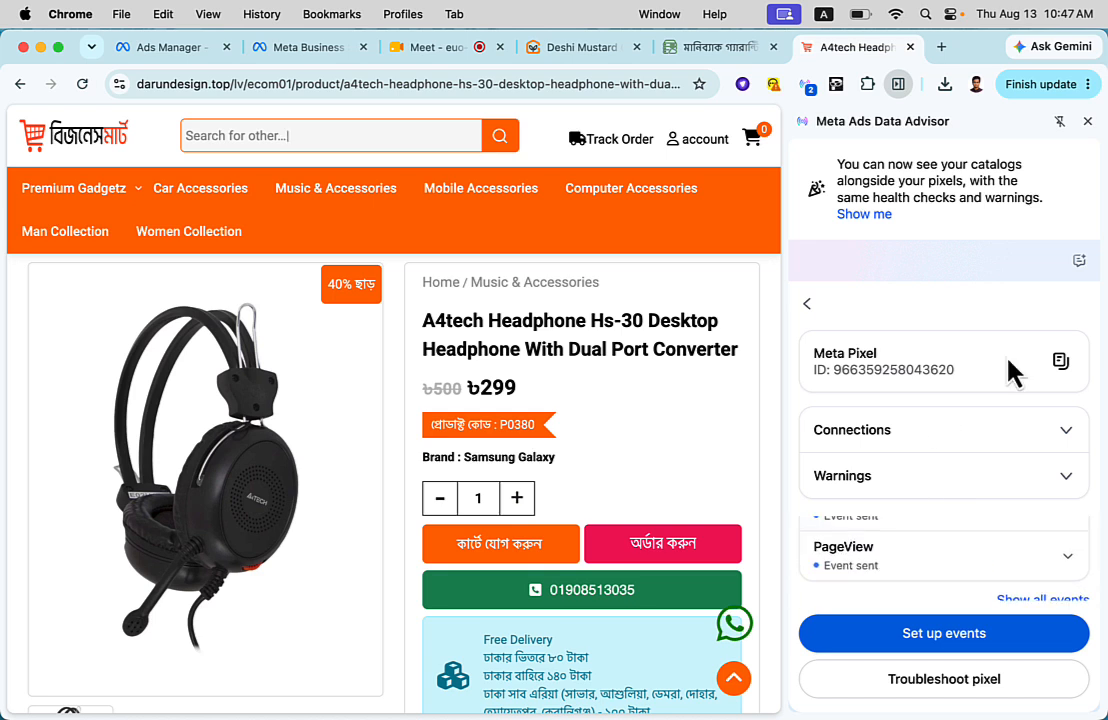
click(1072, 436)
click(1070, 438)
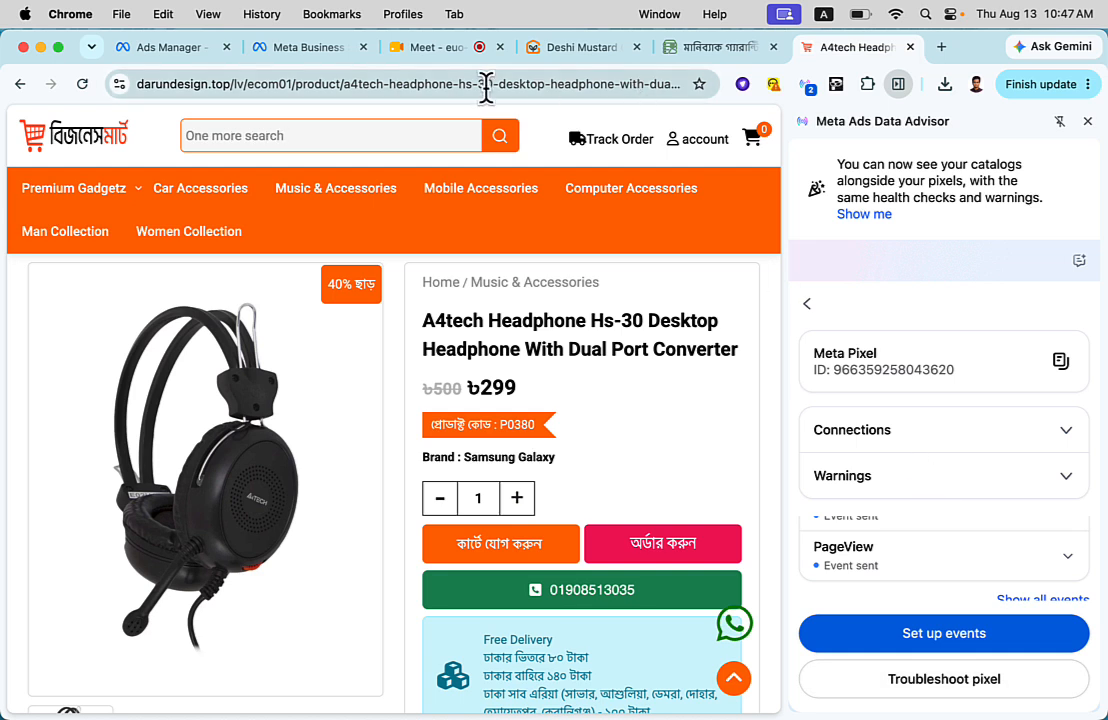
- Try loading the copied headphone product URL in an incognito window, check which extensions are available there, and close the window
click(372, 85)
key(super+c)
key(super+shift+n)
key(super+v)
key(Return)
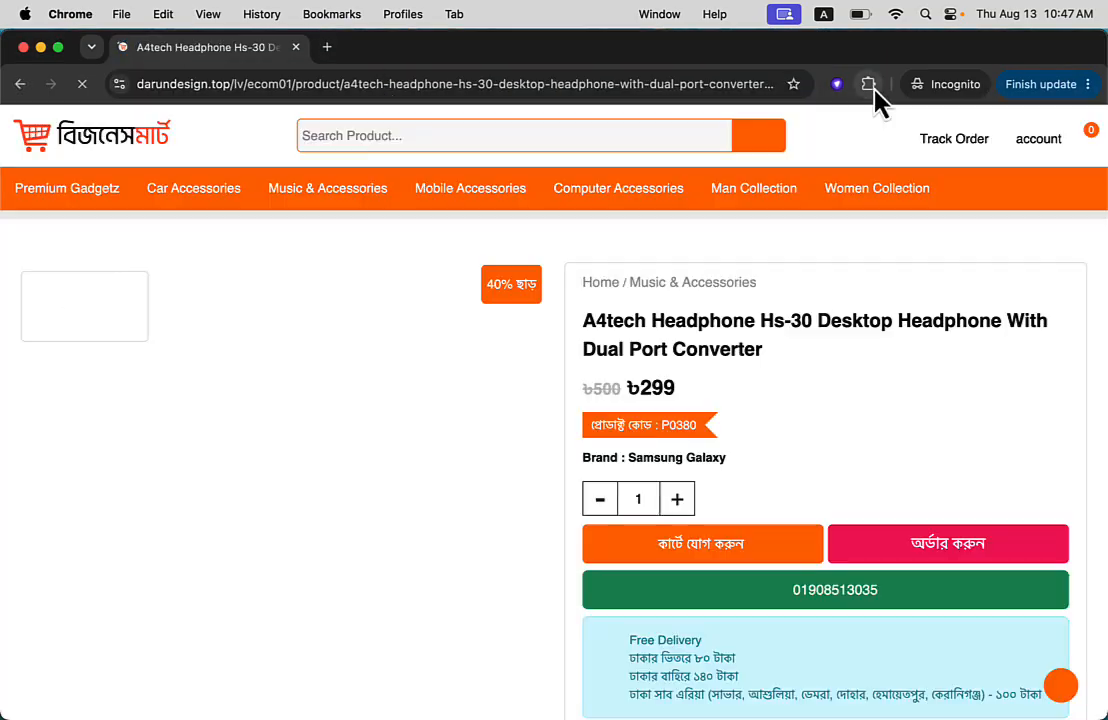
click(868, 84)
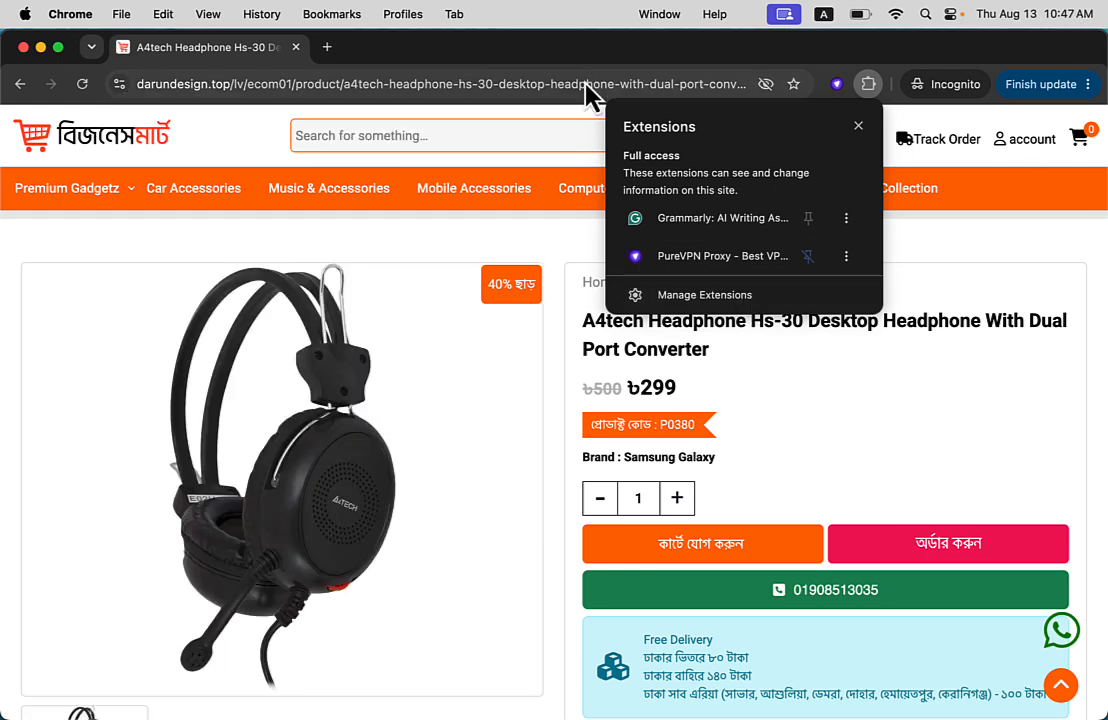
click(22, 47)
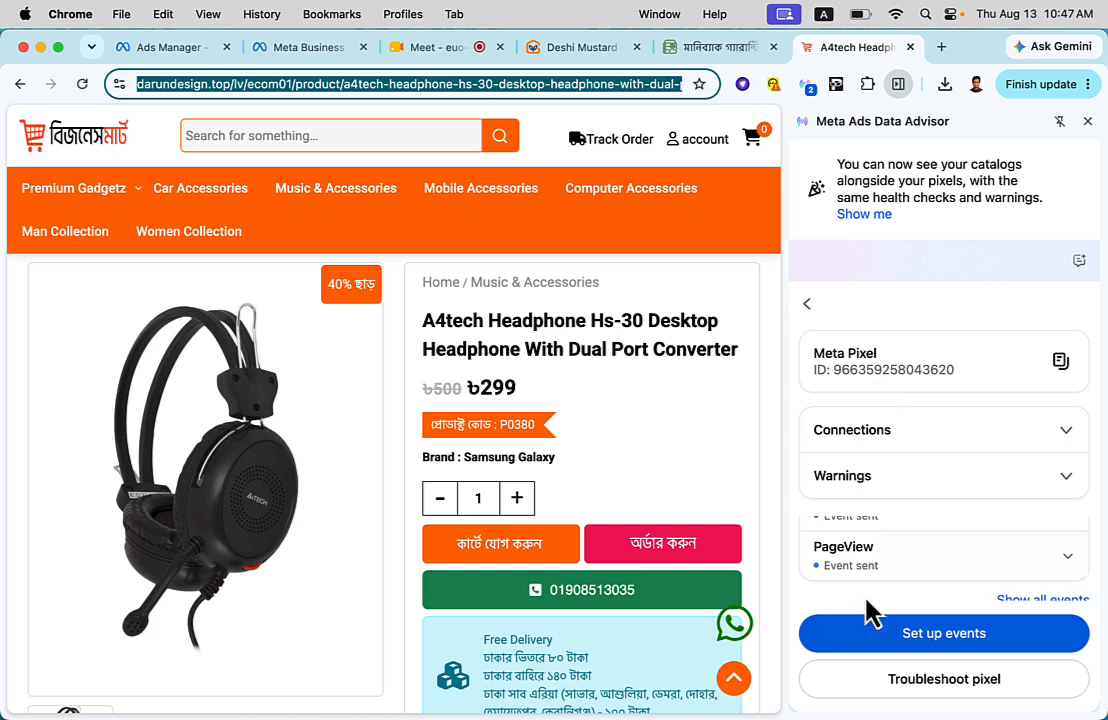
- Add the headphone to the cart to reach checkout and expand the InitiateCheckout event's custom parameters
scroll(866, 585, up, 1)
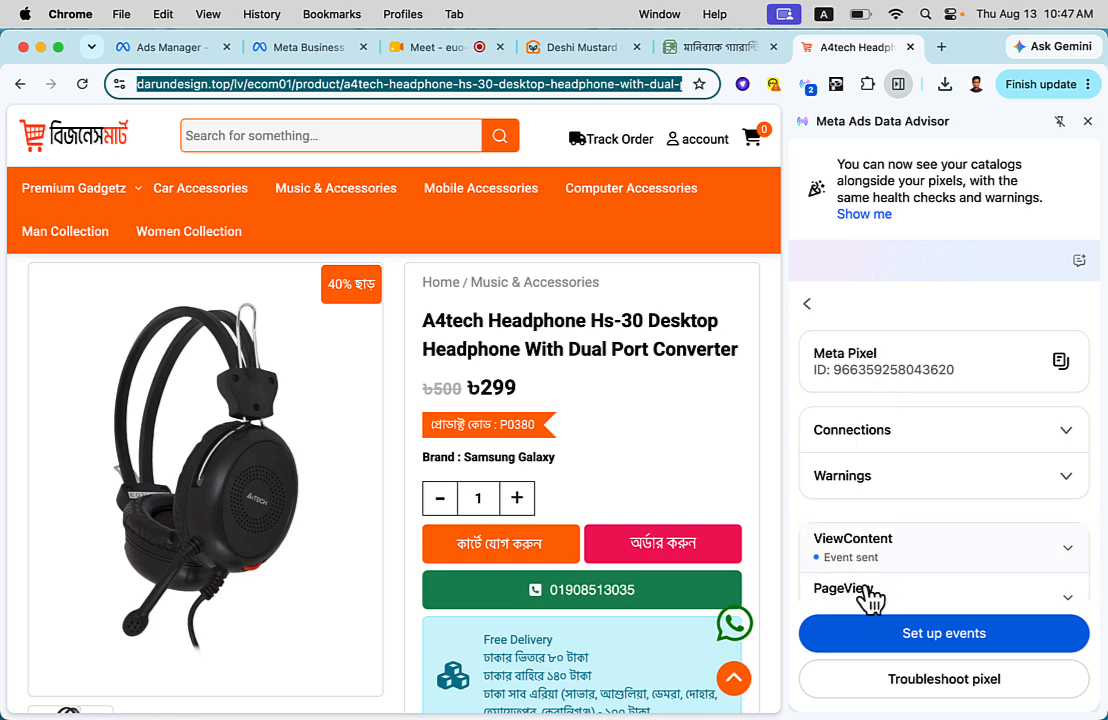
click(548, 545)
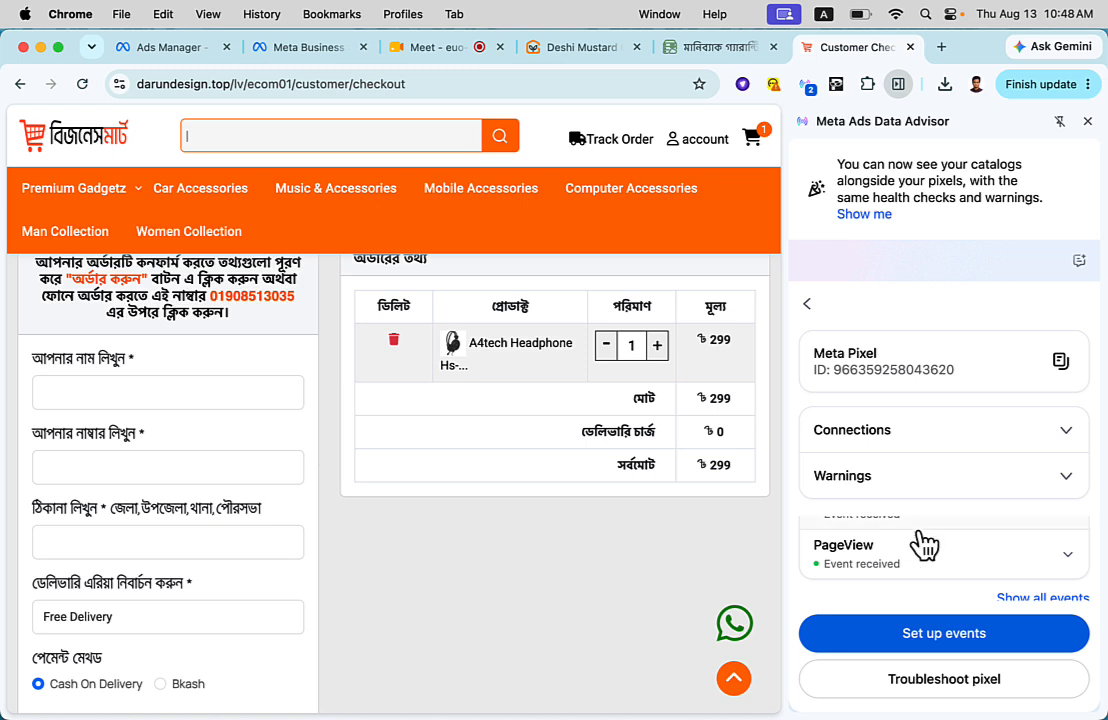
scroll(930, 570, up, 1)
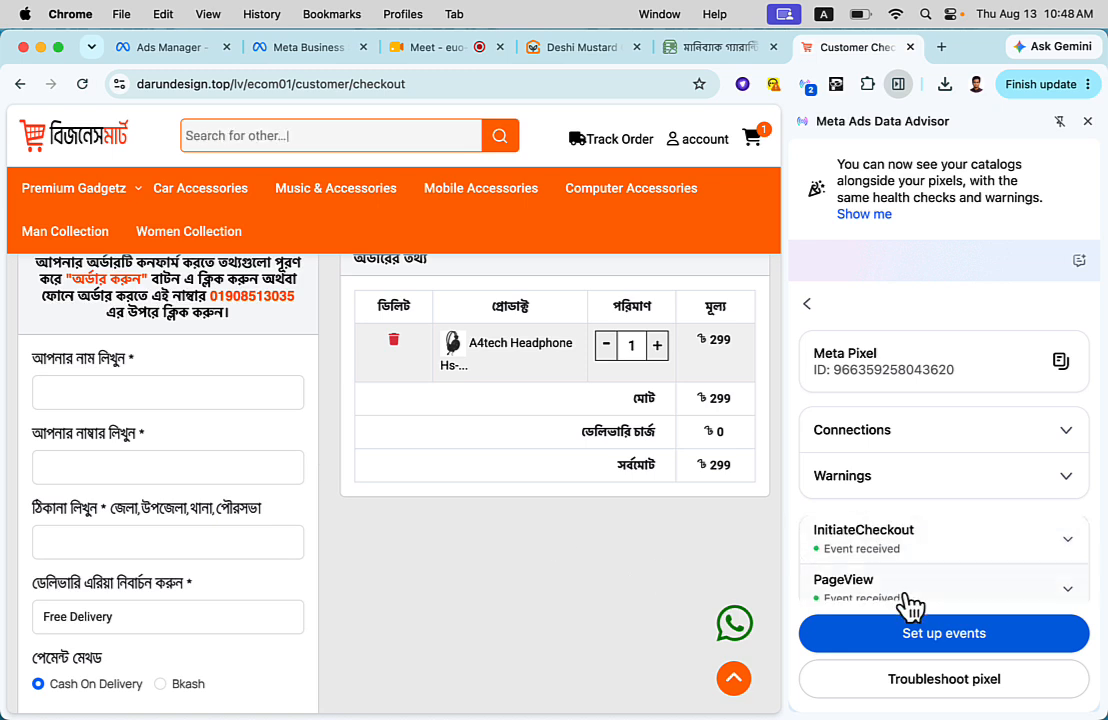
click(964, 568)
scroll(955, 578, down, 2)
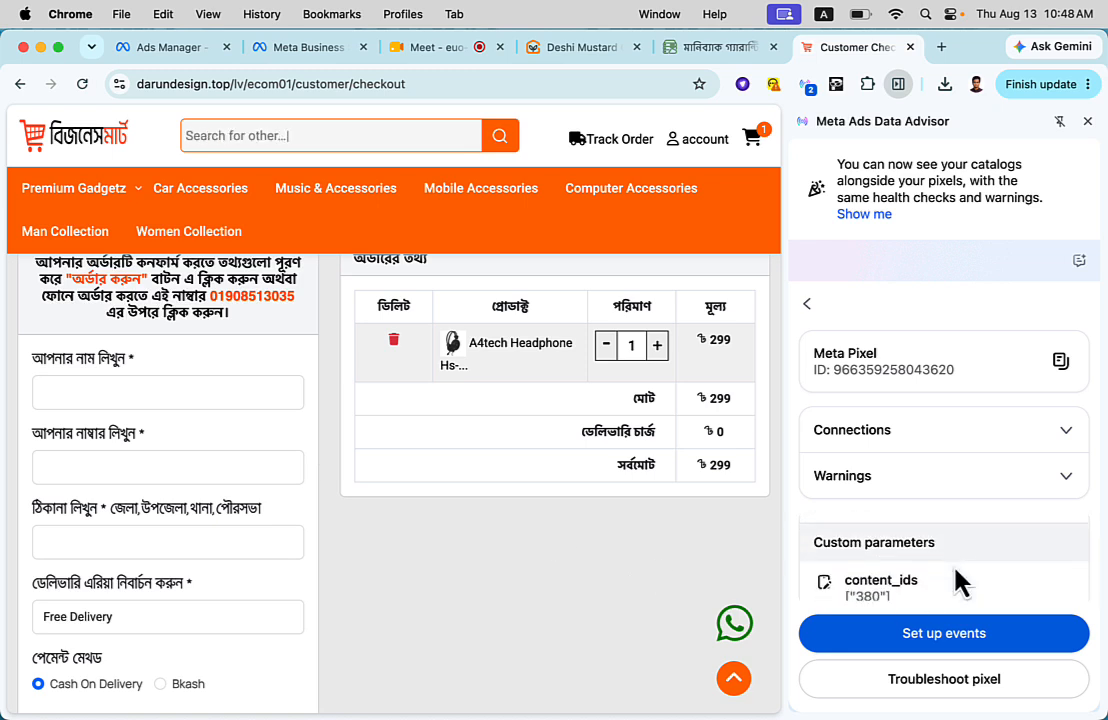
scroll(885, 576, down, 3)
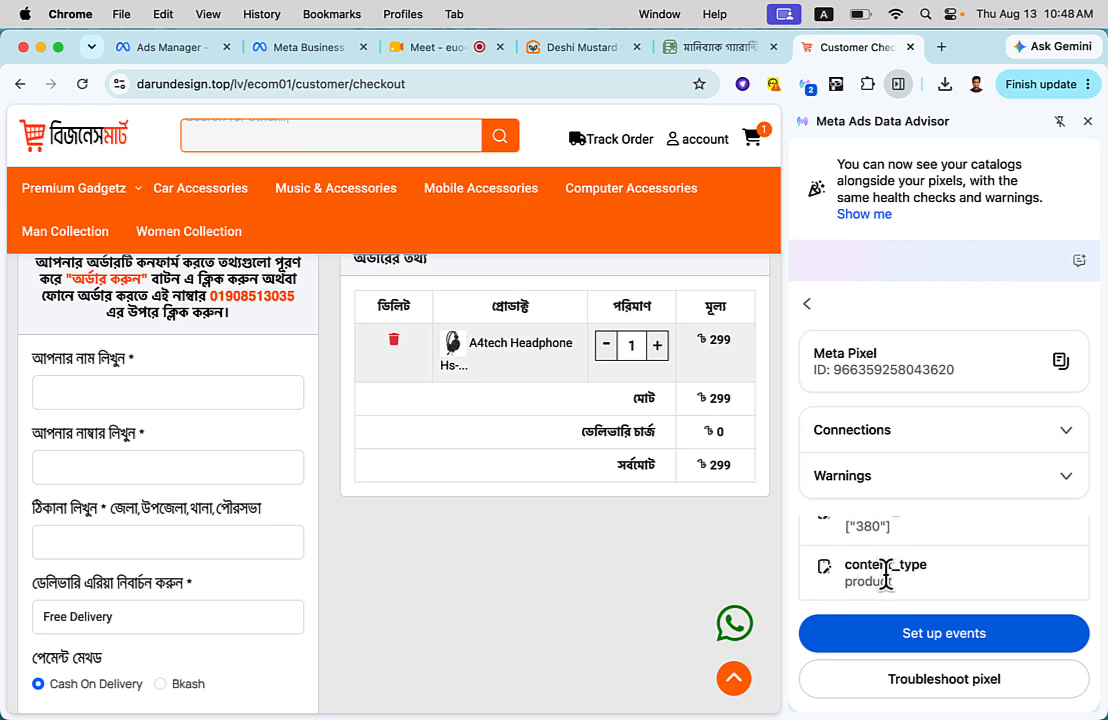
- Reveal the InitiateCheckout event's product contents and highlight "A4tech Headphone Hs-30" in the product title
click(868, 591)
scroll(918, 588, down, 2)
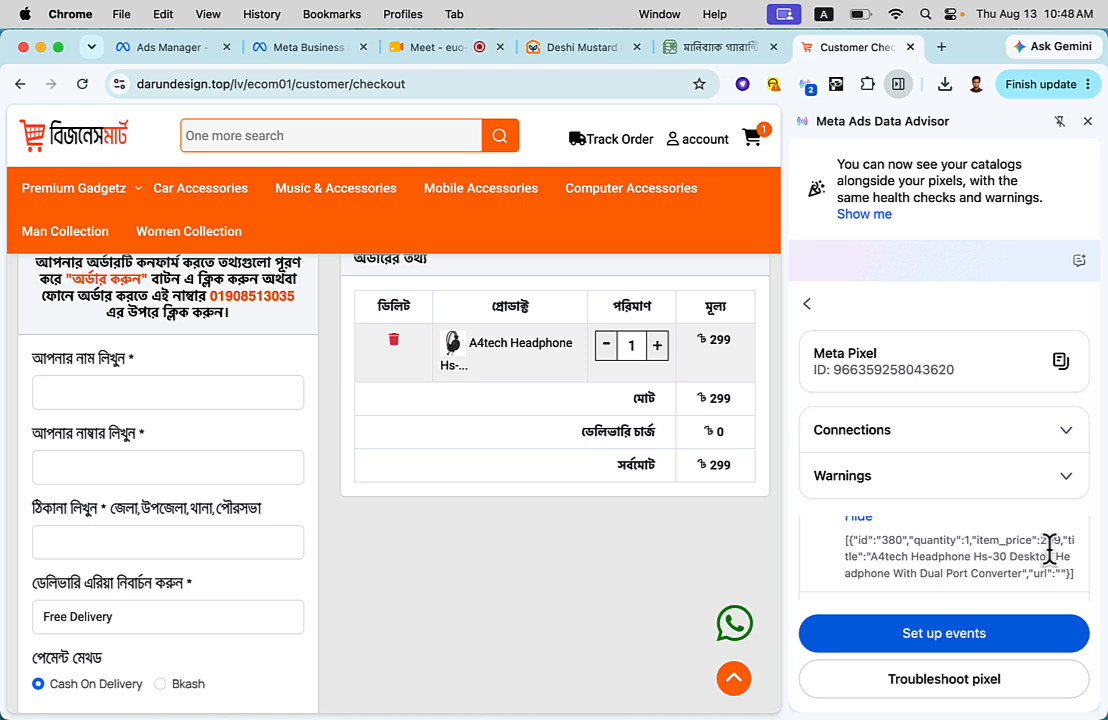
drag(871, 556, 1000, 558)
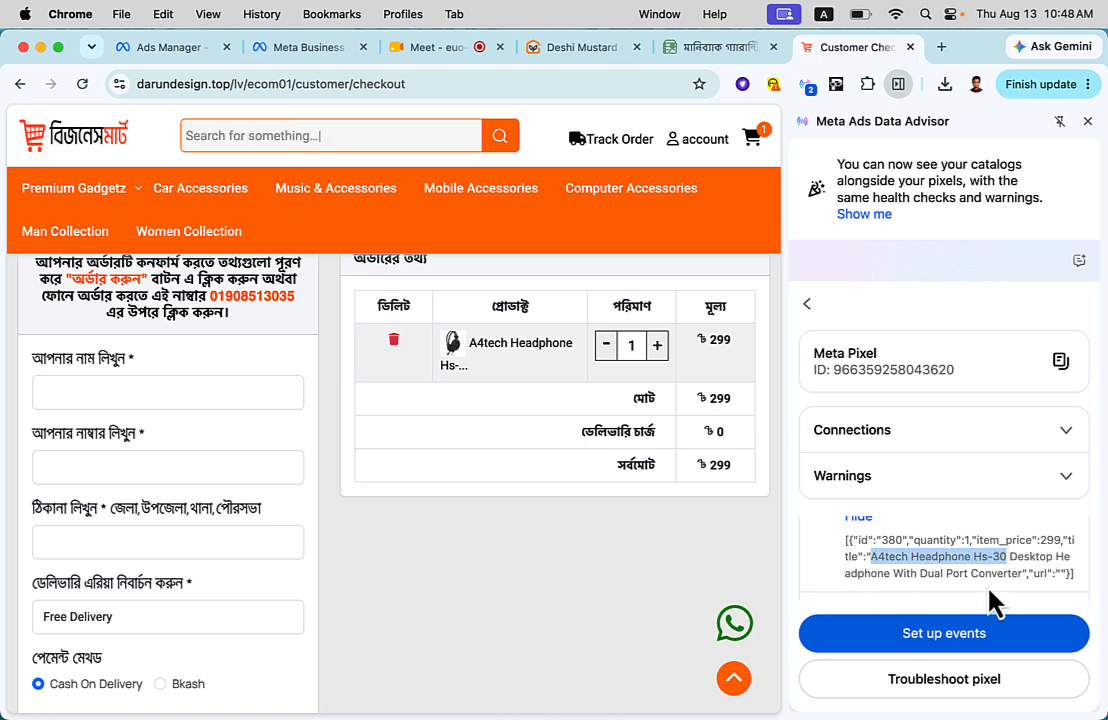
scroll(990, 600, down, 2)
scroll(922, 566, down, 3)
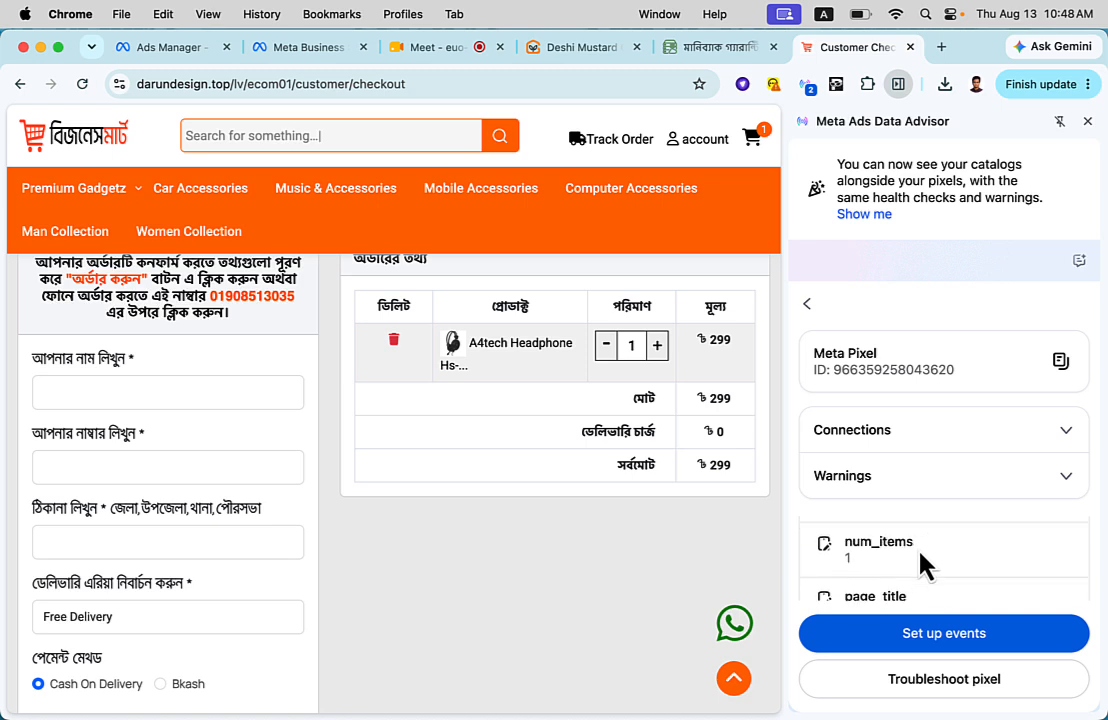
- Reveal and highlight the InitiateCheckout event's page_title, and review its page_url, value and event info entries
scroll(865, 570, down, 2)
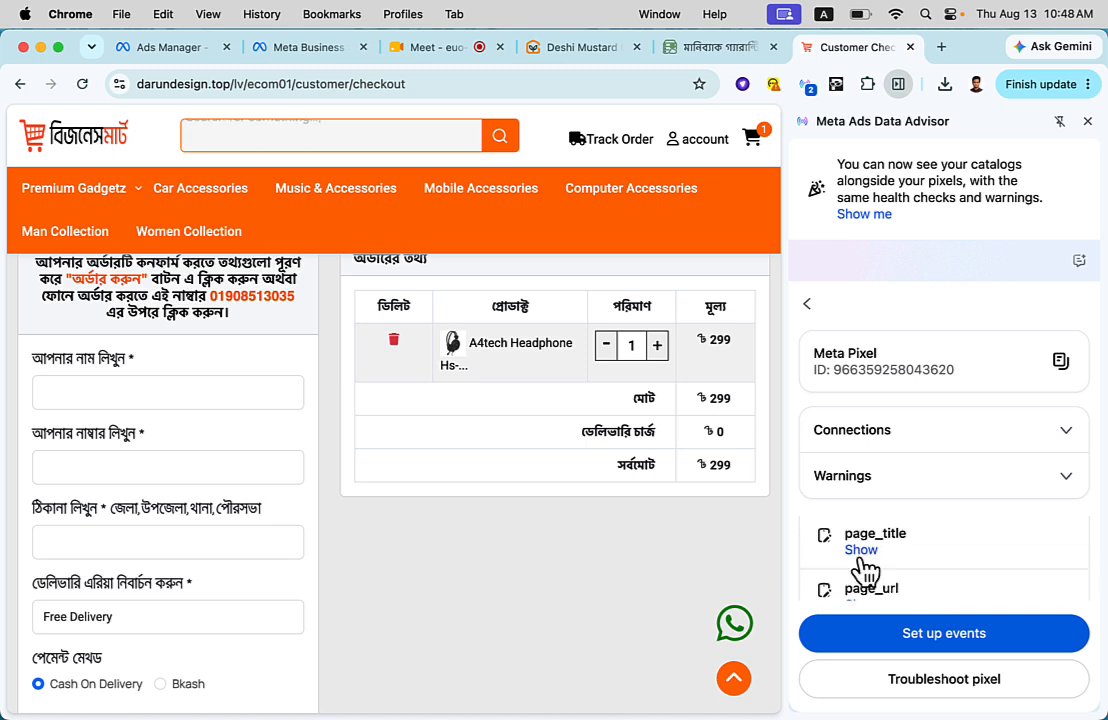
click(876, 550)
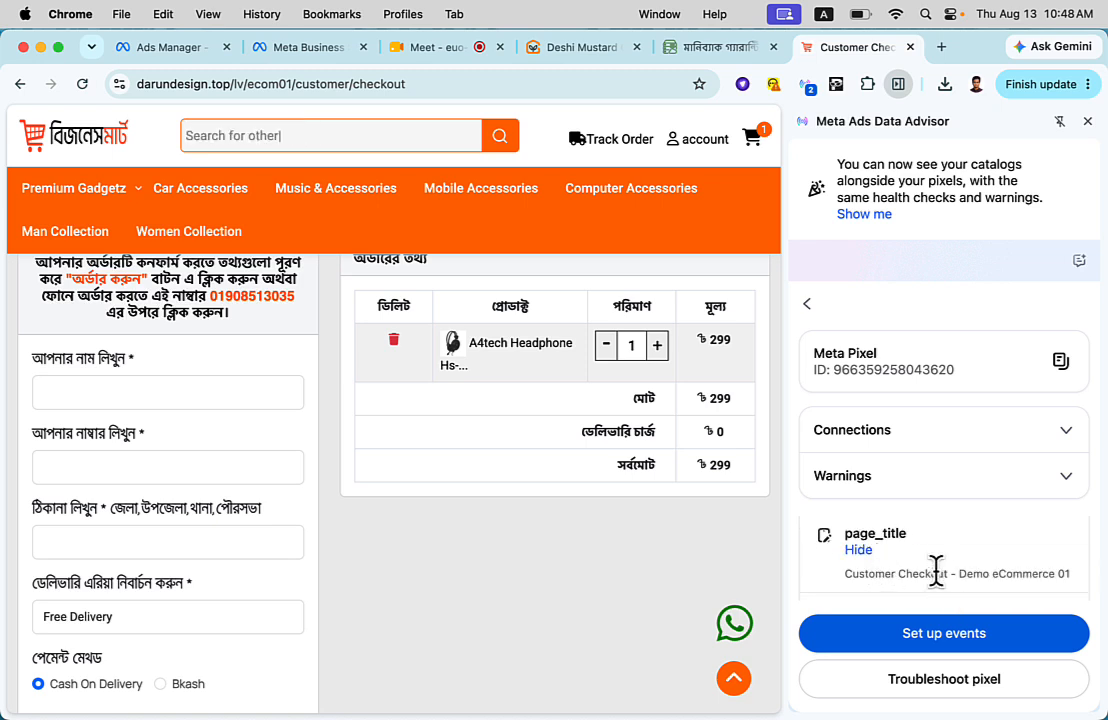
triple_click(868, 576)
scroll(922, 584, down, 2)
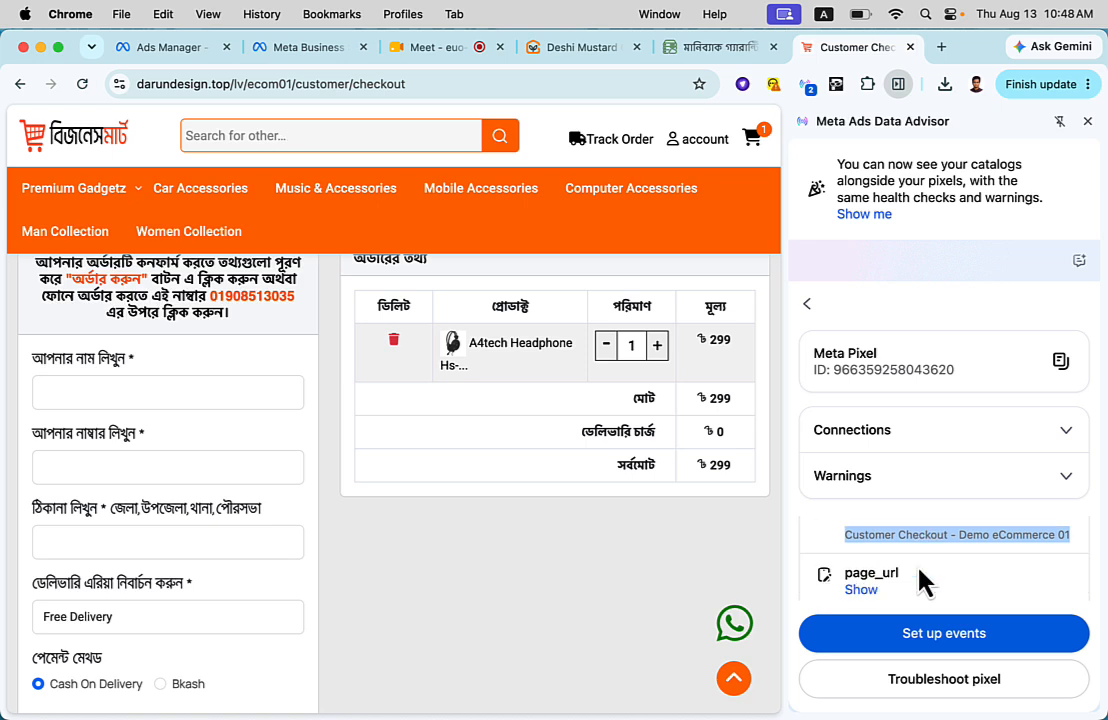
click(864, 566)
scroll(900, 595, down, 1)
scroll(903, 600, down, 3)
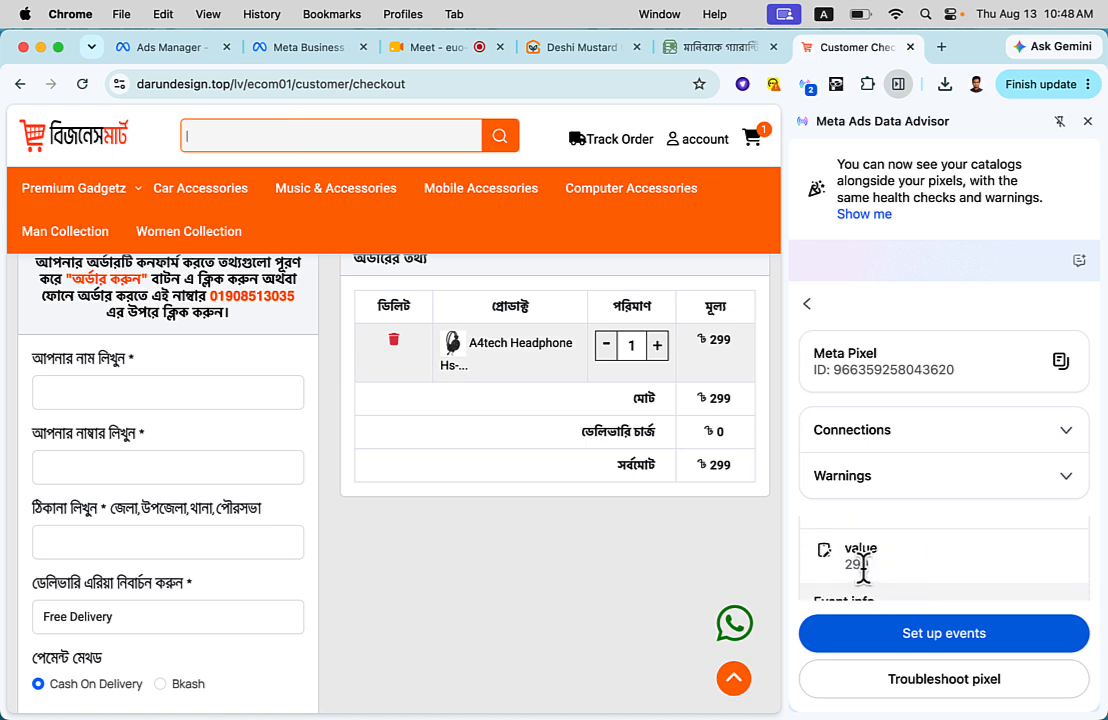
scroll(904, 593, up, 1)
scroll(903, 590, down, 4)
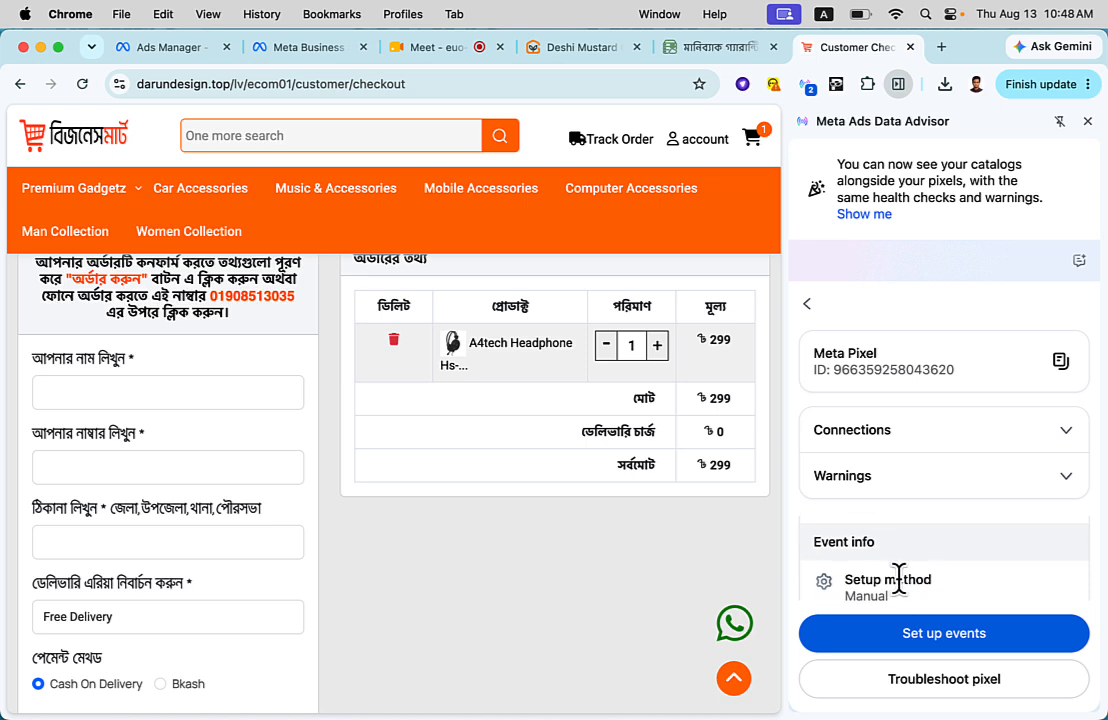
scroll(899, 580, down, 3)
scroll(896, 560, up, 1)
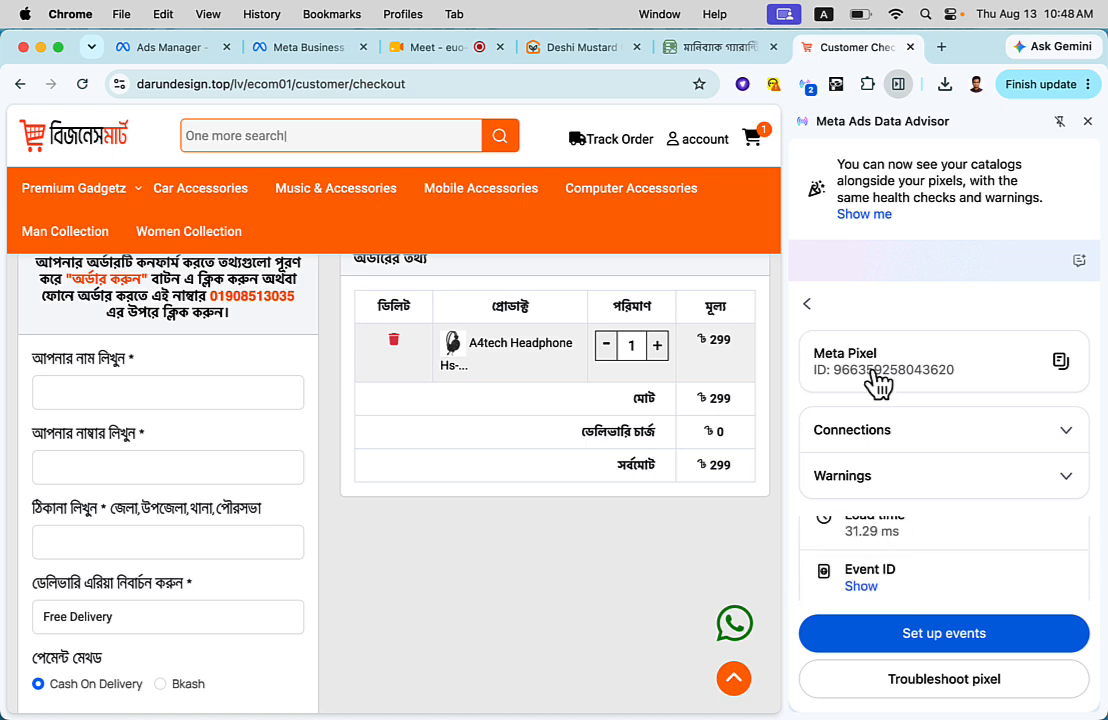
- Close Meta Ads Data Advisor, the demo store and ITHostBD tabs to return to the Ghorer Bazar product page
click(815, 310)
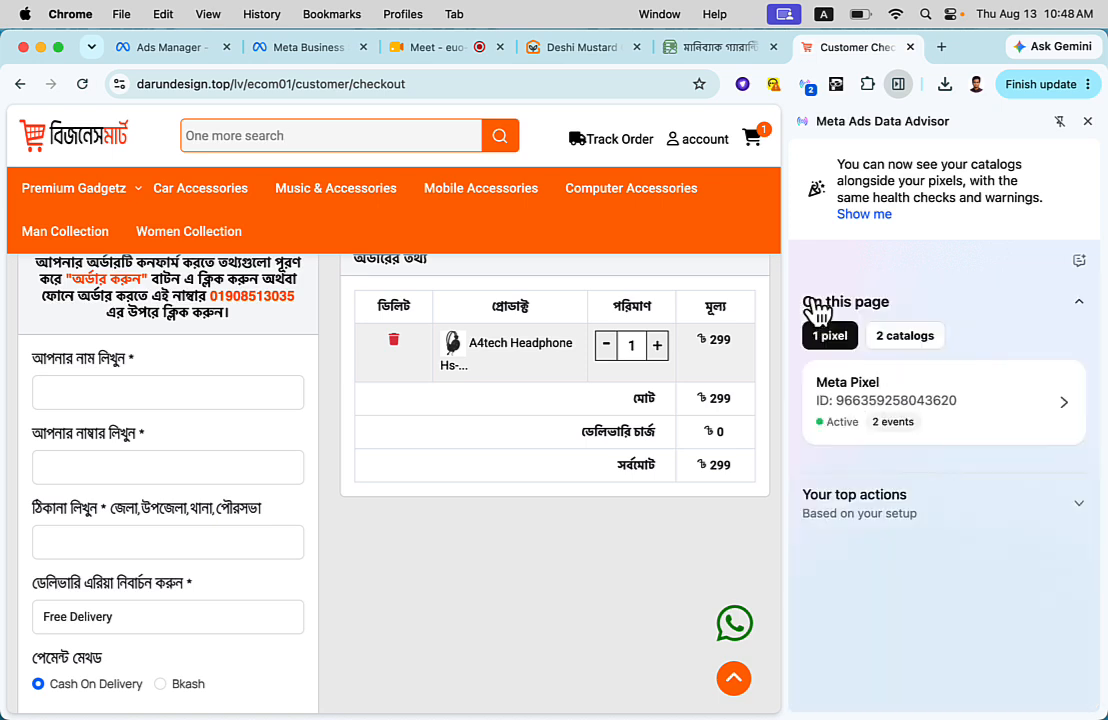
click(1088, 121)
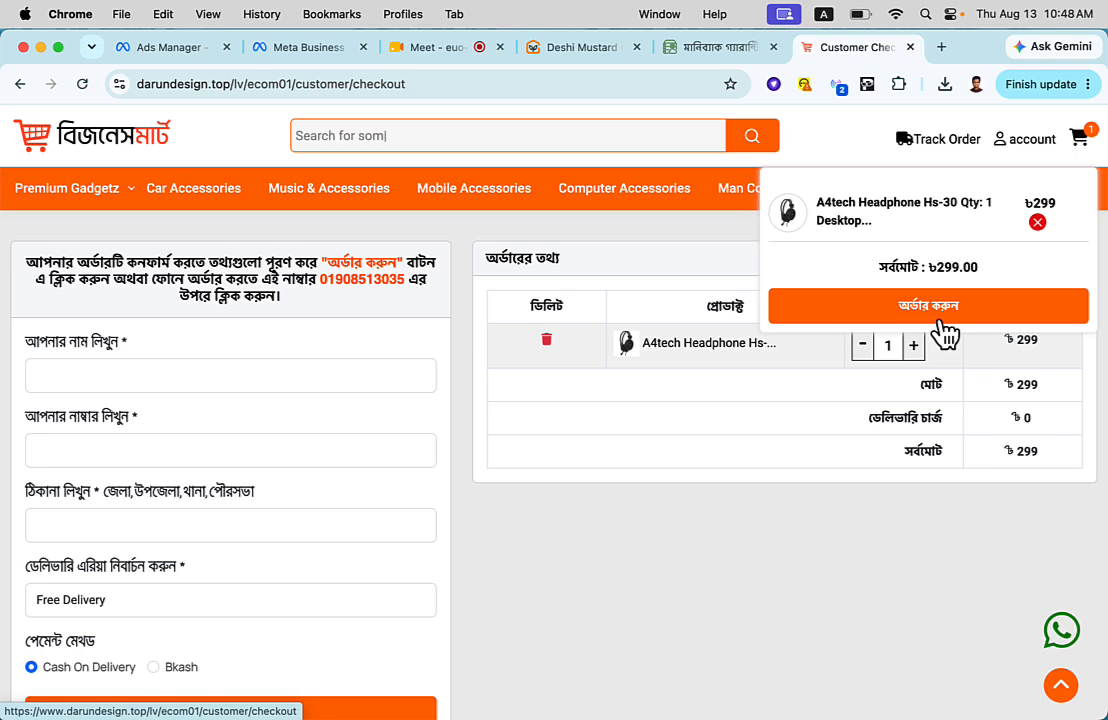
click(910, 47)
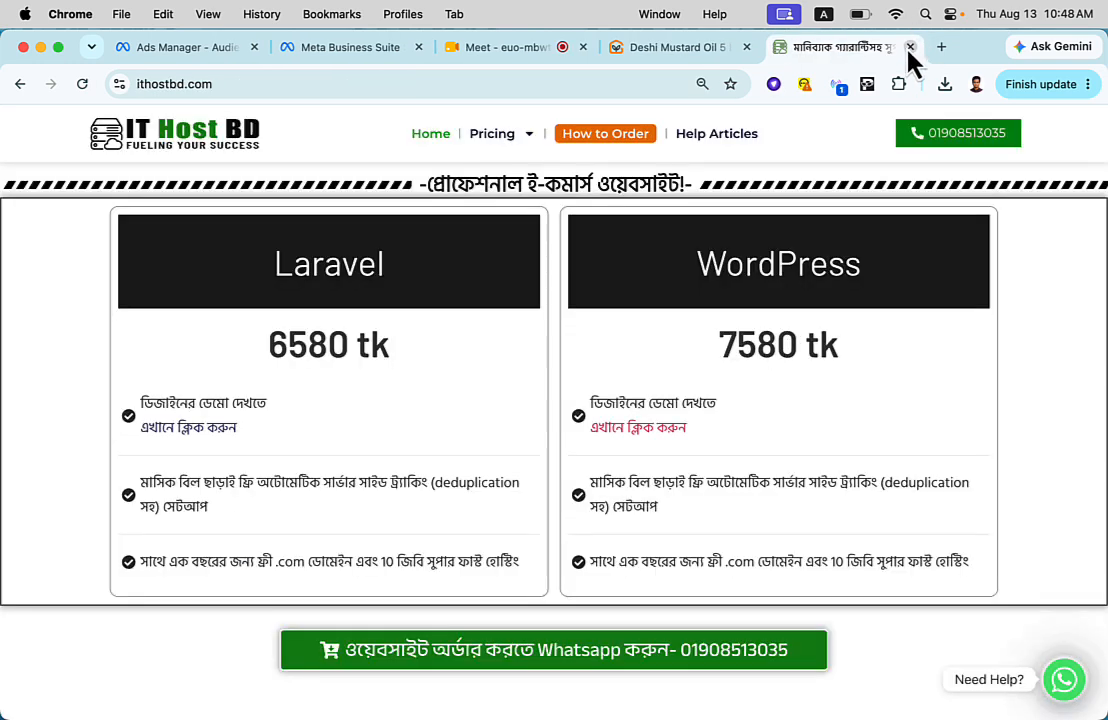
click(910, 47)
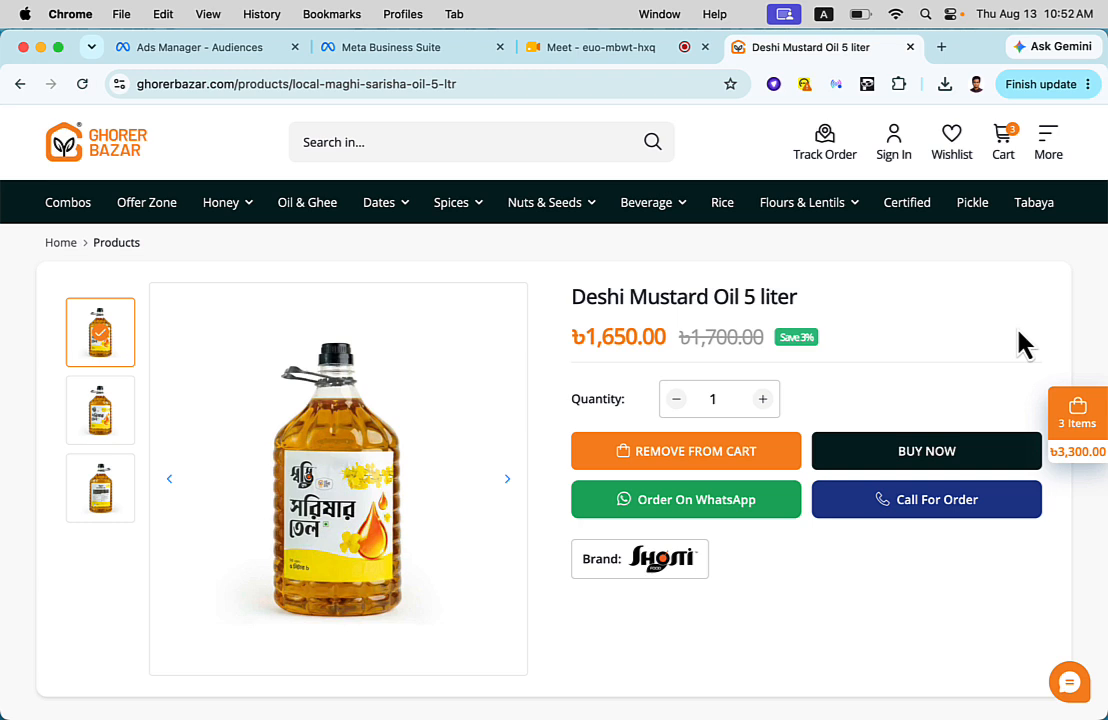
click(627, 690)
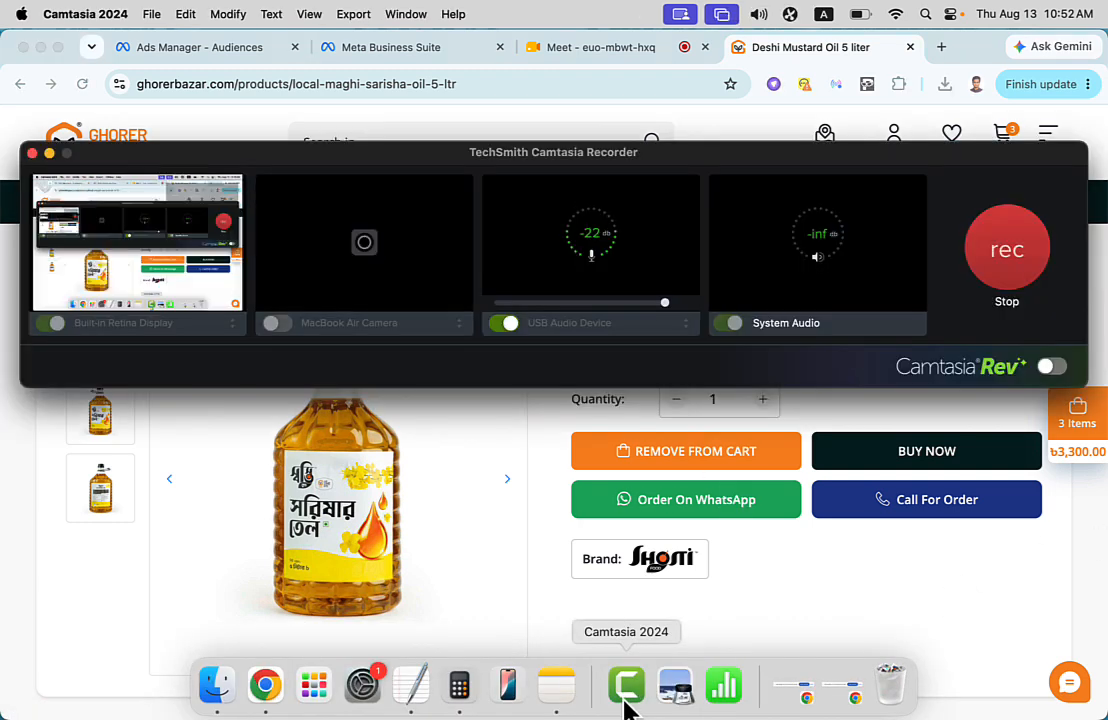